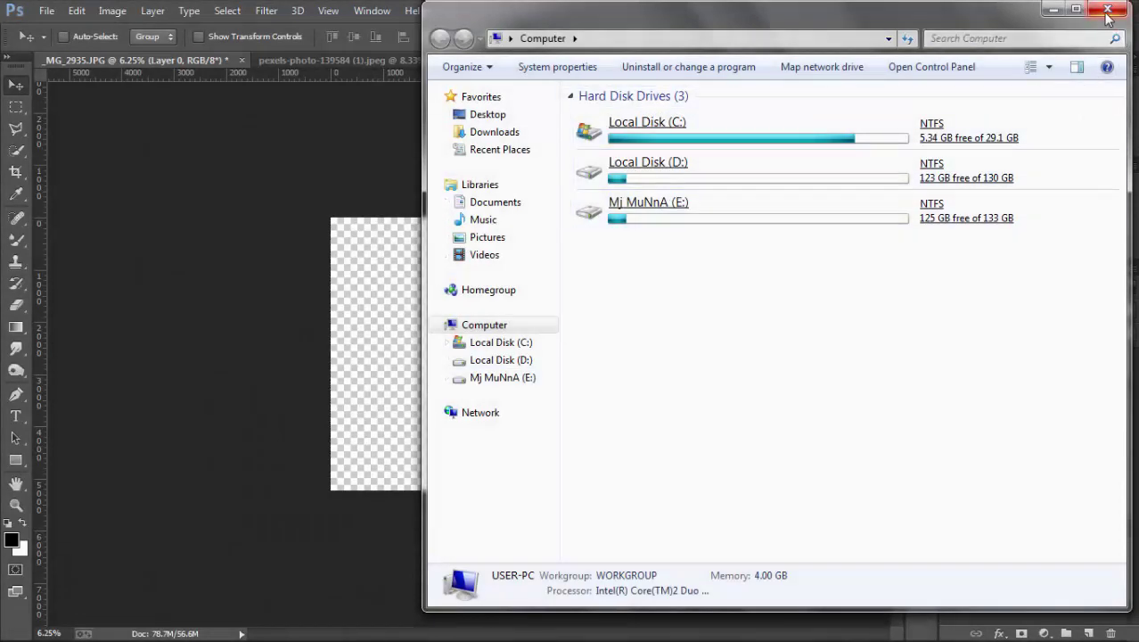
Close the Explorer window, zoom in, and make the motorbike-and-road Layer 1 visible.
left_click(1108, 10)
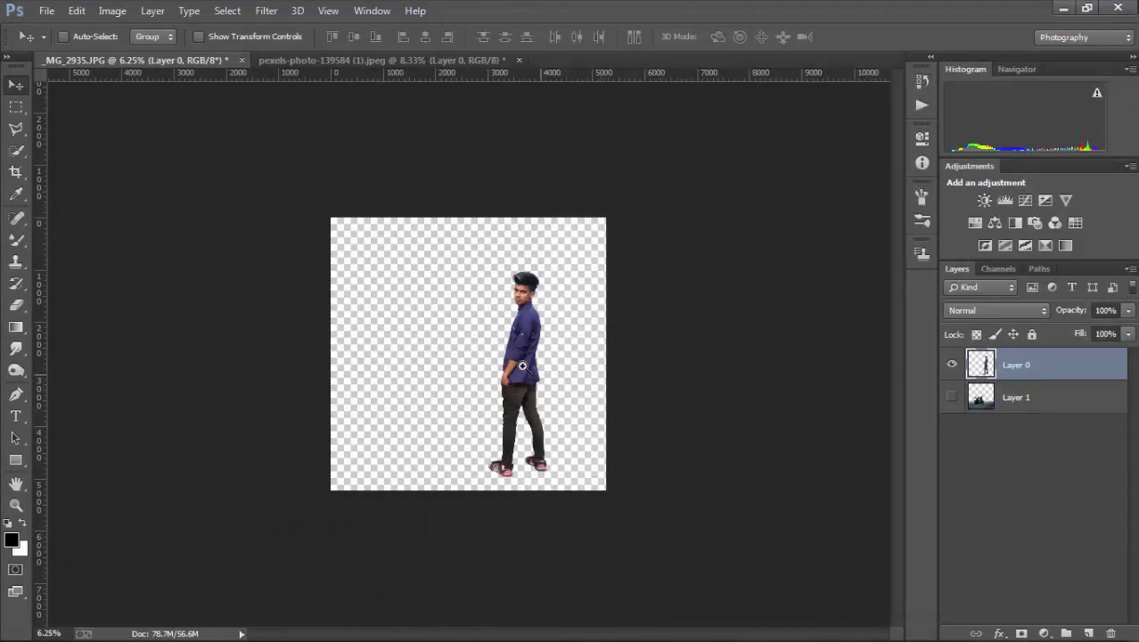
key("ctrl+plus")
left_click(500, 350)
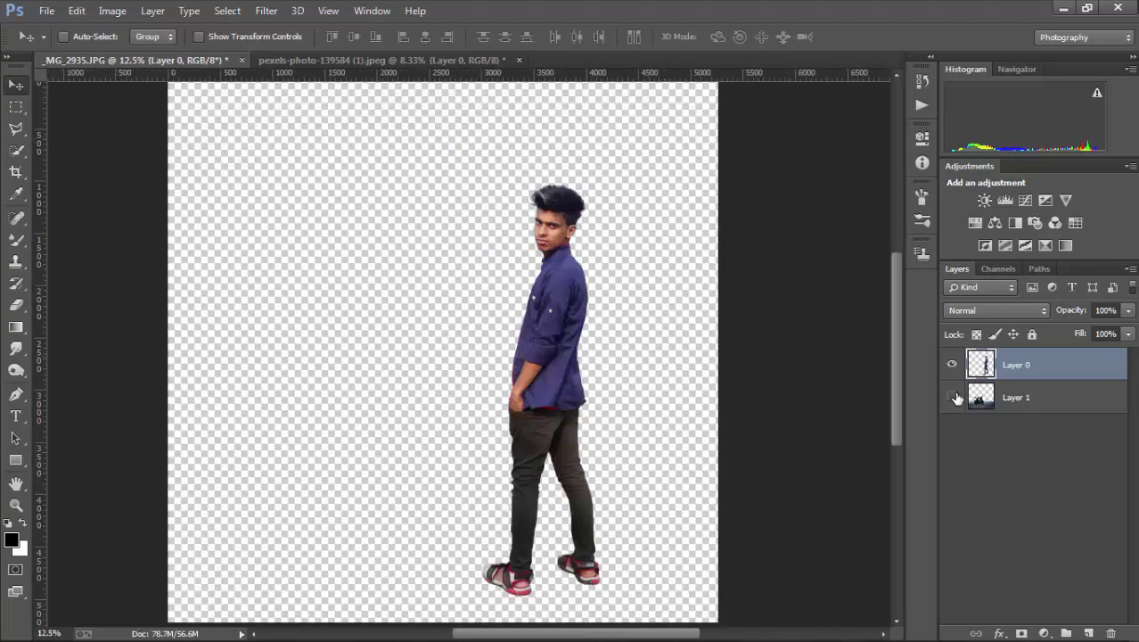
left_click(946, 398)
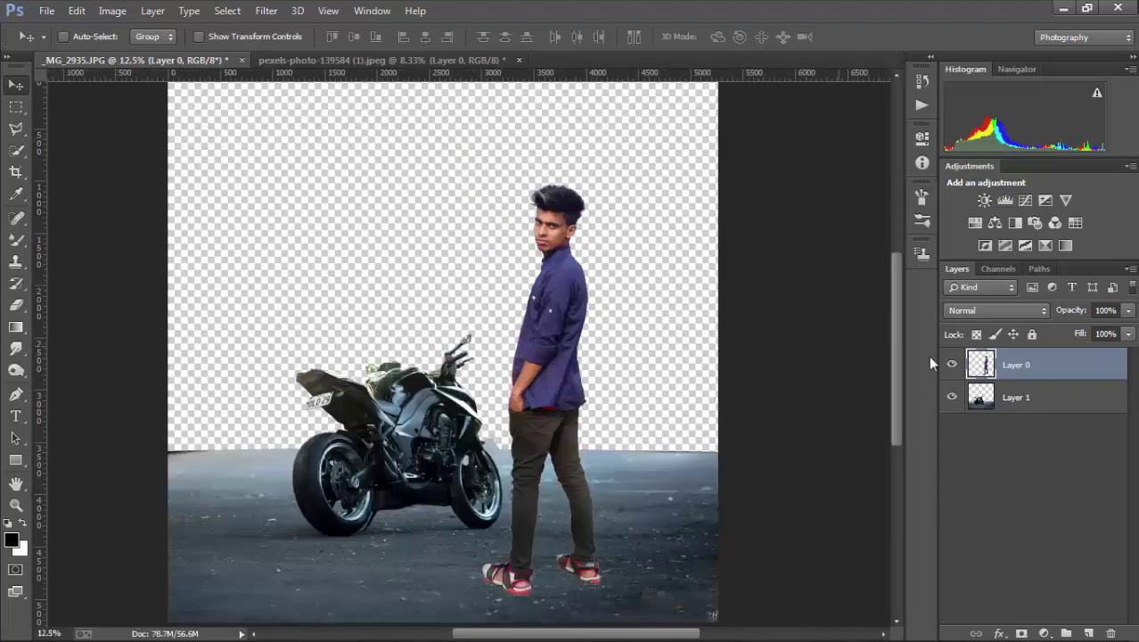
left_click(953, 364)
Open Filter > Liquify and cancel it without applying changes.
left_click(267, 10)
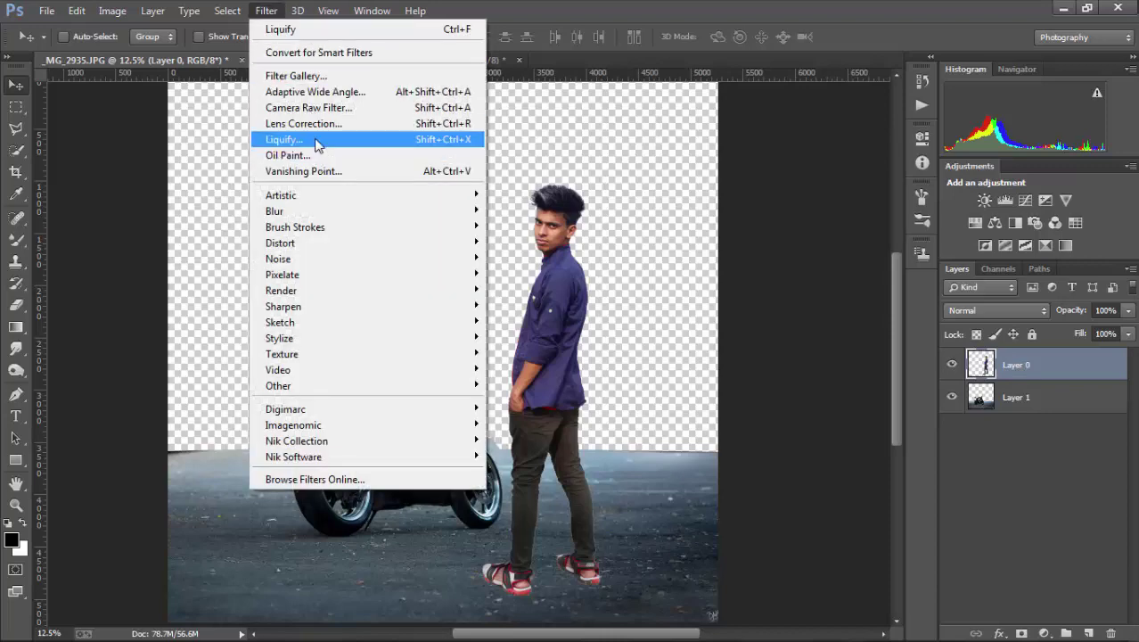
left_click(380, 142)
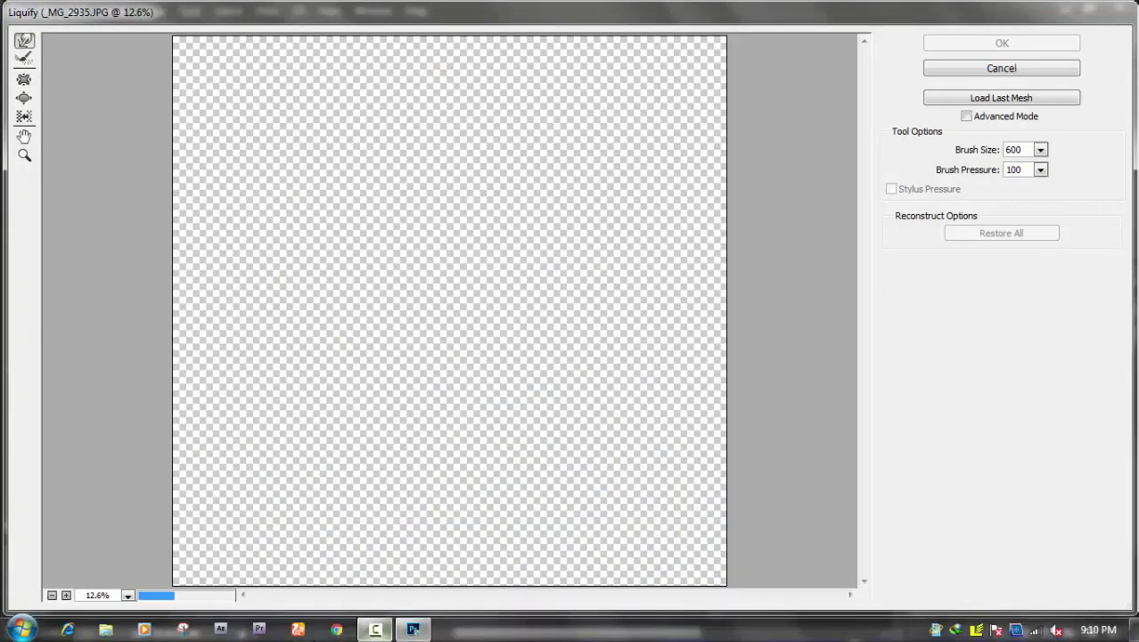
left_click(373, 629)
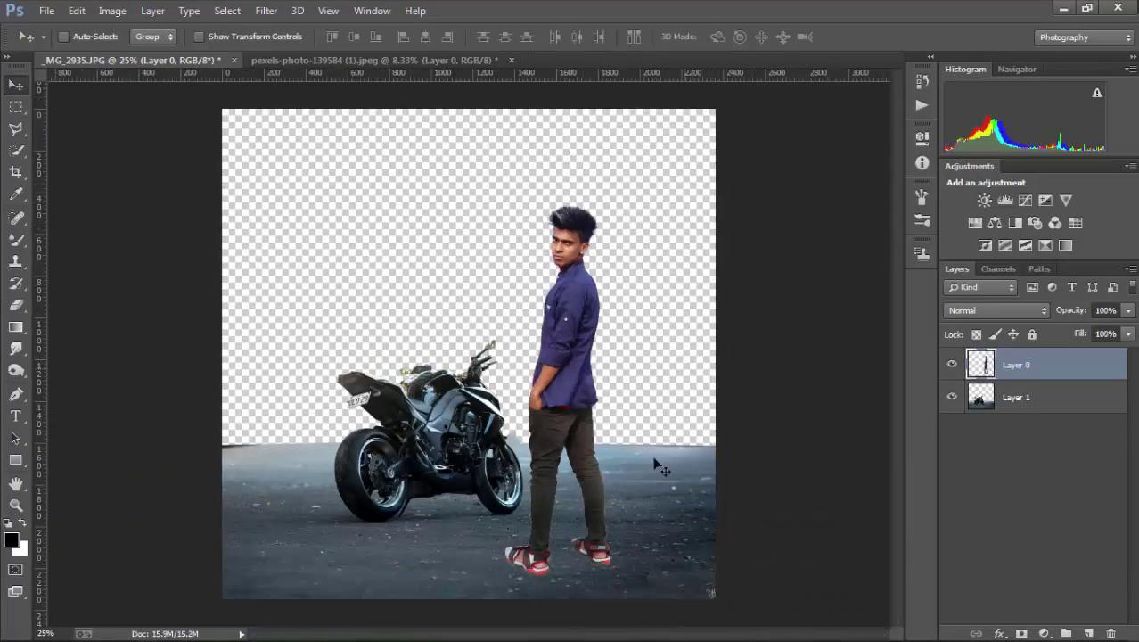
Free-transform the man on Layer 0 slightly larger and shift him up-left.
scroll(573, 440, "up", 1)
left_click_drag(595, 501, 575, 496)
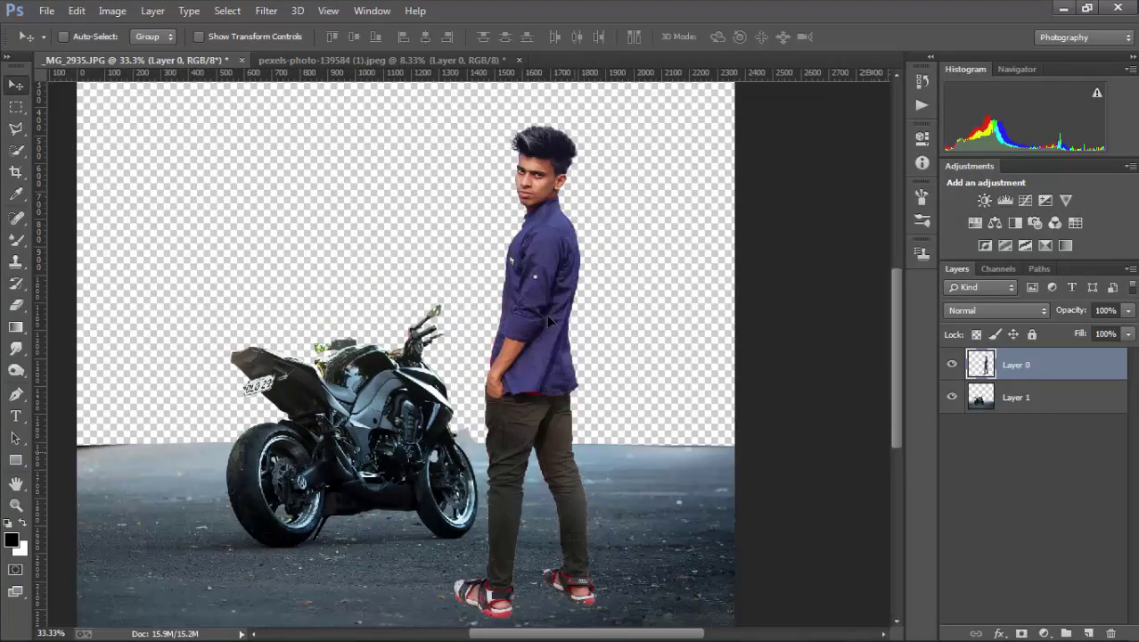
key("ctrl+t")
left_click_drag(447, 118, 445, 112)
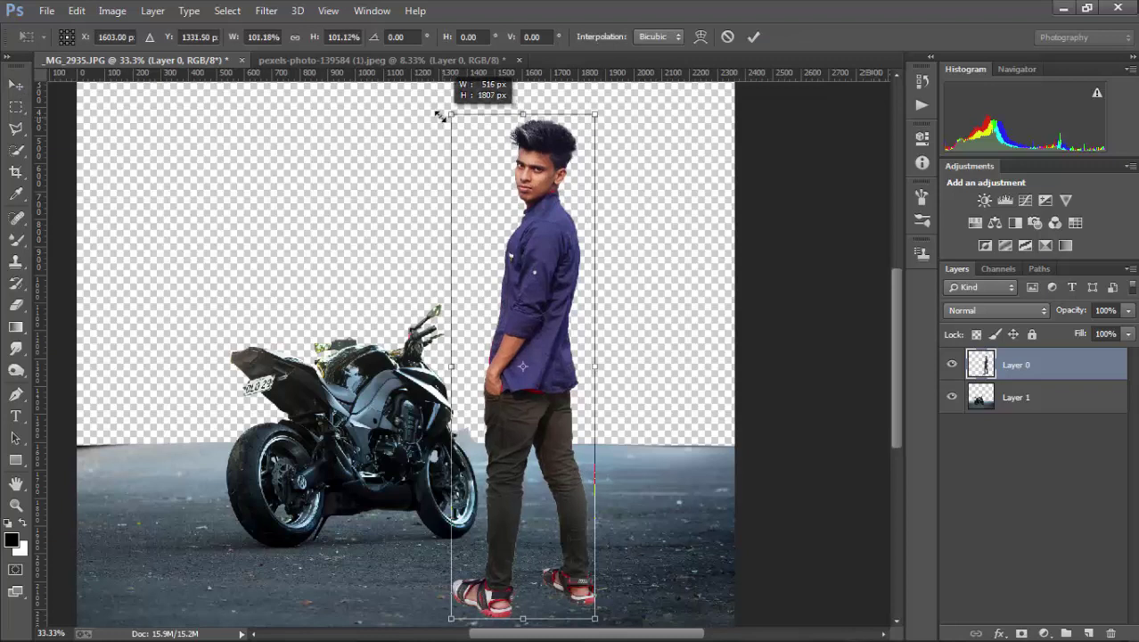
key("Return")
left_click_drag(547, 353, 551, 348)
key("ctrl+minus")
key("ctrl+minus")
key("ctrl+minus")
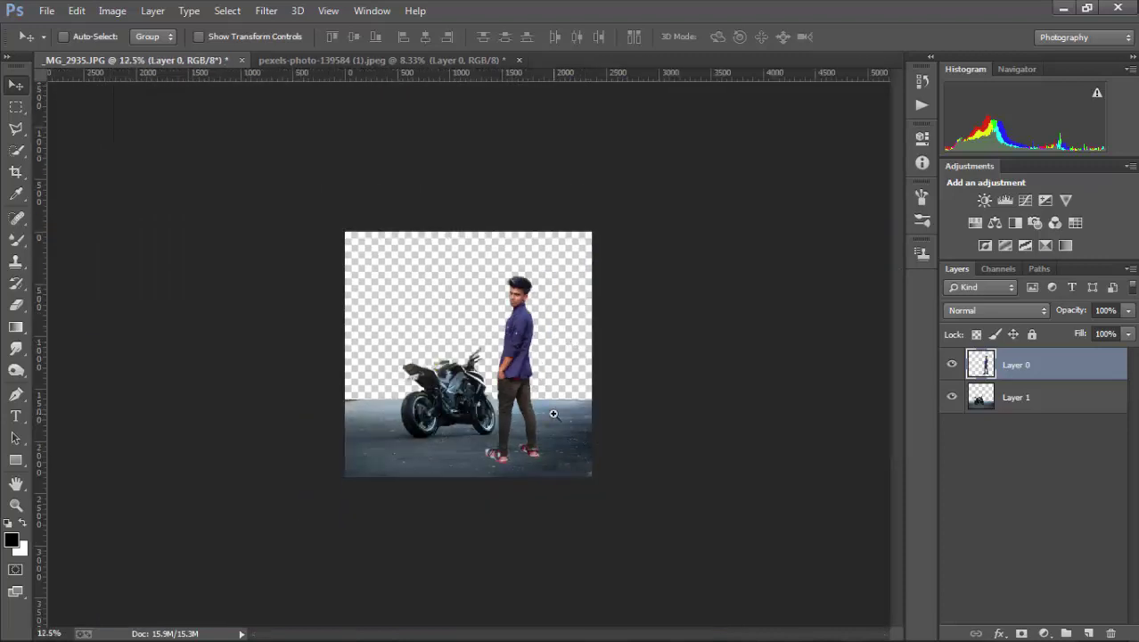
key("ctrl+plus")
key("ctrl+plus")
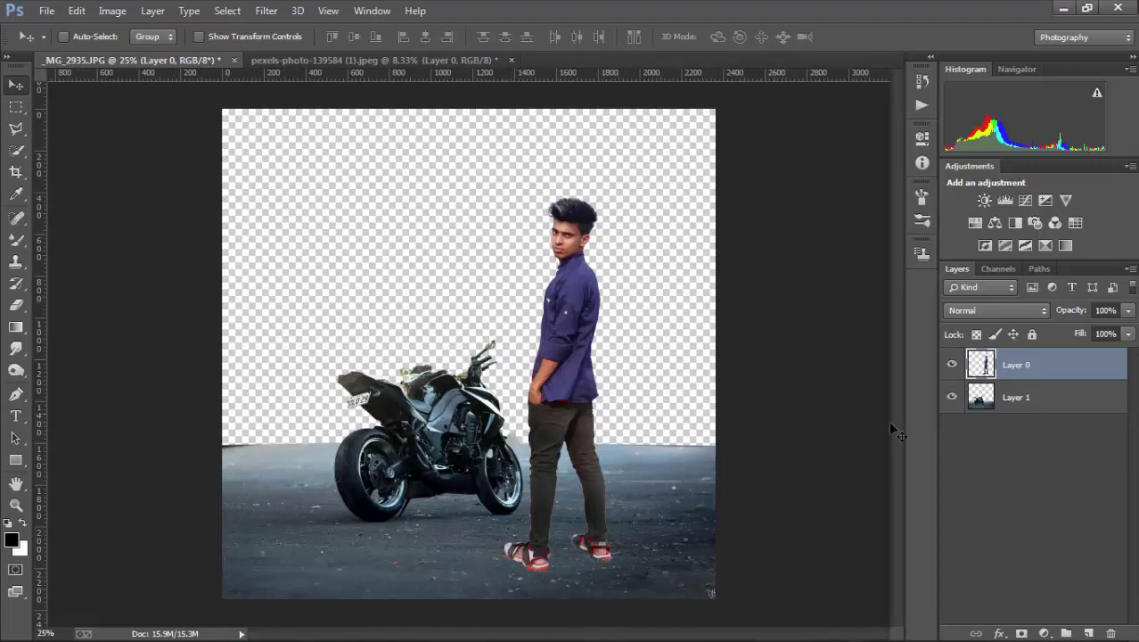
Scale the Layer 1 background to about 103.65% and reposition it.
left_click(1021, 407)
key("ctrl+t")
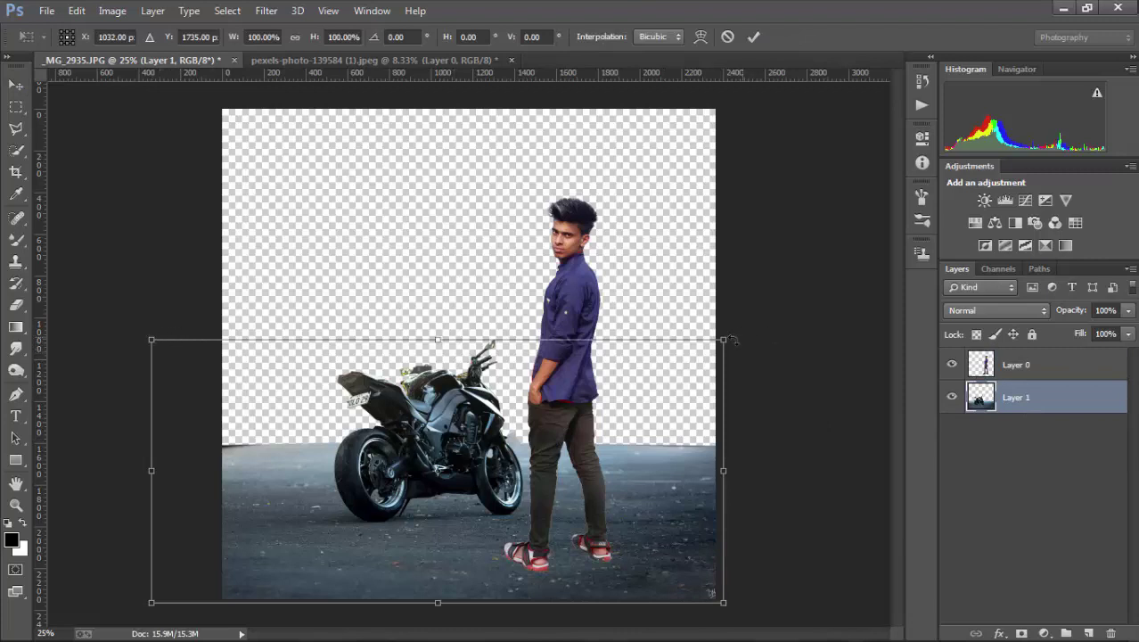
left_click_drag(733, 339, 734, 326)
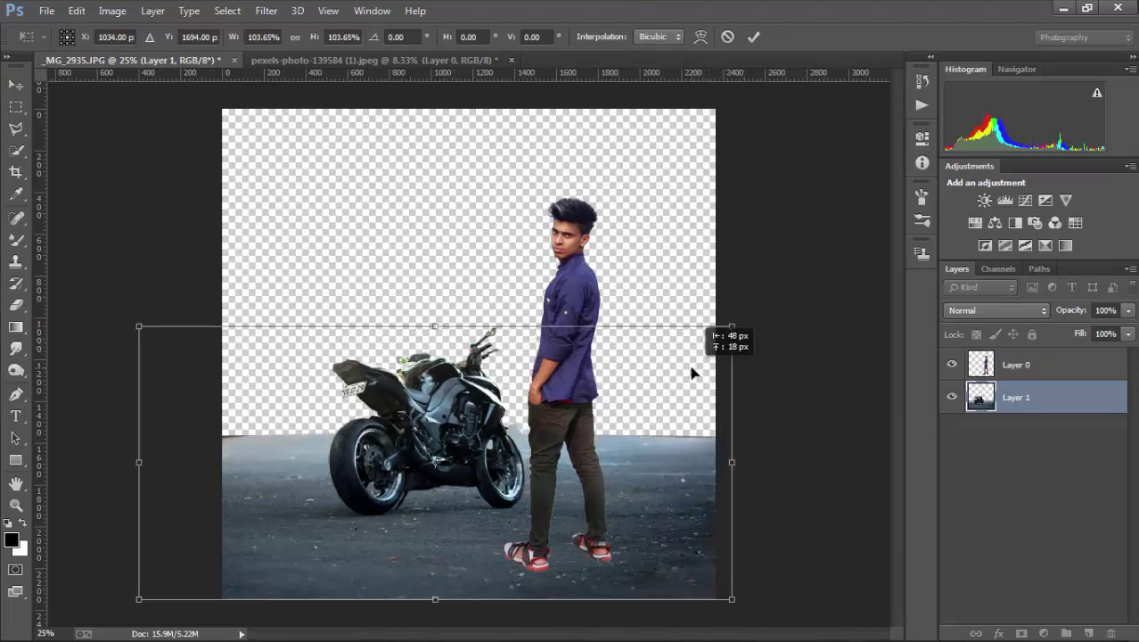
left_click_drag(692, 373, 686, 372)
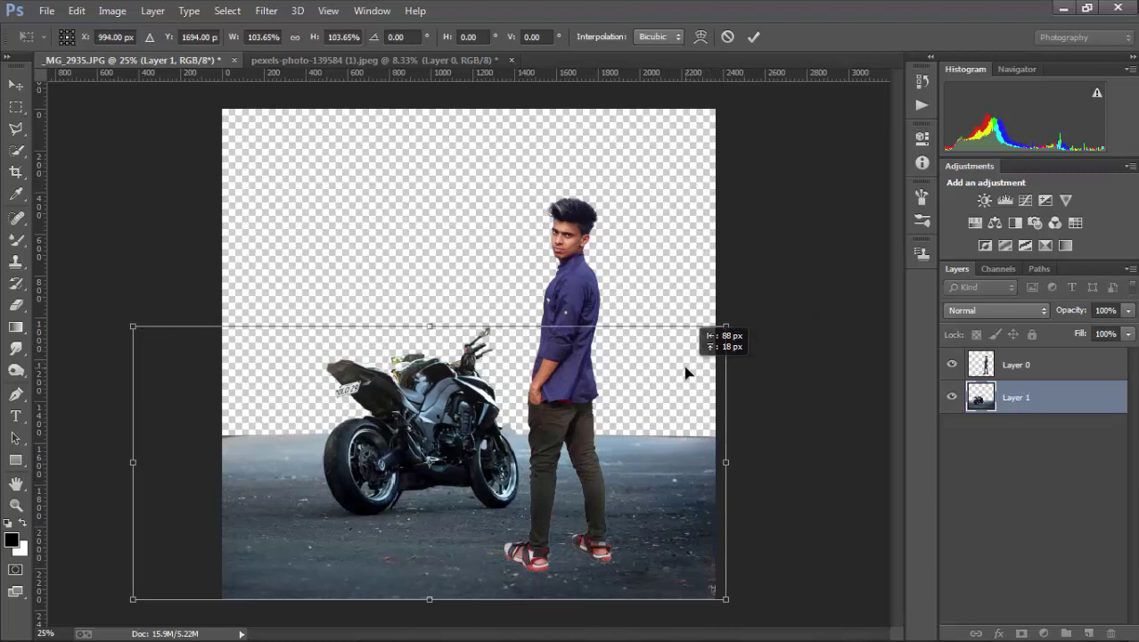
left_click_drag(686, 373, 687, 372)
key("Return")
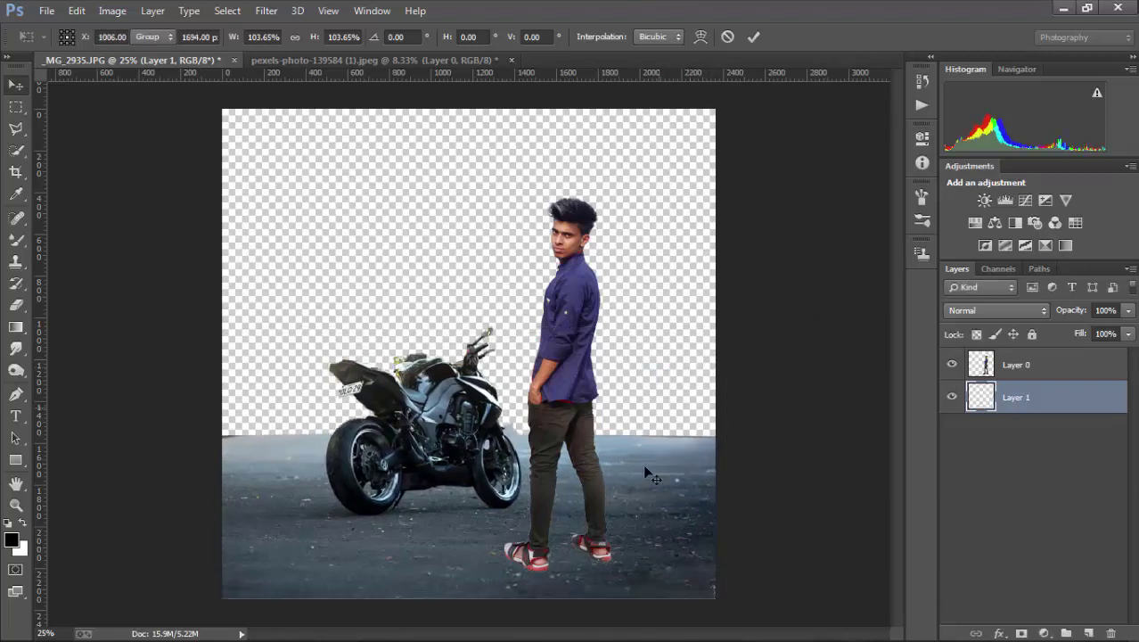
scroll(600, 545, "up", 1)
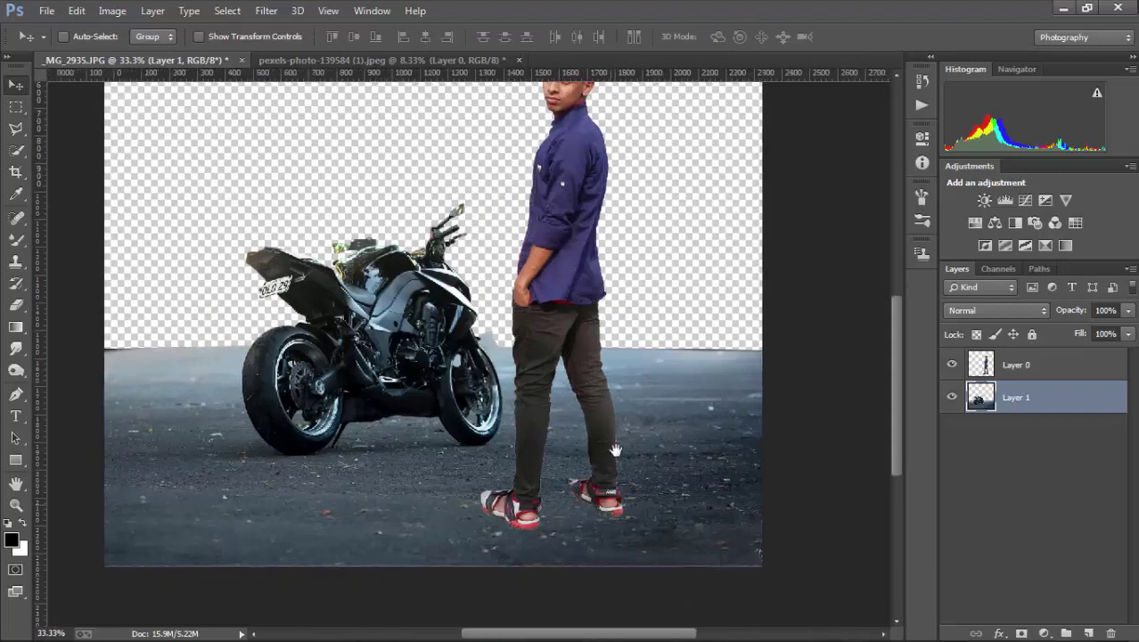
Select the lower road strip with the Polygonal Lasso, extending past the image bottom.
scroll(596, 472, "up", 1)
scroll(712, 460, "down", 2)
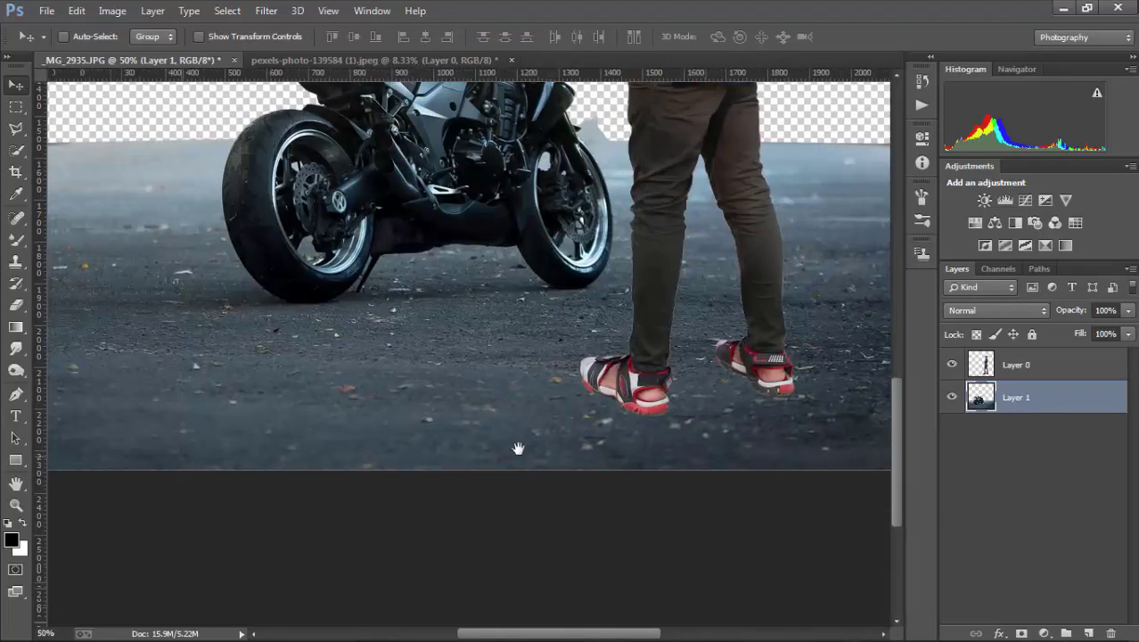
scroll(517, 447, "left", 5)
left_click(17, 130)
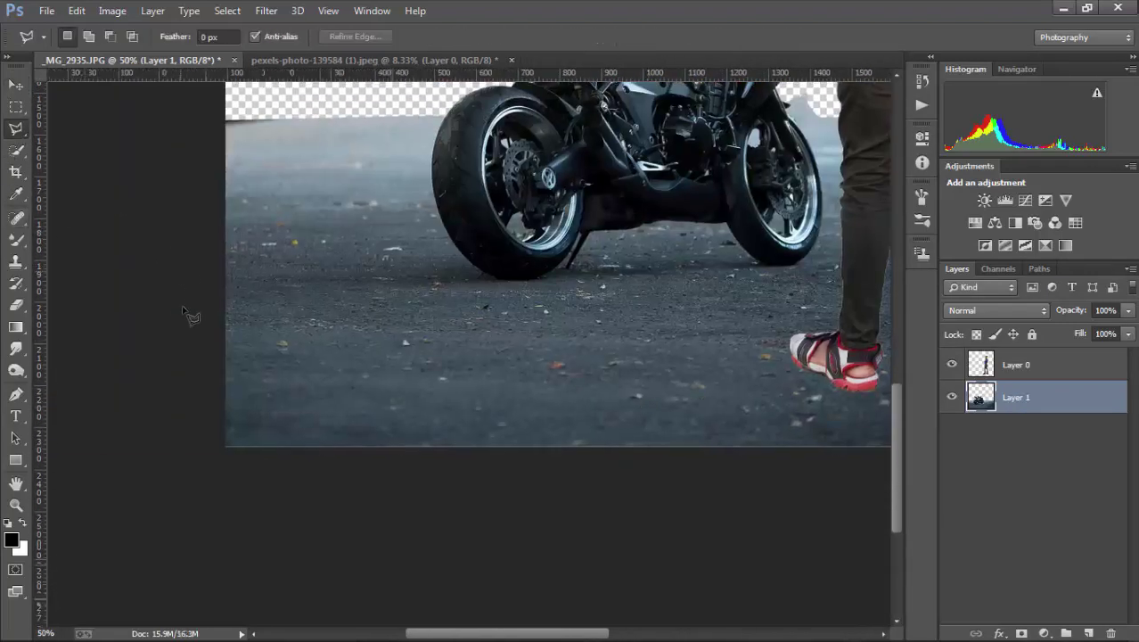
left_click_drag(424, 334, 137, 331)
left_click(47, 299)
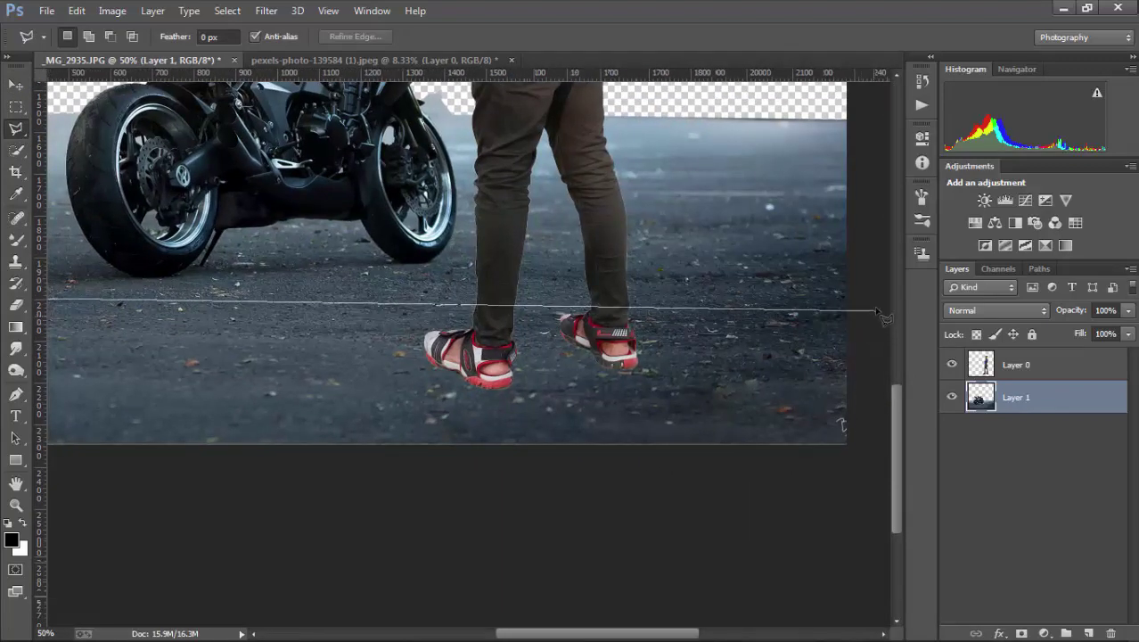
left_click(876, 305)
left_click(874, 497)
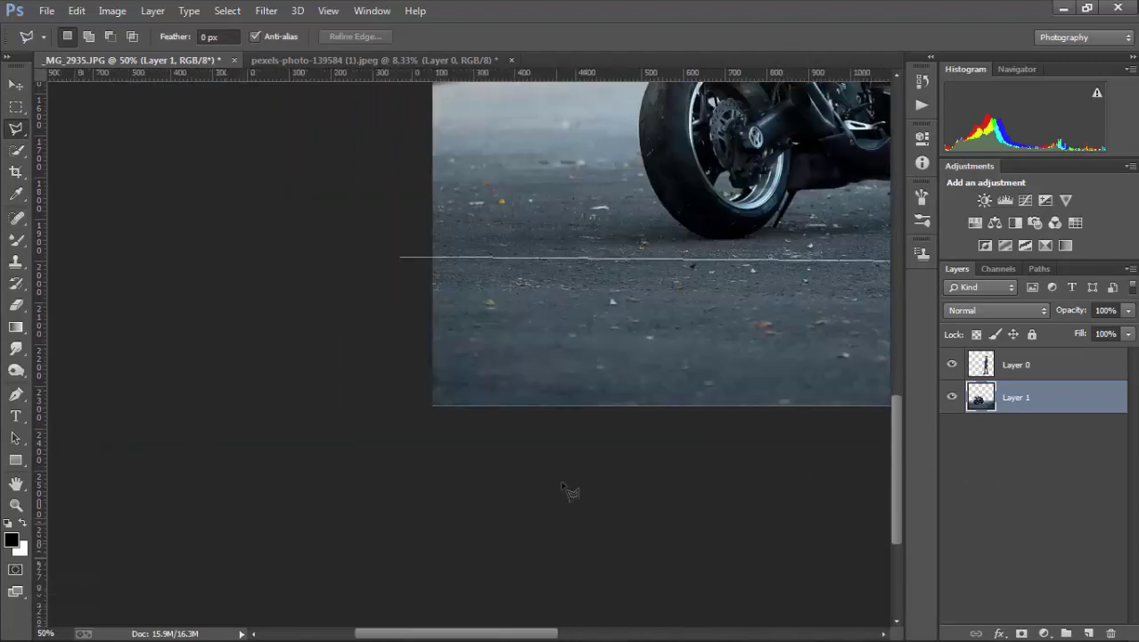
left_click(360, 459)
left_click(332, 329)
double_click(332, 329)
left_click_drag(775, 397, 459, 336)
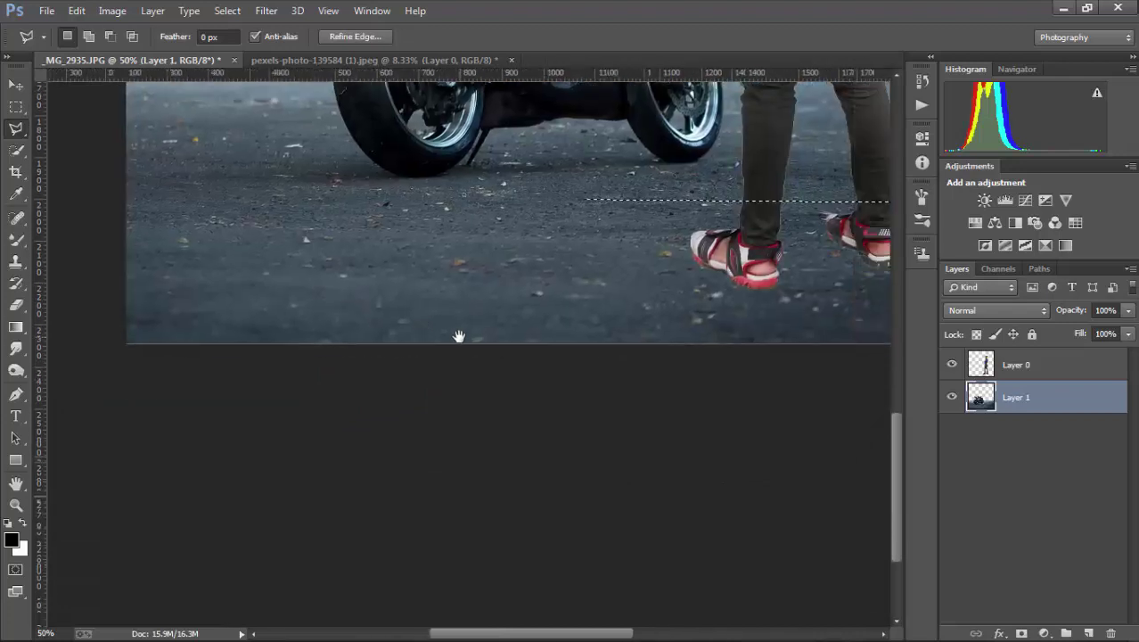
Stretch the selected road strip down to about 171.19% height, then deselect.
key("ctrl+t")
left_click_drag(583, 402, 596, 544)
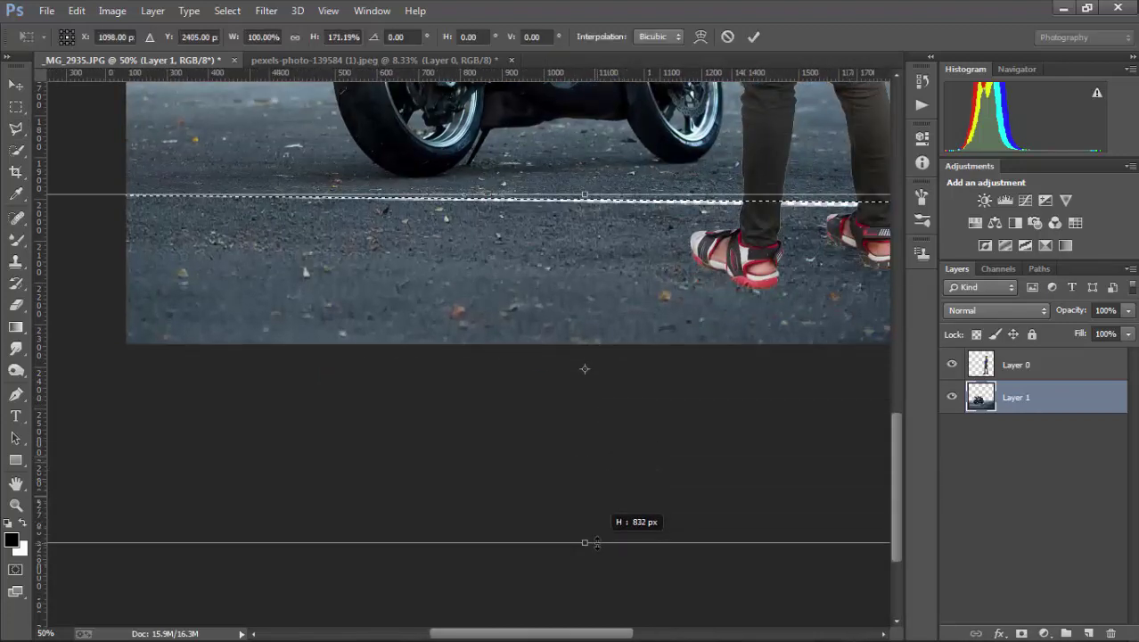
left_click_drag(651, 425, 652, 422)
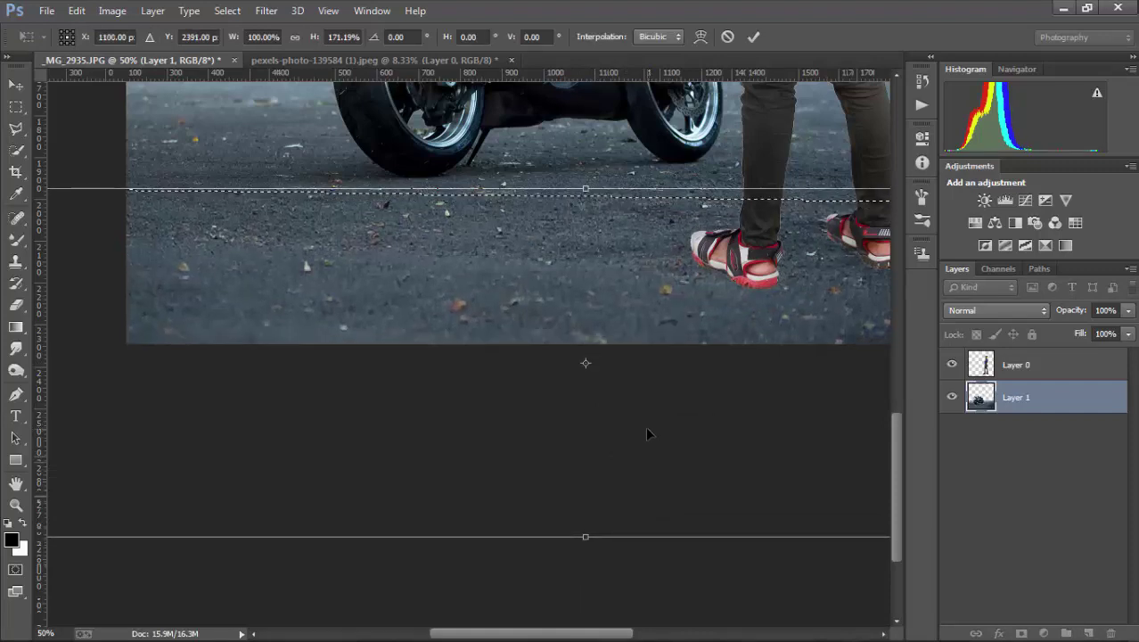
key("Return")
key("ctrl+d")
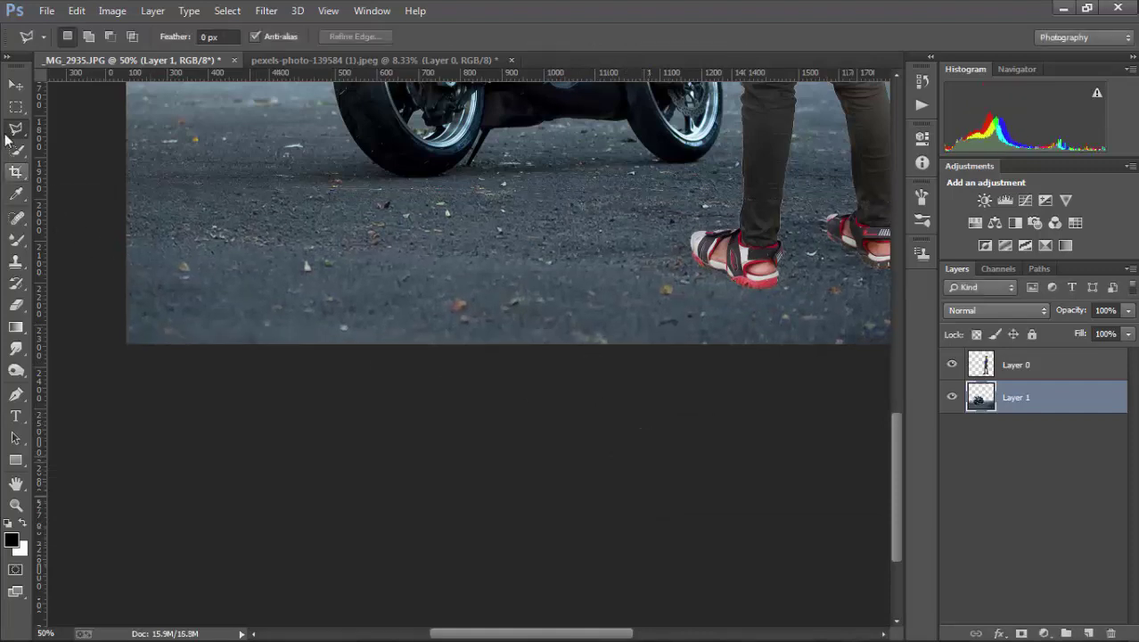
left_click(16, 83)
key("ctrl+minus")
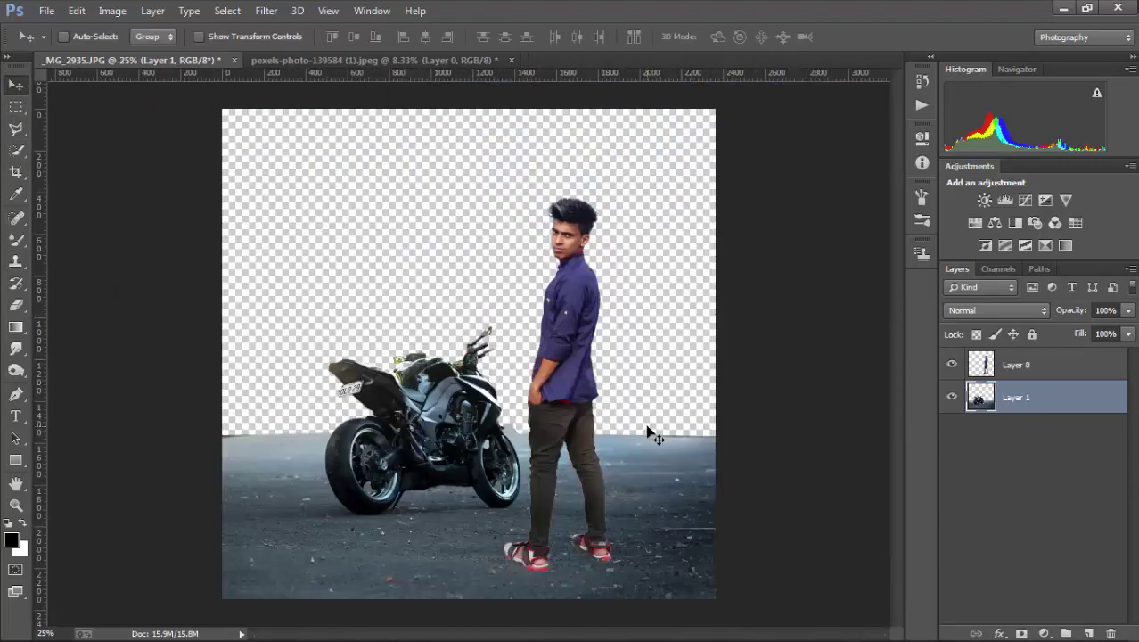
Zoom in on the feet and add a new Layer 2 beneath the man's layer.
left_click(621, 405)
left_click(541, 414)
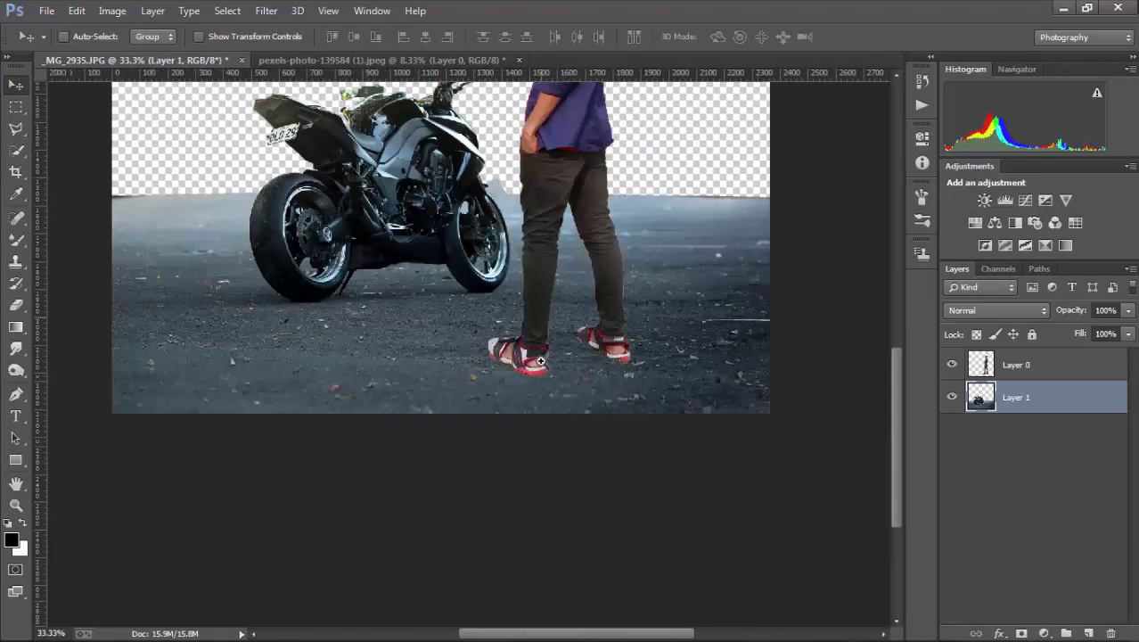
left_click(541, 415)
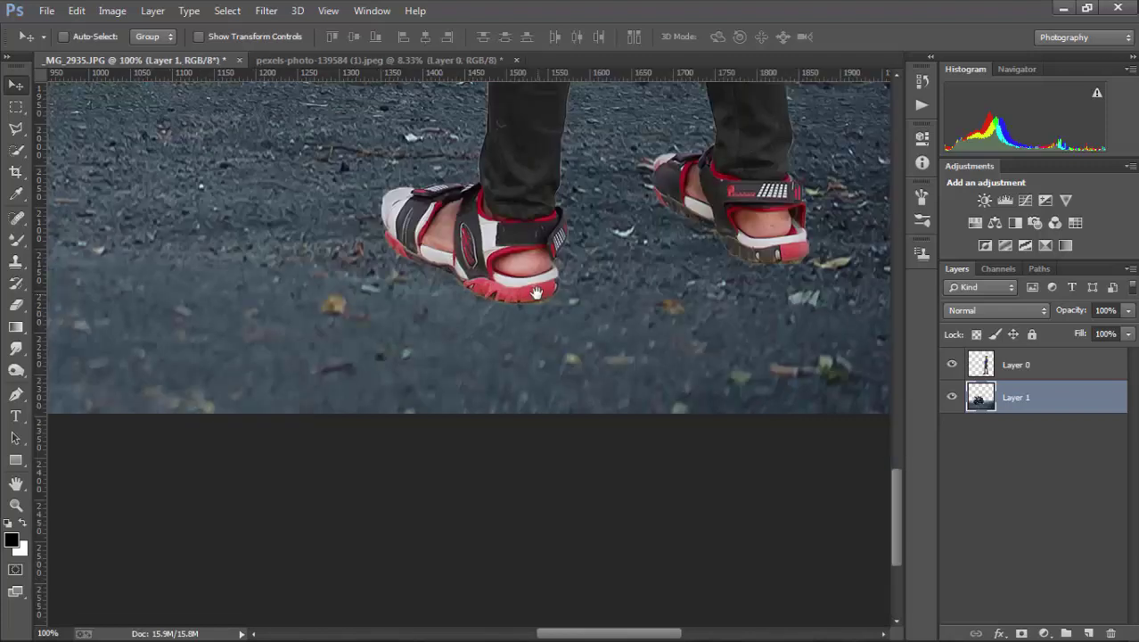
left_click(1005, 375)
left_click(1088, 633)
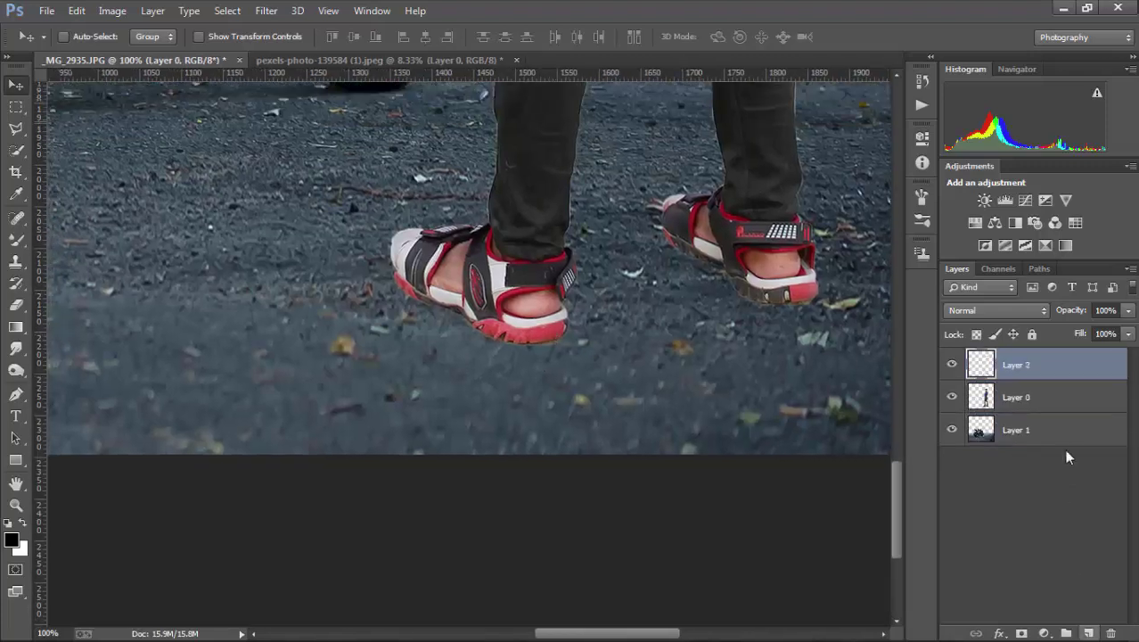
left_click_drag(1063, 372, 1061, 408)
left_click_drag(806, 450, 68, 230)
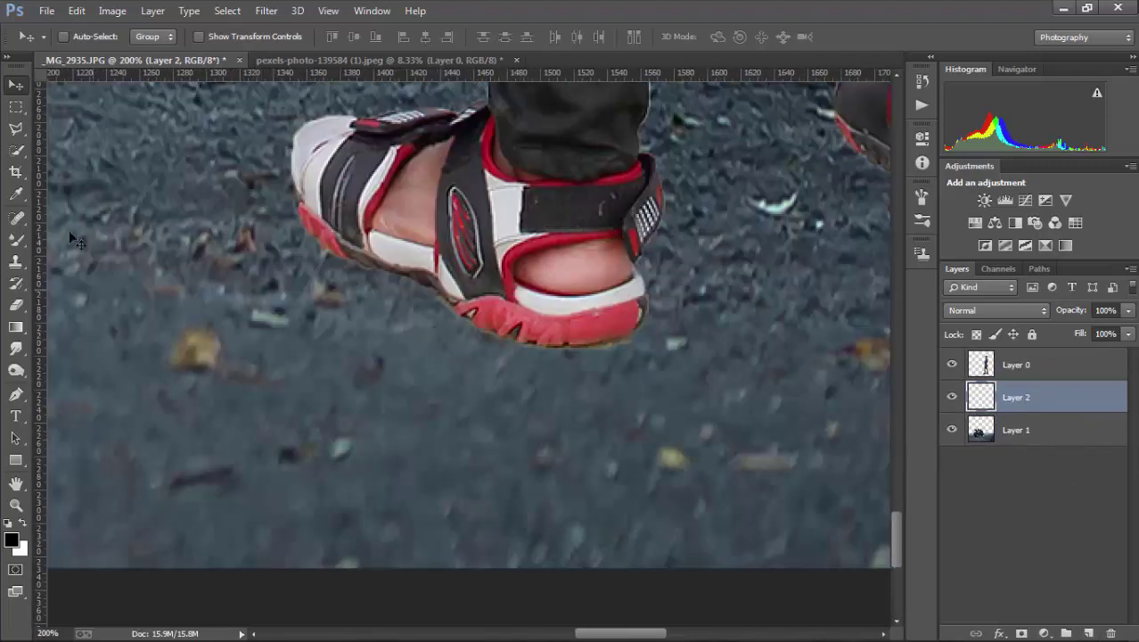
Paint black Mixer Brush shadows along the sandal soles, toes and heels.
left_click(18, 241)
right_click(424, 225)
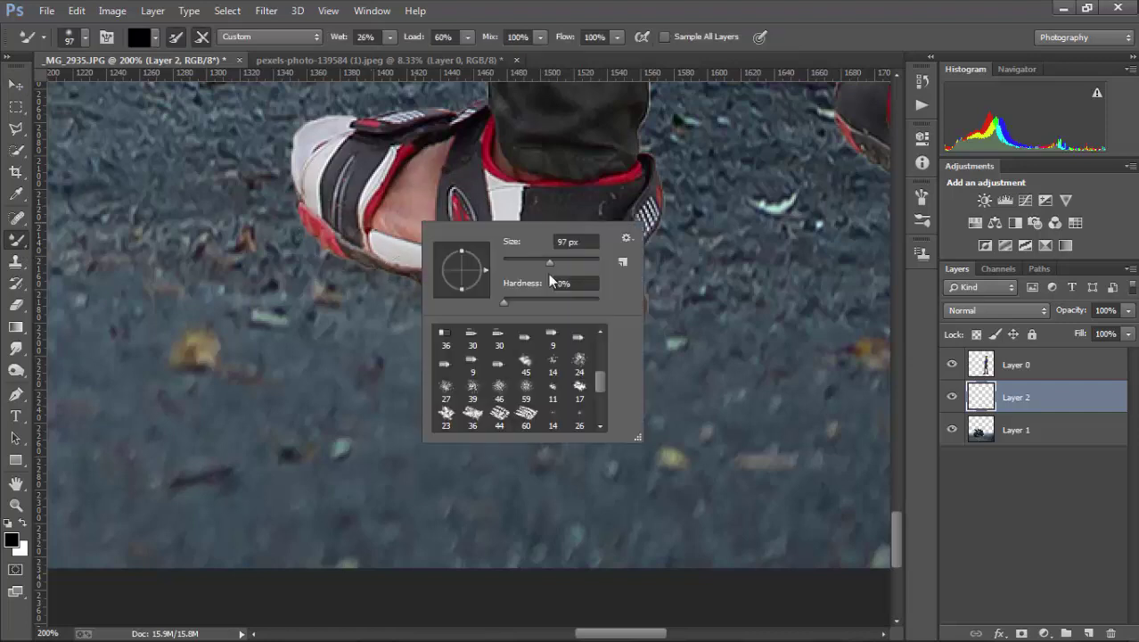
key("Return")
mouse_move(308, 219)
left_mouse_down()
mouse_move(581, 331)
mouse_move(610, 256)
left_mouse_up()
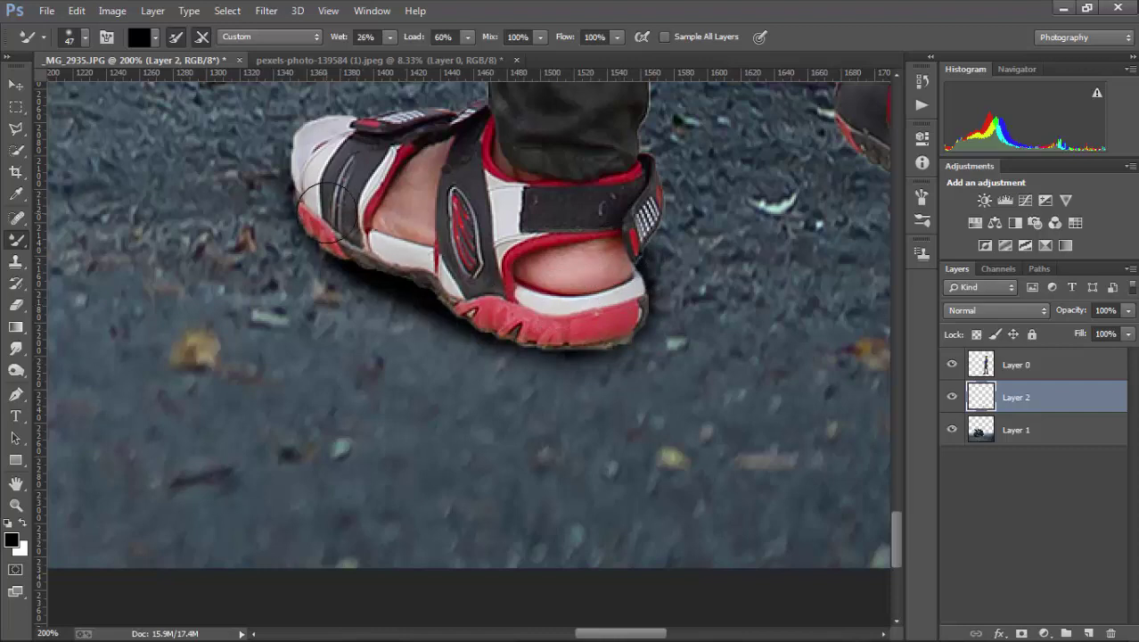
left_click_drag(330, 210, 36, 229)
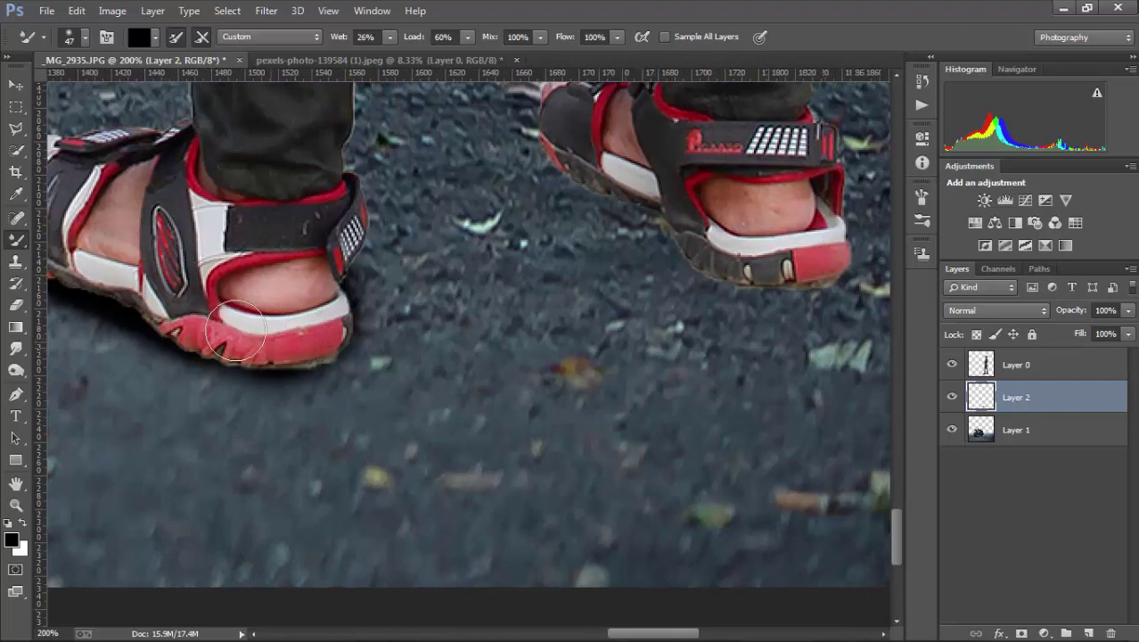
left_click_drag(235, 332, 129, 365)
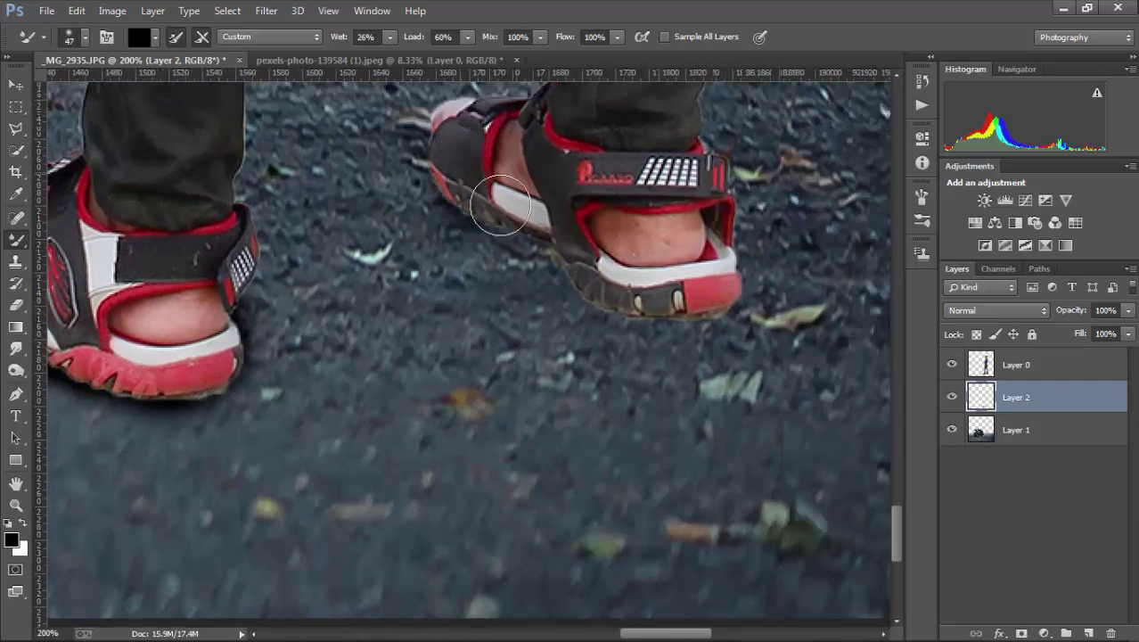
mouse_move(500, 205)
left_mouse_down()
mouse_move(590, 229)
mouse_move(642, 307)
mouse_move(722, 312)
left_mouse_up()
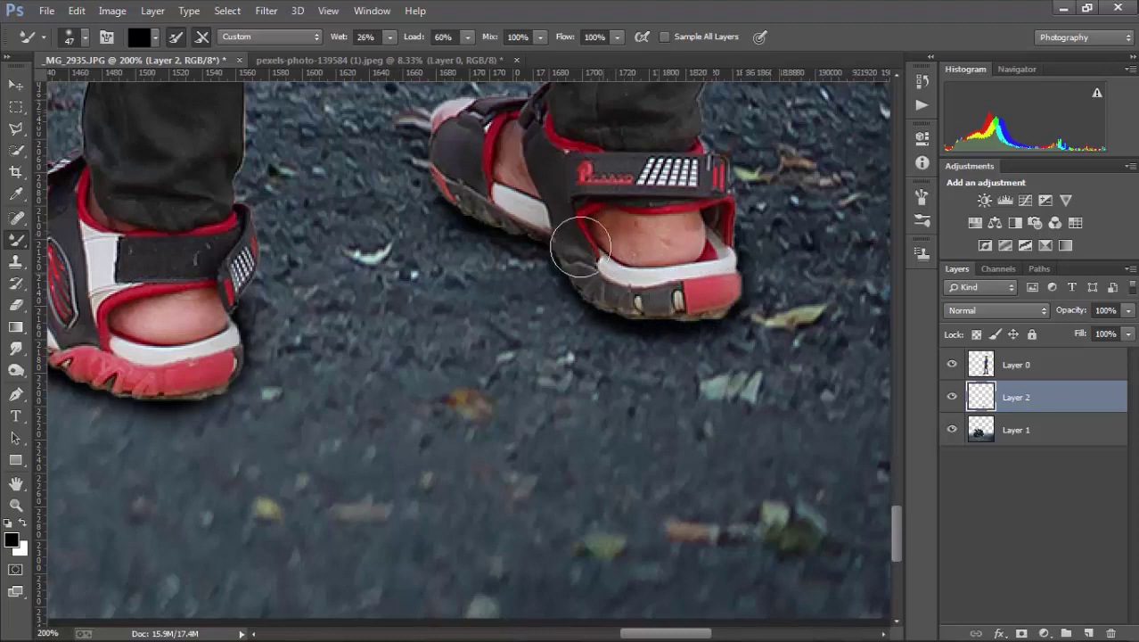
mouse_move(462, 164)
left_mouse_down()
mouse_move(483, 190)
mouse_move(460, 148)
left_mouse_up()
left_click_drag(427, 291, 781, 237)
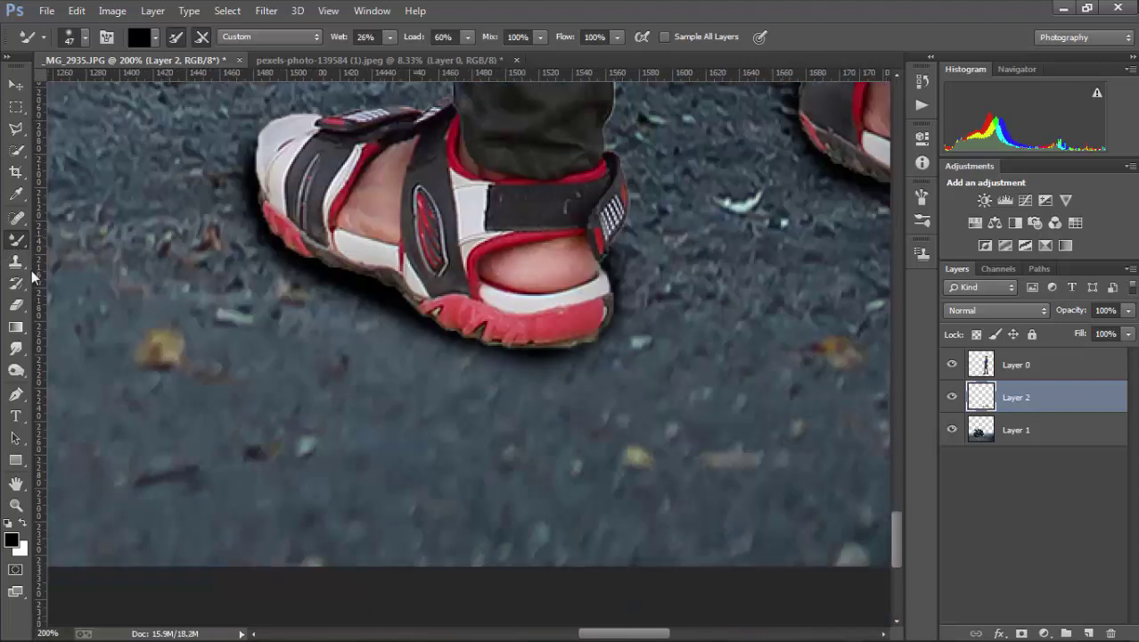
Erase excess shadow around the sandals with a 62 px eraser.
left_click(15, 304)
right_click(360, 329)
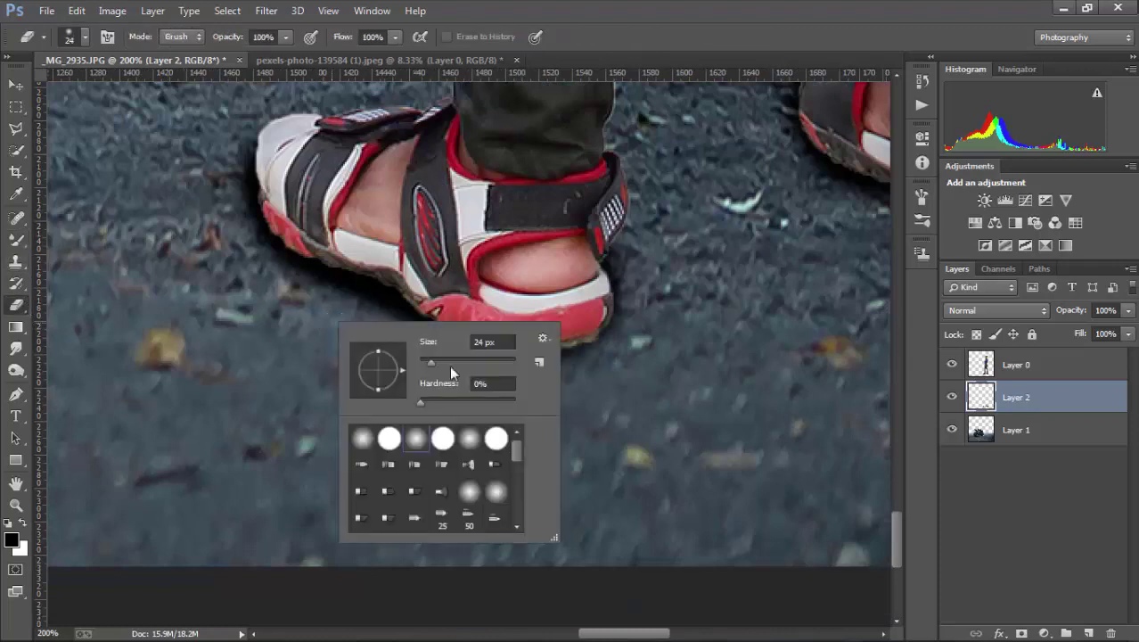
type("62")
key("Return")
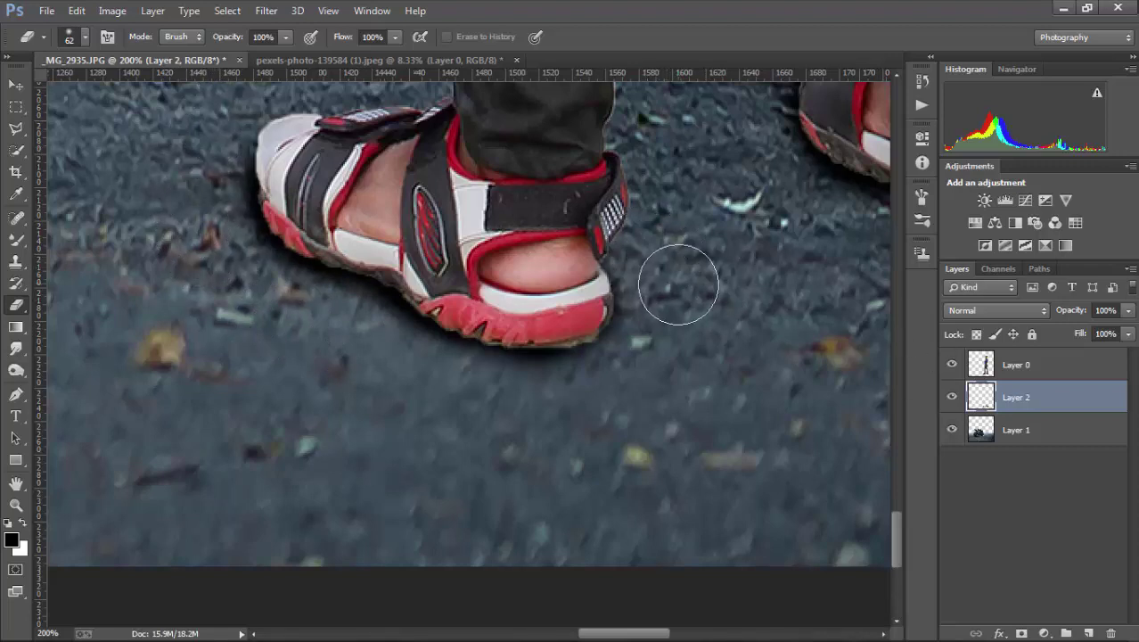
left_click_drag(755, 363, 372, 426)
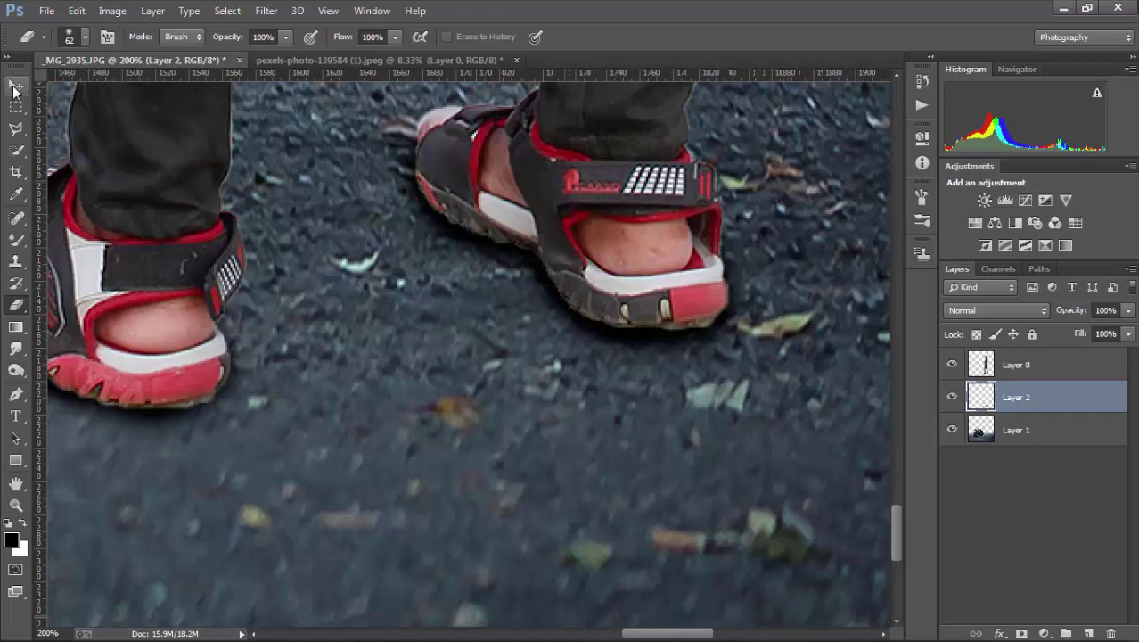
Lower Layer 2's fill to 63%.
left_click(15, 86)
key("ctrl+minus")
key("ctrl+minus")
left_click(1128, 333)
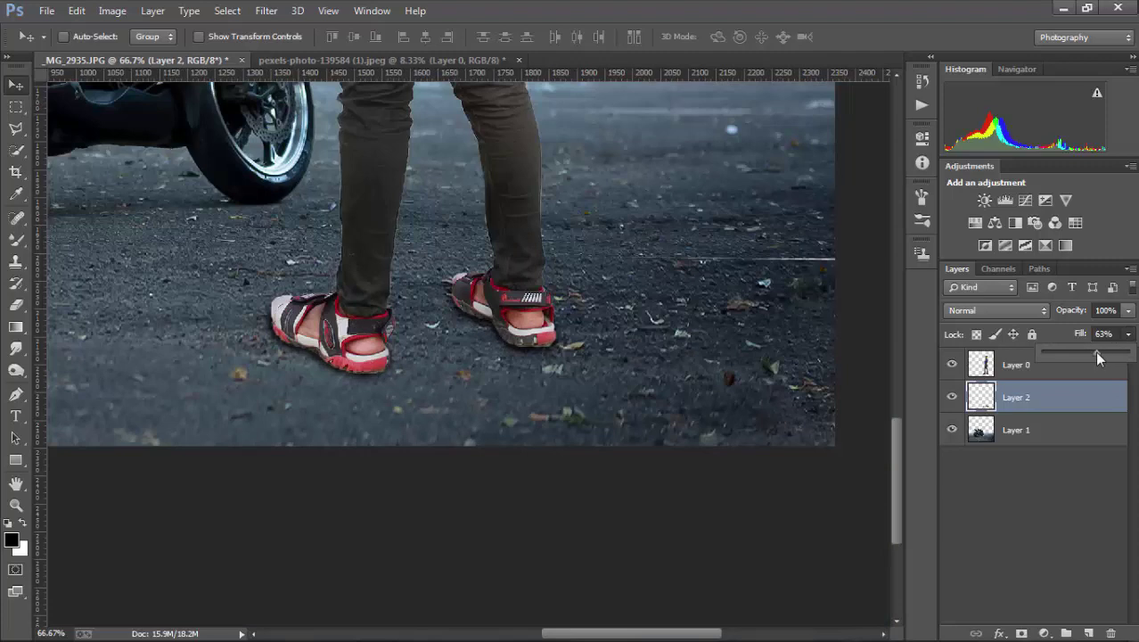
Duplicate Layer 2, move the copy above the man, and clip it to Layer 0.
left_click_drag(64, 247, 628, 445)
key("ctrl+j")
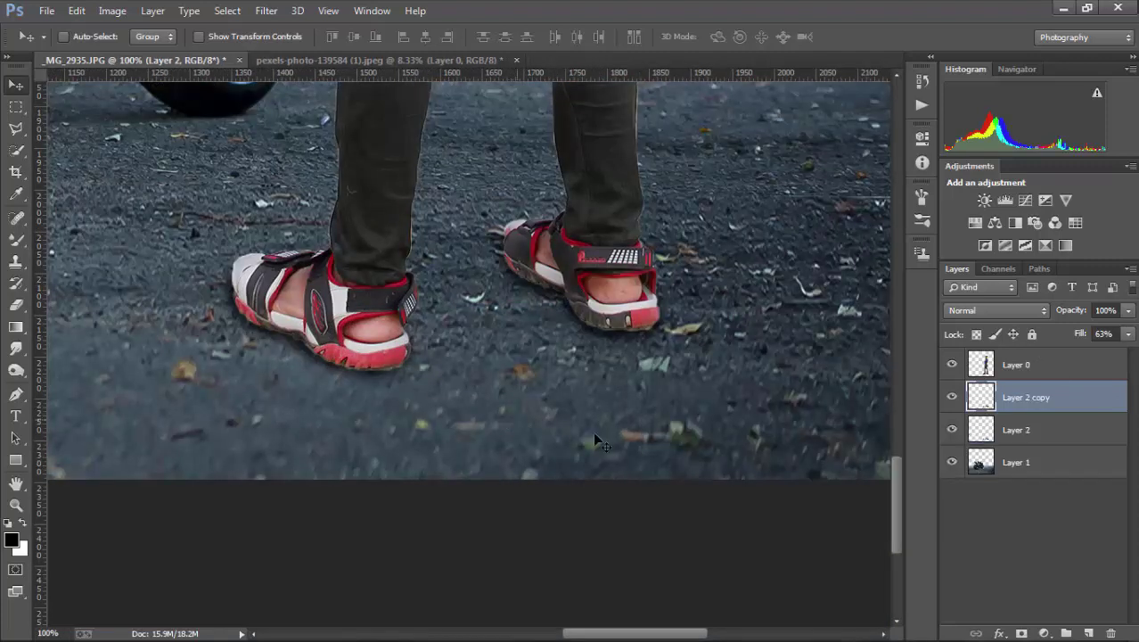
left_click_drag(1066, 397, 1047, 361)
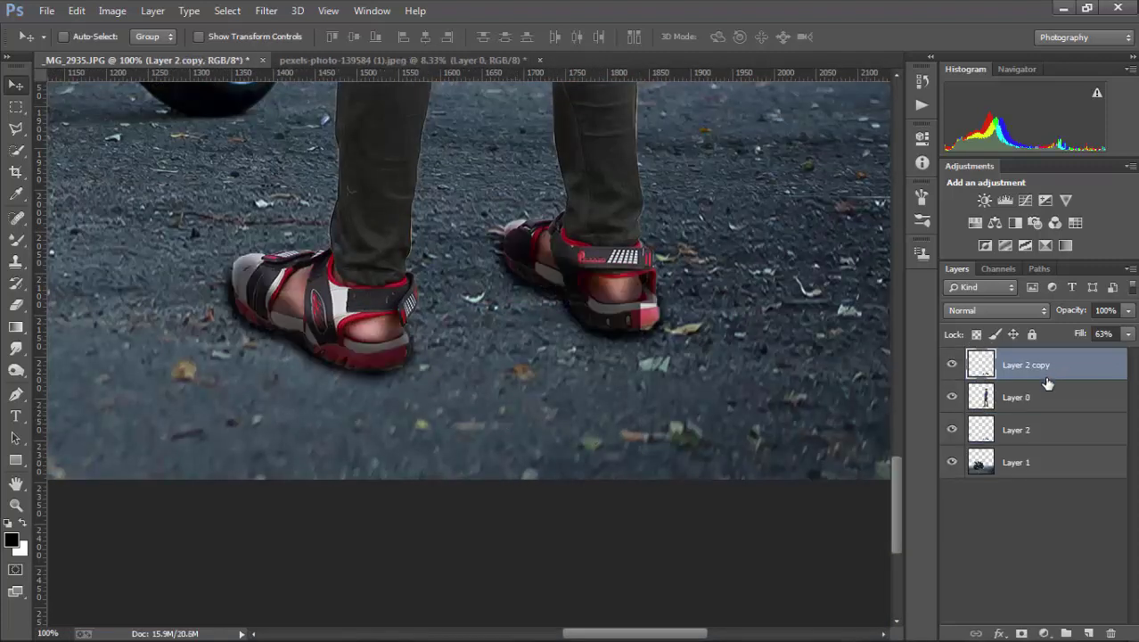
left_click(1045, 380, "alt")
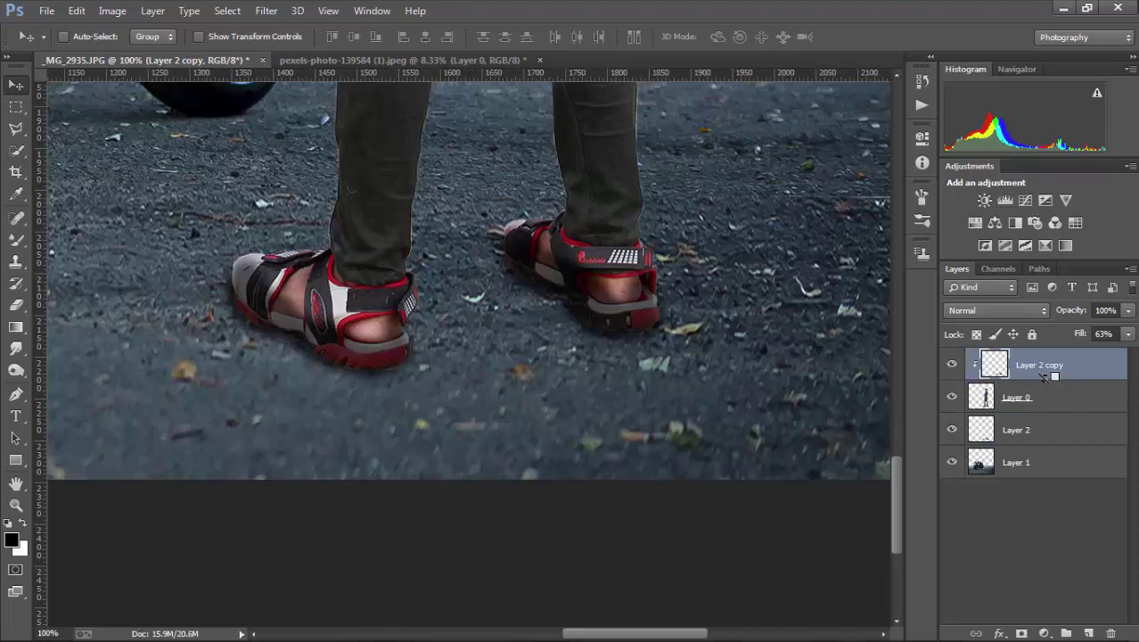
Erase the clipped tint from the sandal uppers, far toe and heel strap.
left_click(280, 341, "ctrl")
key("e")
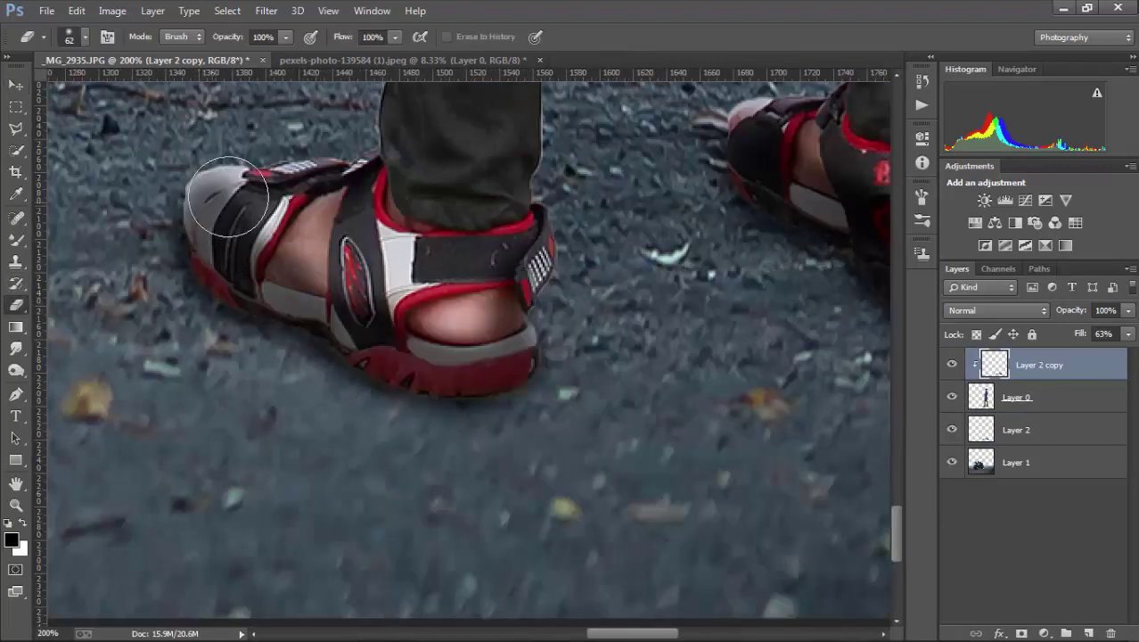
mouse_move(228, 198)
left_mouse_down()
mouse_move(283, 245)
mouse_move(420, 291)
mouse_move(521, 254)
mouse_move(427, 276)
mouse_move(357, 268)
mouse_move(570, 322)
left_mouse_up()
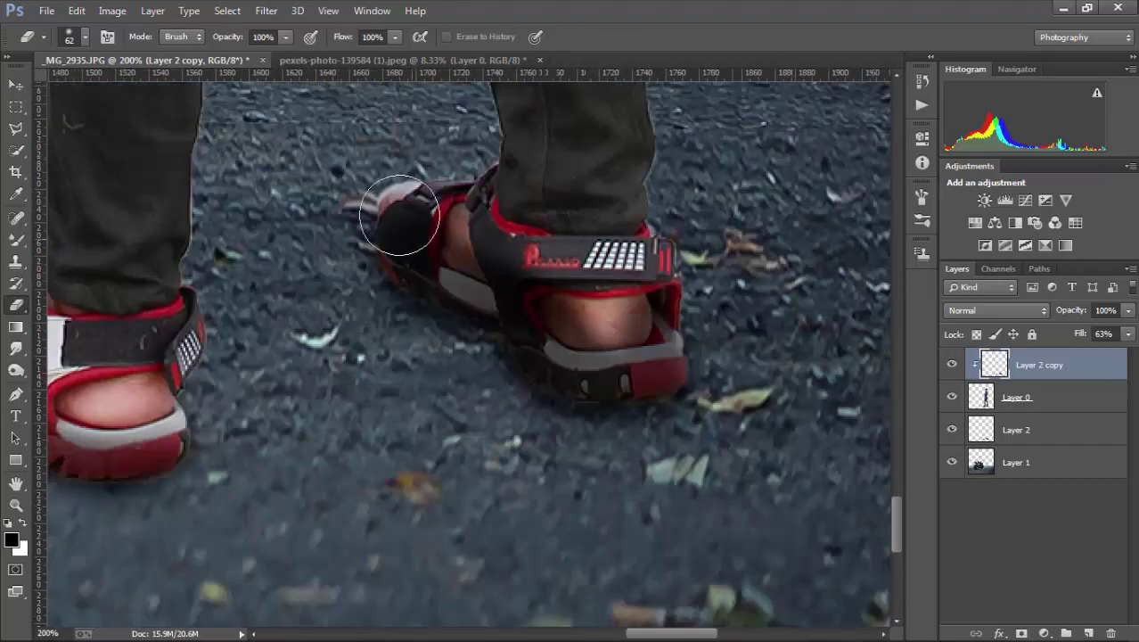
mouse_move(398, 209)
left_mouse_down()
mouse_move(427, 223)
mouse_move(424, 207)
mouse_move(420, 236)
mouse_move(406, 224)
mouse_move(514, 232)
left_mouse_up()
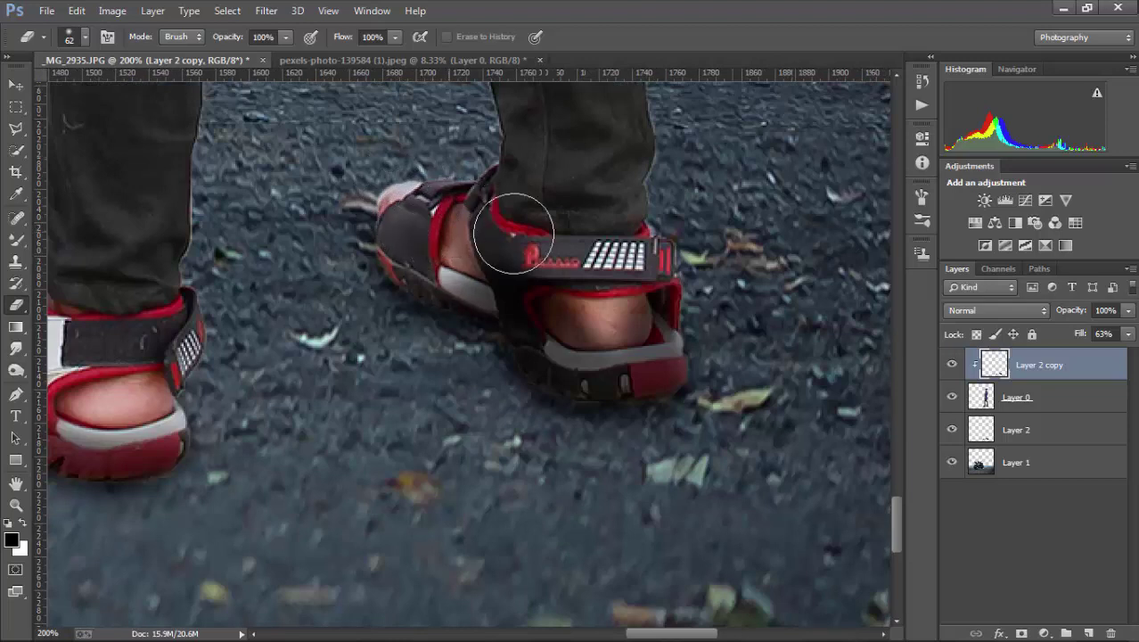
mouse_move(648, 318)
left_mouse_down()
mouse_move(611, 318)
mouse_move(719, 300)
left_mouse_up()
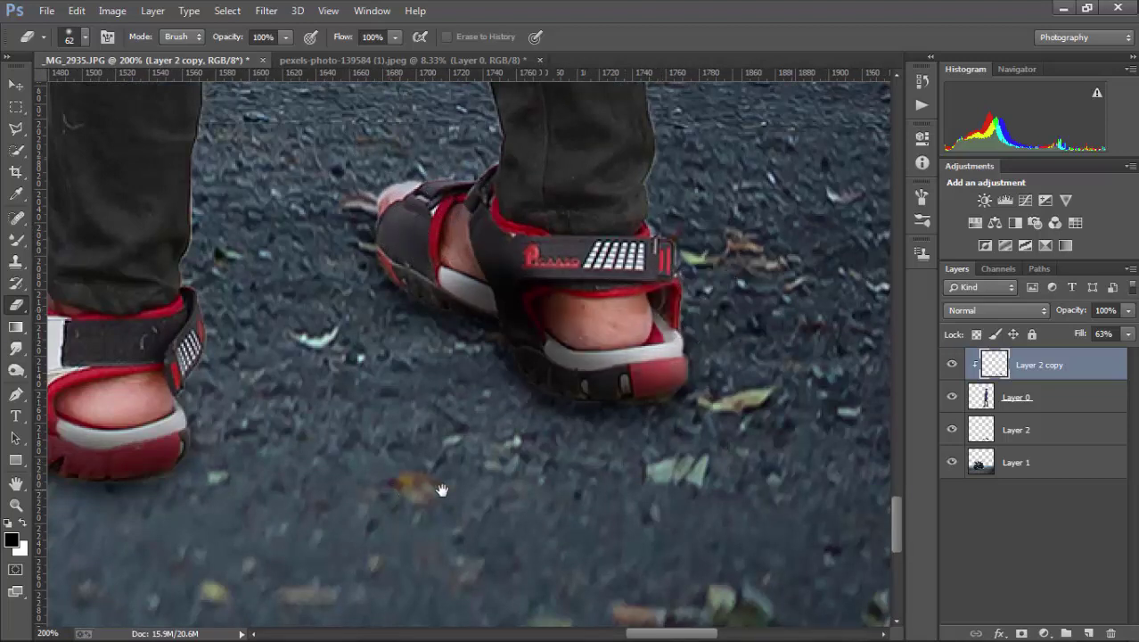
left_click_drag(441, 489, 601, 438)
left_click(1057, 398)
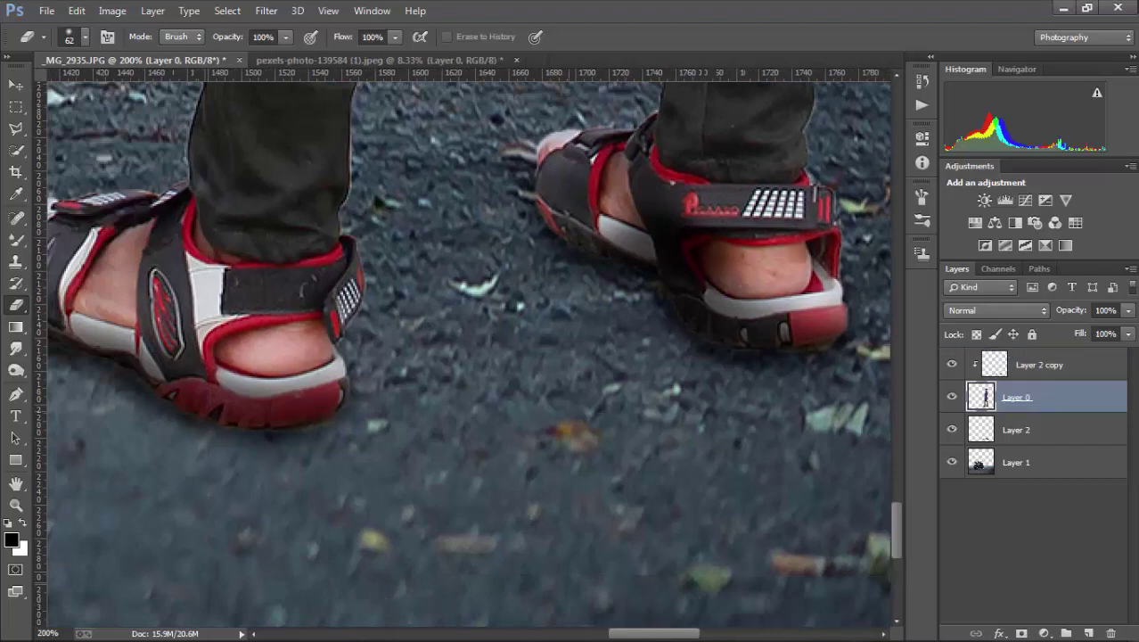
left_click(26, 349)
Blur the near sandal's edge into the road with the Blur tool.
right_click(27, 349)
left_click(98, 347)
left_click_drag(18, 289, 184, 303)
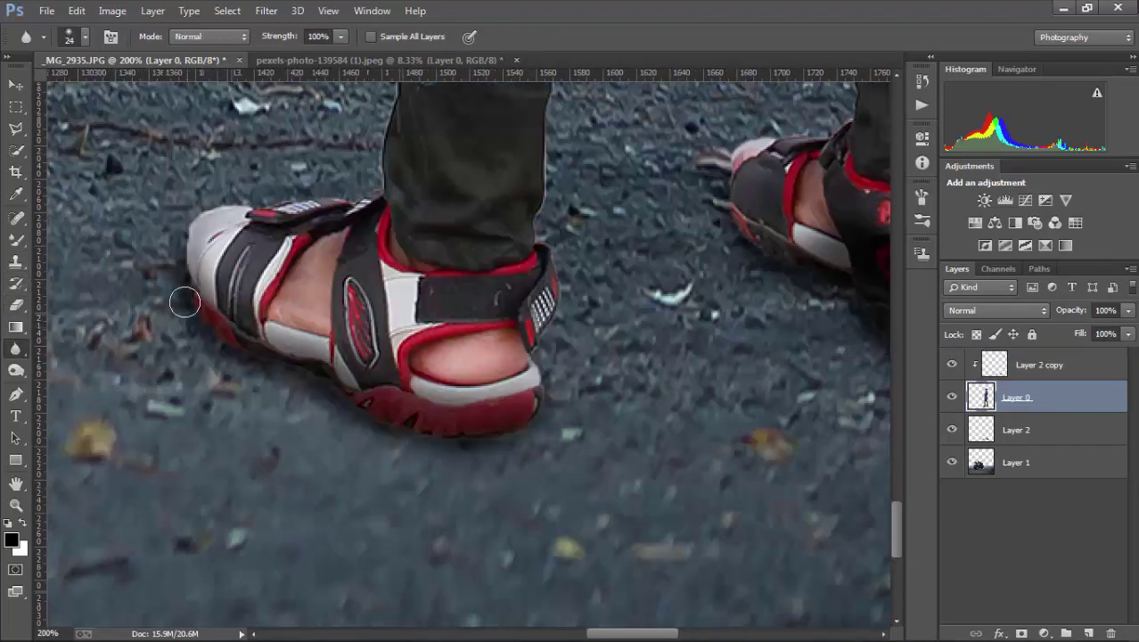
scroll(533, 420, "right", 5)
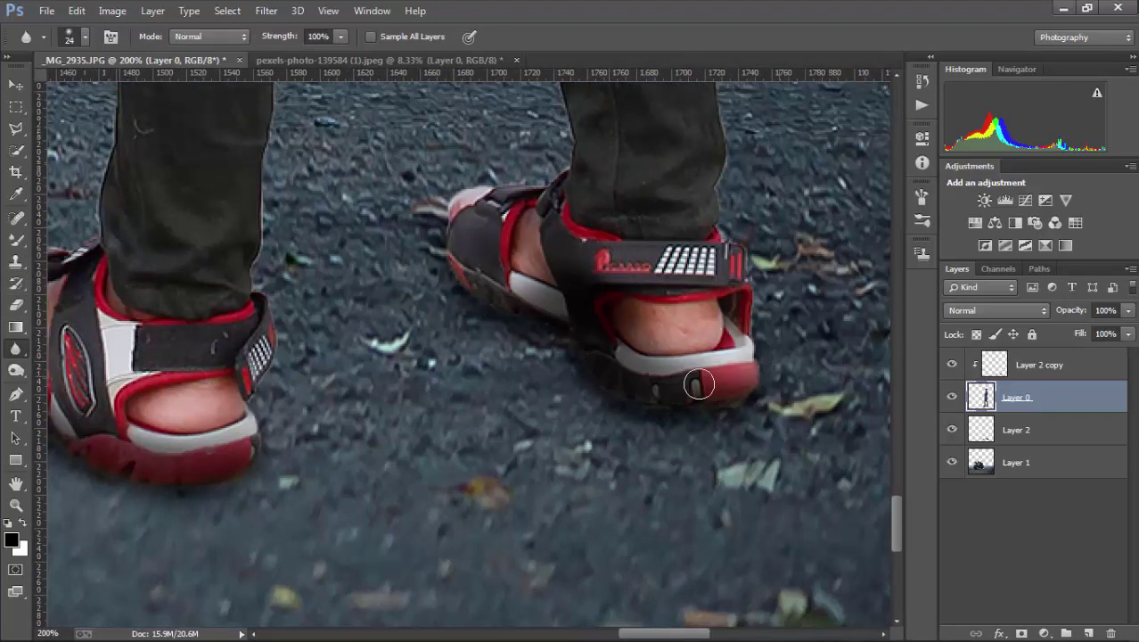
scroll(718, 477, "down", 3)
scroll(535, 401, "down", 2)
scroll(221, 345, "down", 1)
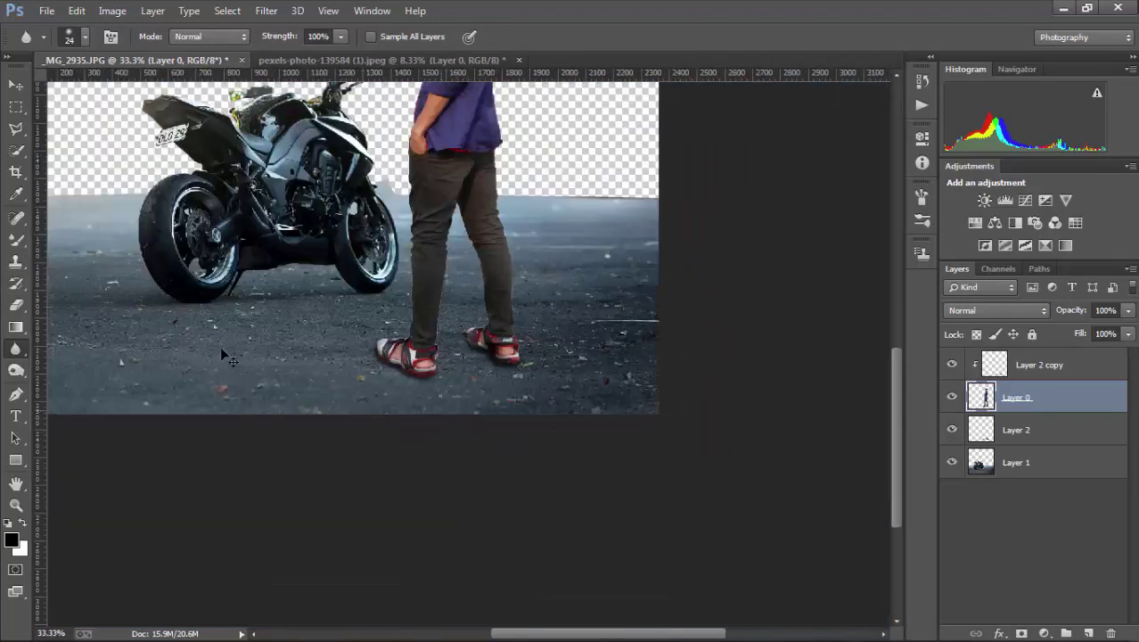
scroll(178, 312, "down", 1)
Test the shadow fill at 42%, return it to 63%, and review the composite.
key("v")
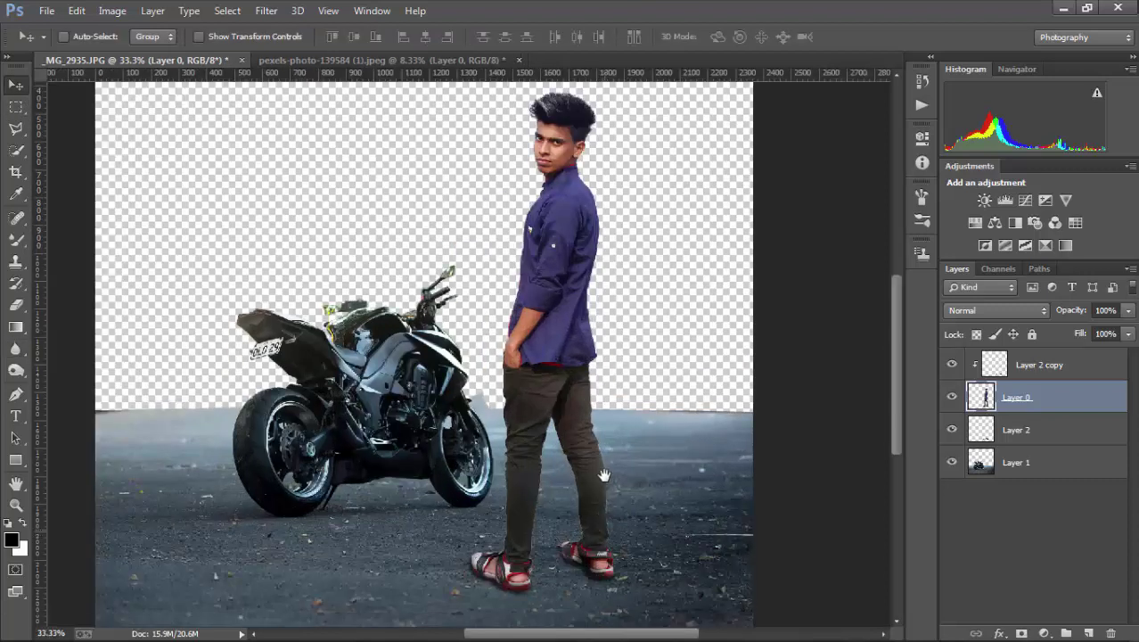
scroll(602, 624, "up", 1)
left_click(1107, 364)
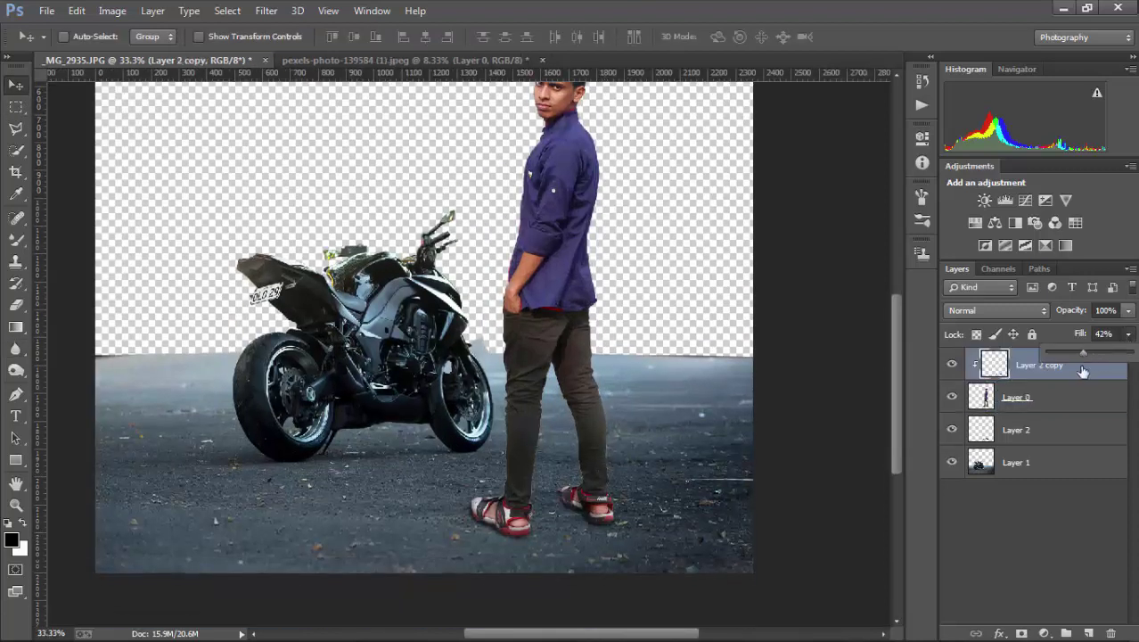
left_click(1069, 398)
left_click(1065, 430)
left_click(1130, 335)
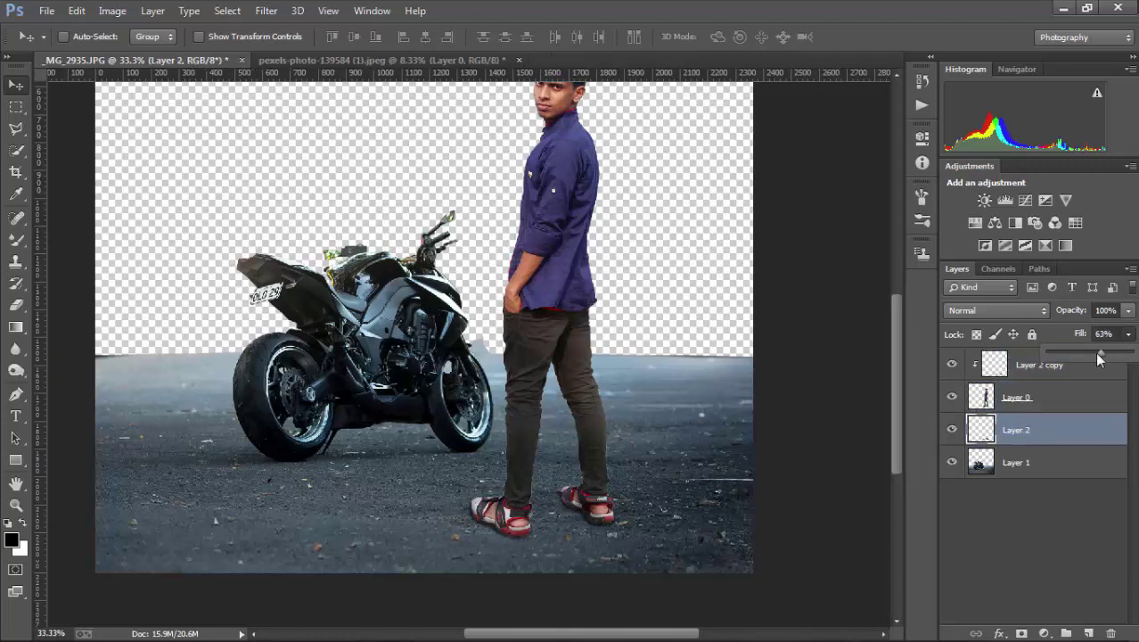
left_click(945, 526)
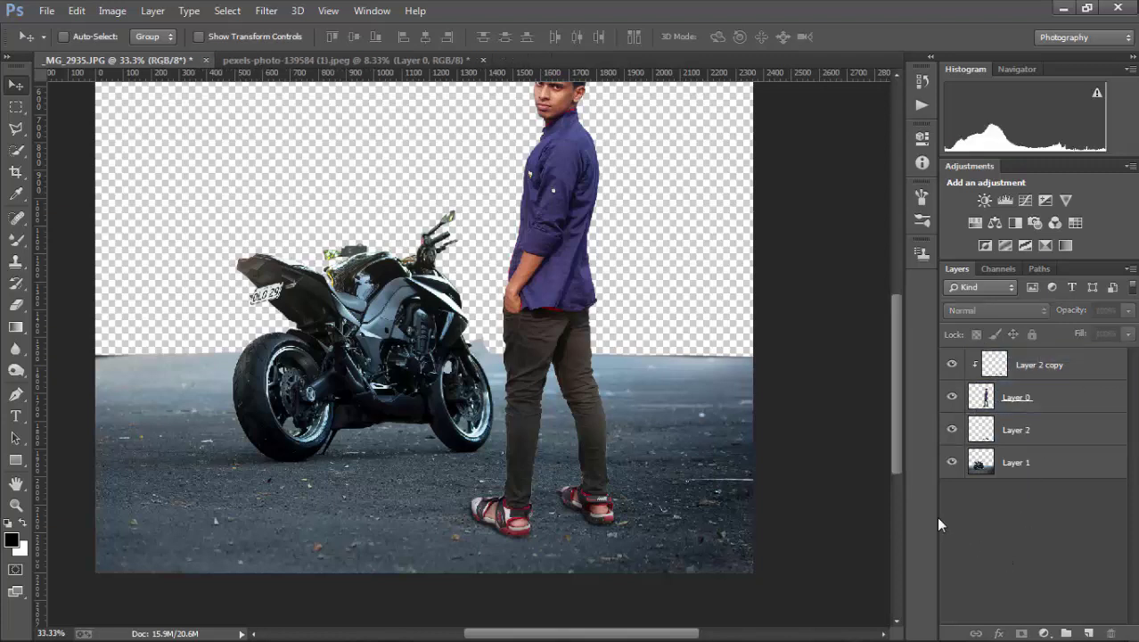
key("ctrl+minus")
key("ctrl+minus")
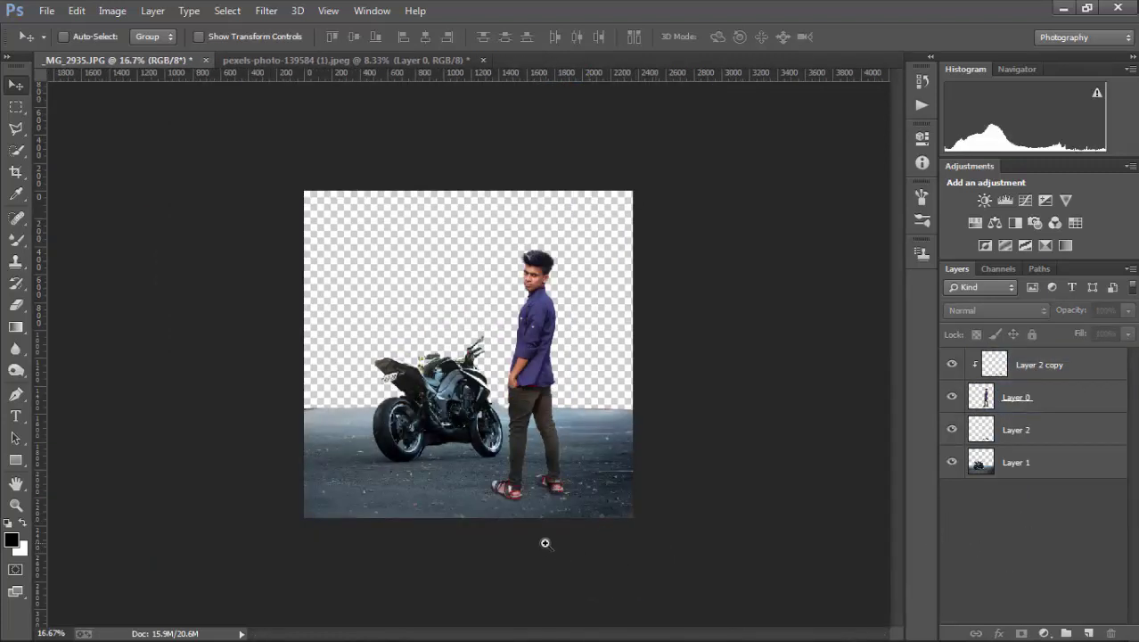
left_click(545, 543, "ctrl")
left_click(554, 580, "ctrl")
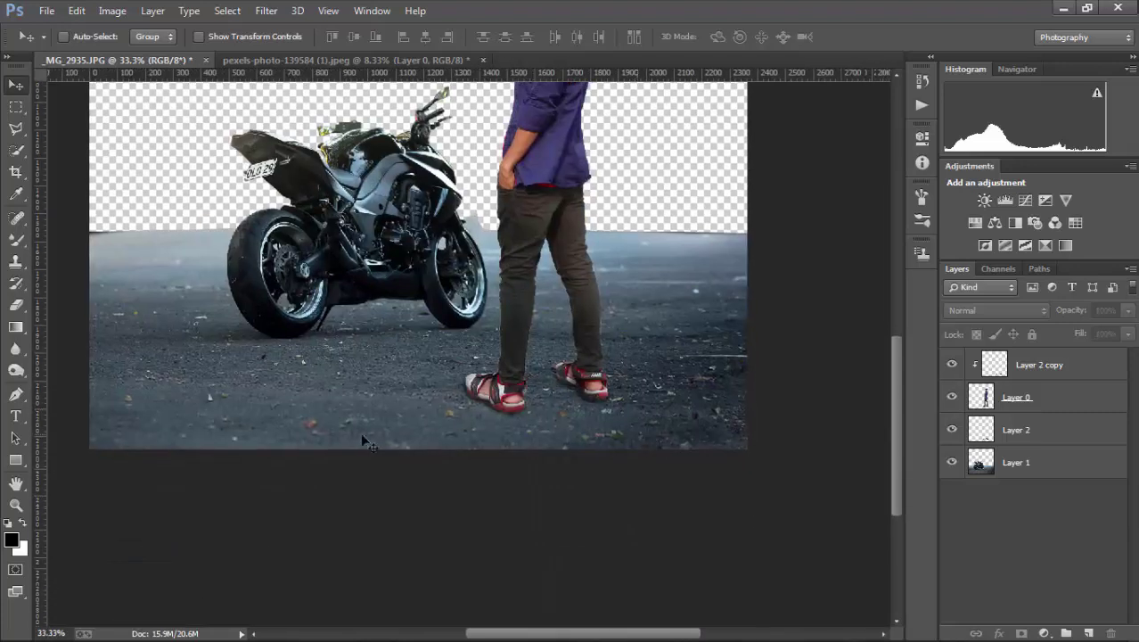
On a new Layer 3 below the man, paint 139 px cast shadows under both feet.
left_click(16, 239)
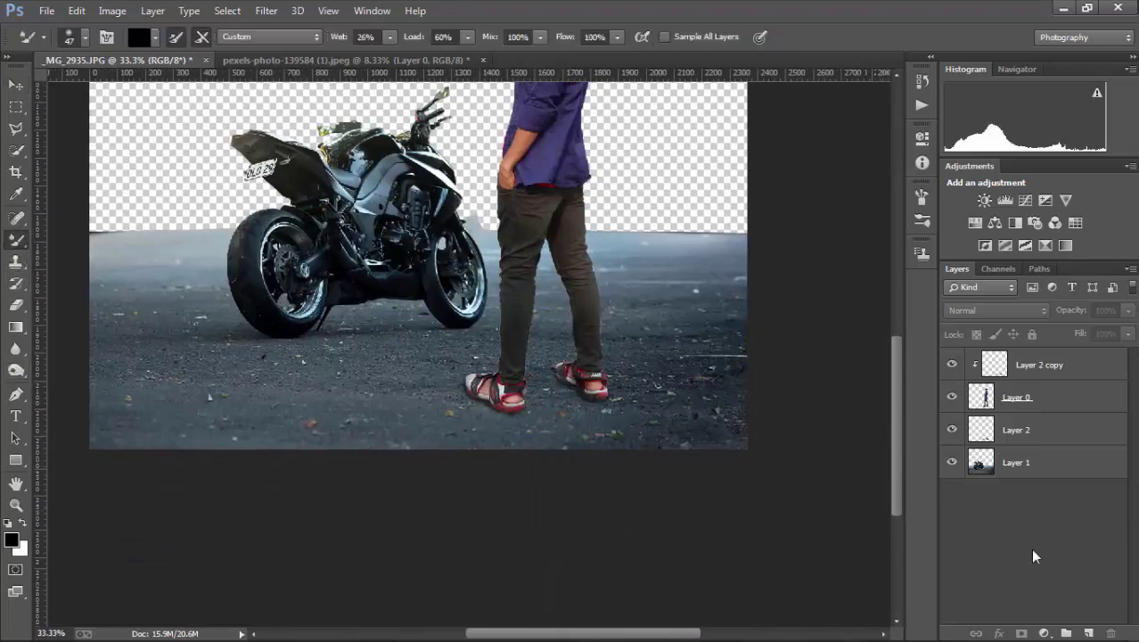
left_click(1092, 633)
left_click_drag(1058, 373, 1053, 449)
right_click(513, 387)
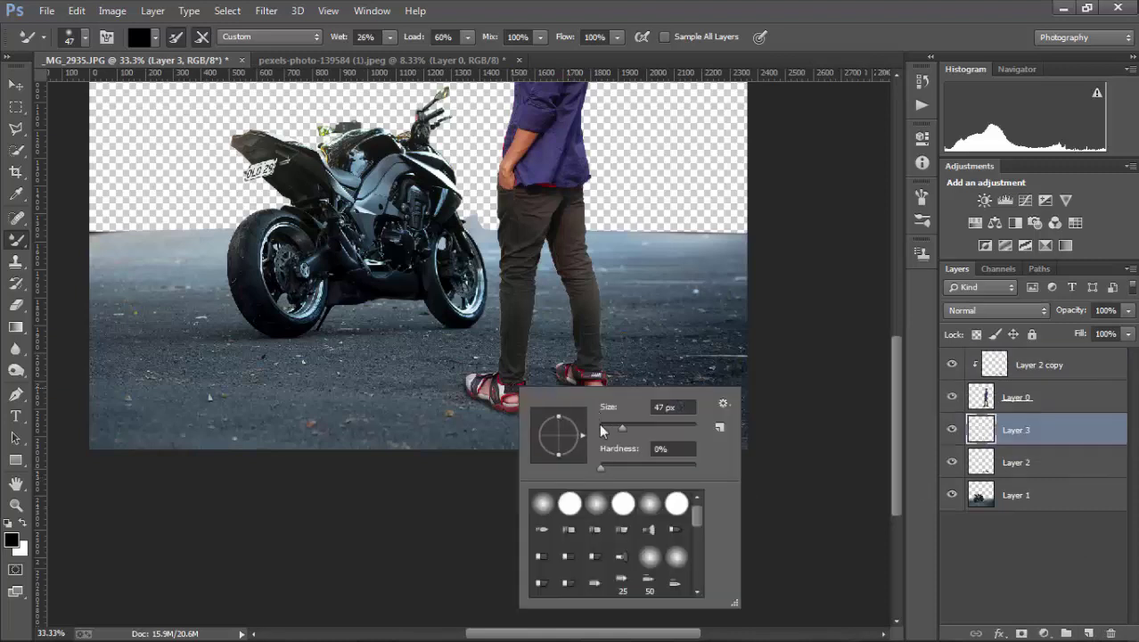
key("Return")
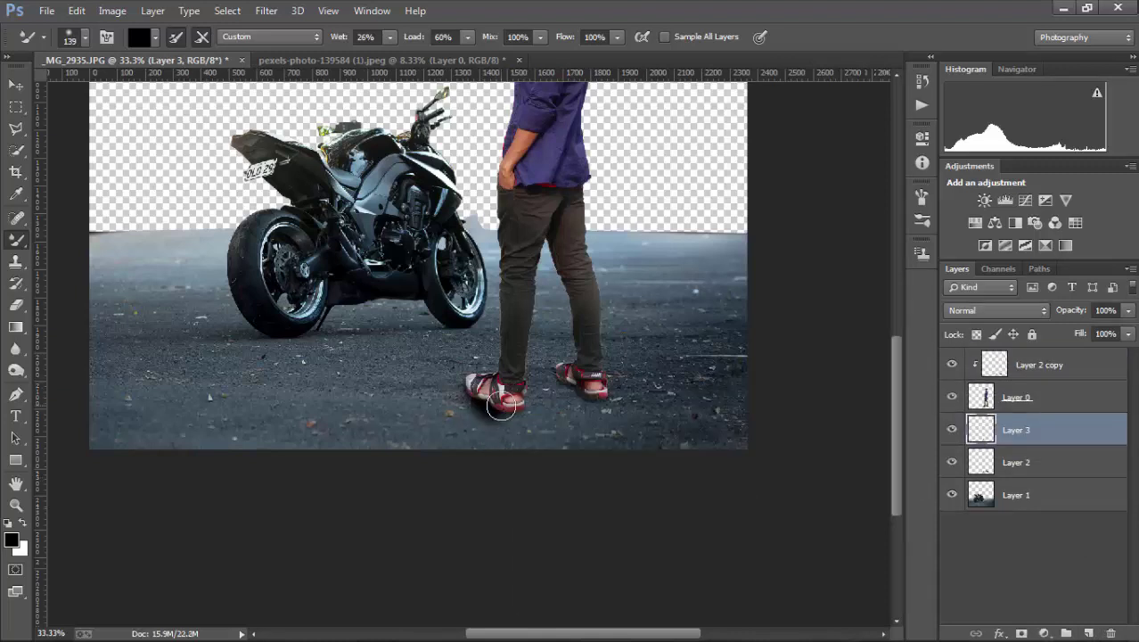
mouse_move(496, 430)
left_mouse_down()
mouse_move(488, 439)
mouse_move(533, 446)
left_mouse_up()
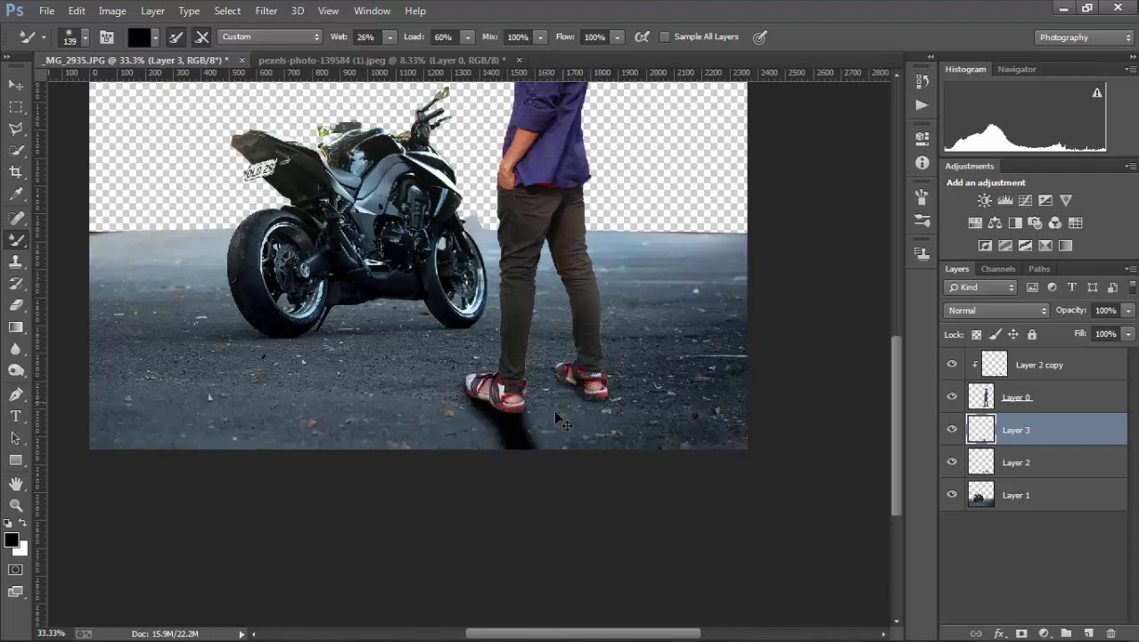
key("ctrl+z")
left_click_drag(491, 392, 515, 465)
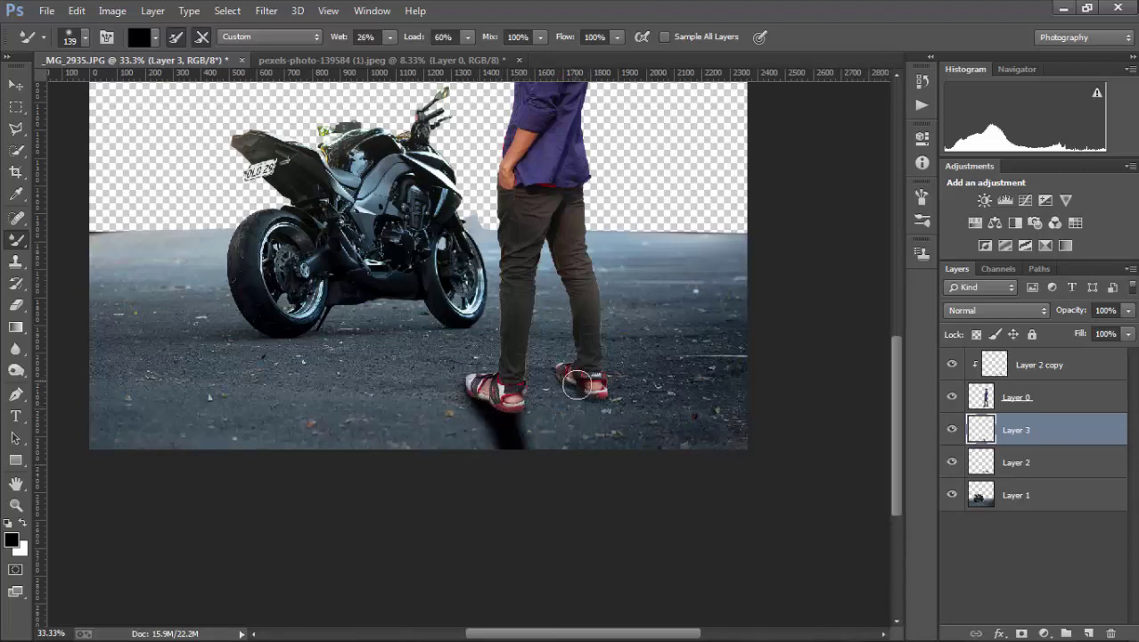
left_click_drag(590, 396, 610, 450)
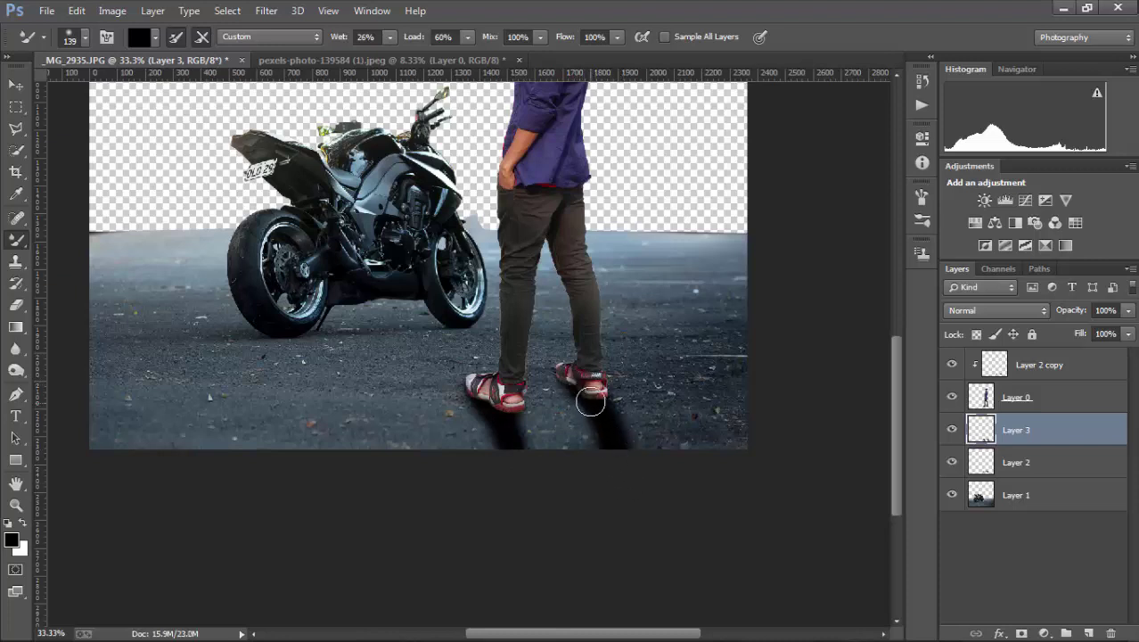
left_click_drag(590, 402, 603, 465)
left_click_drag(592, 419, 599, 472)
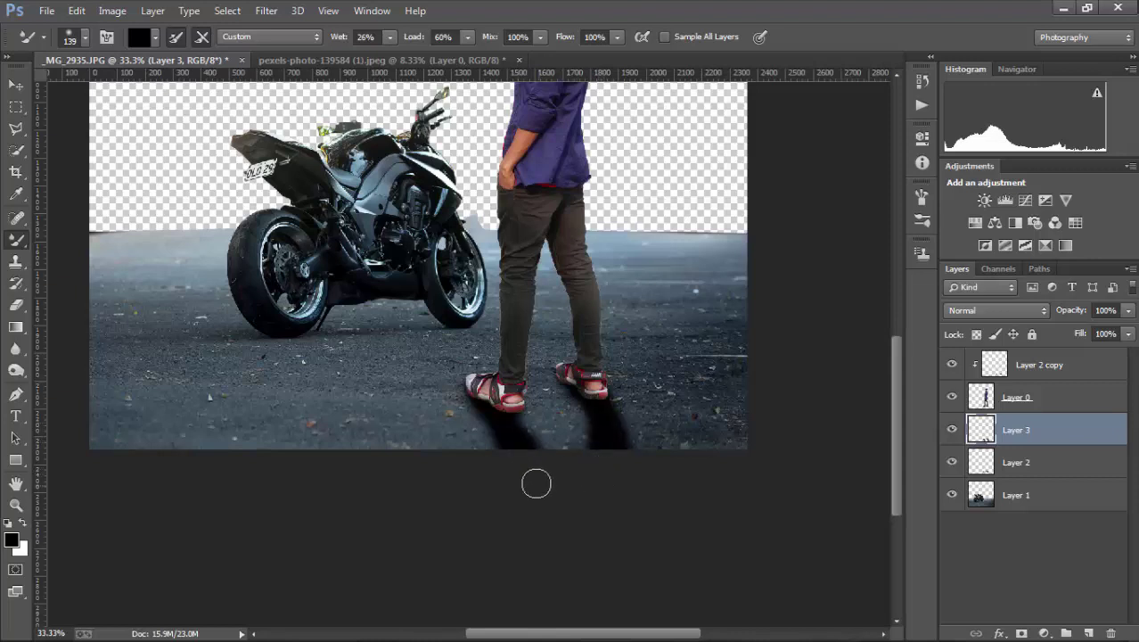
Set Layer 3's fill to 48% and zoom in around the man and motorcycle.
key("ctrl+minus")
key("ctrl+minus")
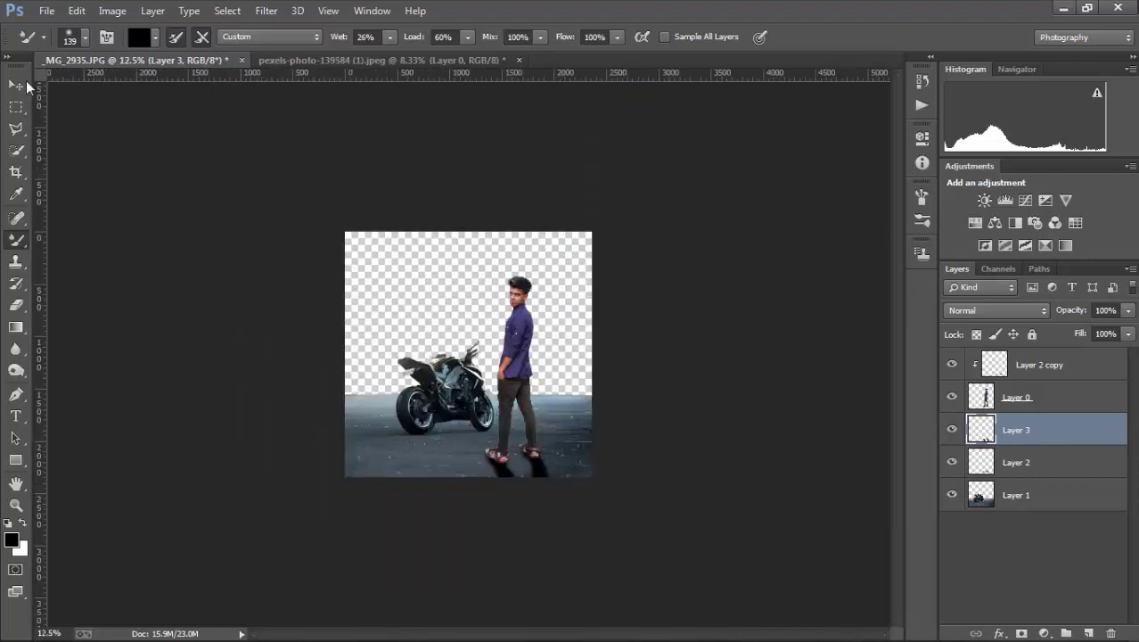
left_click(22, 90)
left_click(488, 492)
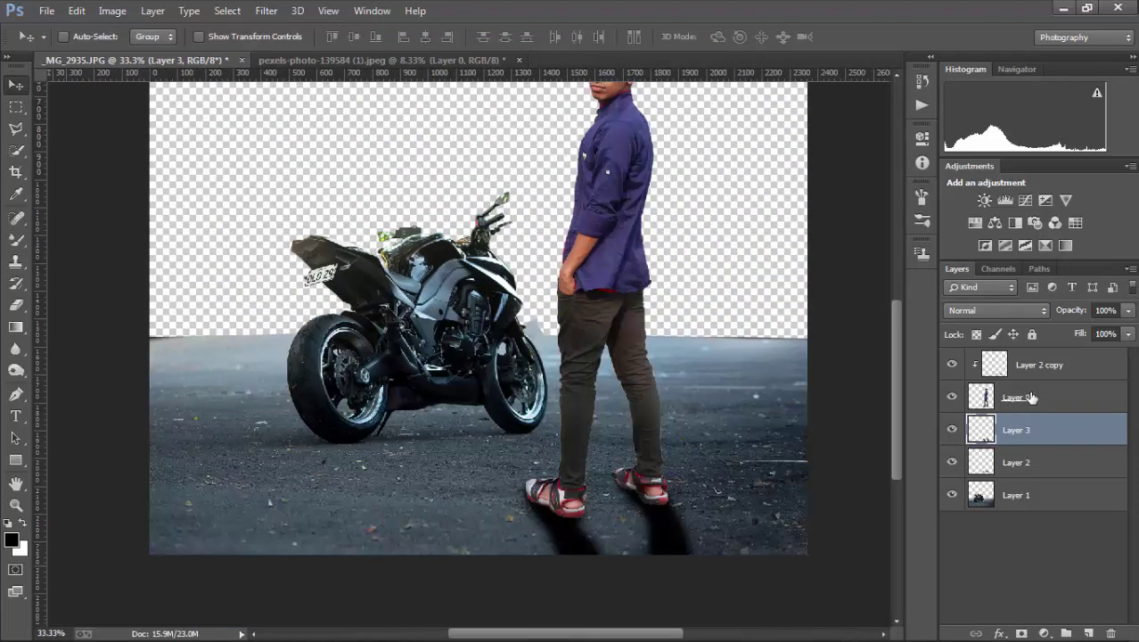
left_click(1128, 334)
left_click_drag(1124, 353, 1087, 355)
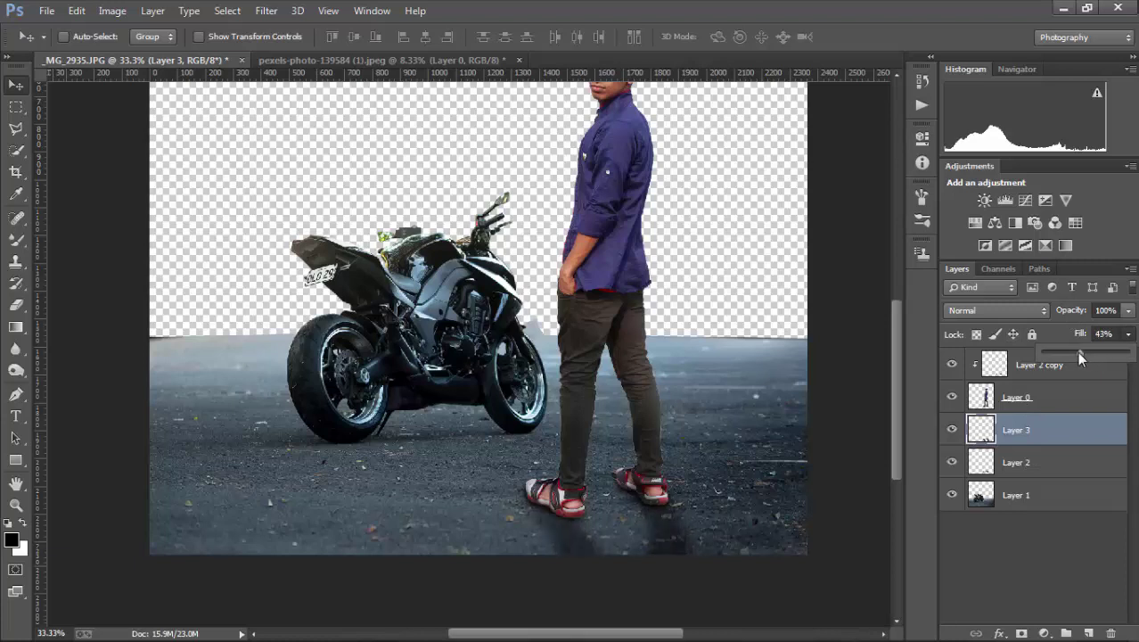
left_click_drag(1082, 351, 1087, 351)
key("ctrl+minus")
key("ctrl+minus")
key("ctrl+minus")
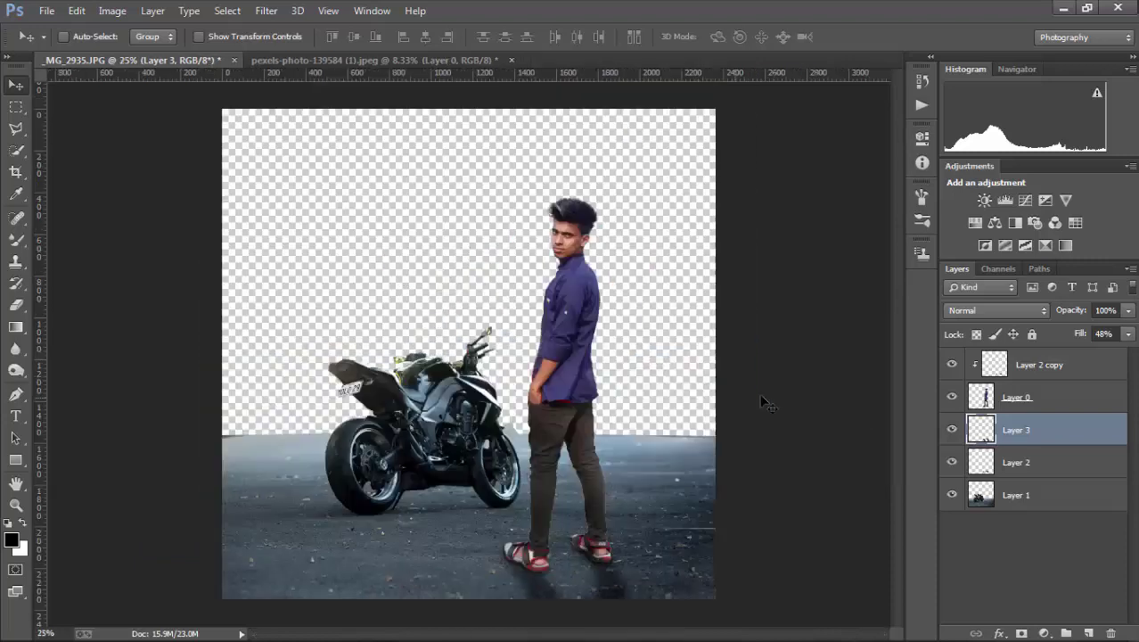
key("ctrl+plus")
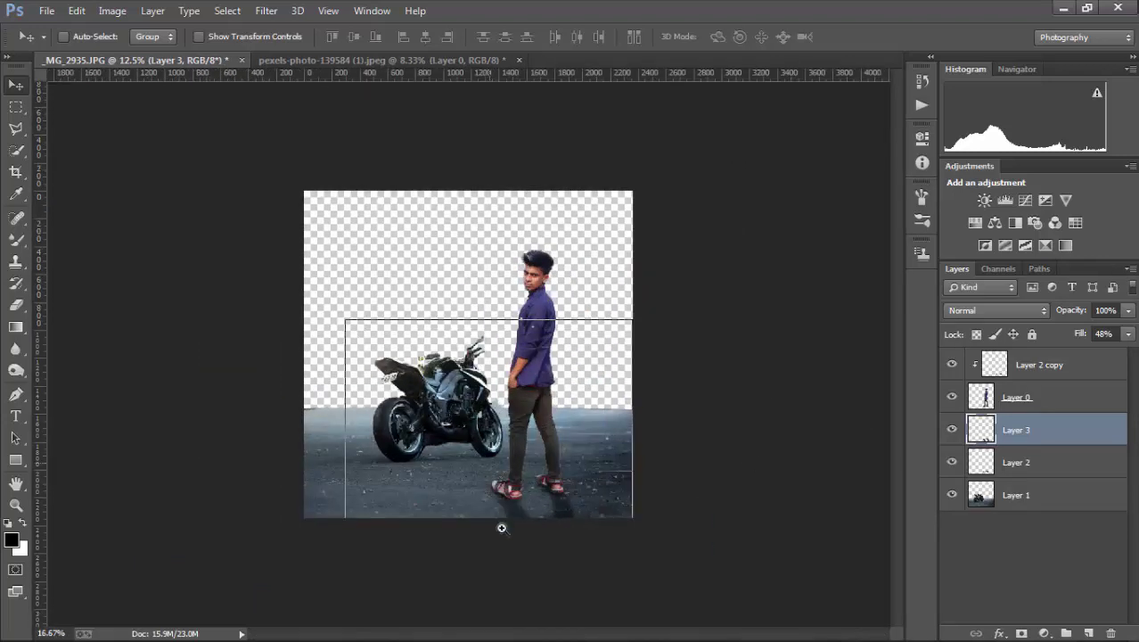
key("ctrl+plus")
left_click(451, 496)
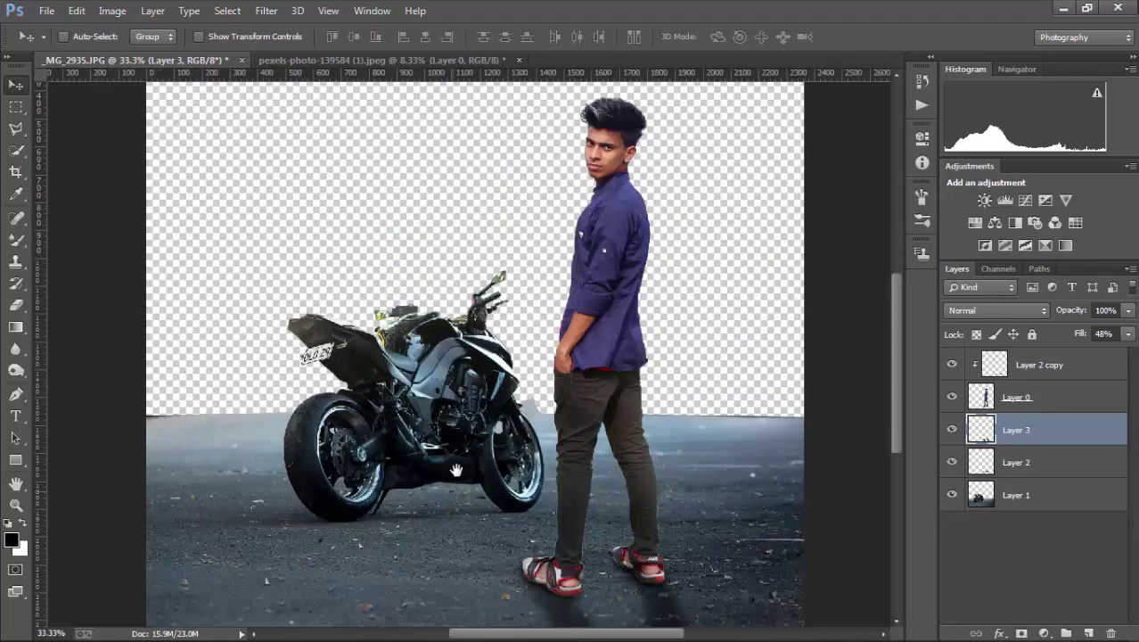
left_click_drag(455, 470, 481, 406)
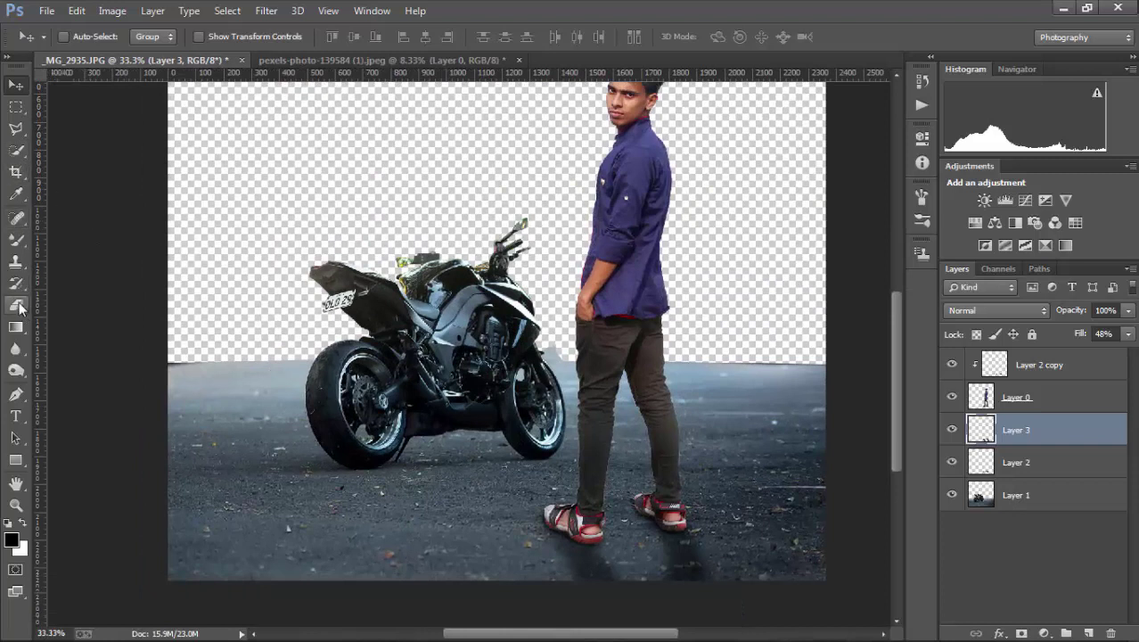
On new Layer 4, paint a broad 226 px Mixer Brush shadow under the motorcycle.
left_click(16, 303)
left_click(1091, 632)
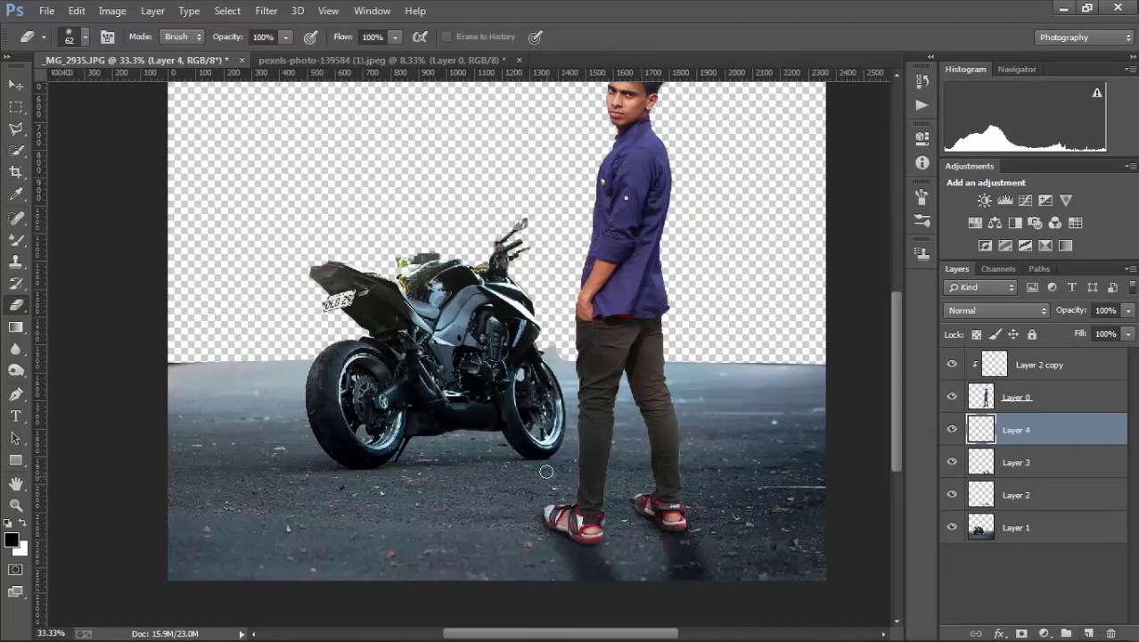
right_click(546, 471)
left_click(16, 240)
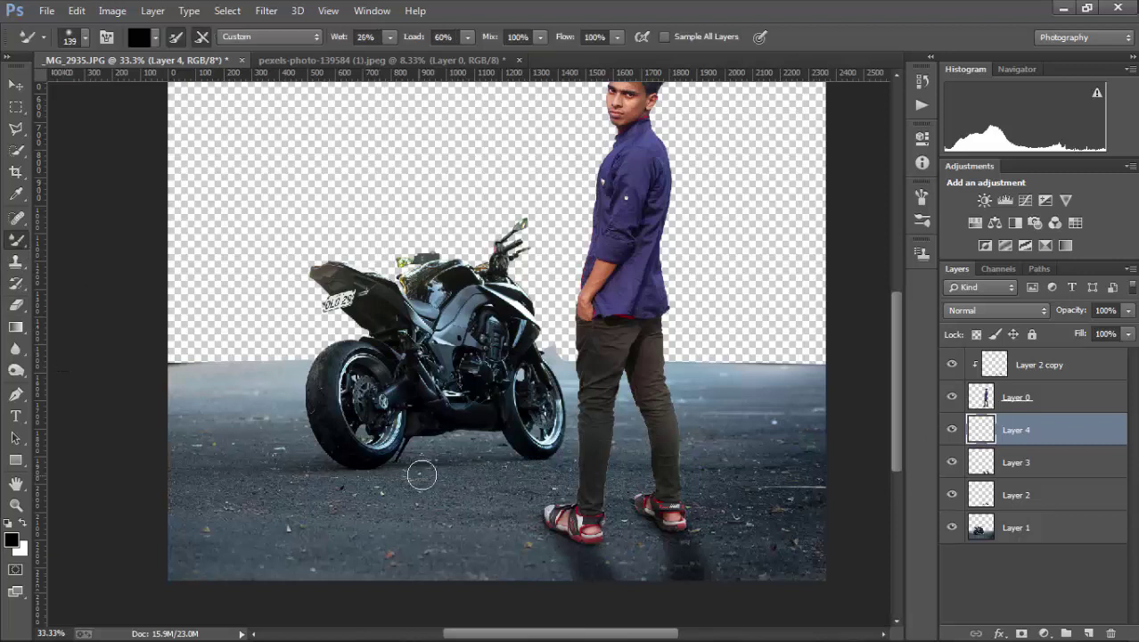
right_click(422, 475)
type("226")
left_click(374, 486)
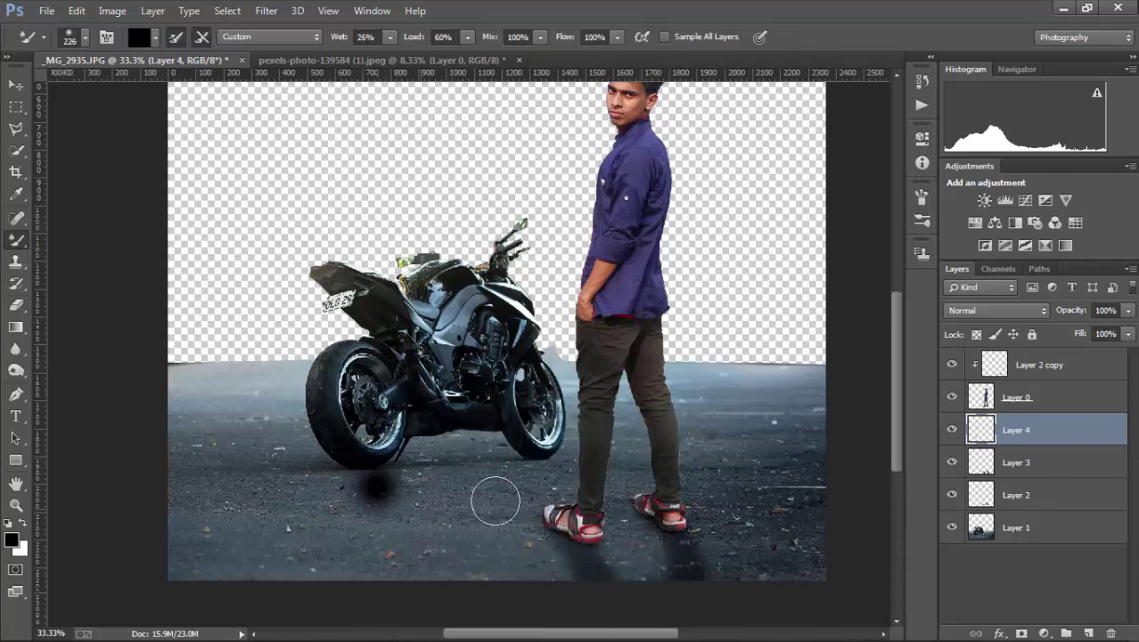
key("ctrl+z")
mouse_move(557, 457)
left_mouse_down()
mouse_move(521, 529)
mouse_move(432, 476)
mouse_move(453, 533)
mouse_move(394, 509)
mouse_move(504, 528)
mouse_move(463, 530)
left_mouse_up()
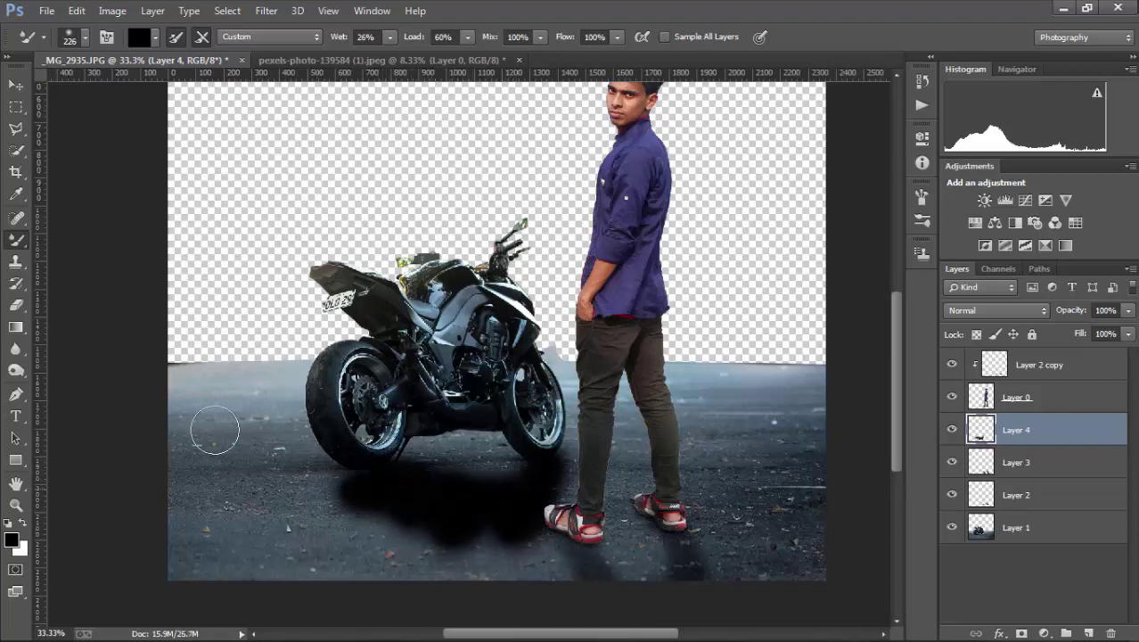
left_click(15, 84)
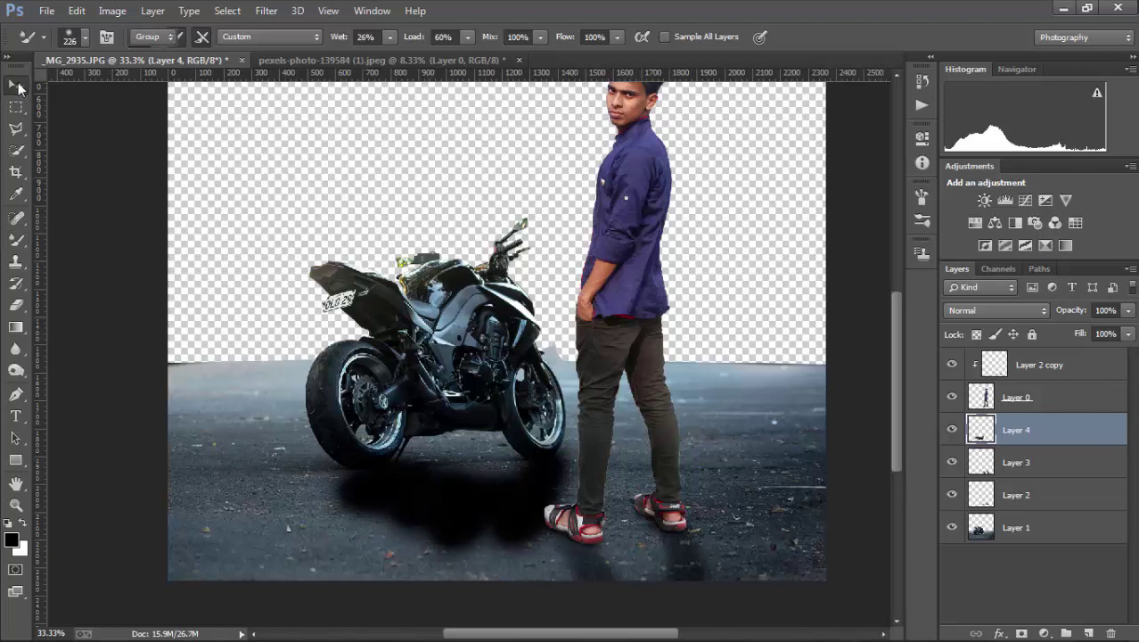
Lower Layer 4's fill to 39% and zoom in on the road beneath the bike.
left_click(1128, 334)
left_click(1054, 353)
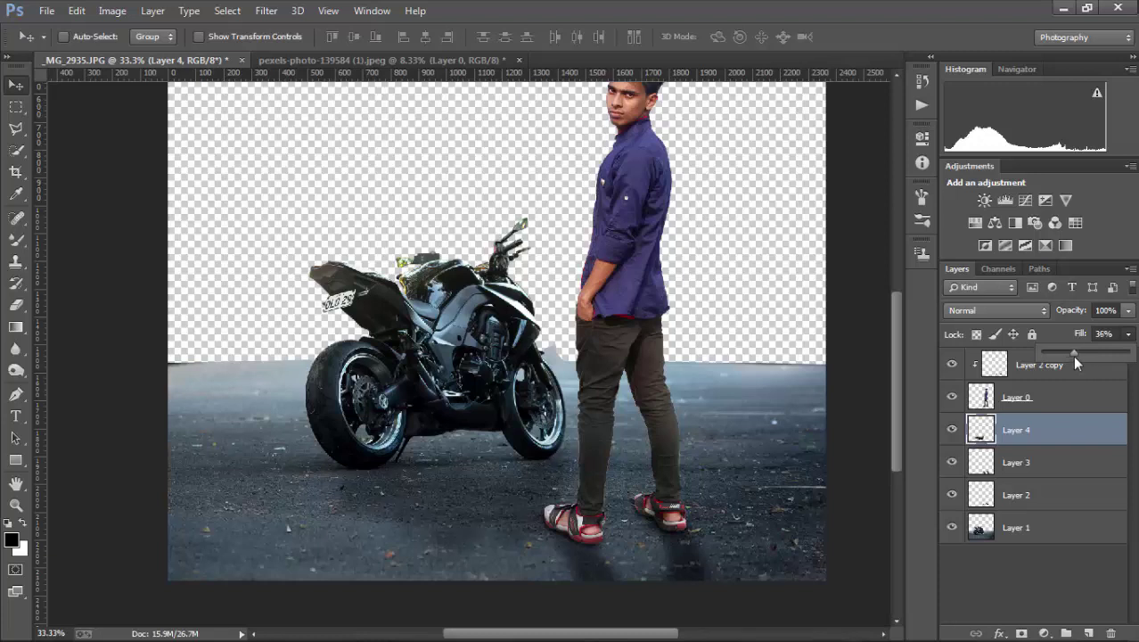
left_click(500, 490, "ctrl")
Switch to the Eraser and set its brush size to 76 px.
left_click(16, 304)
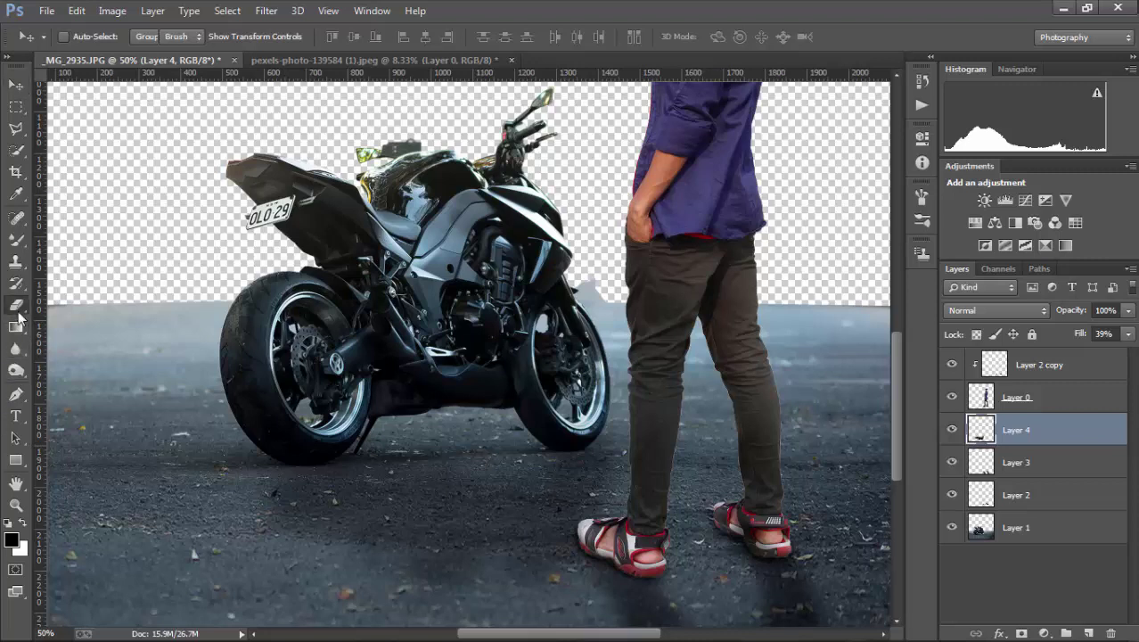
right_click(635, 402)
left_click(692, 422)
key("Return")
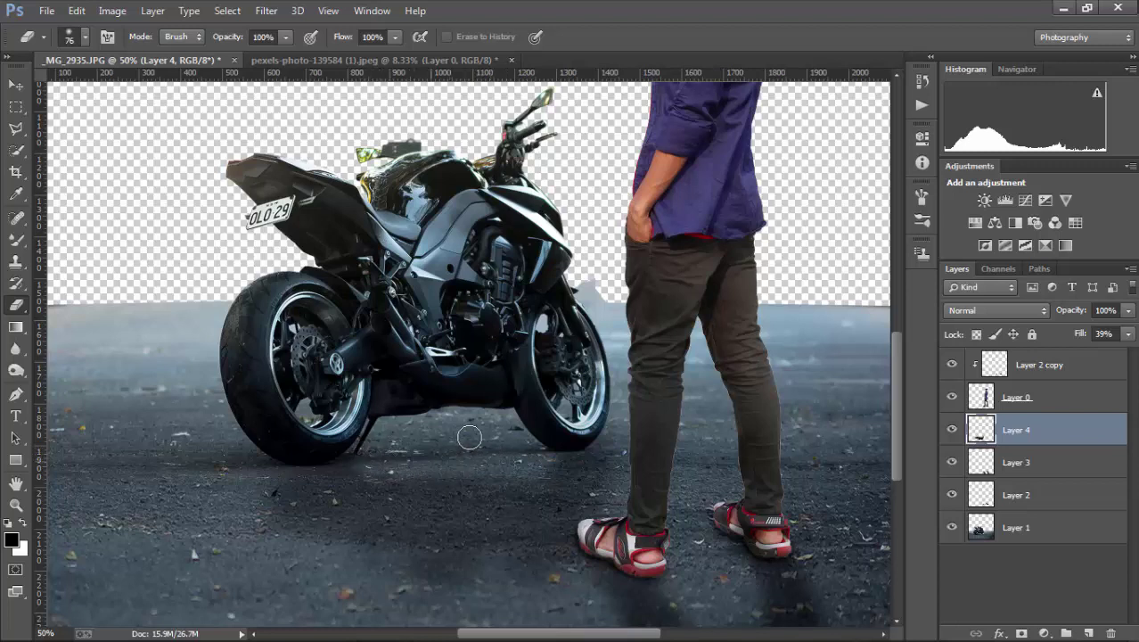
Return to the Move tool and zoom back out over the composite.
left_click(16, 84)
scroll(432, 464, "down", 1)
scroll(431, 464, "down", 2)
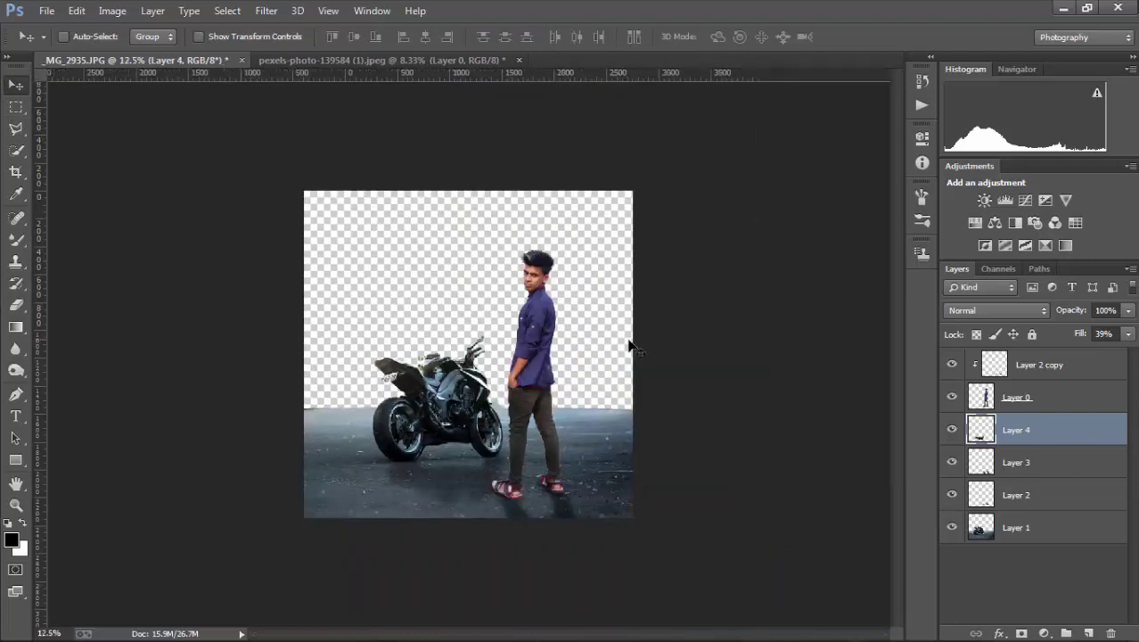
scroll(431, 464, "down", 1)
scroll(480, 496, "up", 1)
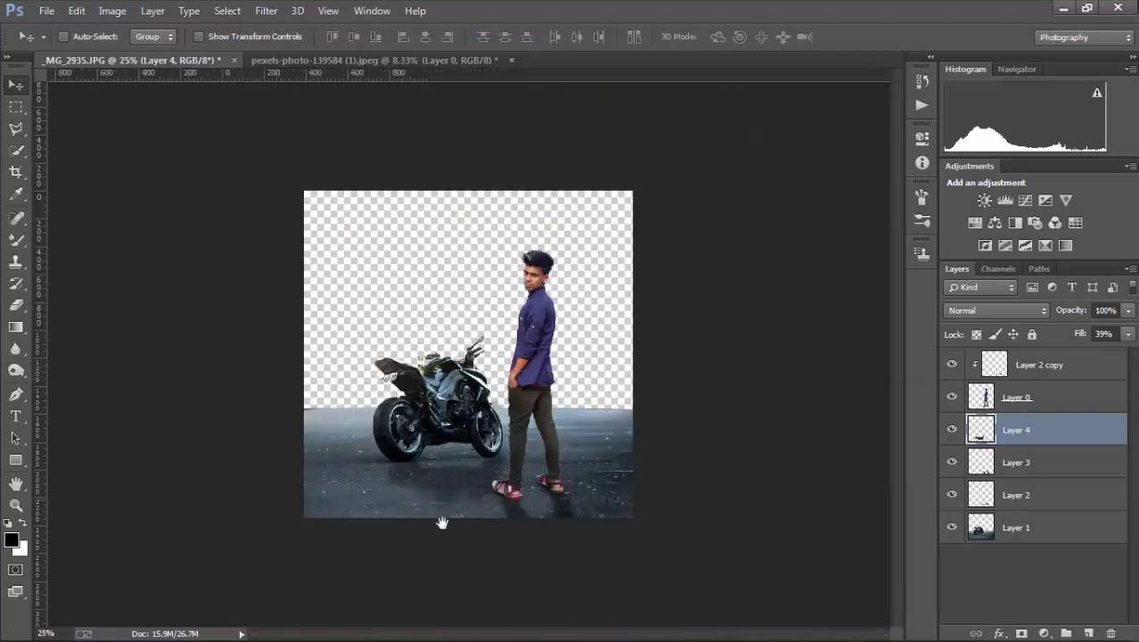
scroll(442, 522, "up", 1)
Paint soft shadow on the road below the motorcycle with the Mixer Brush.
left_click(16, 304)
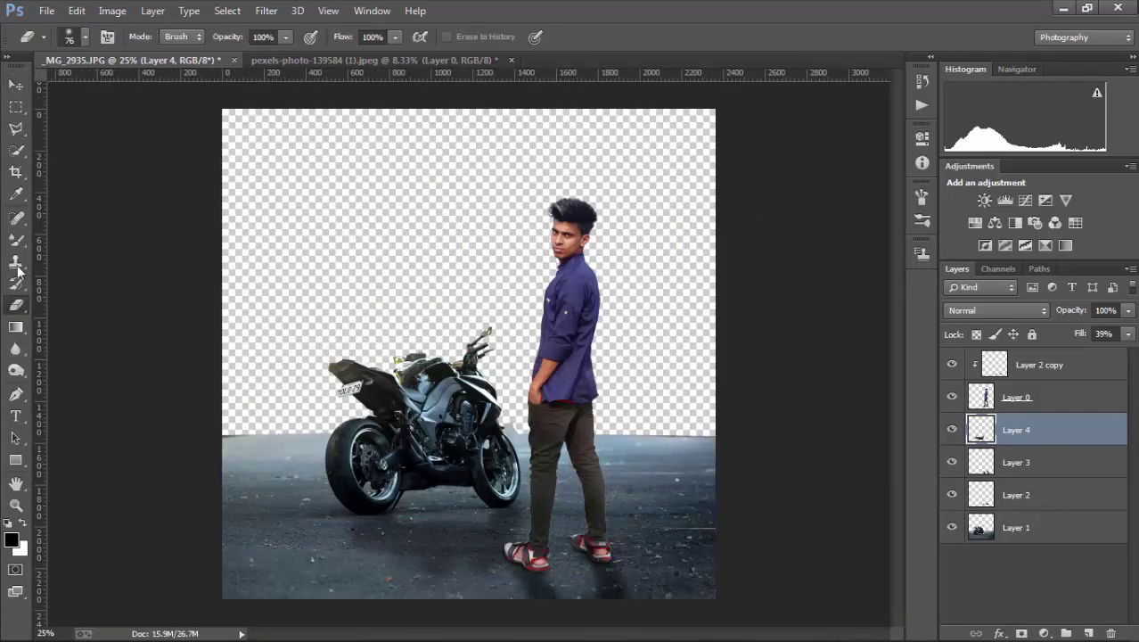
left_click(16, 239)
right_click(443, 506)
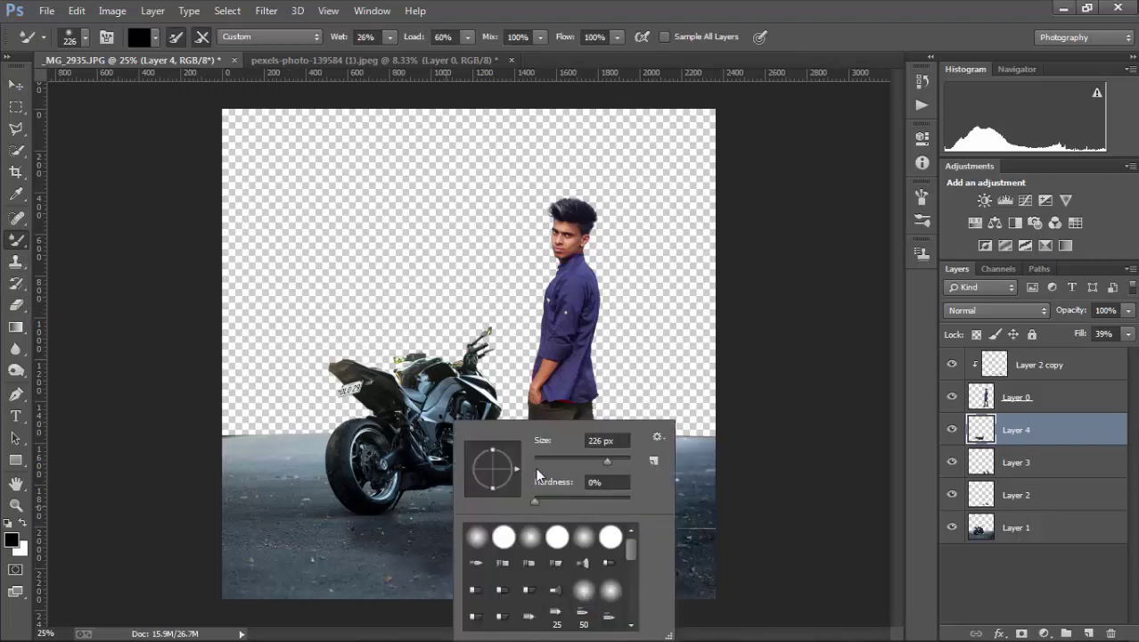
left_click(404, 554)
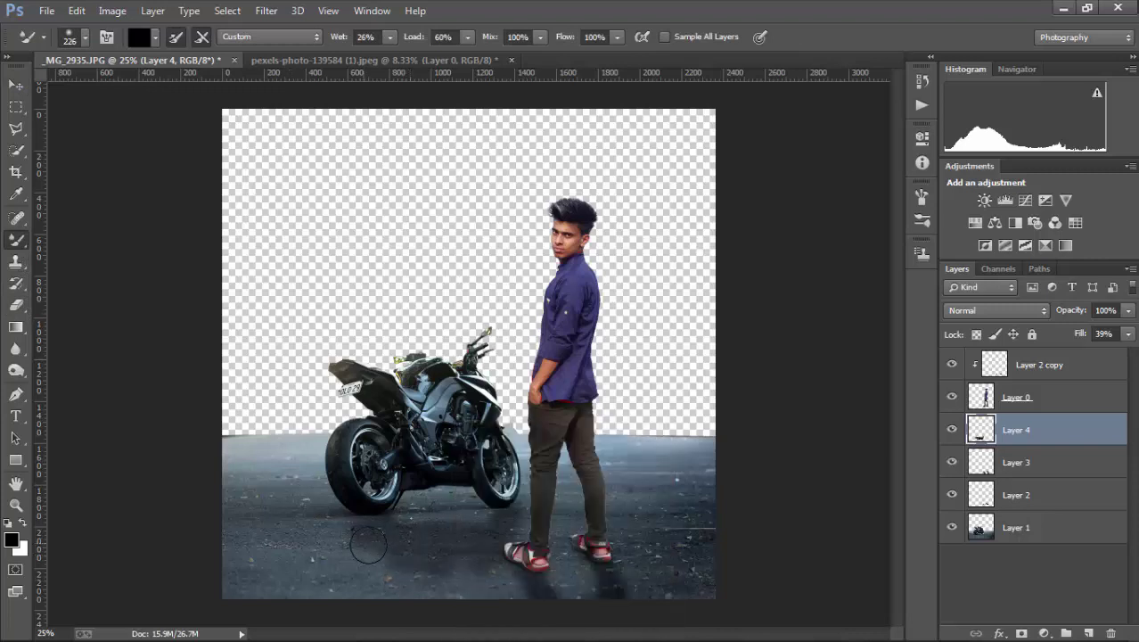
mouse_move(354, 537)
left_mouse_down()
mouse_move(379, 559)
mouse_move(460, 566)
left_mouse_up()
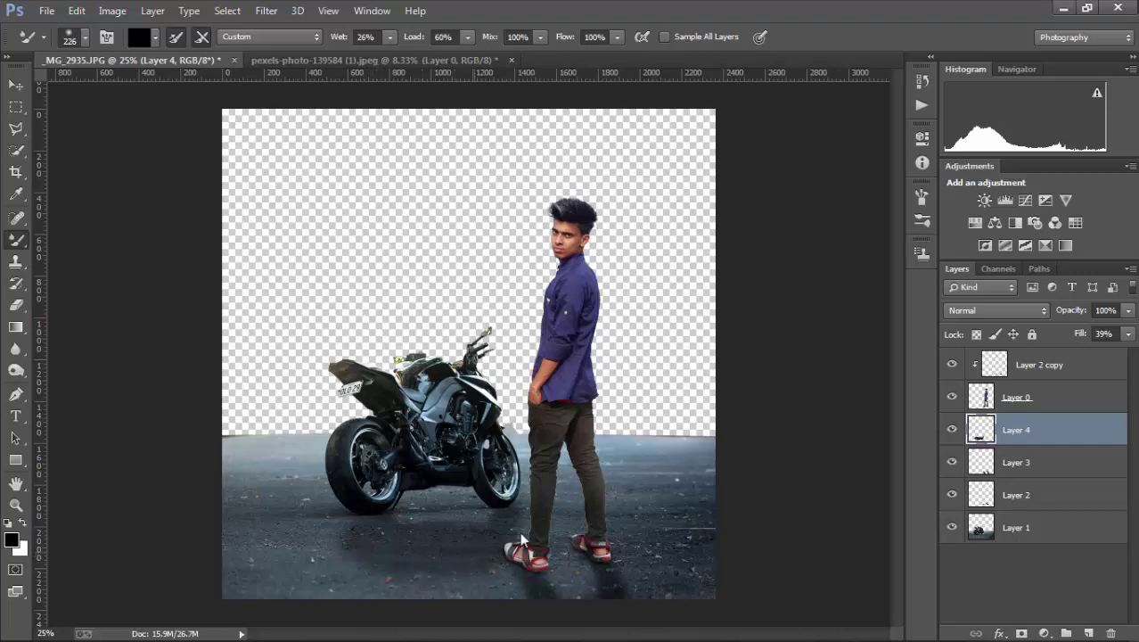
Set the Eraser to 296 px to remove stray shadow near the sandals.
key("ctrl+minus")
key("ctrl+minus")
key("ctrl+minus")
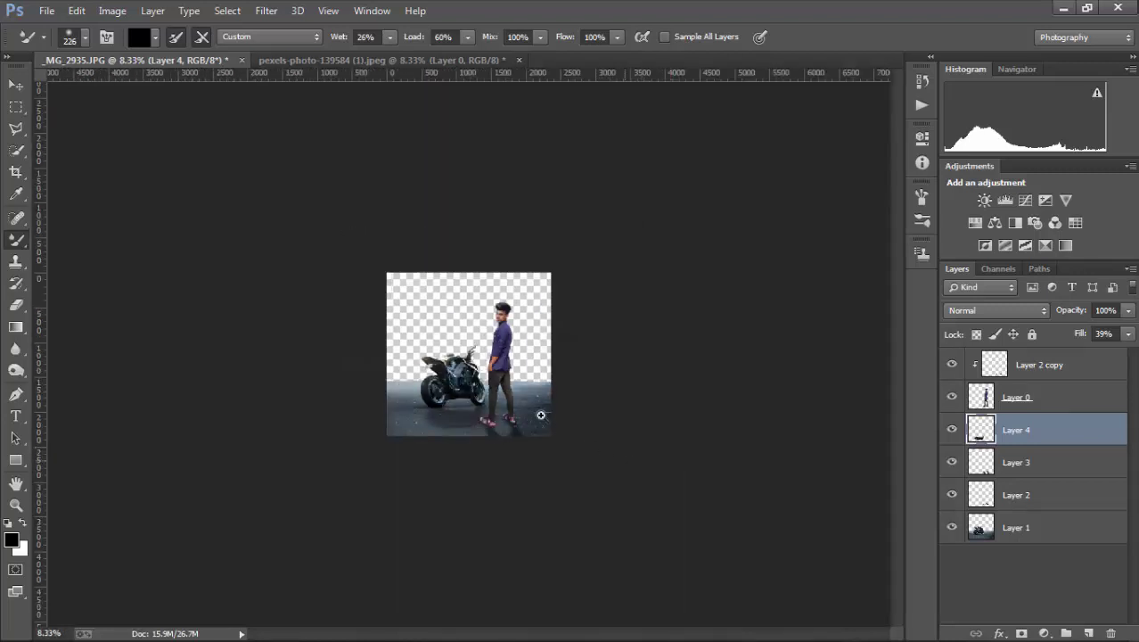
key("ctrl+plus")
key("ctrl+plus")
key("ctrl+plus")
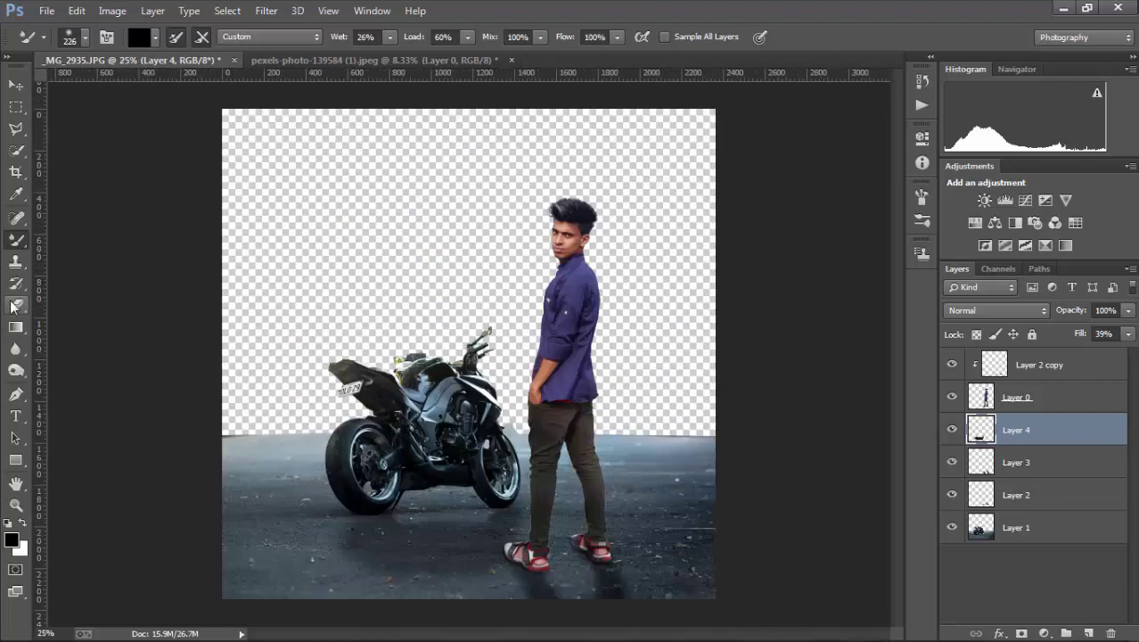
left_click(14, 306)
right_click(571, 524)
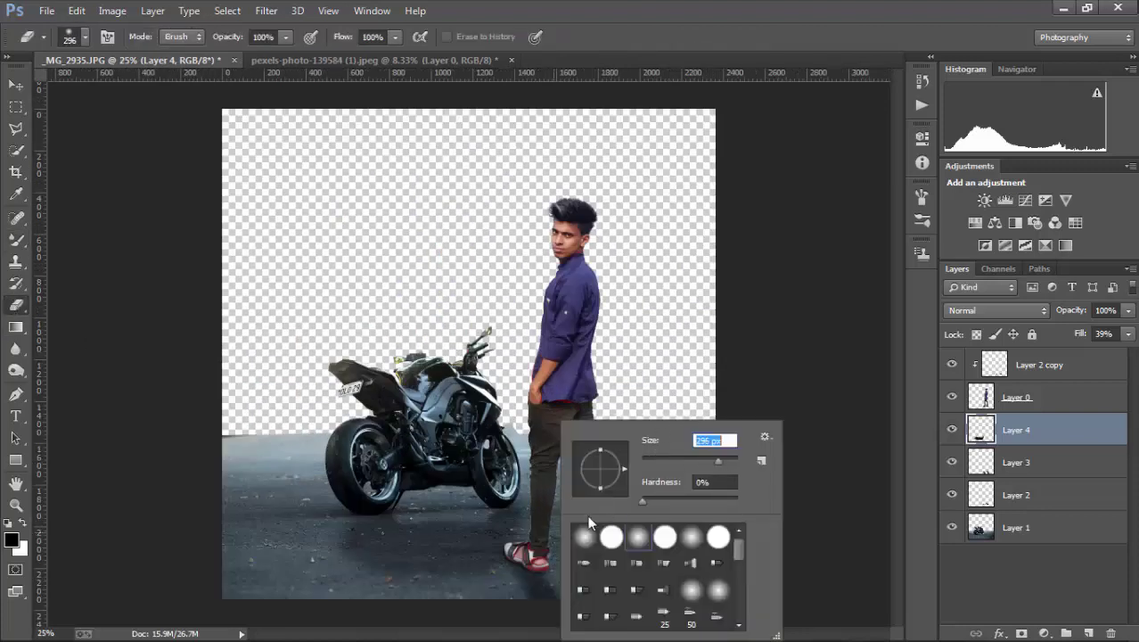
key("Return")
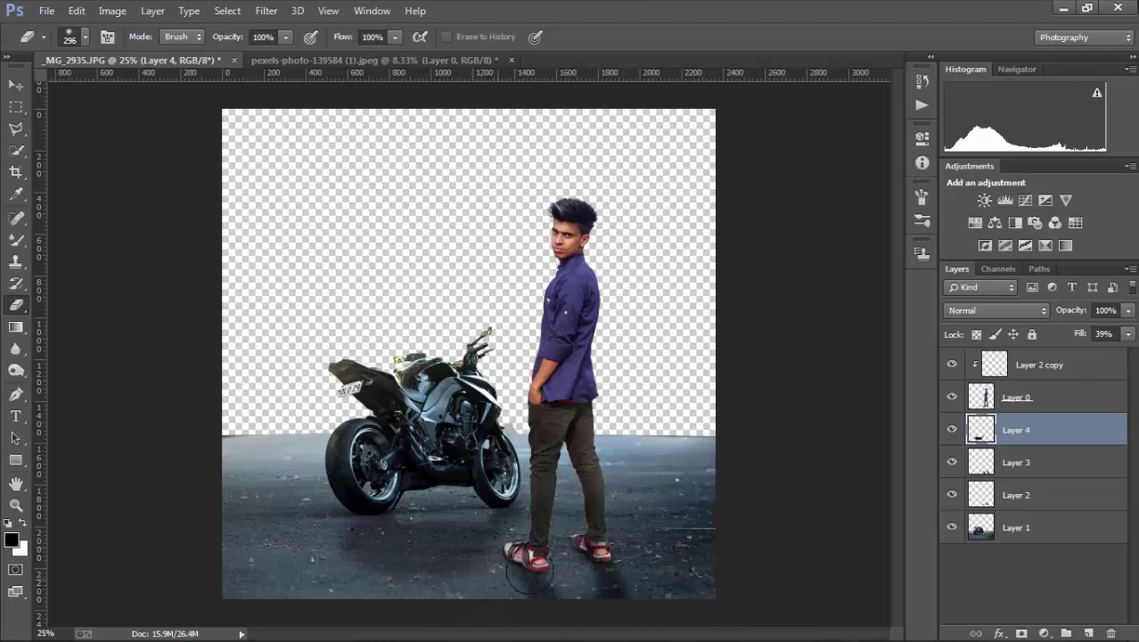
Lighten Layer 4's fill to 33%.
left_click(15, 86)
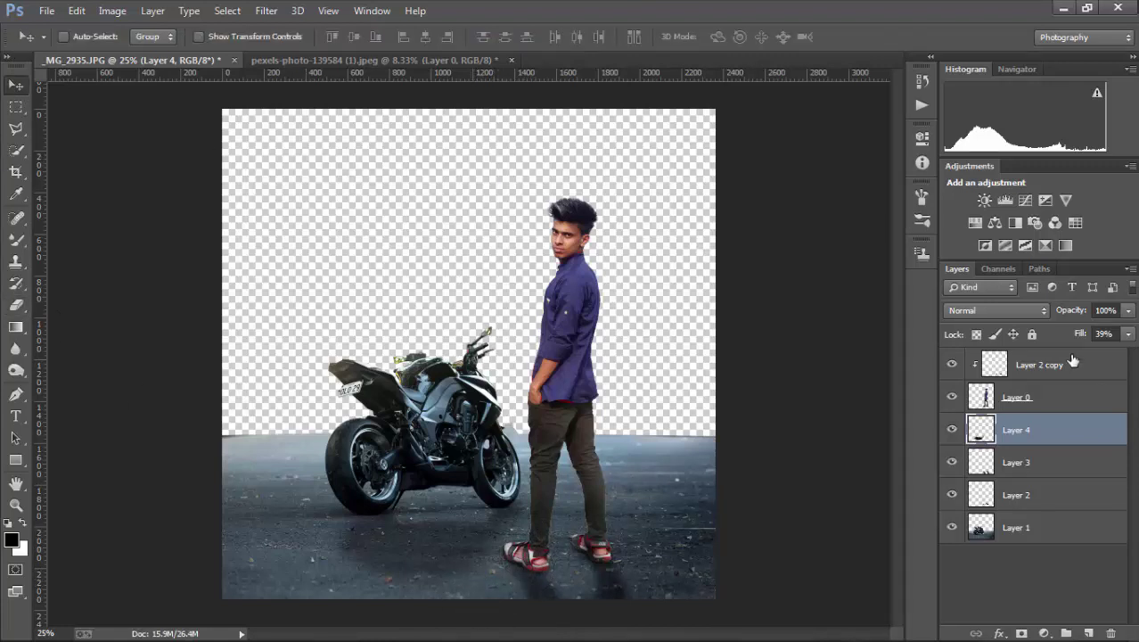
left_click(1130, 335)
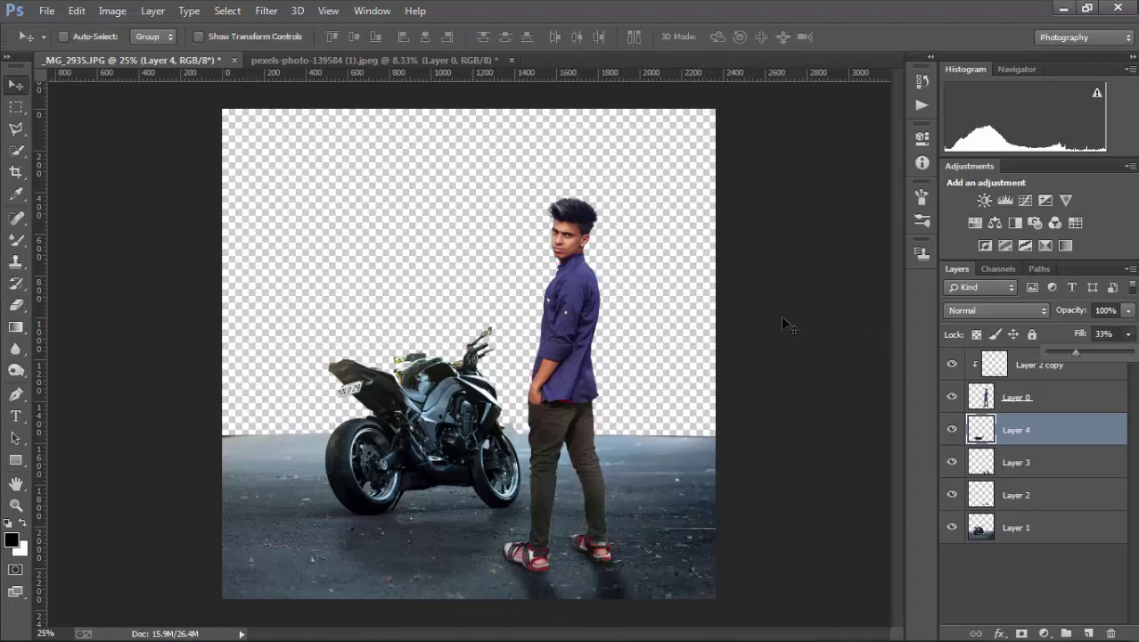
left_click(567, 332)
key("ctrl+minus")
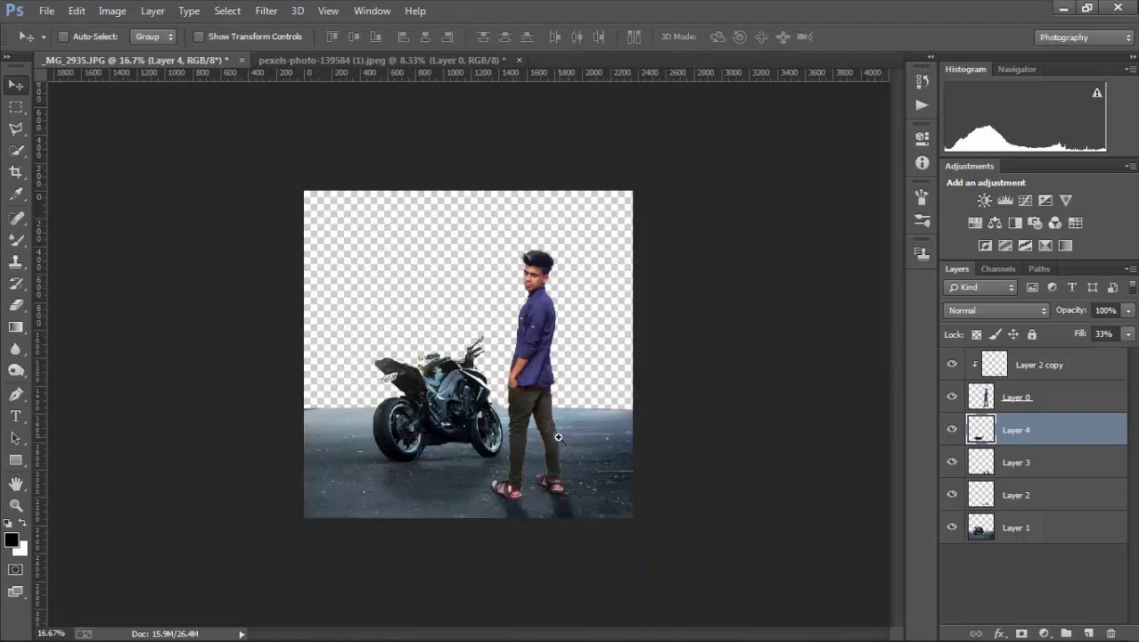
Open the road photo street-381227_960_720.jpg and reposition its window.
key("ctrl+plus")
left_click(46, 10)
left_click(89, 46)
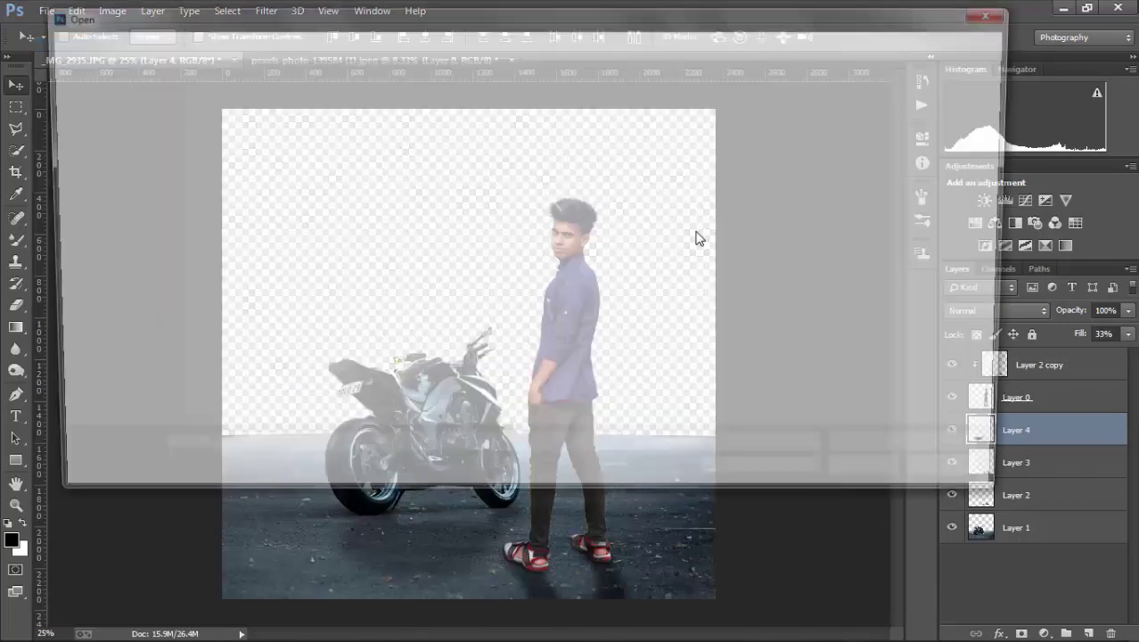
left_click_drag(907, 394, 489, 437)
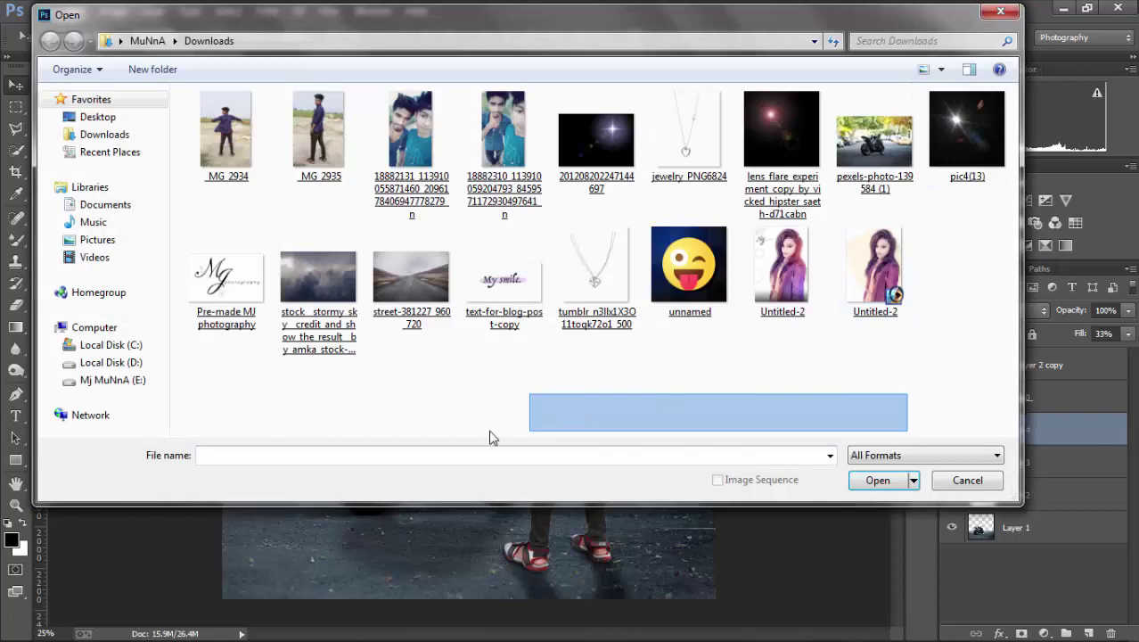
double_click(411, 281)
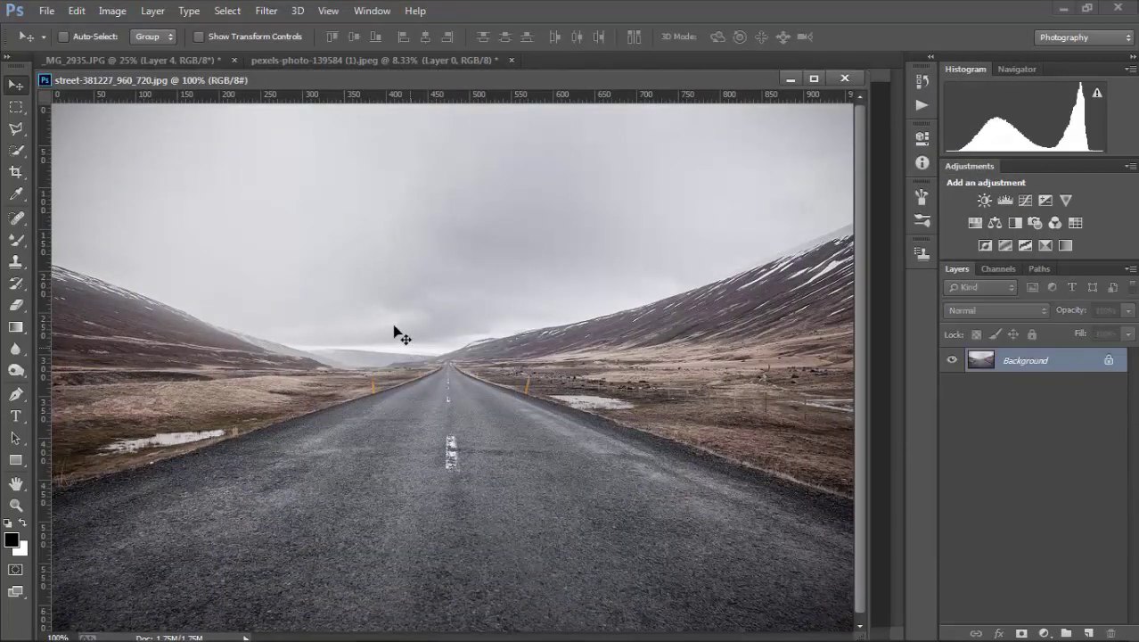
mouse_move(525, 80)
left_mouse_down()
mouse_move(701, 286)
mouse_move(464, 105)
mouse_move(541, 94)
left_mouse_up()
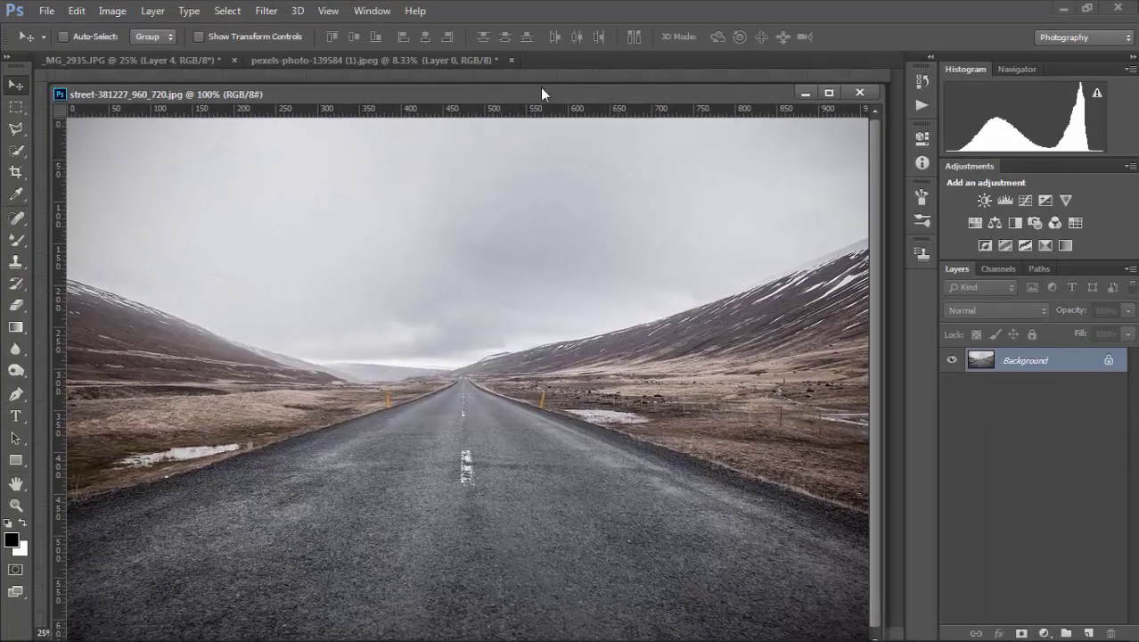
Unlock the background layer and erase the grey sky patches with the Magic Eraser.
left_click(16, 305)
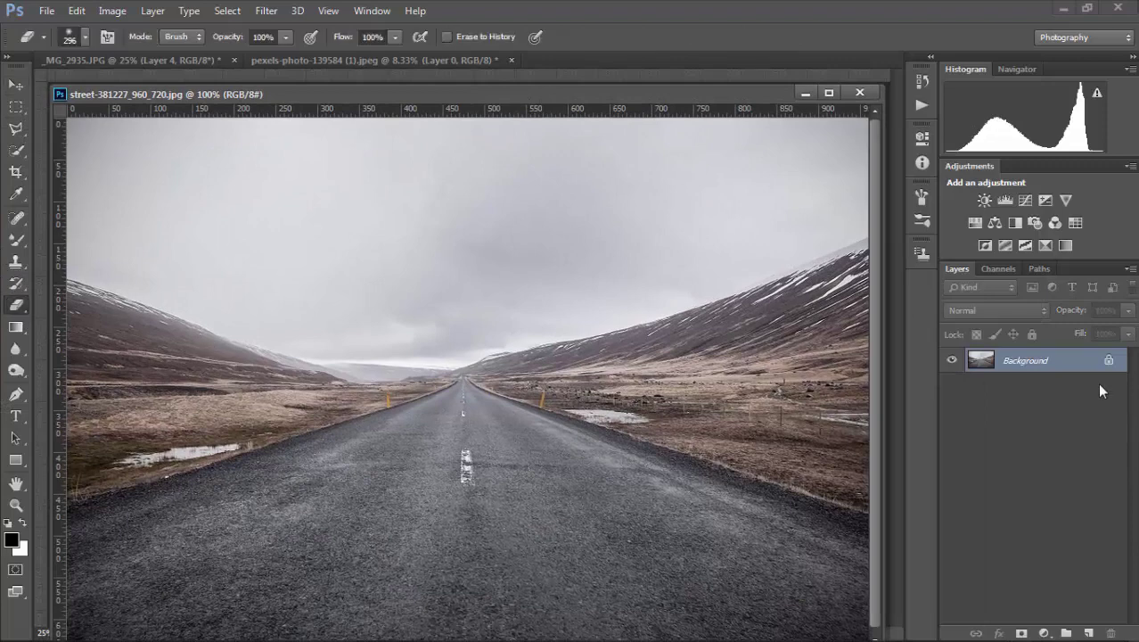
left_click_drag(1115, 505, 1111, 631)
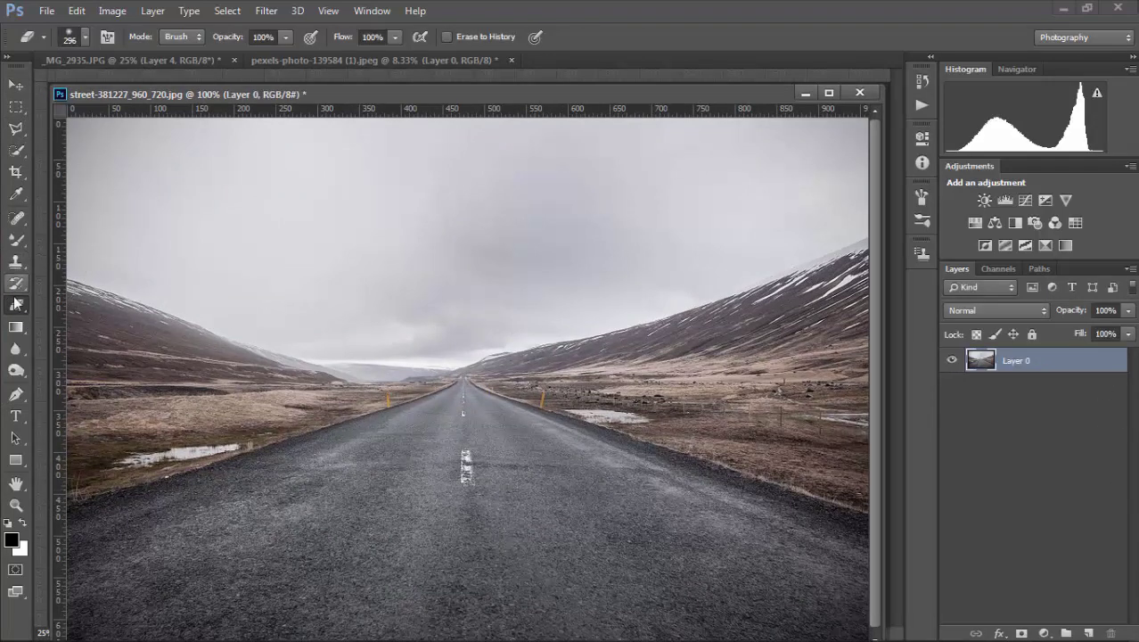
right_click(16, 304)
left_click(72, 333)
left_click(296, 254)
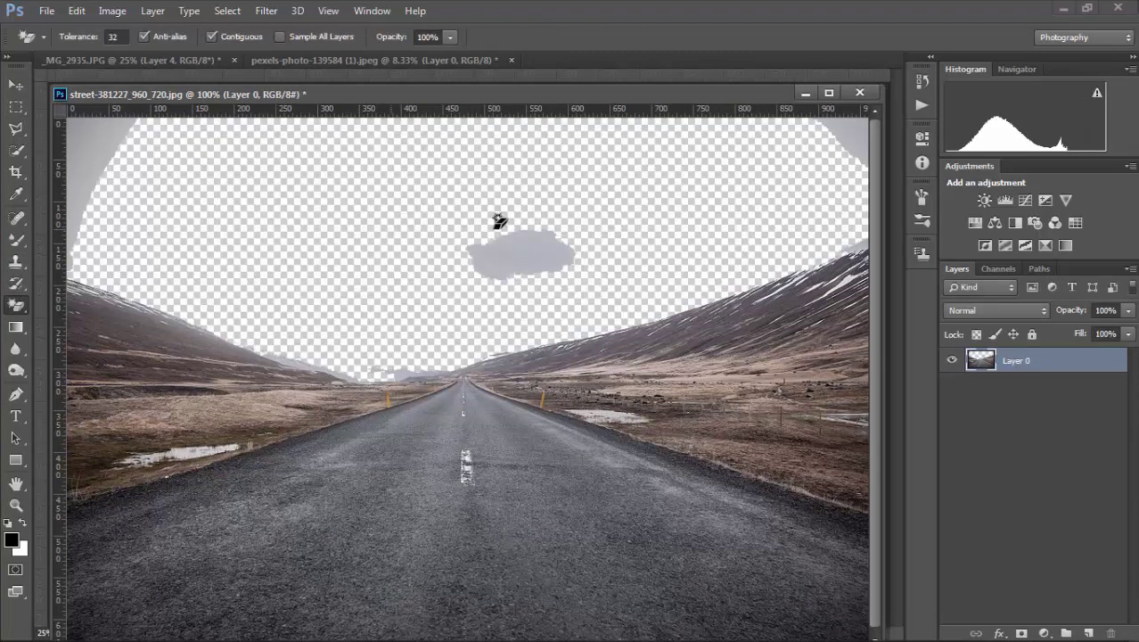
left_click(544, 266)
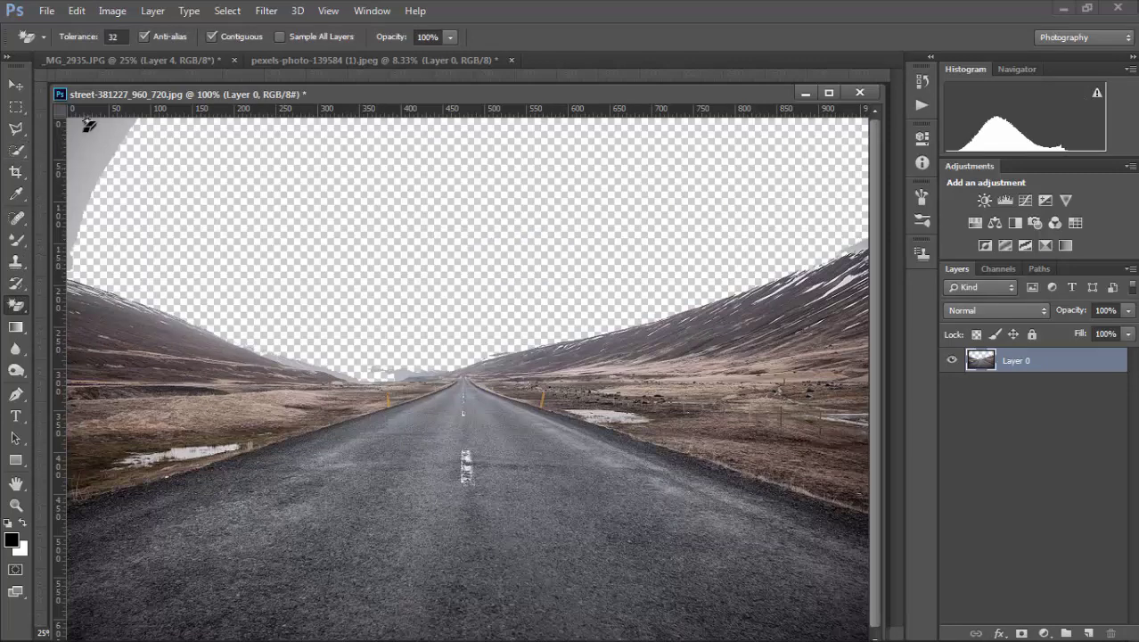
left_click(88, 126)
left_click(16, 84)
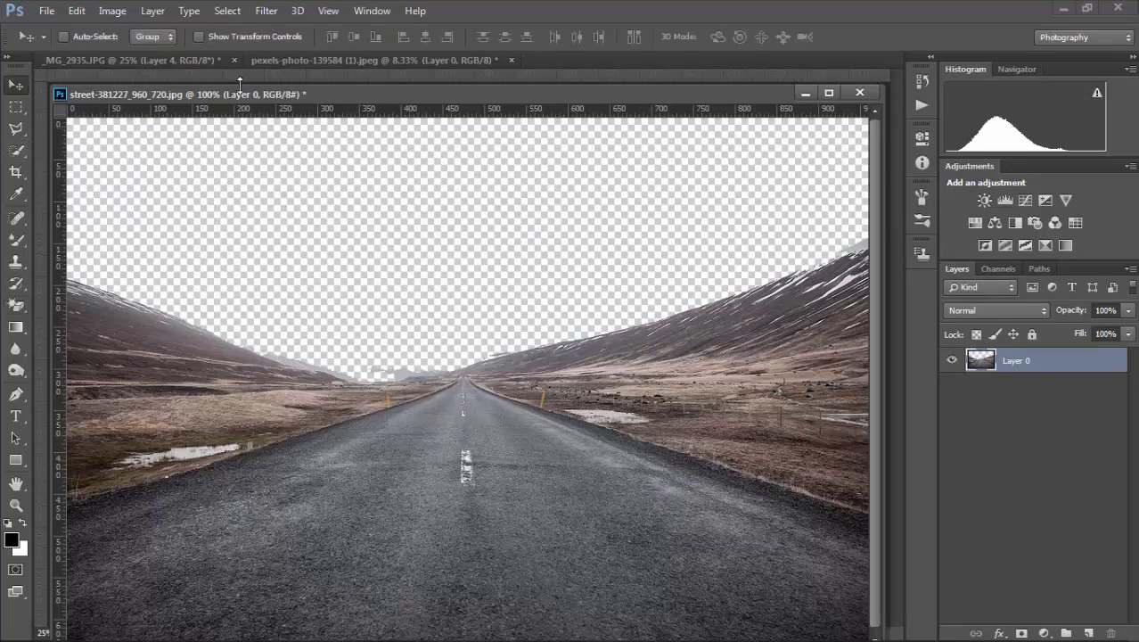
Drag the road layer into the MG_2935 composite and close the road photo without saving.
mouse_move(636, 200)
left_mouse_down()
mouse_move(418, 370)
mouse_move(373, 370)
left_mouse_up()
left_click_drag(1119, 220, 881, 221)
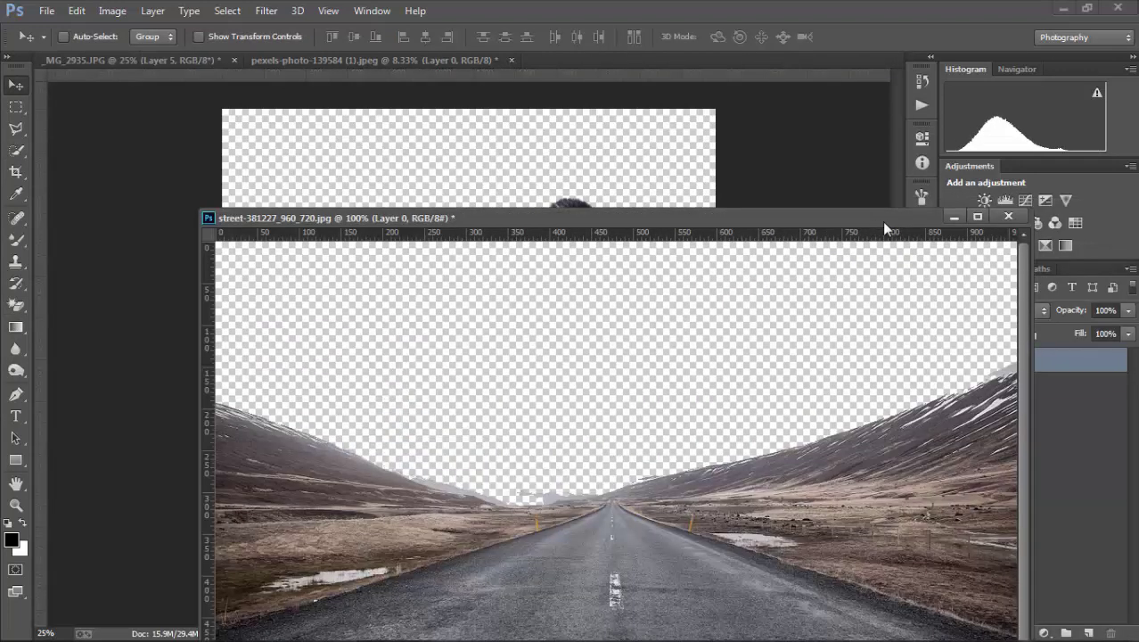
left_click(1008, 216)
left_click(573, 254)
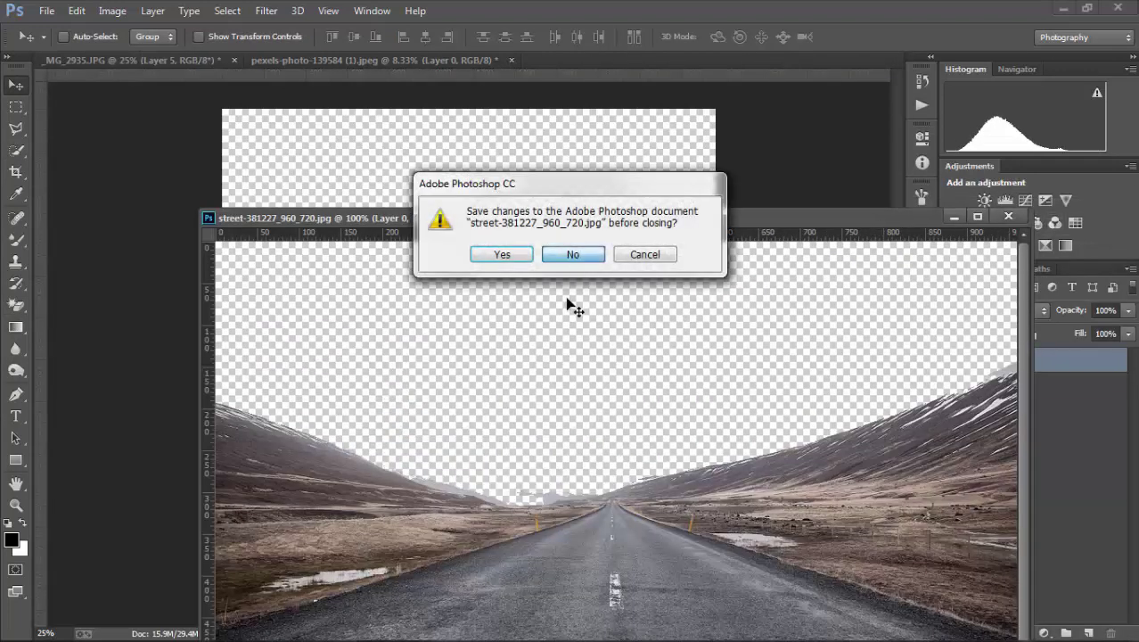
Scale Layer 5 to 360% and tilt it 1.14° to cover the canvas.
key("ctrl+t")
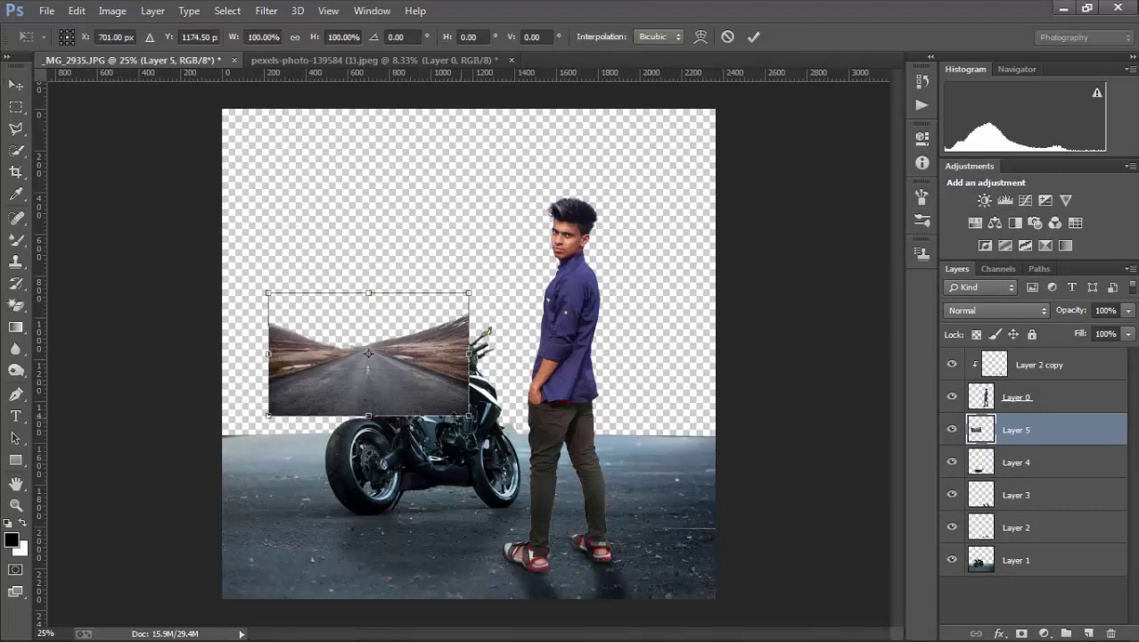
left_click_drag(468, 415, 724, 576)
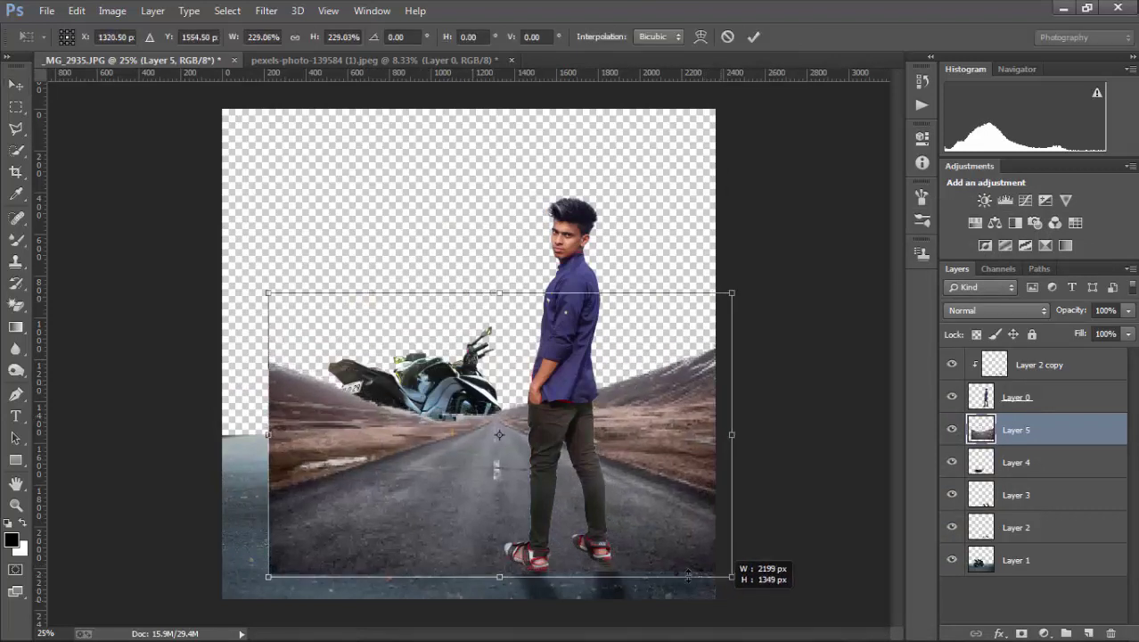
left_click_drag(607, 507, 559, 507)
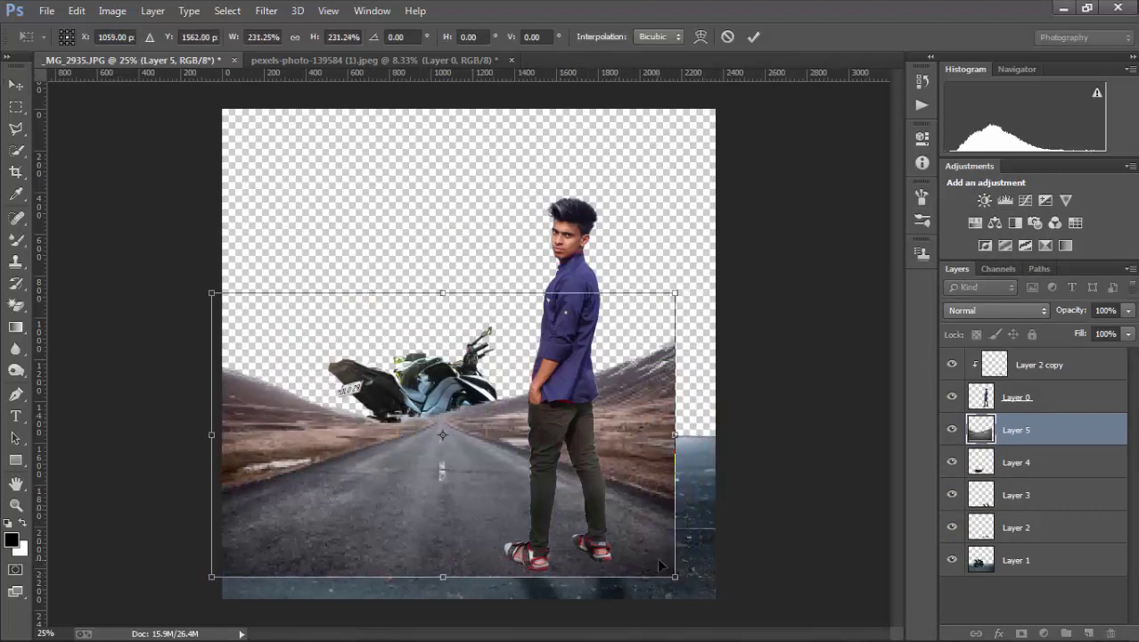
left_click_drag(677, 579, 738, 613)
left_click_drag(625, 585, 578, 510)
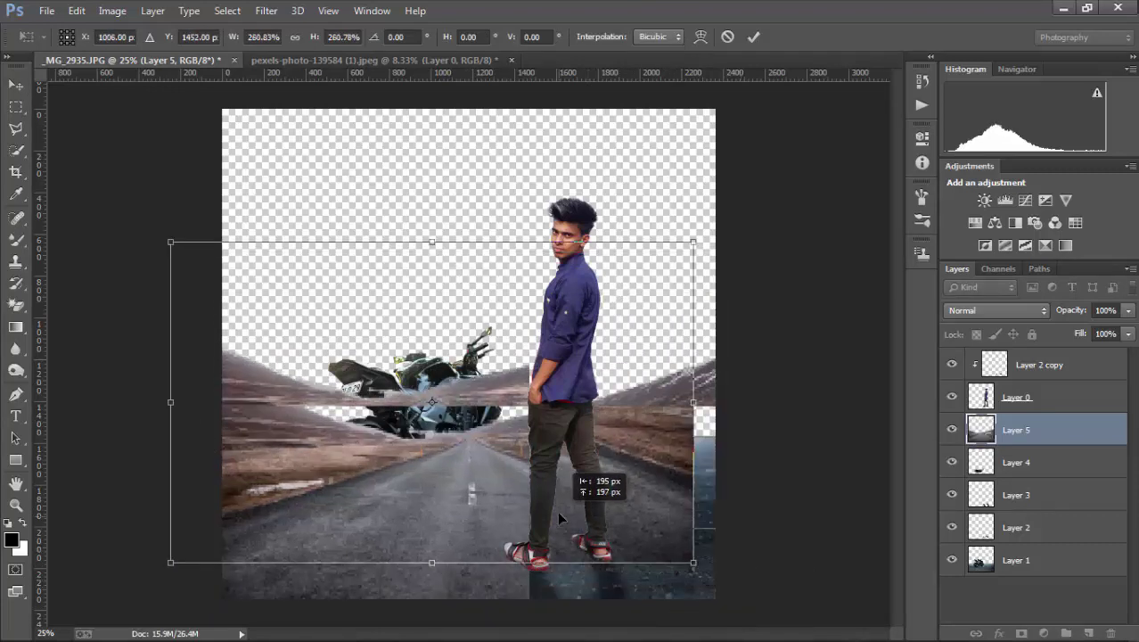
left_click_drag(691, 543, 807, 616)
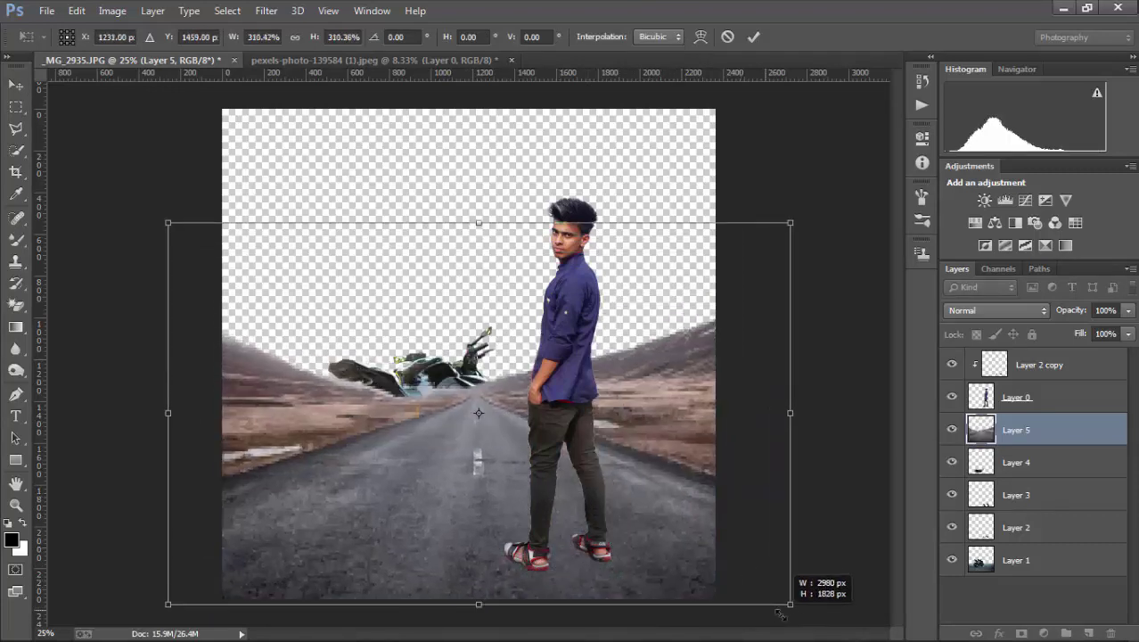
left_click_drag(642, 558, 608, 532)
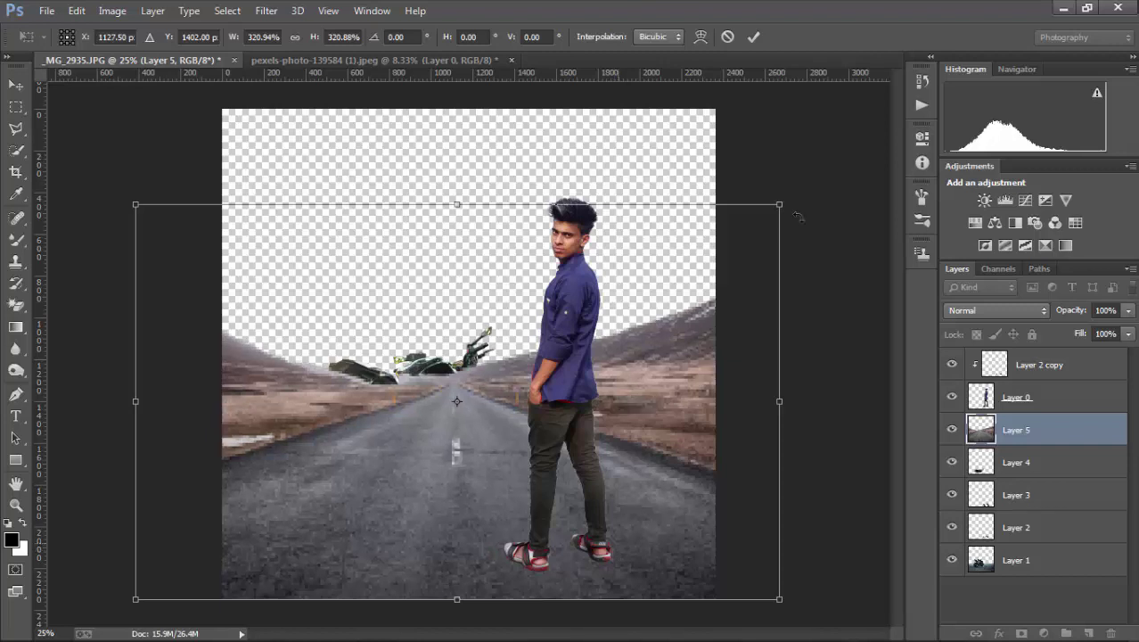
mouse_move(797, 218)
left_mouse_down()
mouse_move(807, 176)
mouse_move(799, 215)
mouse_move(841, 170)
left_mouse_up()
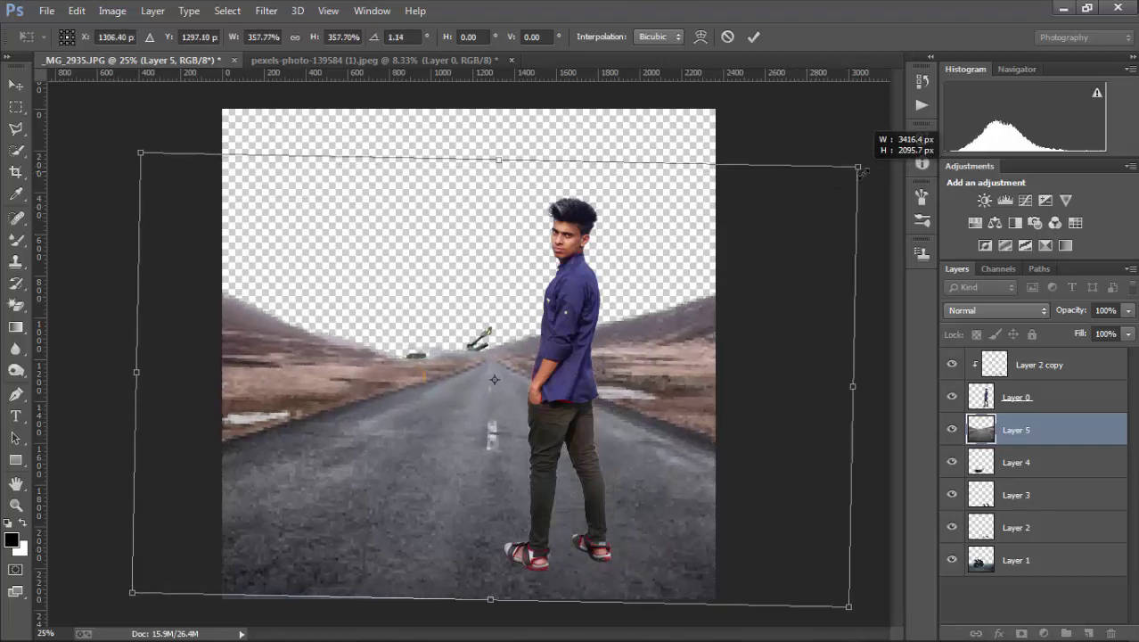
left_click_drag(743, 271, 733, 267)
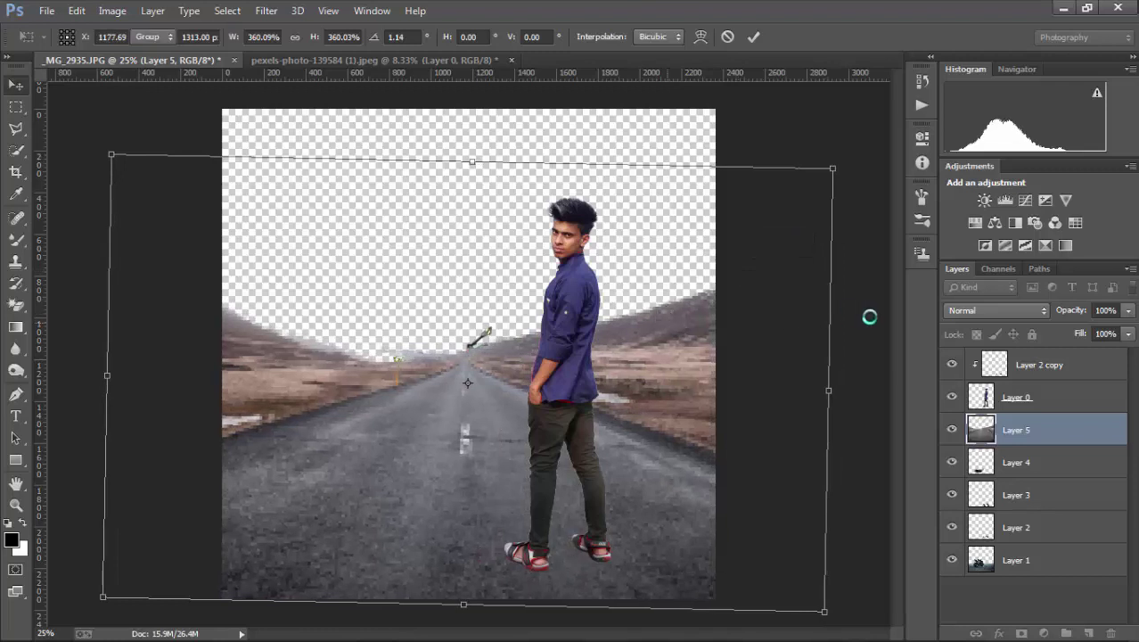
key("Return")
Set Layer 5's fill to 84%.
left_click(1128, 333)
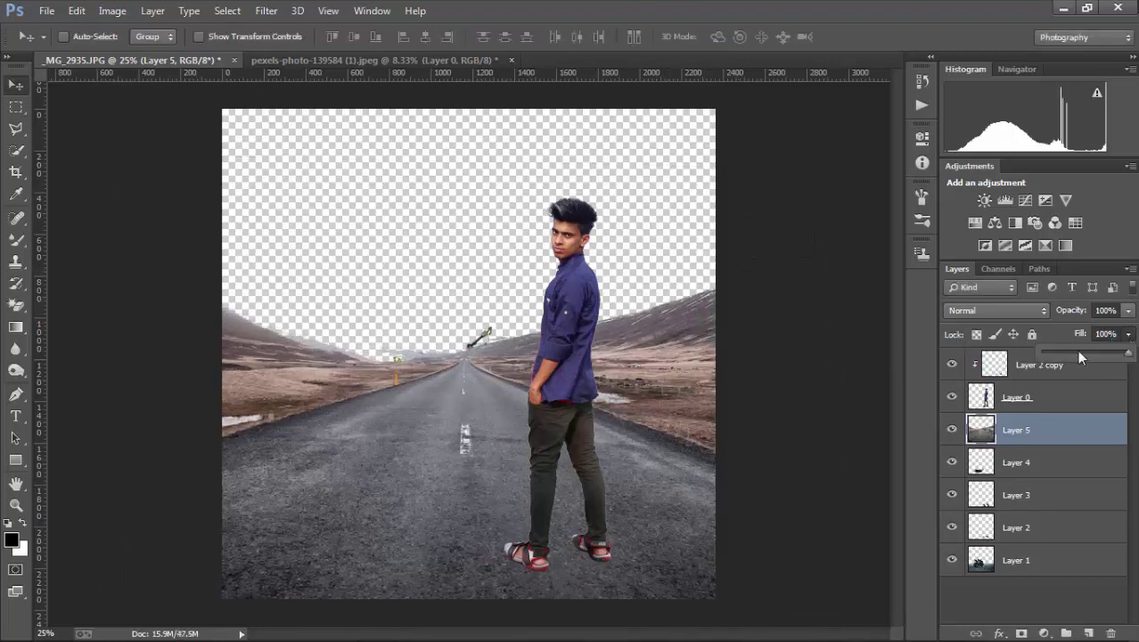
left_click(1073, 352)
left_click_drag(673, 424, 679, 424)
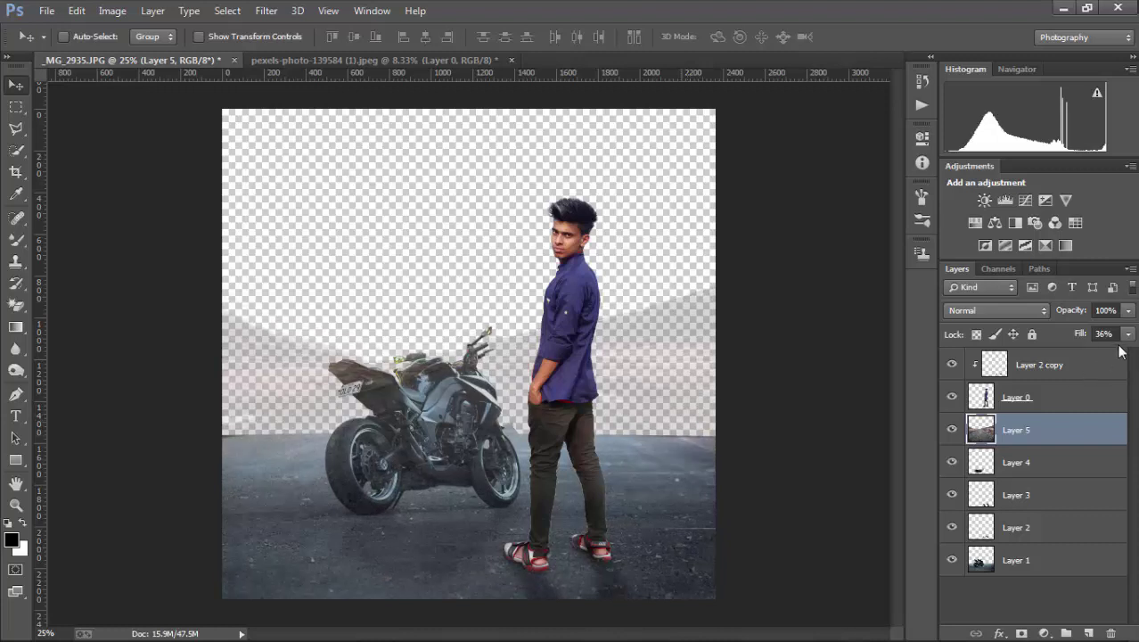
left_click_drag(1091, 352, 1120, 354)
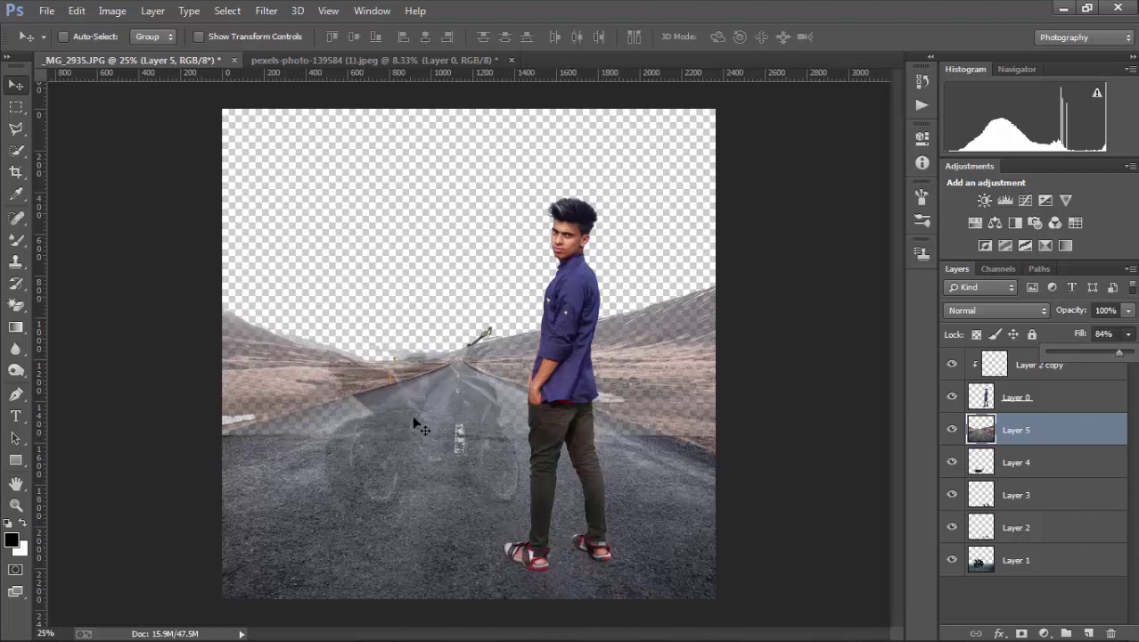
Stretch Layer 5 to 122.85% width and squash it to 81.76% height.
key("ctrl+t")
key("ctrl+minus")
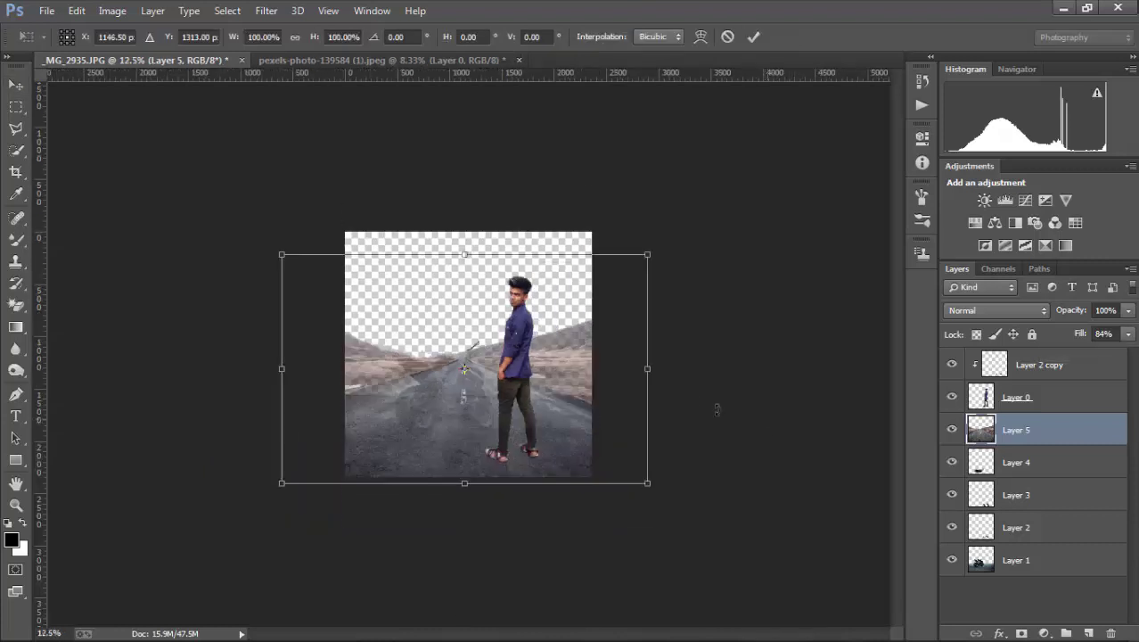
left_click_drag(649, 375, 684, 368)
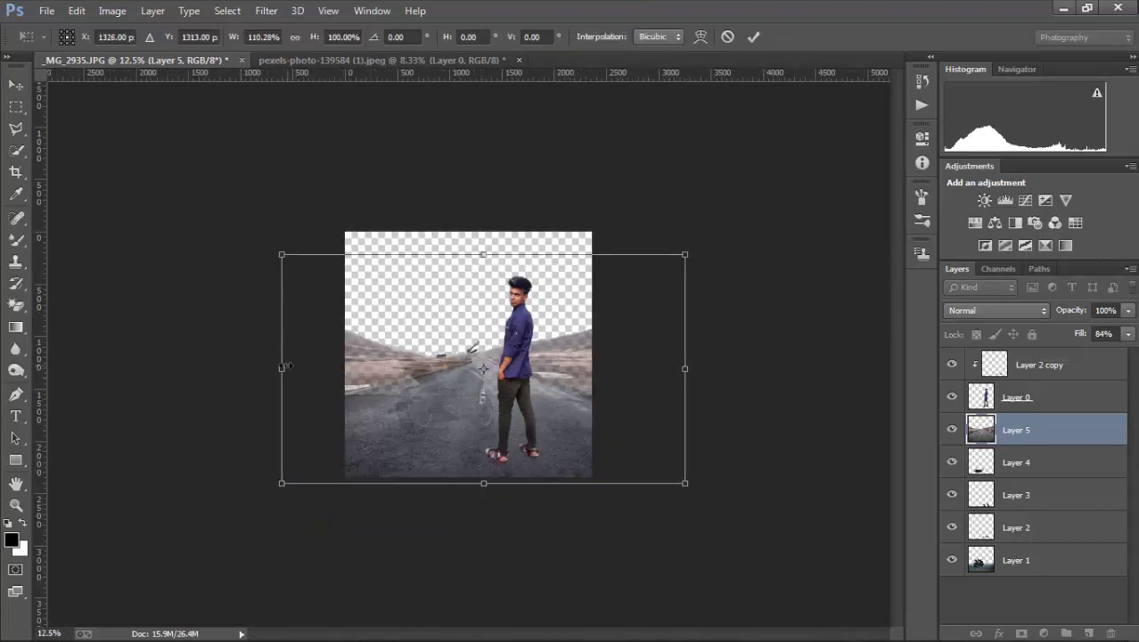
left_click_drag(282, 368, 235, 367)
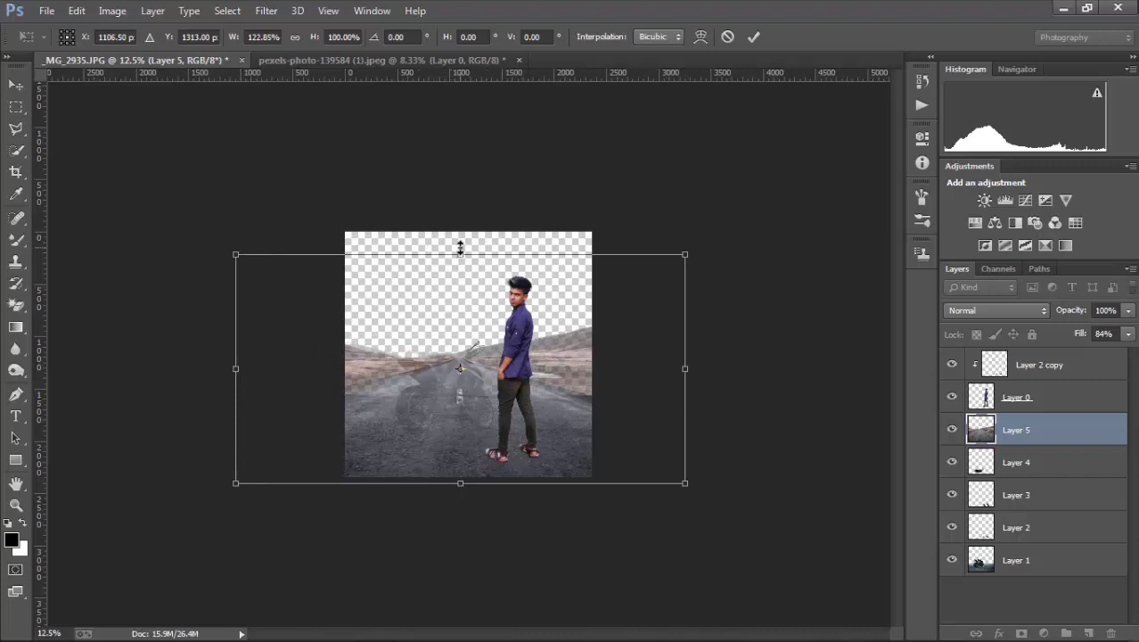
mouse_move(460, 254)
left_mouse_down()
mouse_move(463, 305)
mouse_move(460, 278)
left_mouse_up()
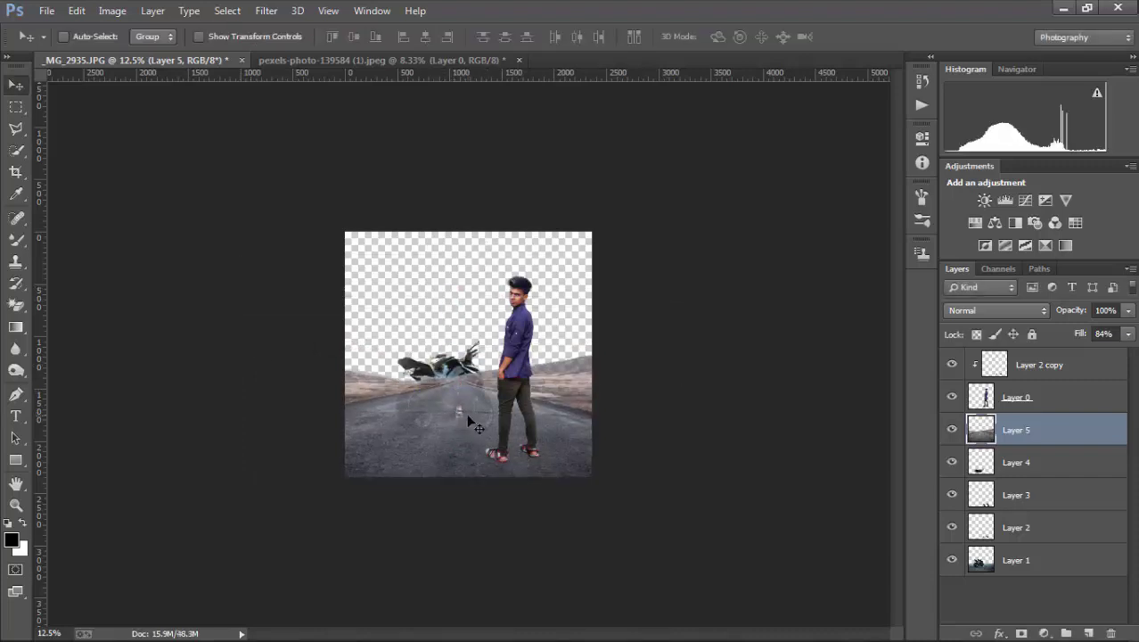
key("ctrl+plus")
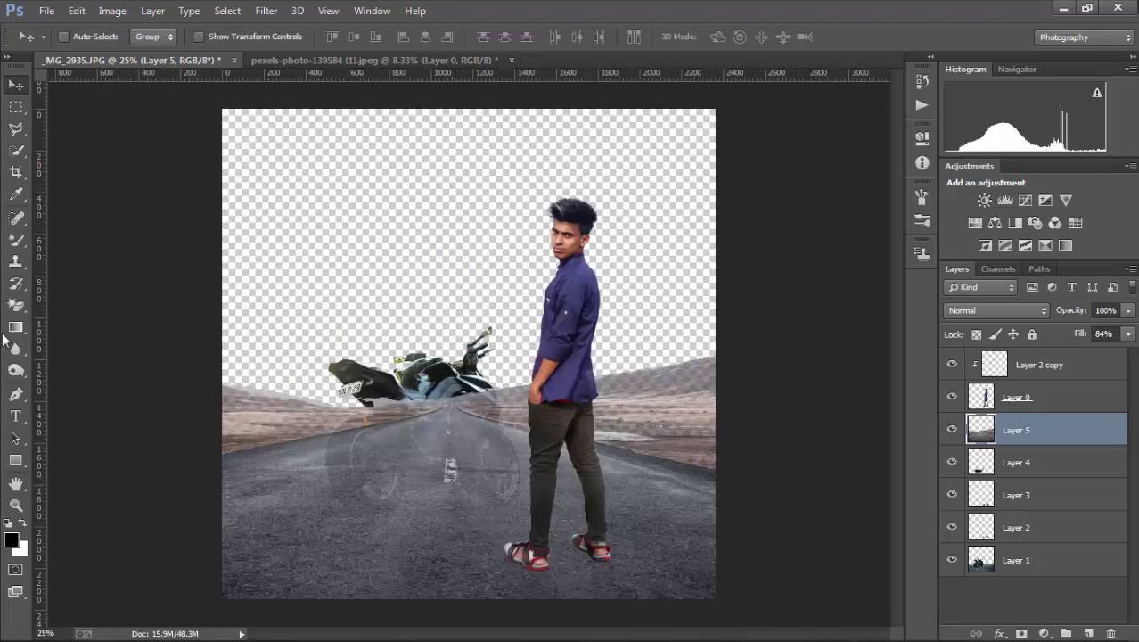
Outline the road below the horizon on Layer 5 with the Polygonal Lasso and delete it.
left_click(15, 127)
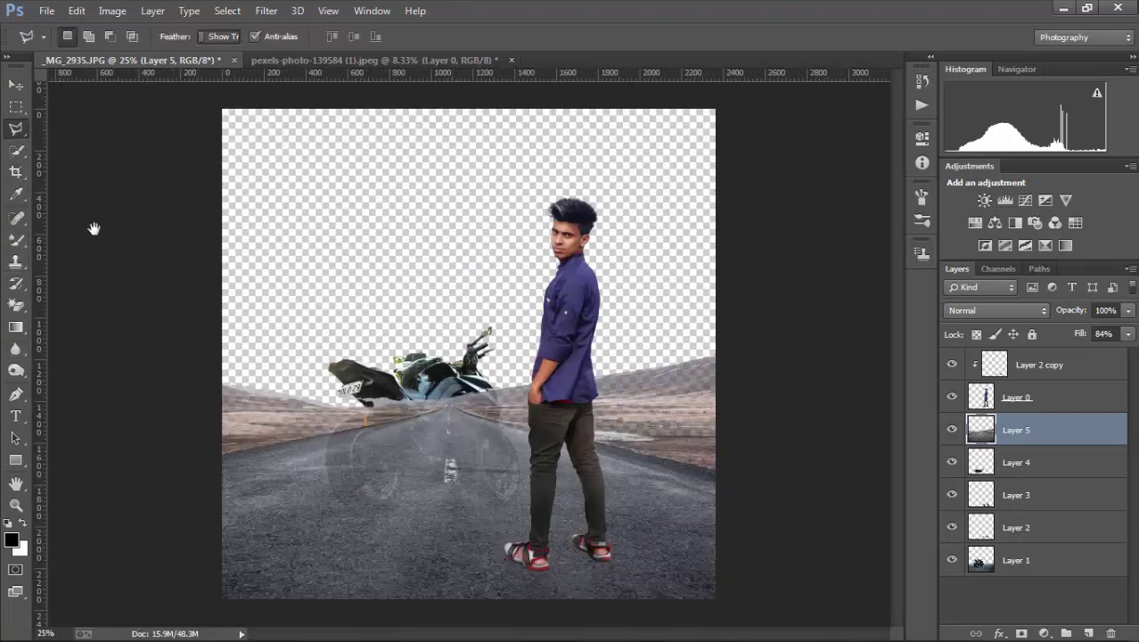
left_click(218, 465)
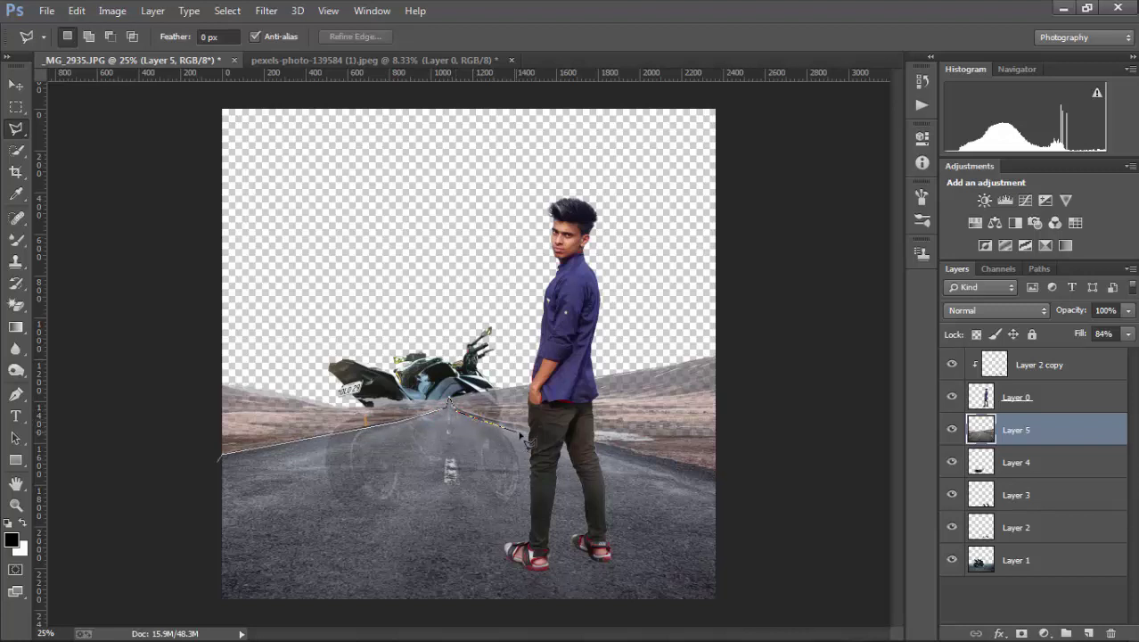
left_click(732, 475)
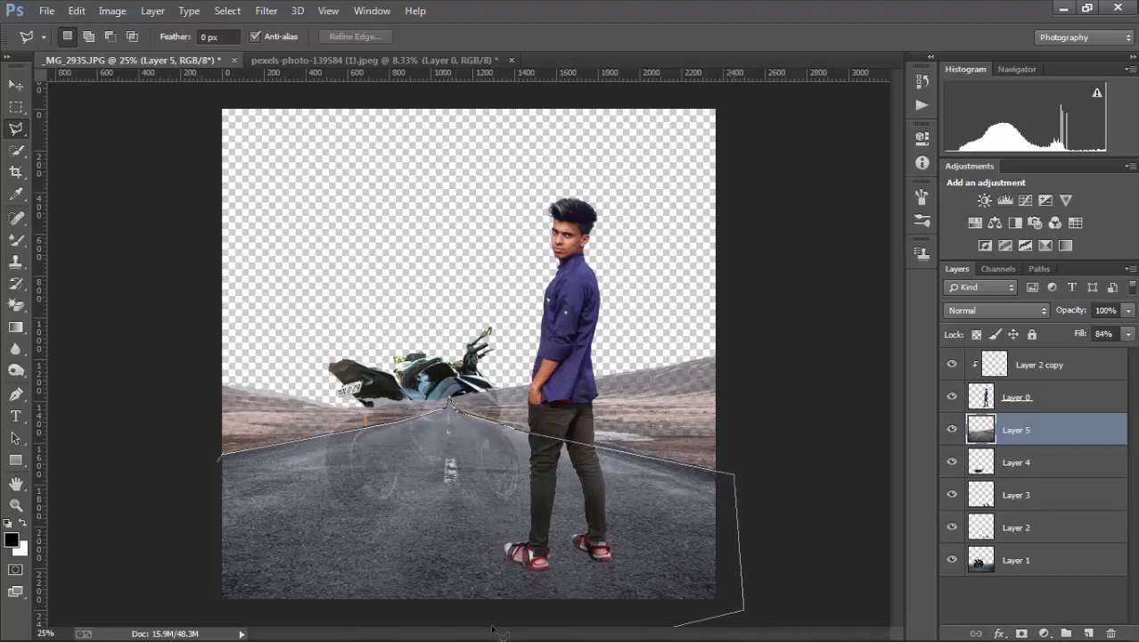
left_click(183, 610)
double_click(167, 535)
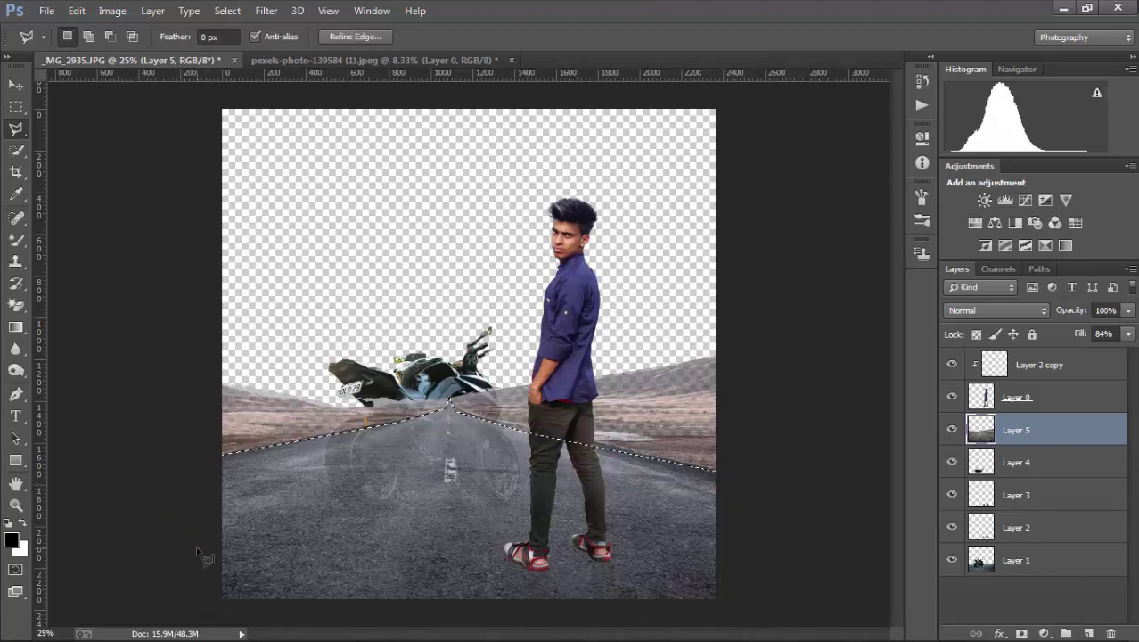
key("Delete")
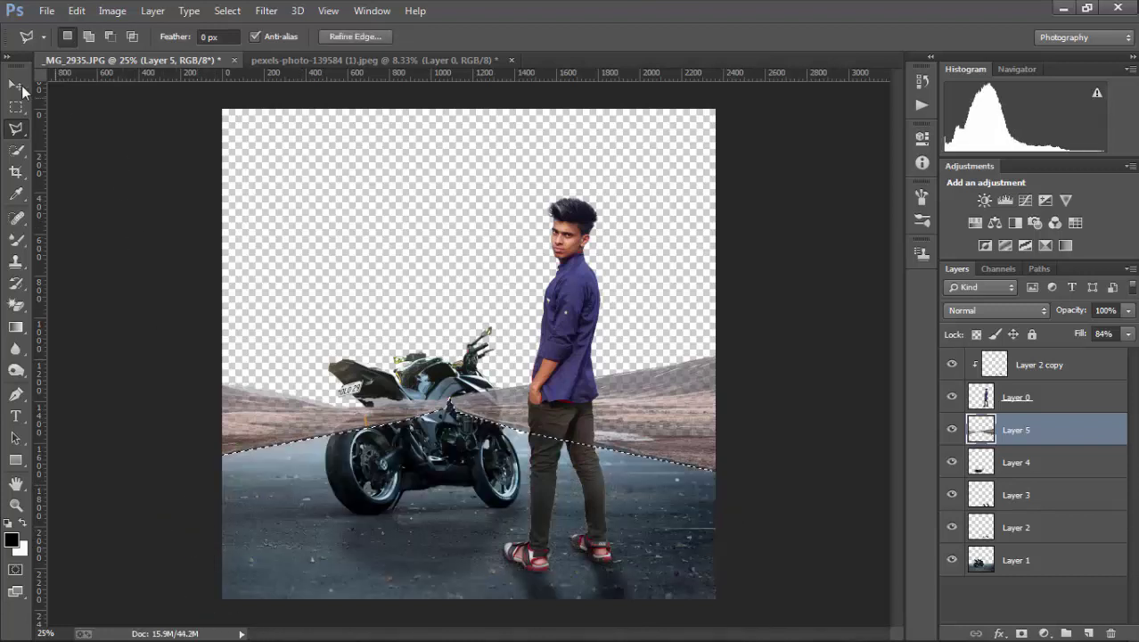
left_click(15, 85)
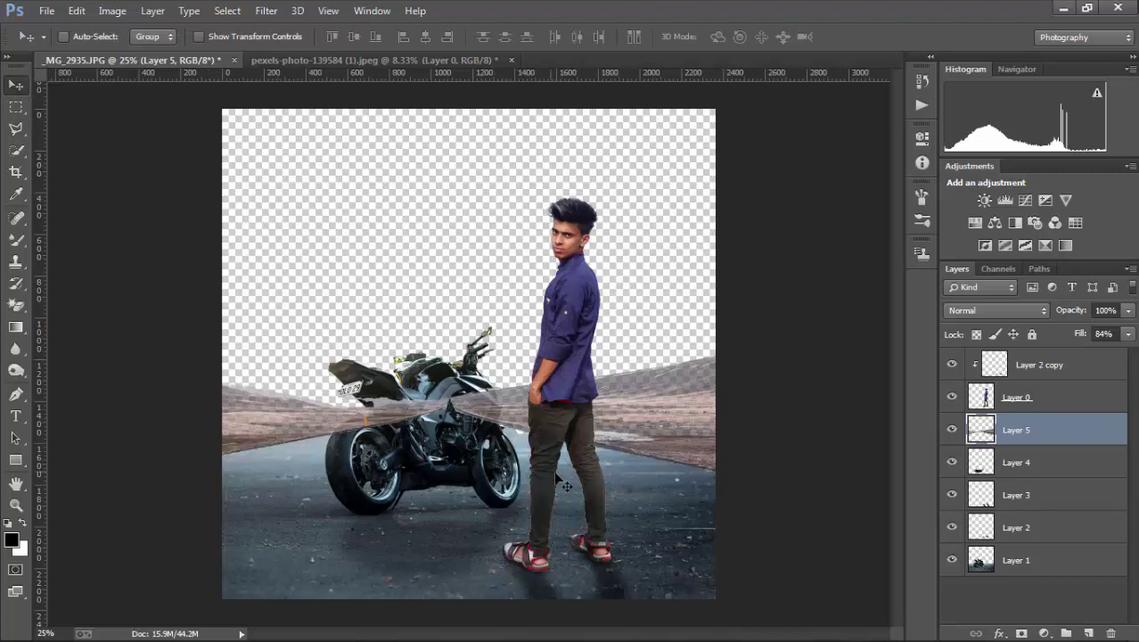
Deselect and raise Layer 5's fill back to 100%.
key("ctrl+d")
key("ctrl+minus")
key("ctrl+minus")
left_click_drag(1128, 333, 1131, 354)
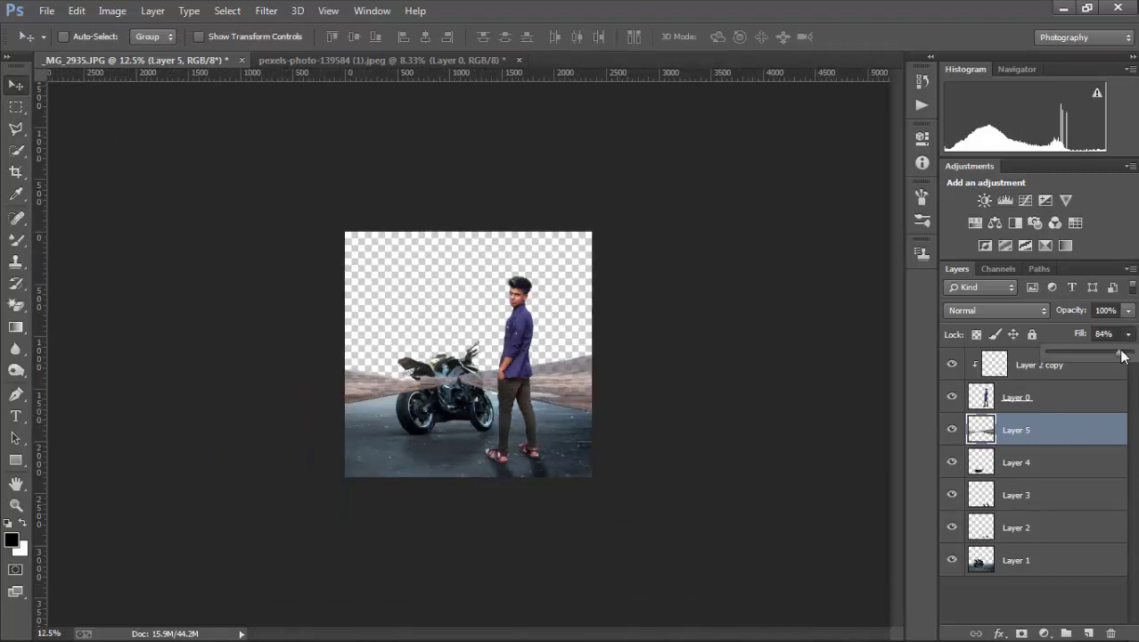
key("ctrl+plus")
key("ctrl+plus")
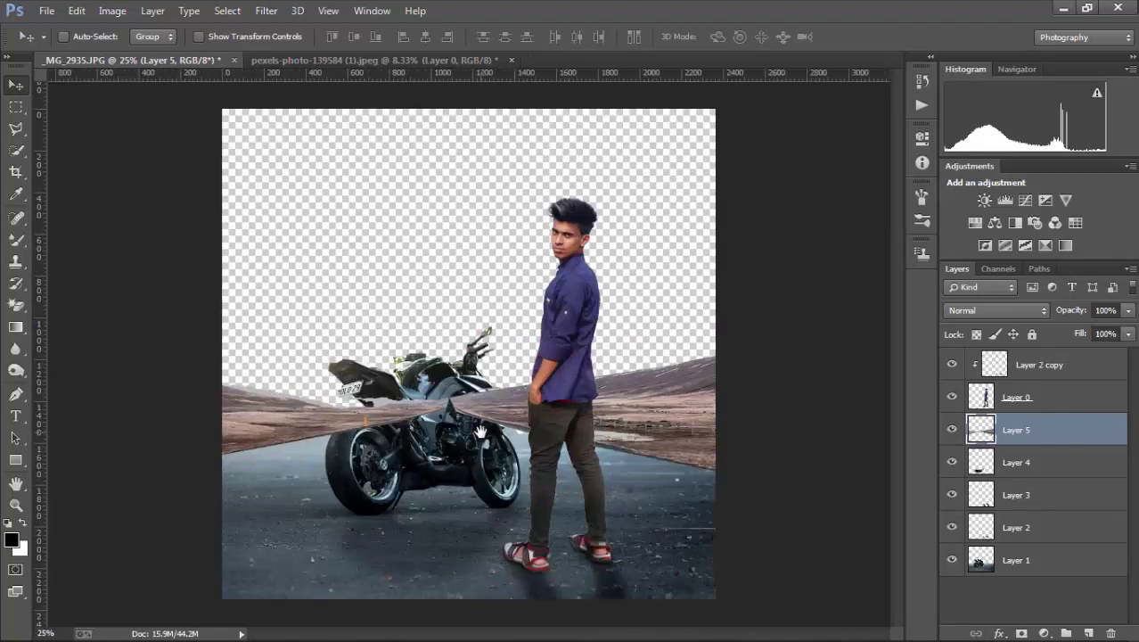
key("ctrl+plus")
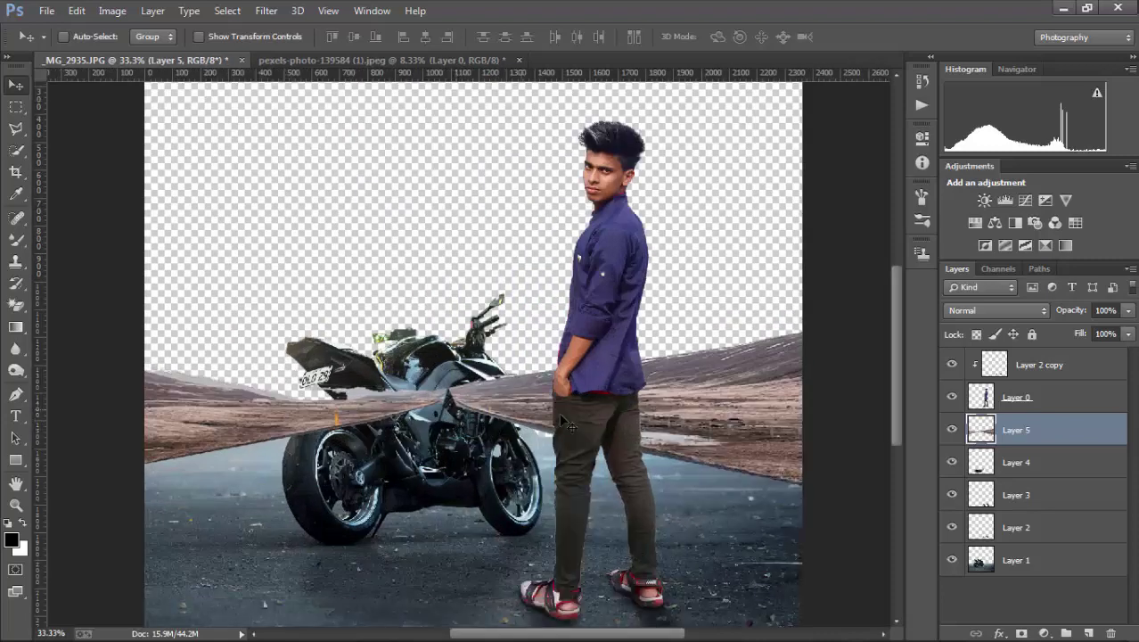
Stretch Layer 5 taller so its hills rise higher, and tilt it slightly.
key("ctrl+t")
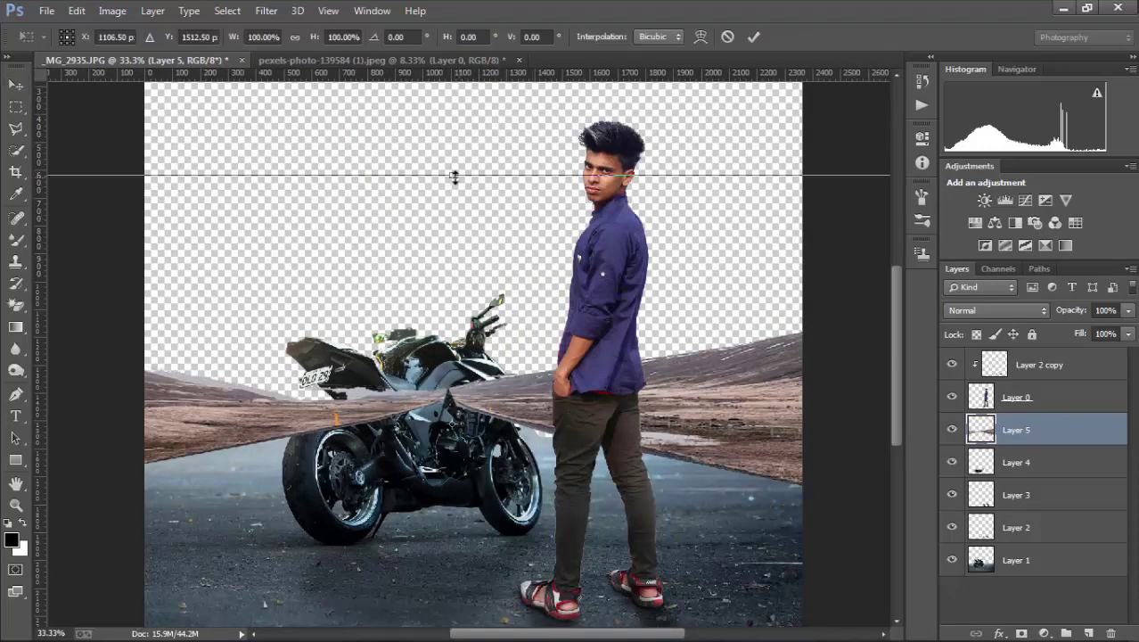
left_click_drag(454, 176, 453, 138)
key("ctrl+minus")
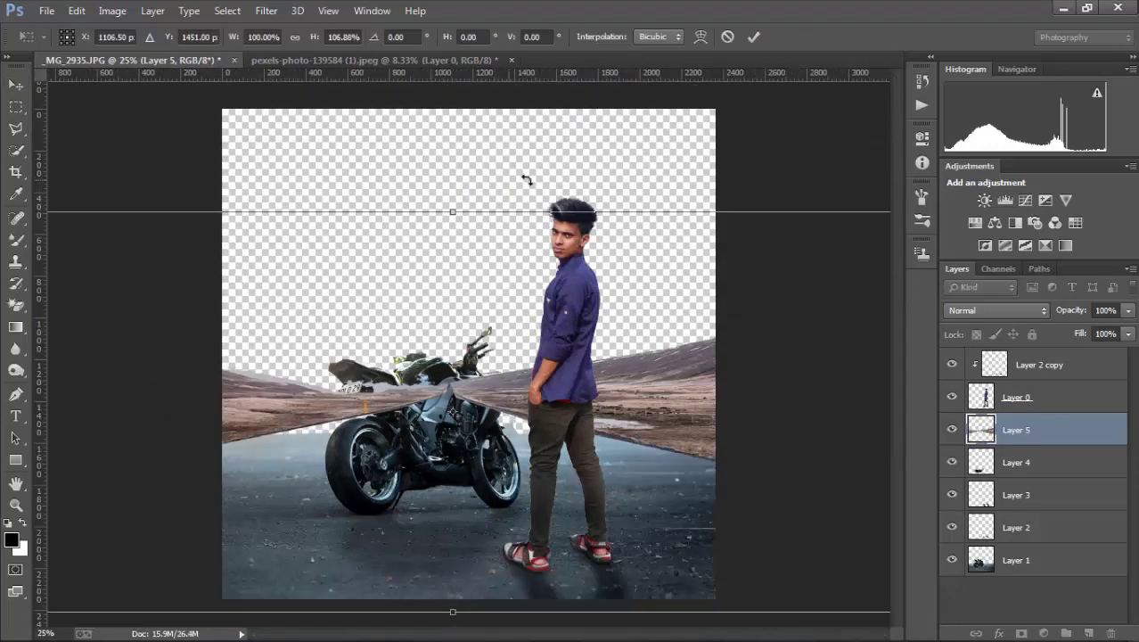
key("ctrl+minus")
left_click_drag(453, 256, 453, 234)
left_click_drag(549, 392, 558, 432)
left_click_drag(456, 262, 455, 178)
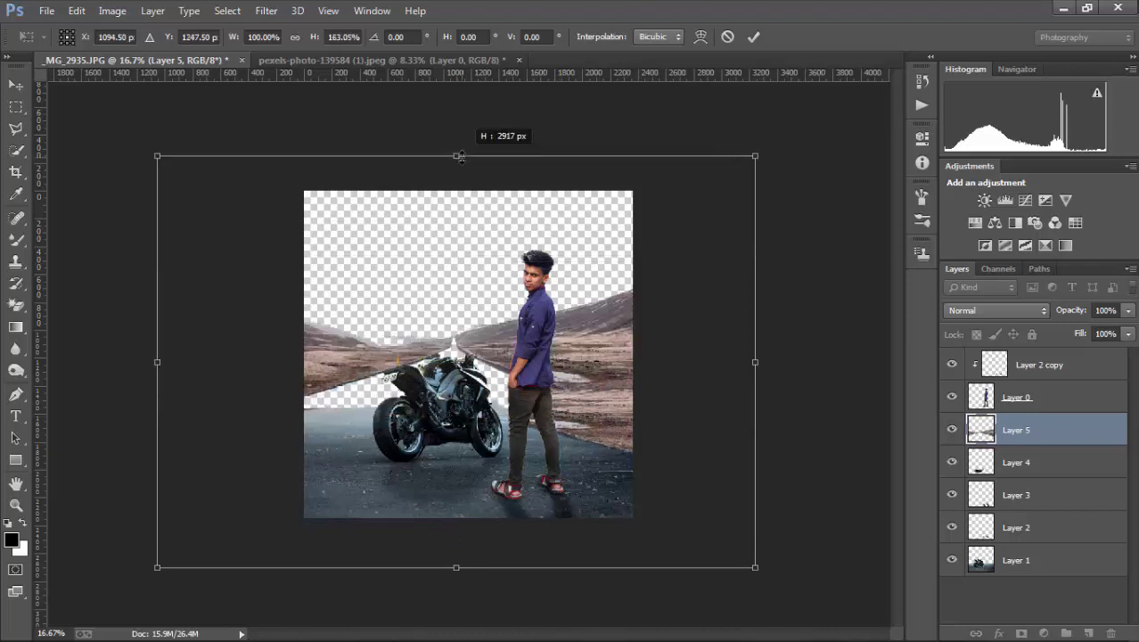
mouse_move(755, 372)
left_mouse_down()
mouse_move(643, 375)
mouse_move(661, 420)
left_mouse_up()
left_click_drag(772, 200, 785, 199)
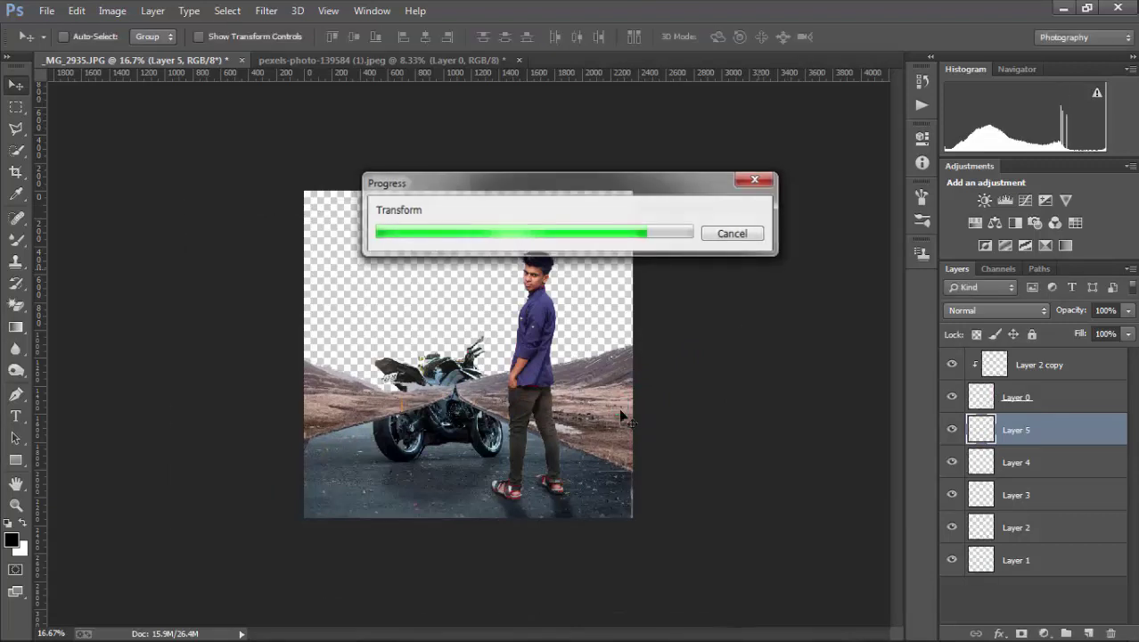
Widen Layer 5 to about 110% on both sides, then zoom in on the motorcycle.
key("ctrl+t")
left_click_drag(731, 411, 754, 412)
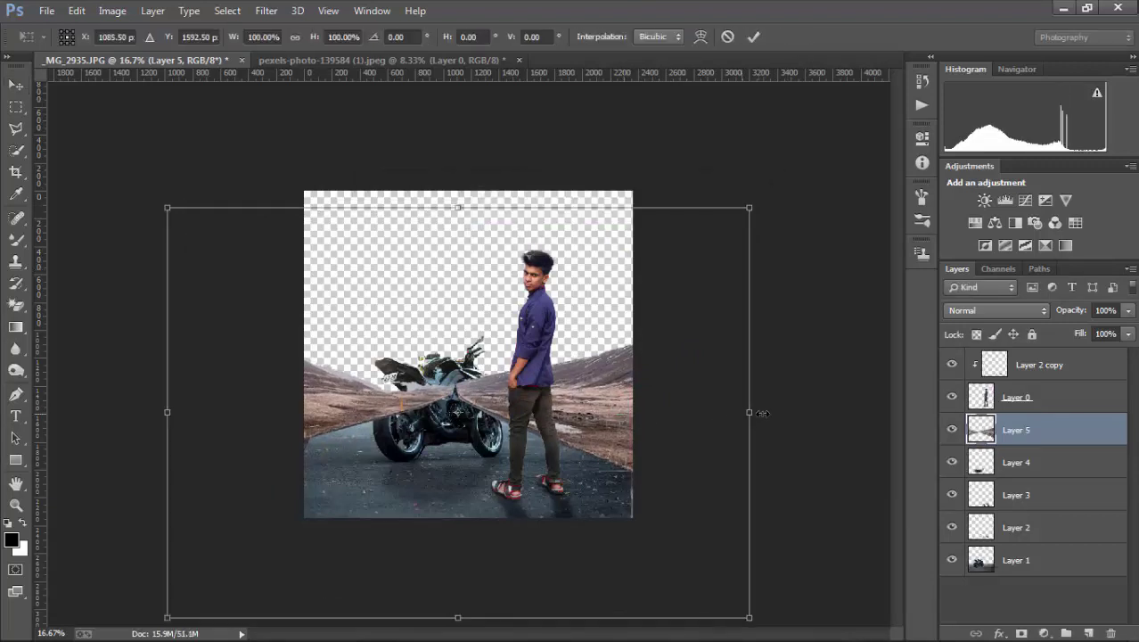
left_click_drag(140, 413, 108, 413)
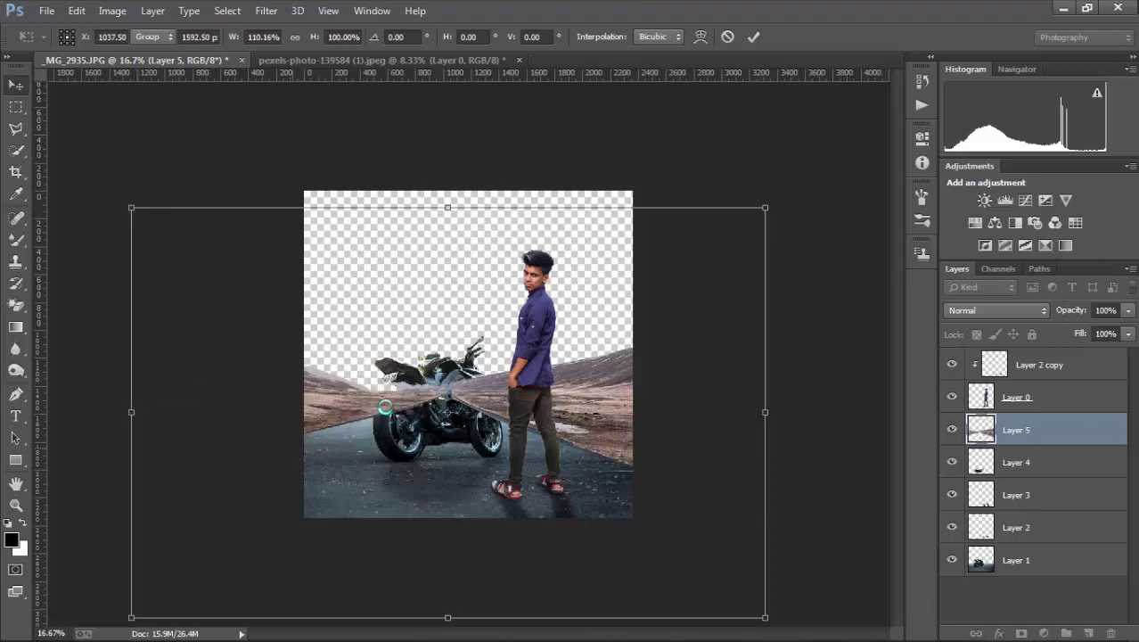
key("Return")
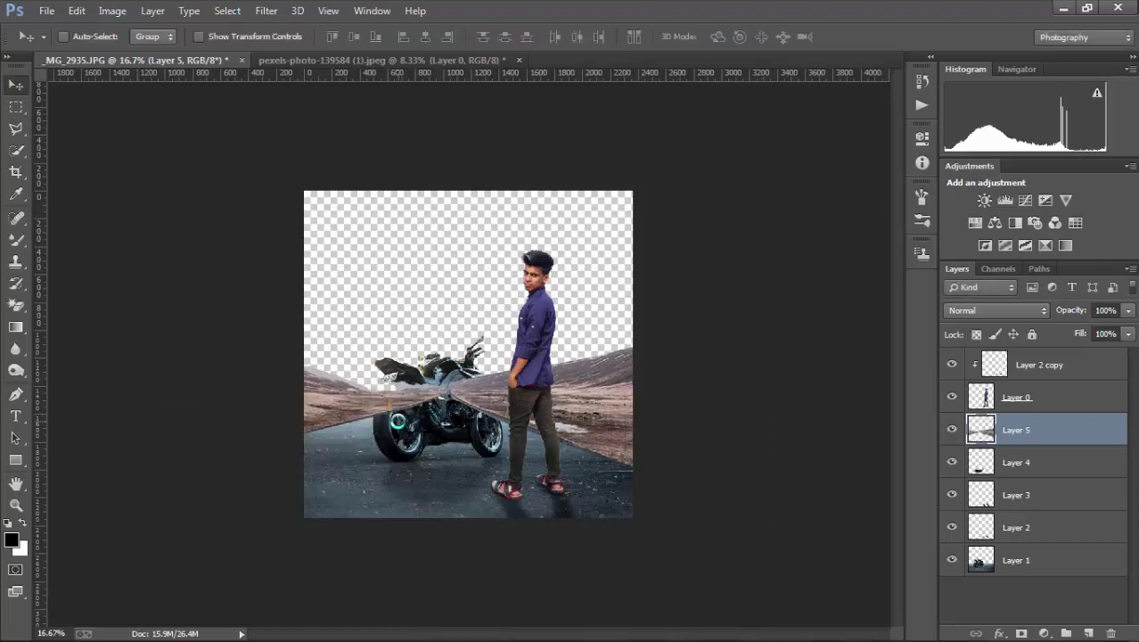
left_click(398, 413, "ctrl")
left_click(334, 456, "ctrl")
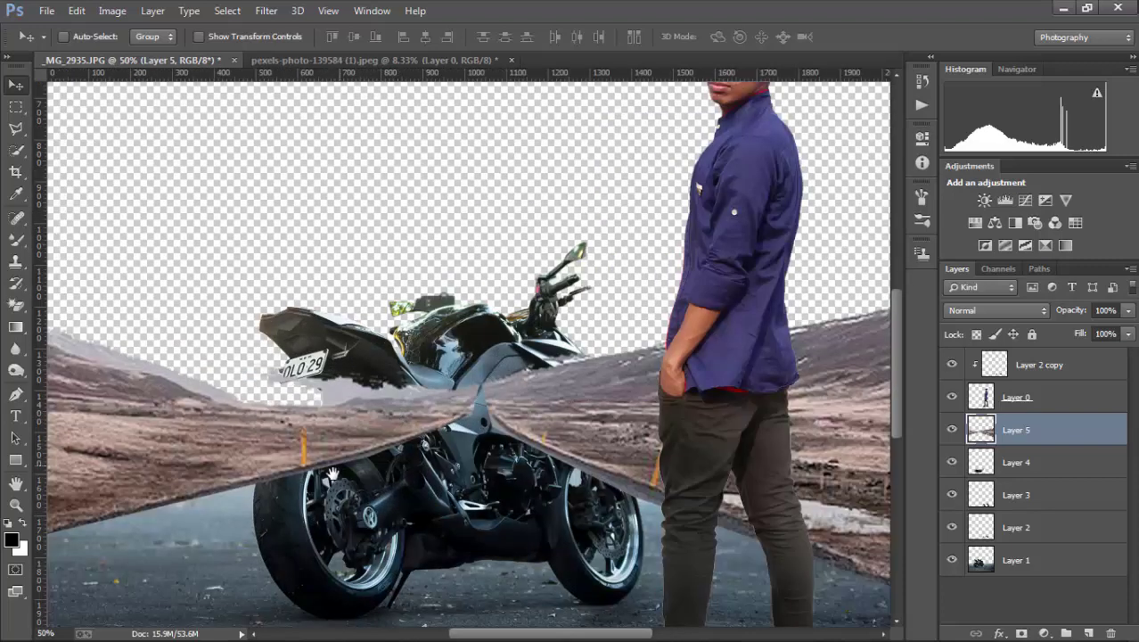
left_click(334, 456, "ctrl")
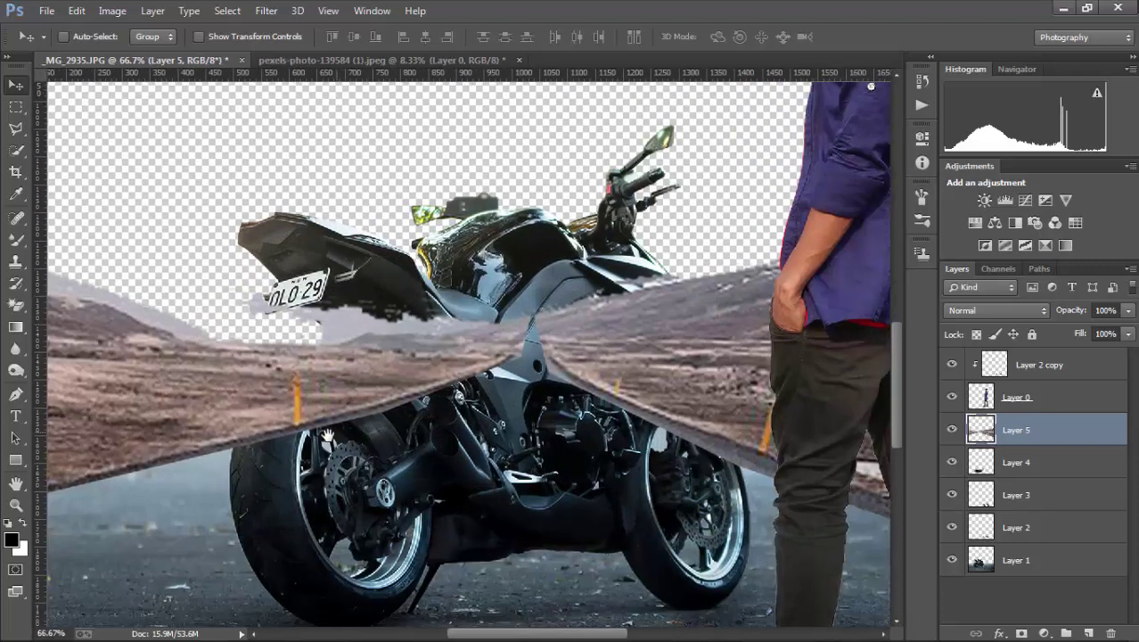
With a soft round Eraser, erase the road strip covering the motorcycle and rear tyre.
left_click(18, 312)
right_click(17, 312)
left_click(89, 296)
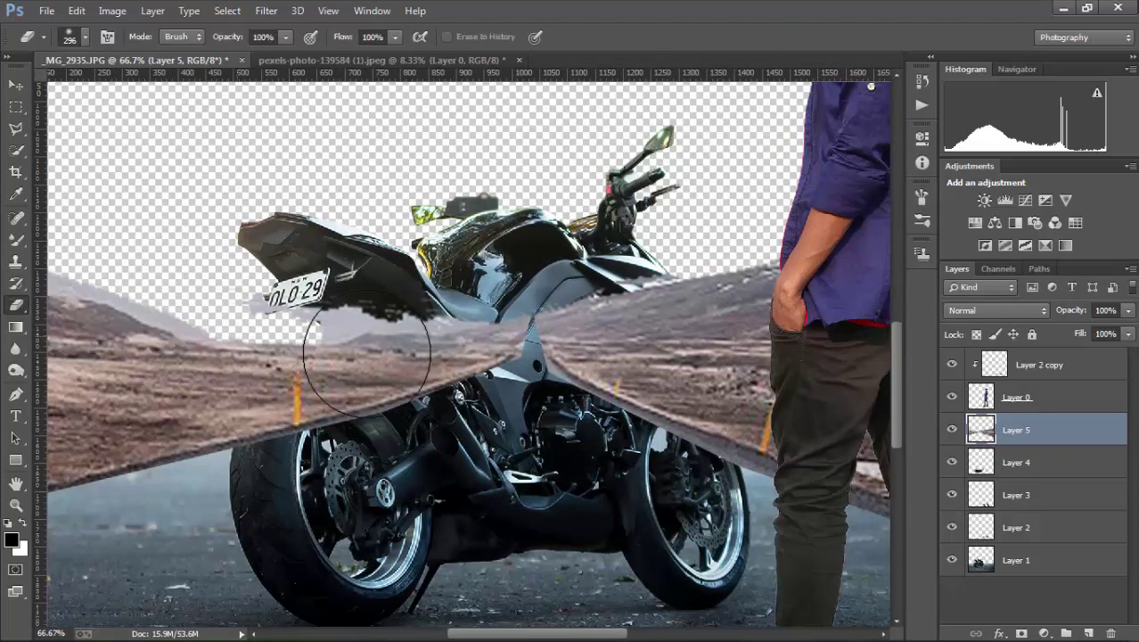
right_click(376, 357)
left_click(425, 475)
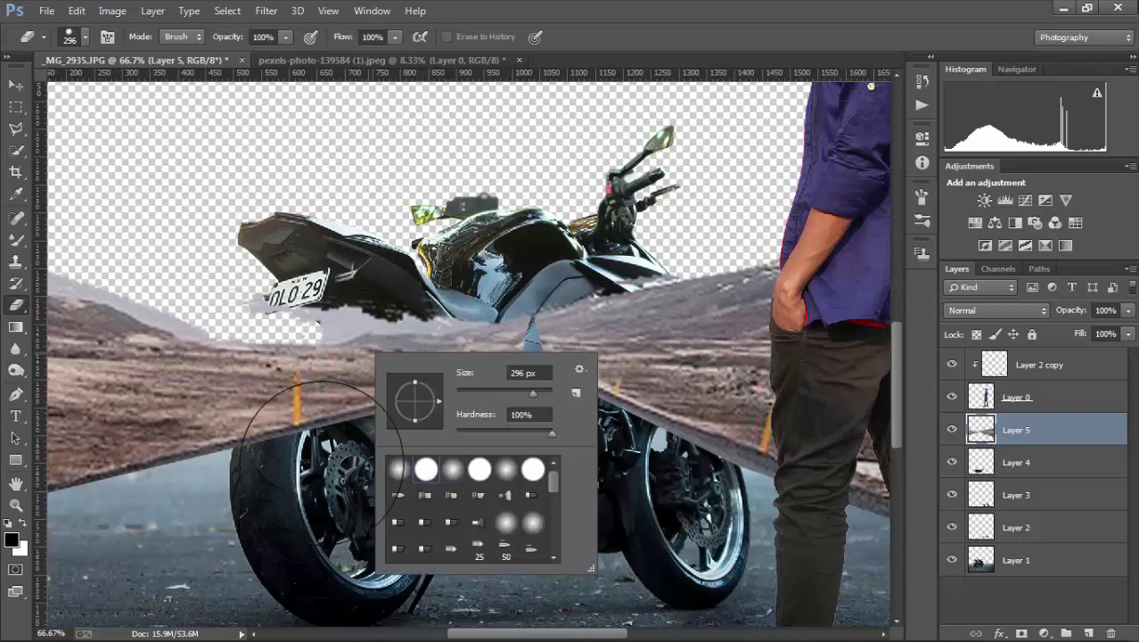
left_click_drag(312, 436, 246, 431)
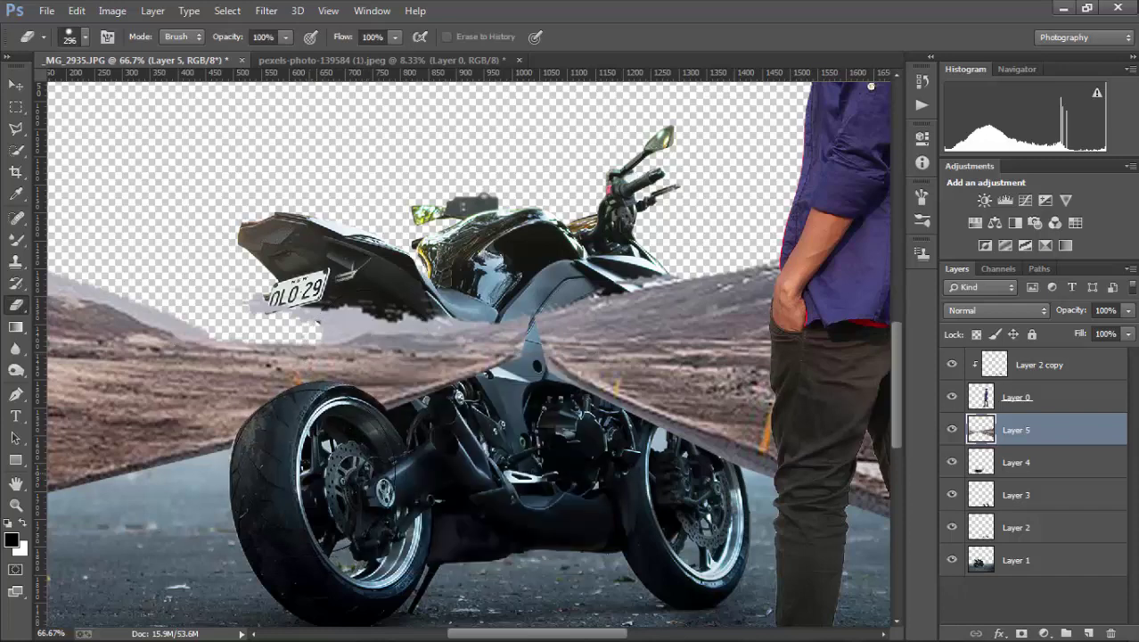
left_click_drag(326, 462, 324, 460)
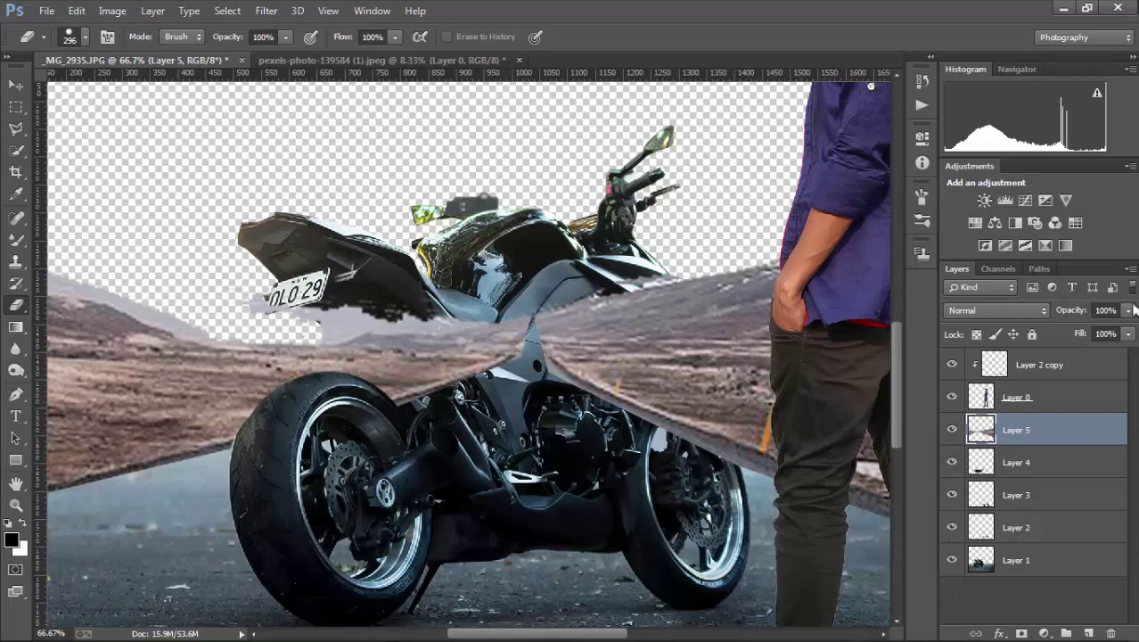
Set Layer 5's fill to 64% and erase road over the tail, rear tyre and fairing at 150 px.
left_click(1127, 333)
left_click(1098, 356)
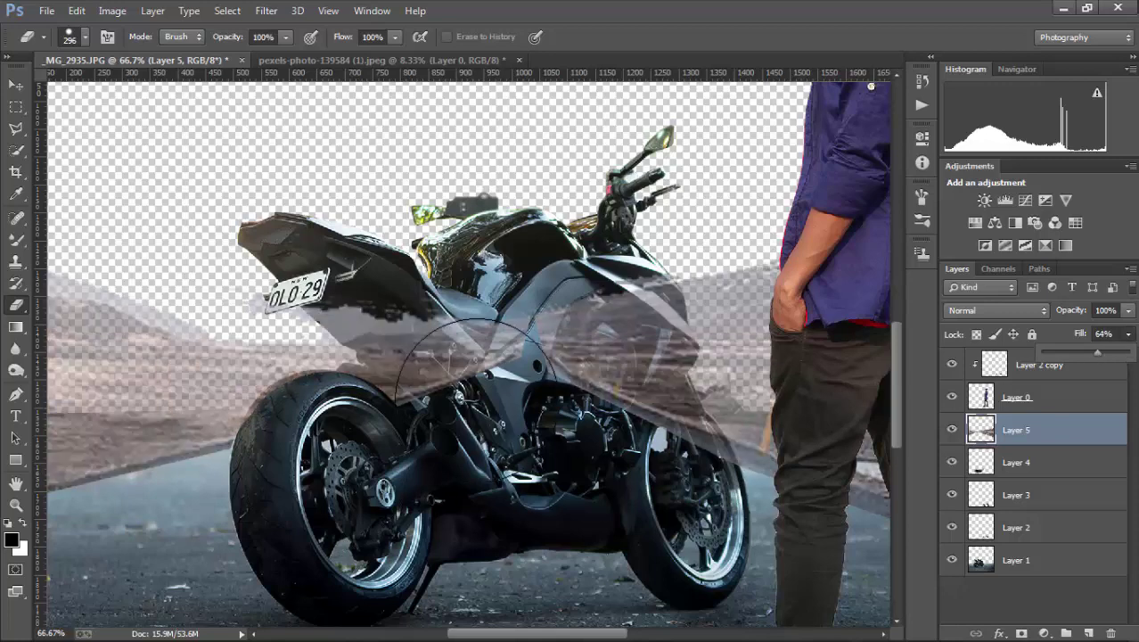
key("bracketleft")
key("bracketleft")
key("bracketleft")
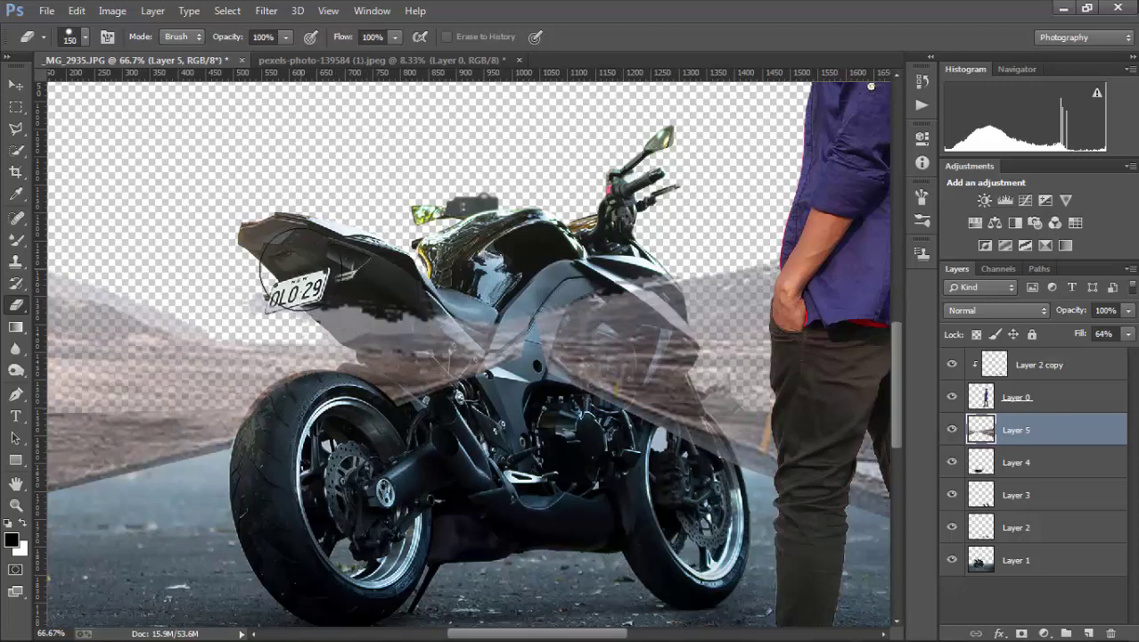
mouse_move(303, 259)
left_mouse_down()
mouse_move(321, 294)
mouse_move(428, 356)
mouse_move(513, 343)
mouse_move(648, 348)
mouse_move(659, 294)
mouse_move(688, 361)
mouse_move(668, 428)
mouse_move(705, 441)
mouse_move(690, 446)
mouse_move(695, 454)
left_mouse_up()
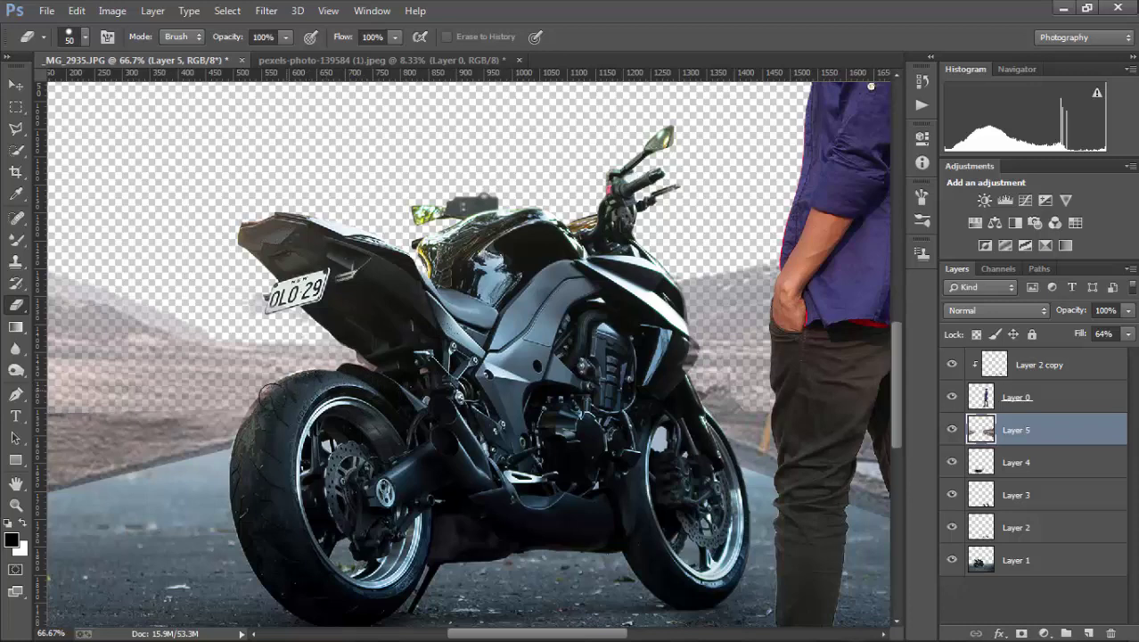
left_click_drag(258, 396, 239, 471)
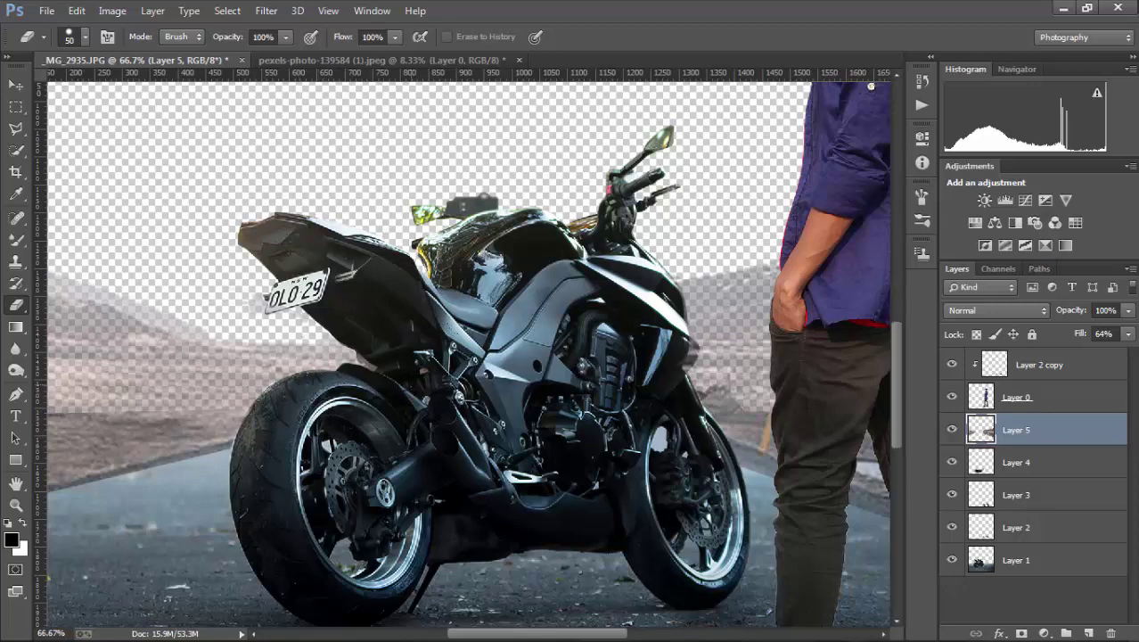
left_click_drag(495, 340, 563, 312)
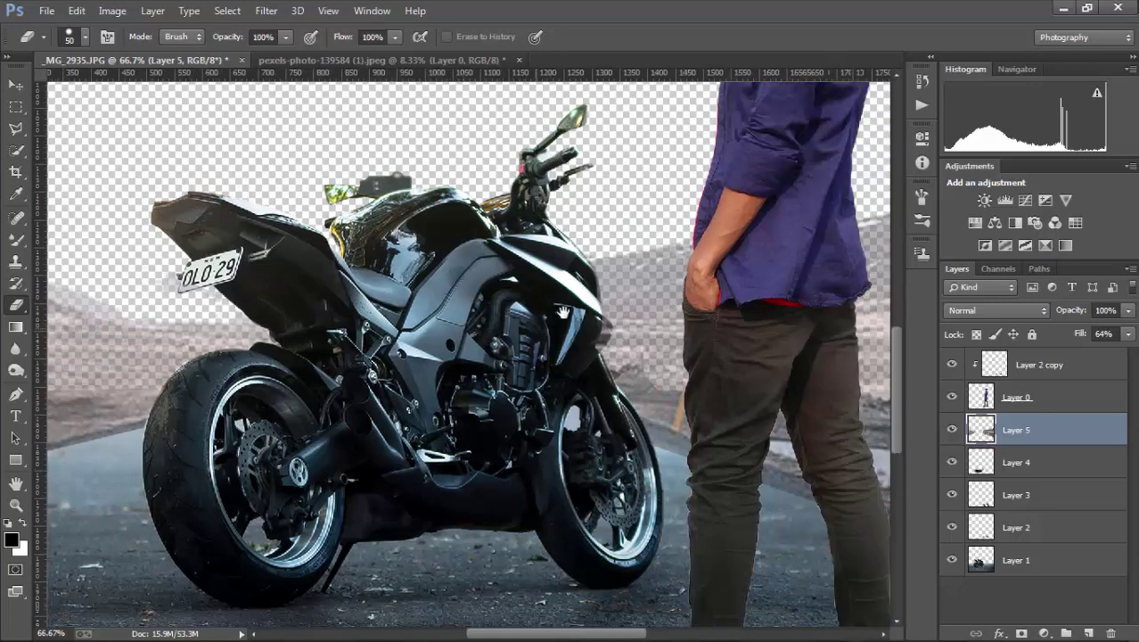
left_click_drag(570, 274, 595, 308)
left_click(16, 82)
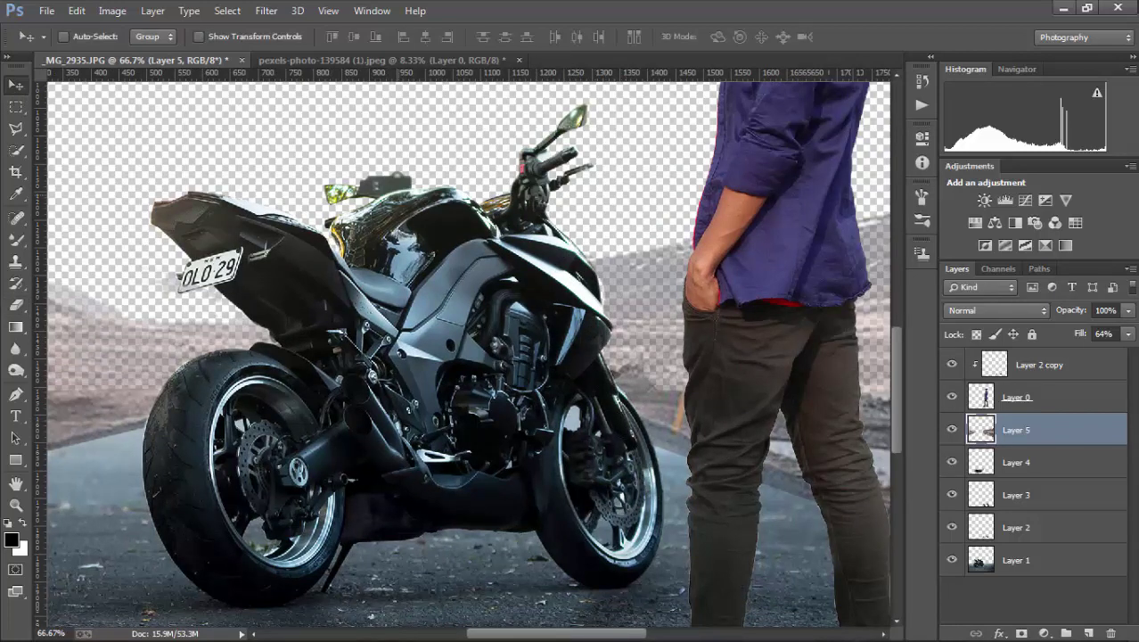
Make the road layer fully opaque again at 100% fill.
left_click(1129, 334)
left_click_drag(1098, 353, 1135, 353)
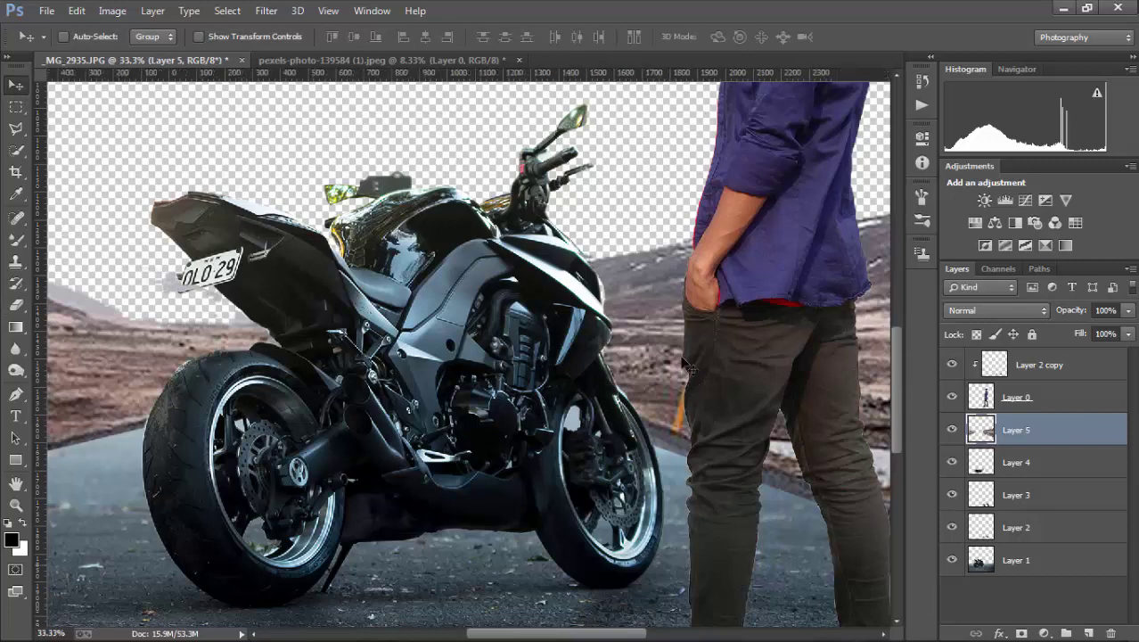
key("ctrl+minus")
key("ctrl+minus")
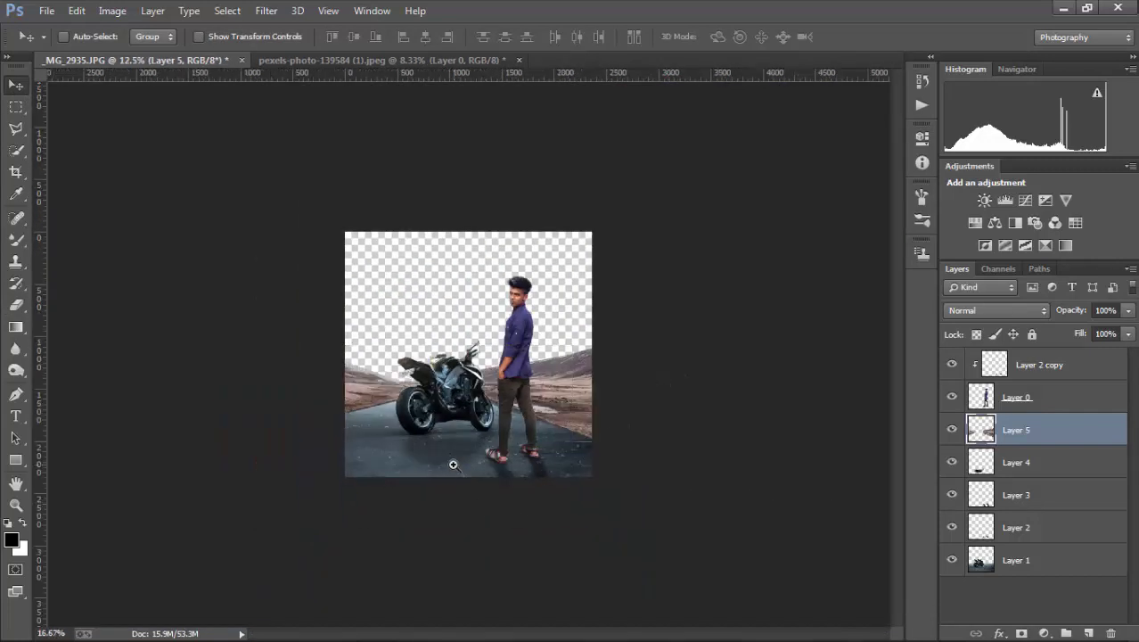
key("ctrl+plus")
key("ctrl+plus")
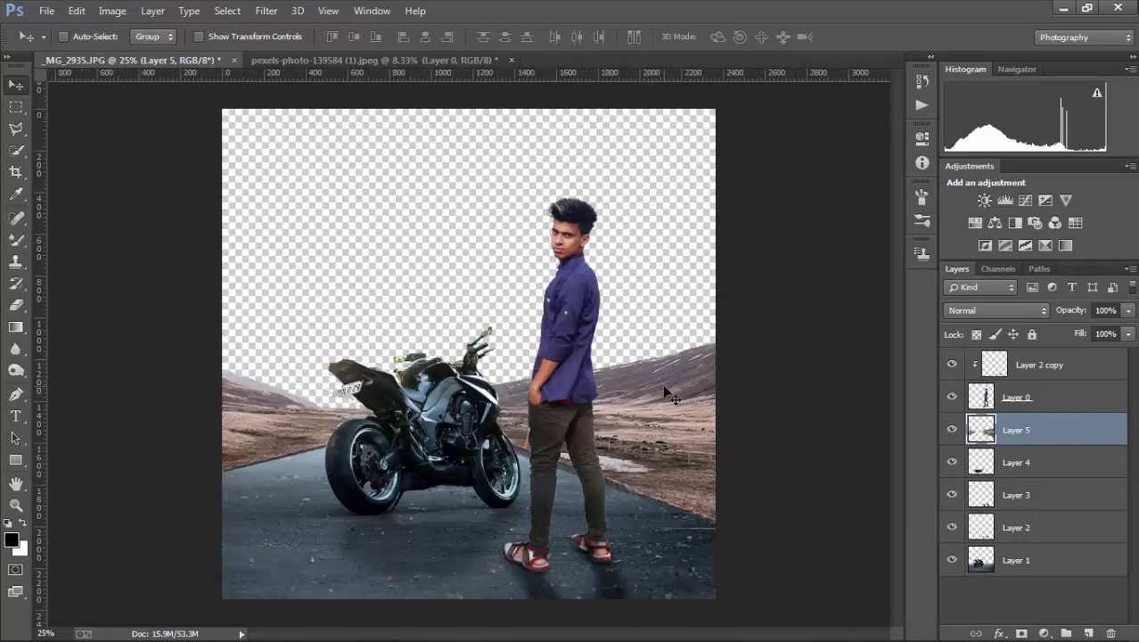
Select the right-hand hills of Layer 5 with the Polygonal Lasso.
left_click(16, 127)
left_click(435, 312)
left_click(437, 597)
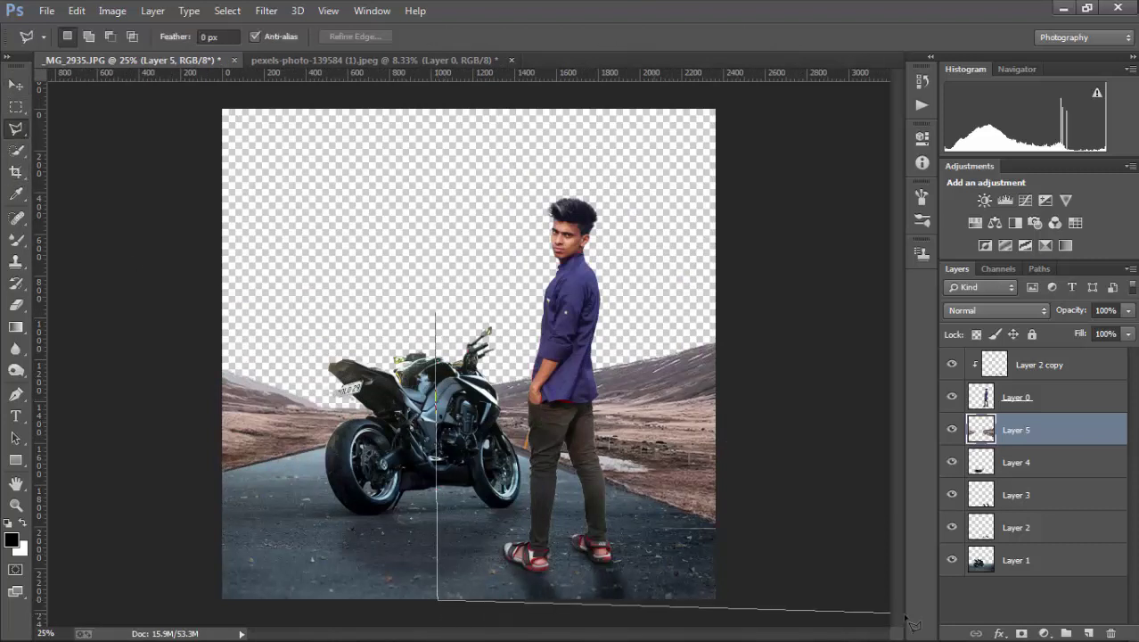
left_click(832, 571)
double_click(825, 253)
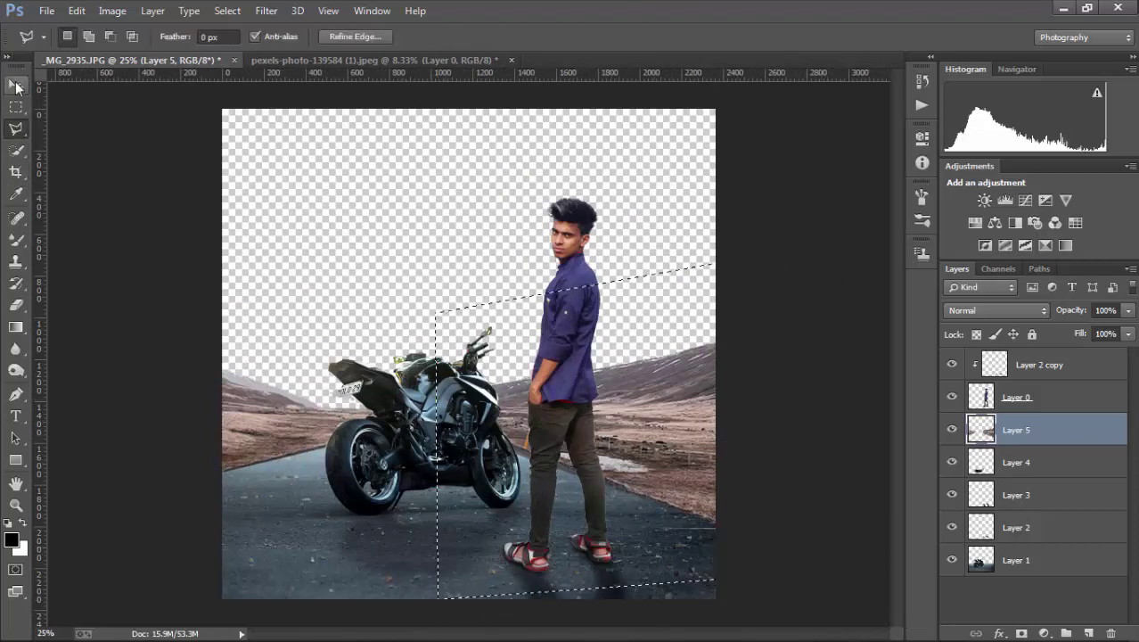
left_click(16, 84)
Shift the selected hills right and rotate them about -1.65° to meet the road edge.
key("ctrl+t")
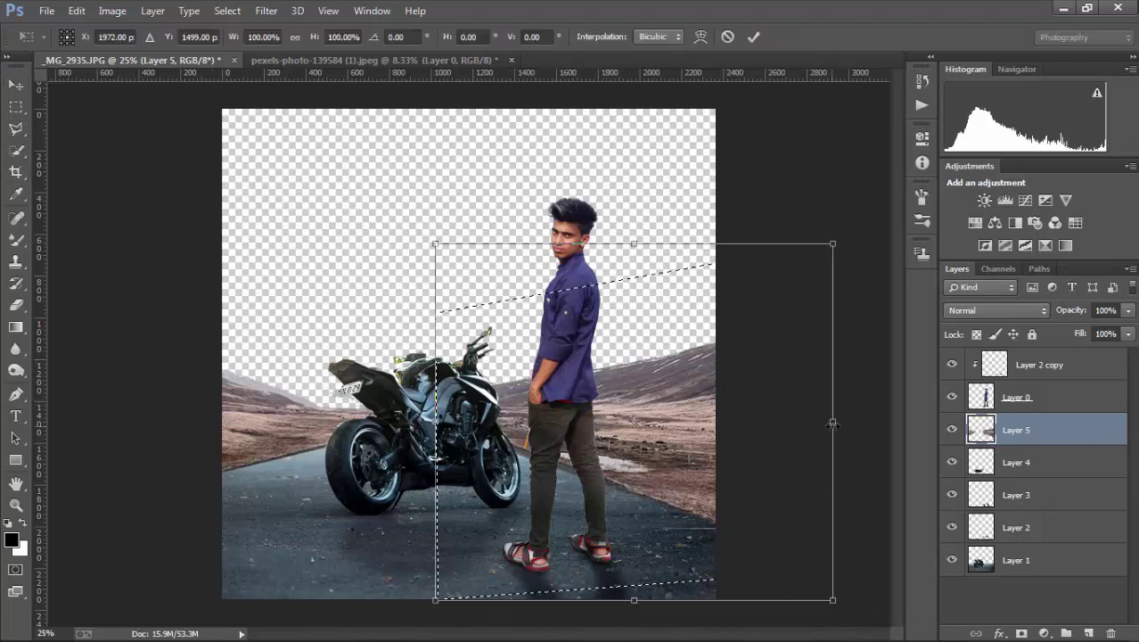
left_click_drag(658, 413, 716, 410)
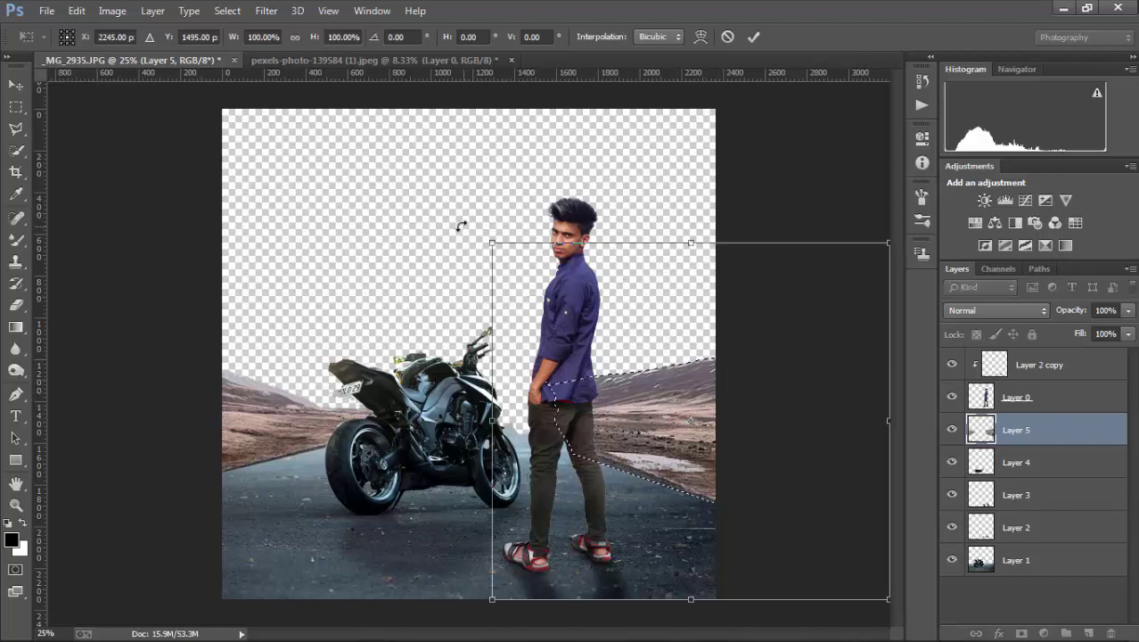
left_click_drag(461, 227, 457, 229)
left_click_drag(668, 400, 687, 402)
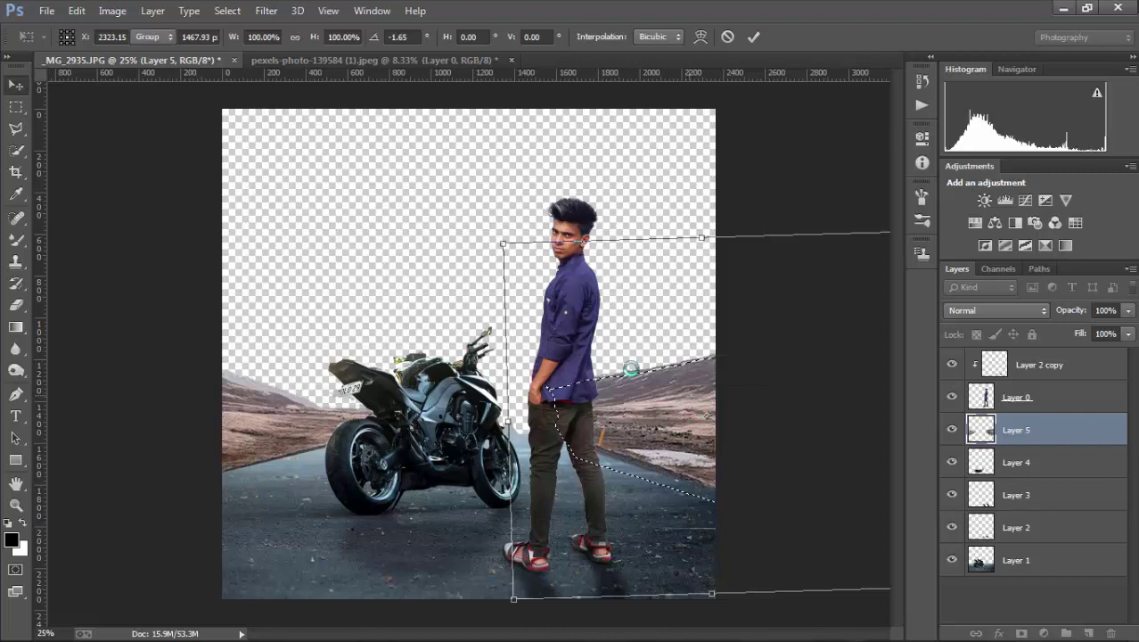
key("Return")
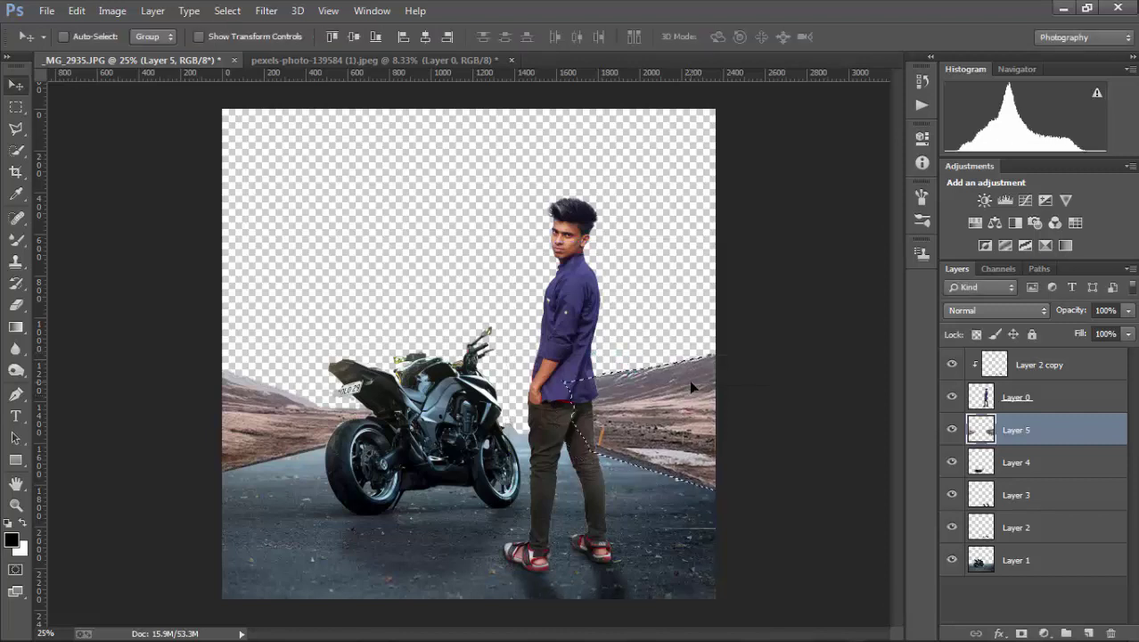
key("ctrl+minus")
key("ctrl+minus")
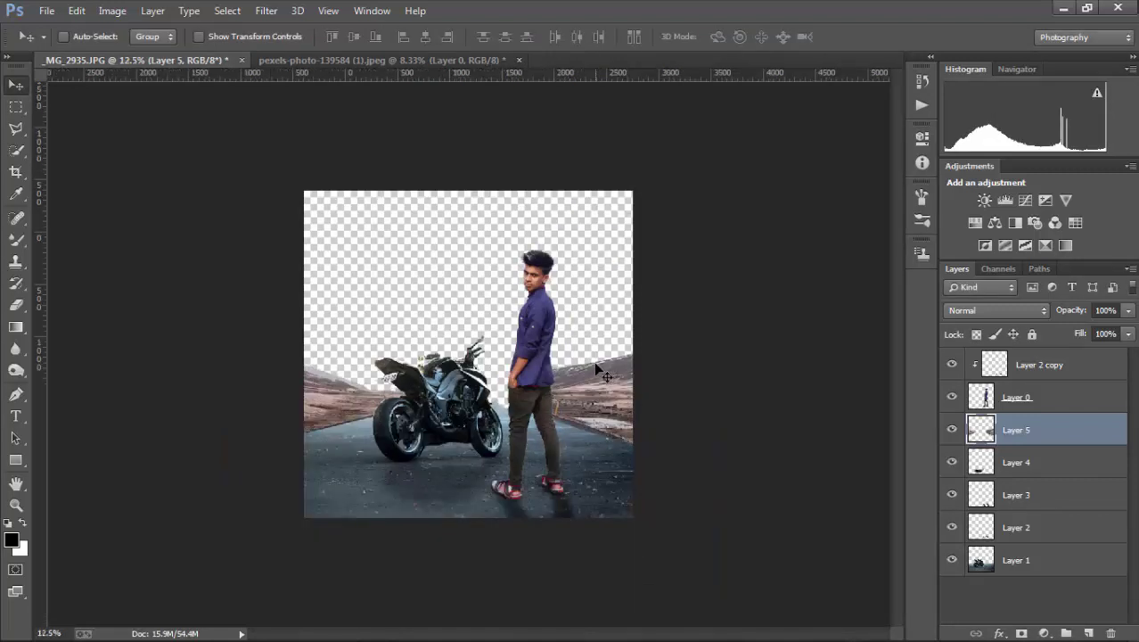
key("ctrl+minus")
key("ctrl+plus")
key("ctrl+plus")
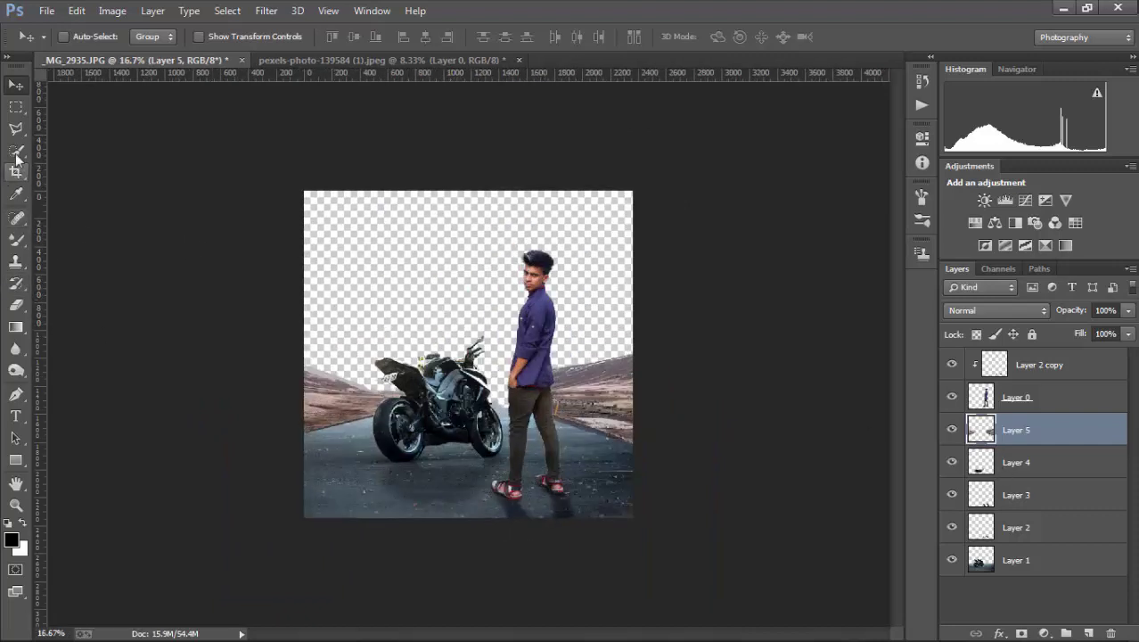
Select the left section of the road layer and nudge it slightly right.
left_click(16, 106)
left_click_drag(304, 191, 444, 521)
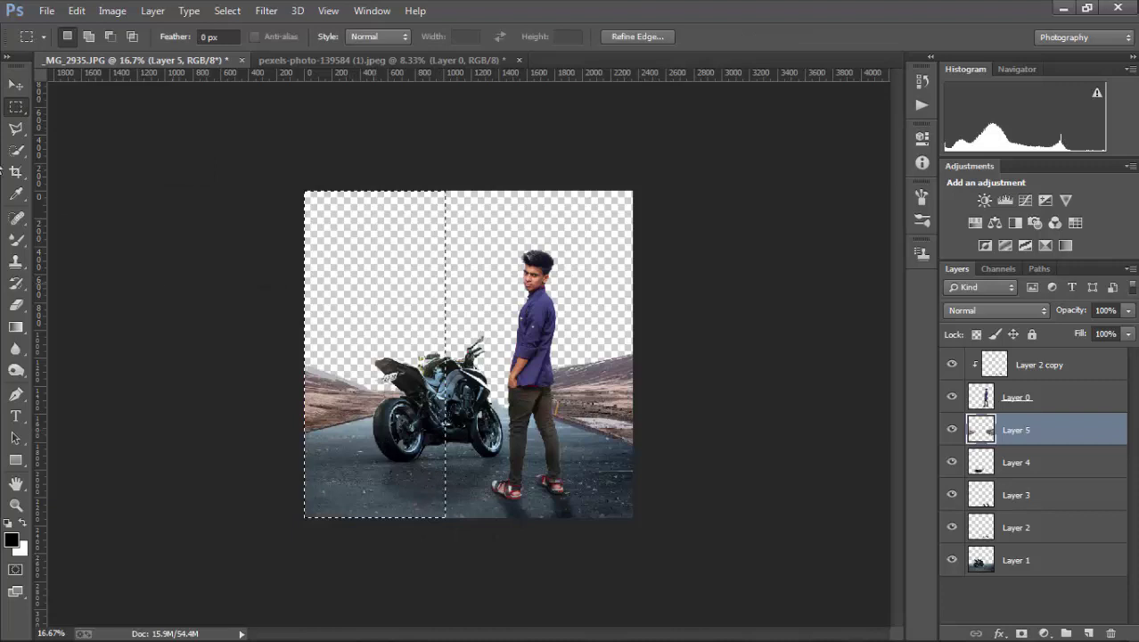
left_click(16, 84)
left_click_drag(332, 358, 364, 352)
key("ctrl+t")
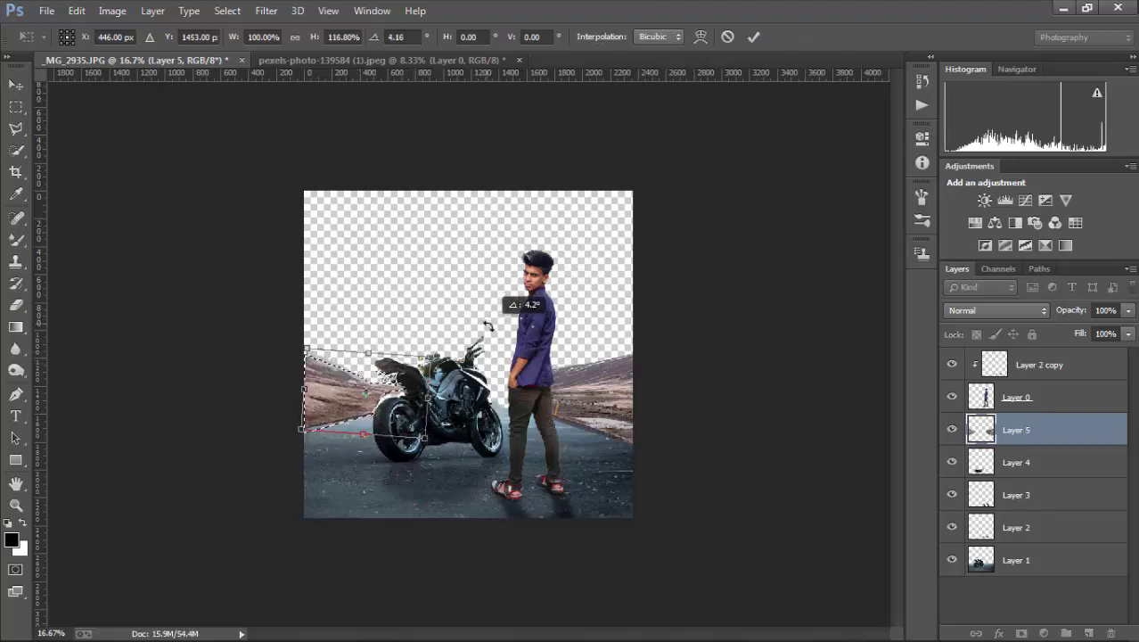
key("Return")
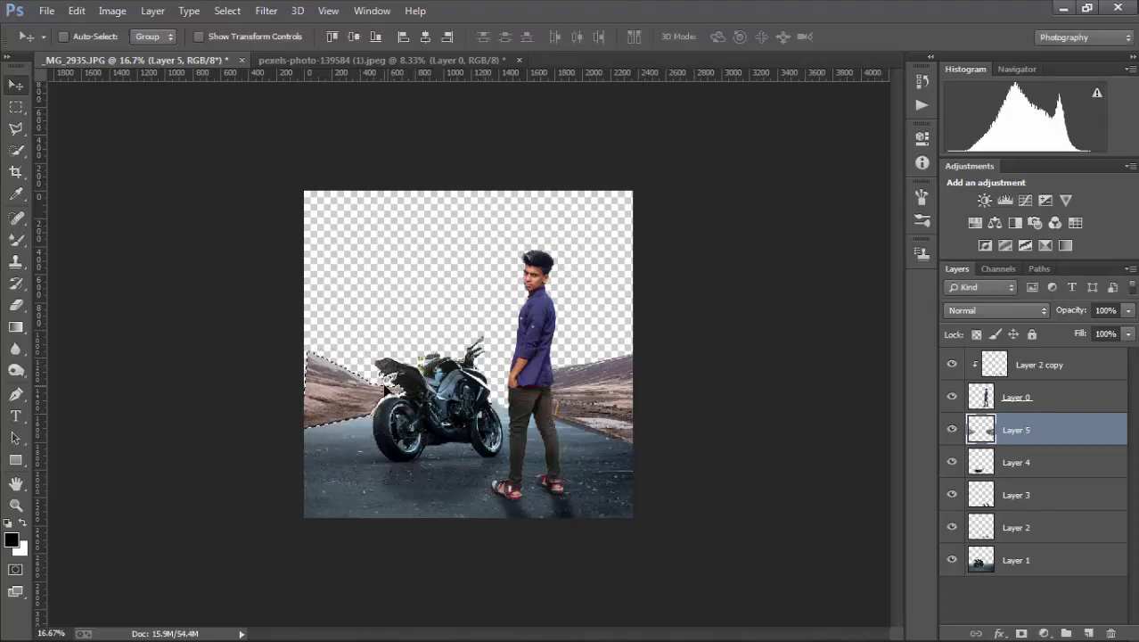
Stretch the Layer 1 hillside piece wider toward the canvas's left edge.
scroll(366, 400, "up", 1)
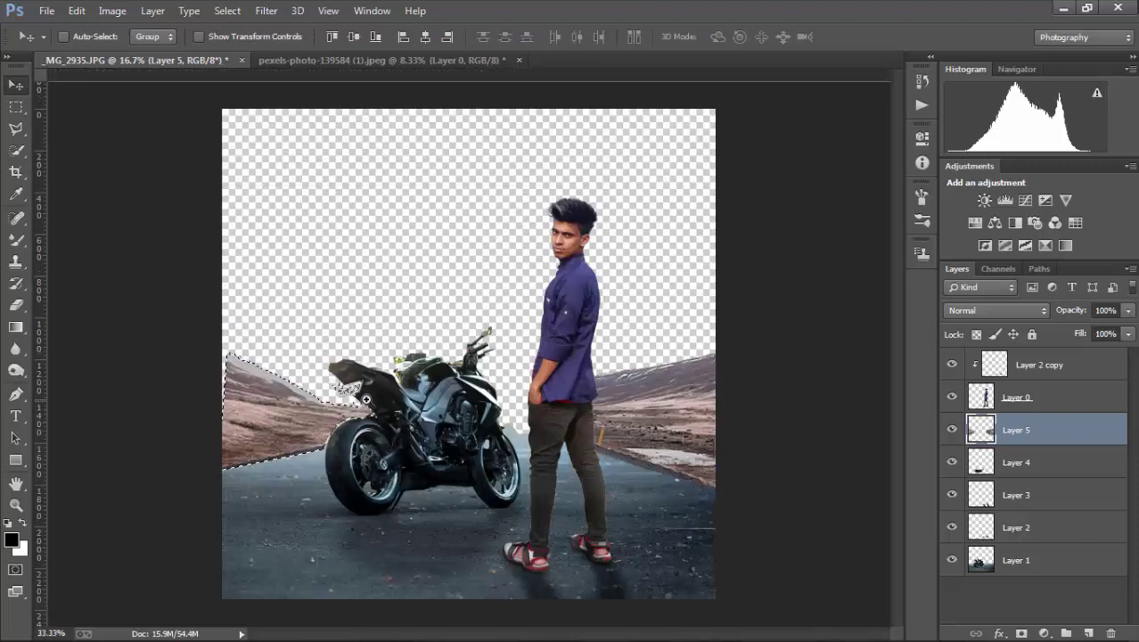
scroll(366, 401, "up", 1)
scroll(356, 419, "up", 1)
left_click(337, 450, "ctrl")
key("ctrl+t")
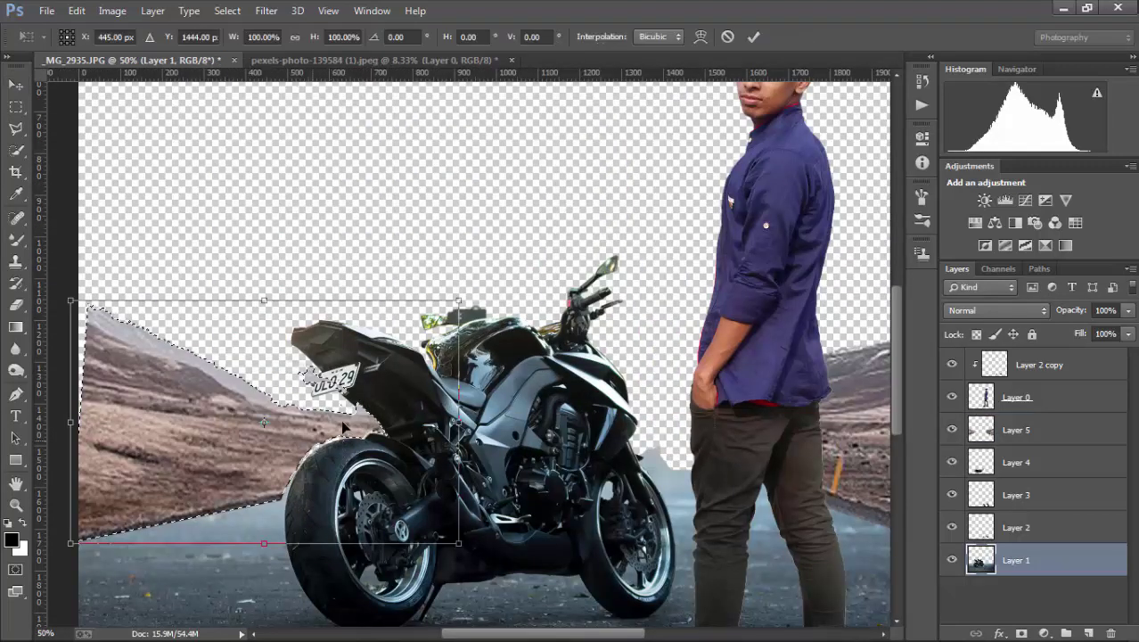
left_click_drag(70, 422, 50, 422)
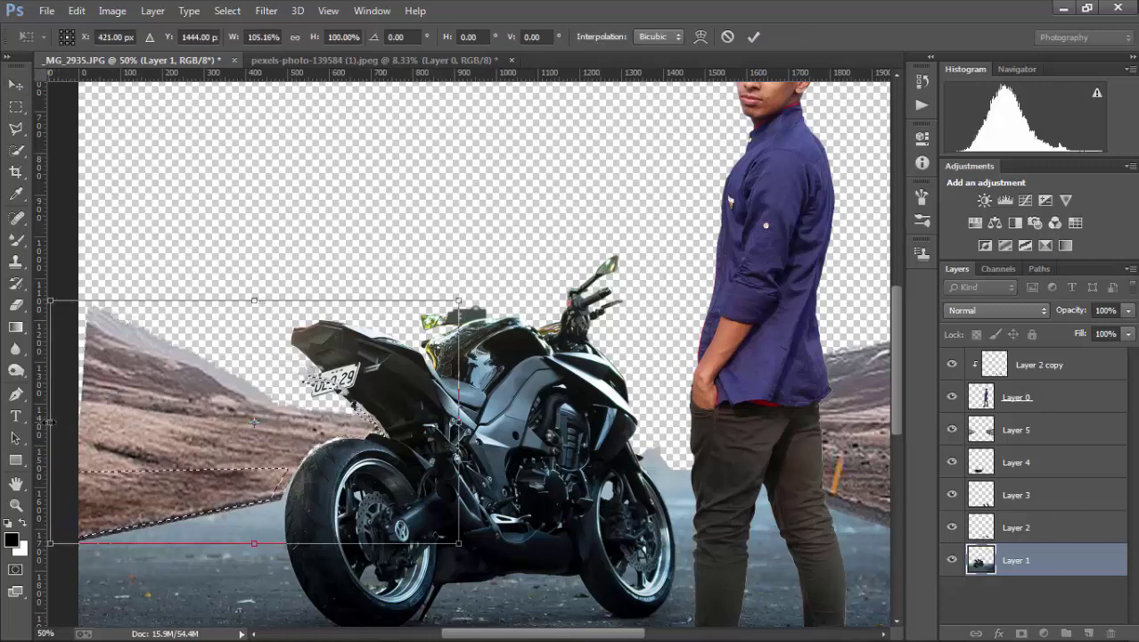
left_click_drag(206, 411, 306, 411)
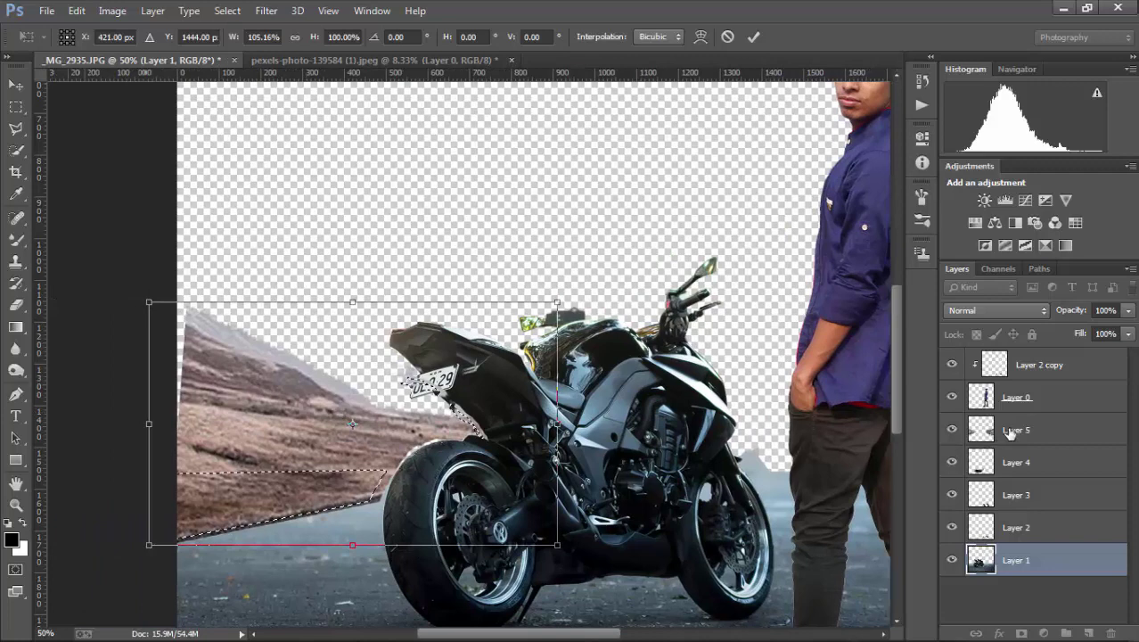
key("Return")
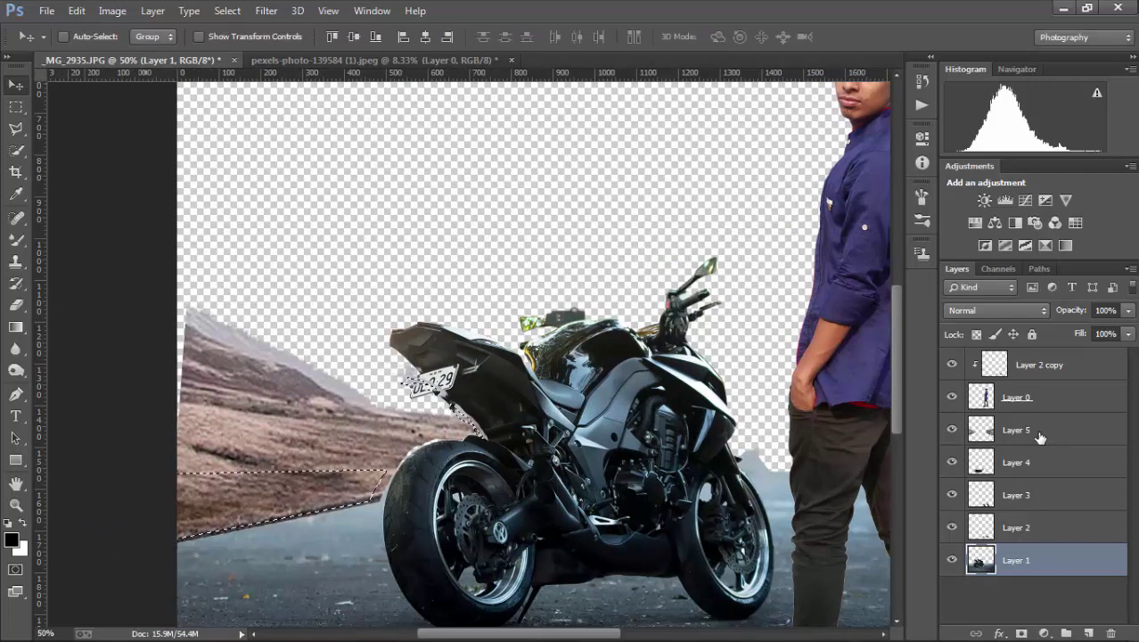
Stretch the Layer 5 hillside slightly left and clear the selection.
left_click(1055, 455)
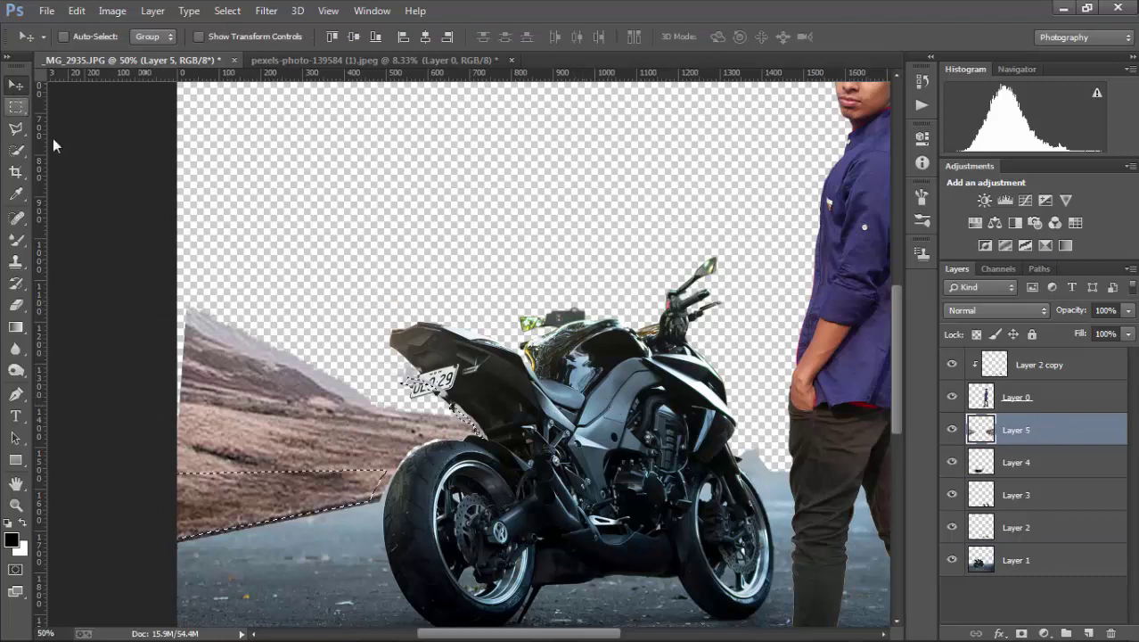
key("ctrl+t")
left_click_drag(149, 440, 140, 441)
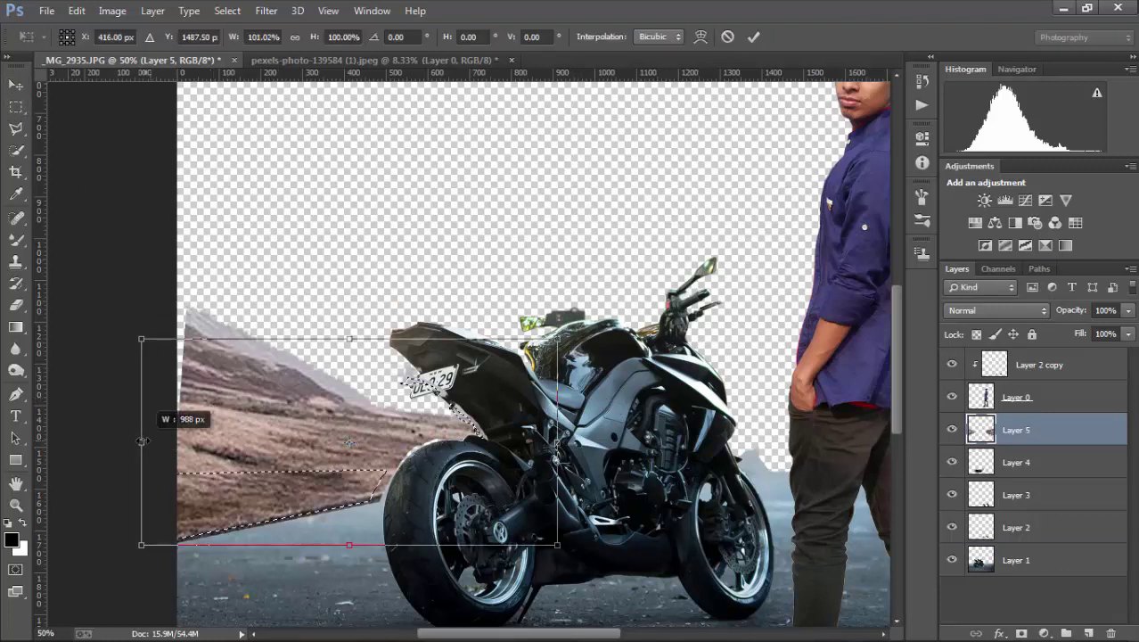
key("Return")
key("ctrl+d")
key("alt+comma")
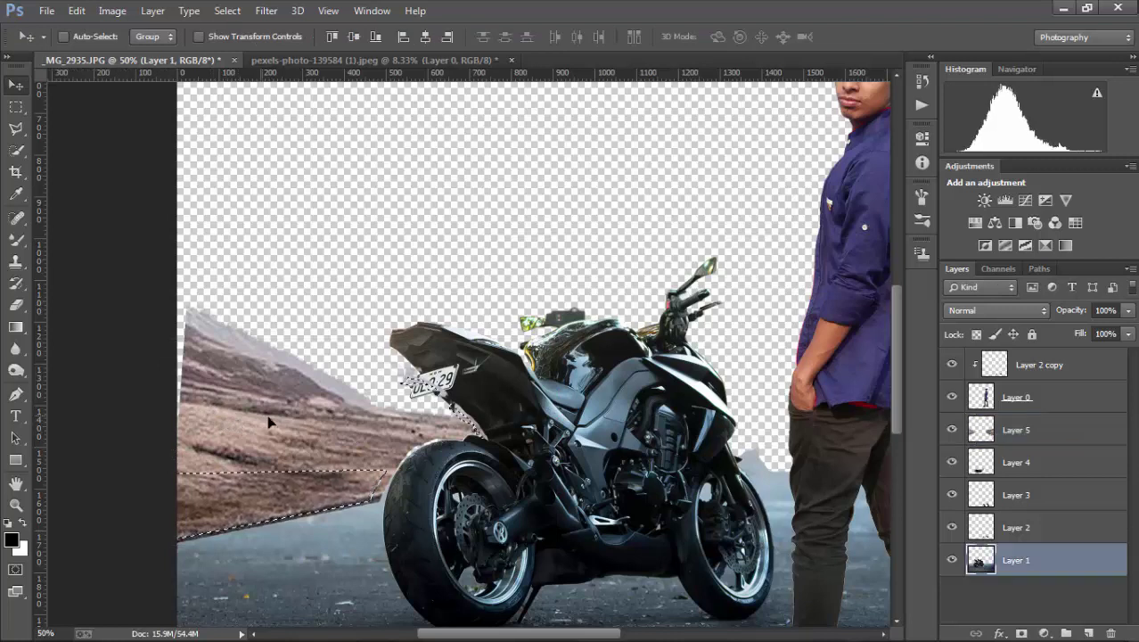
Tilt the left part of Layer 5's hillside about -1.7° and stretch it toward the edge.
left_click(1041, 426)
left_click(16, 106)
left_click_drag(177, 125, 544, 580)
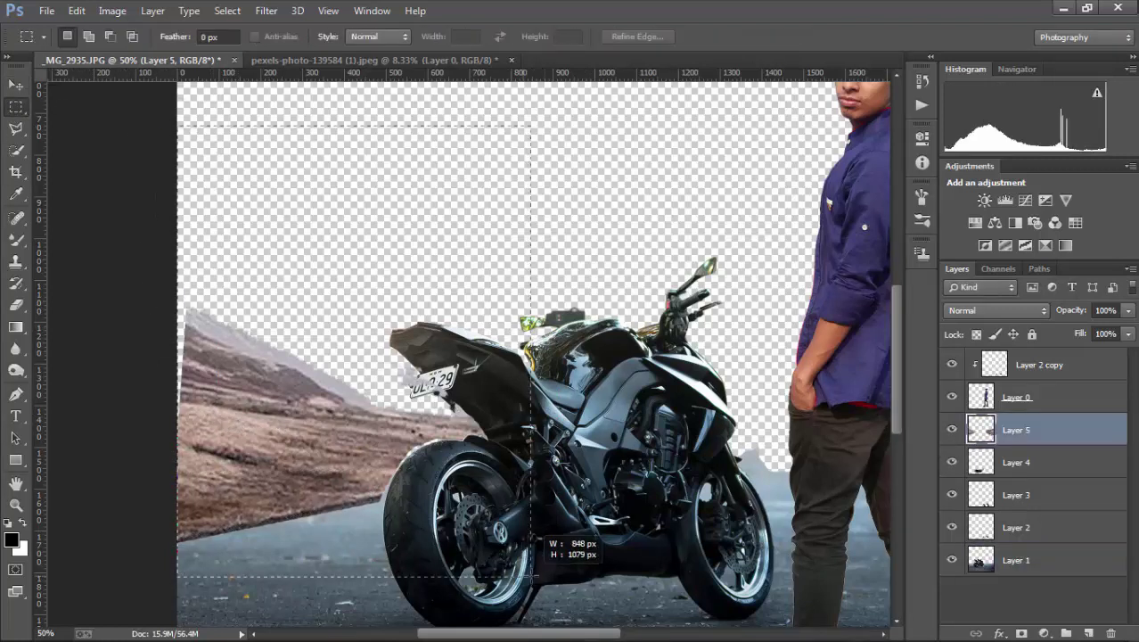
key("ctrl+t")
mouse_move(163, 370)
left_mouse_down()
mouse_move(160, 385)
mouse_move(168, 365)
left_mouse_up()
key("Return")
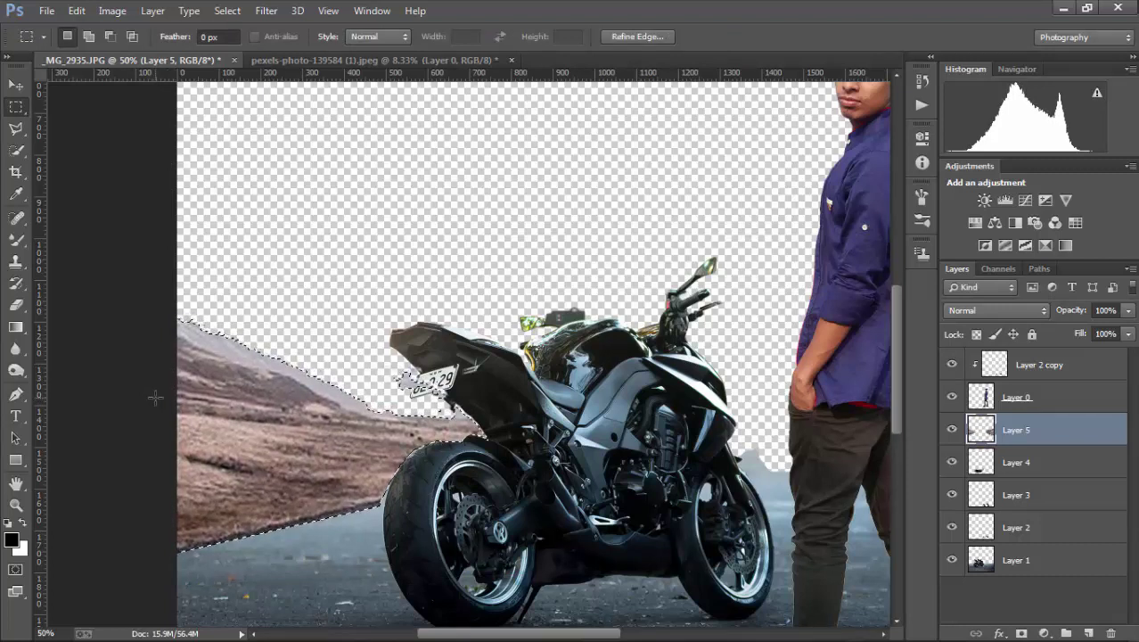
key("ctrl+d")
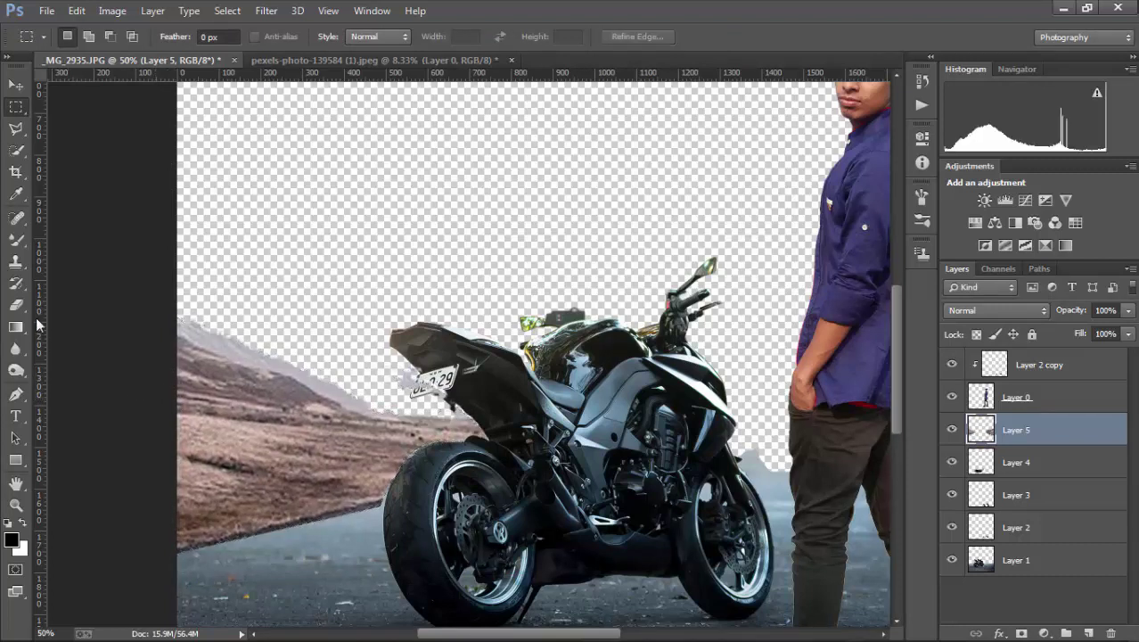
Erase the hill overlapping the motorcycle's licence plate and view the whole composite.
key("e")
left_click_drag(425, 385, 444, 381)
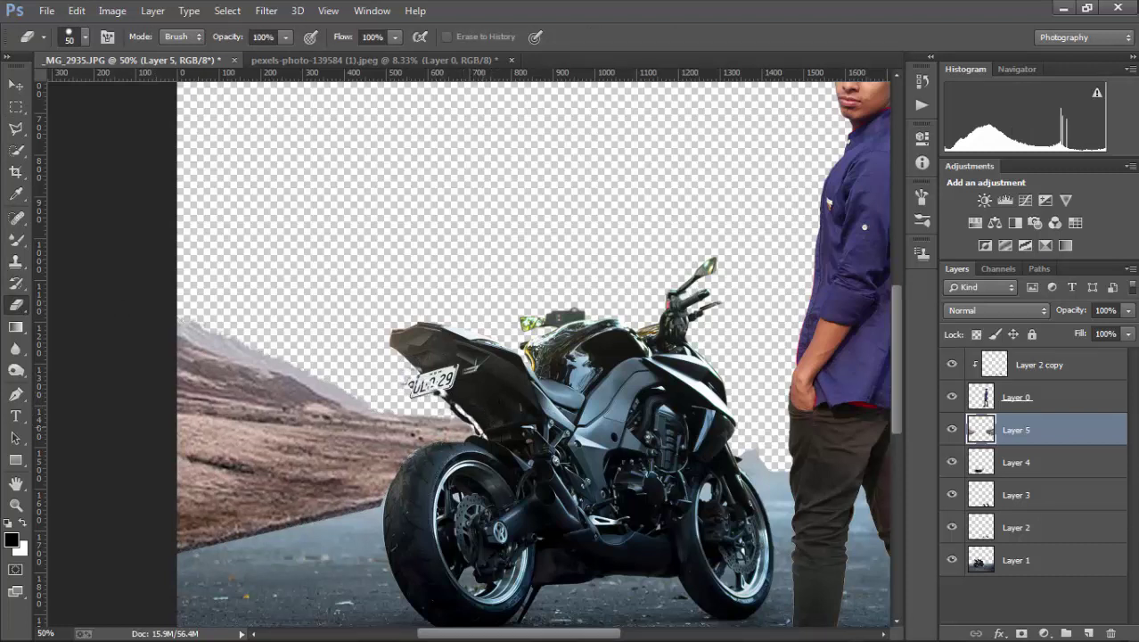
left_click(16, 84)
key("ctrl+minus")
key("ctrl+minus")
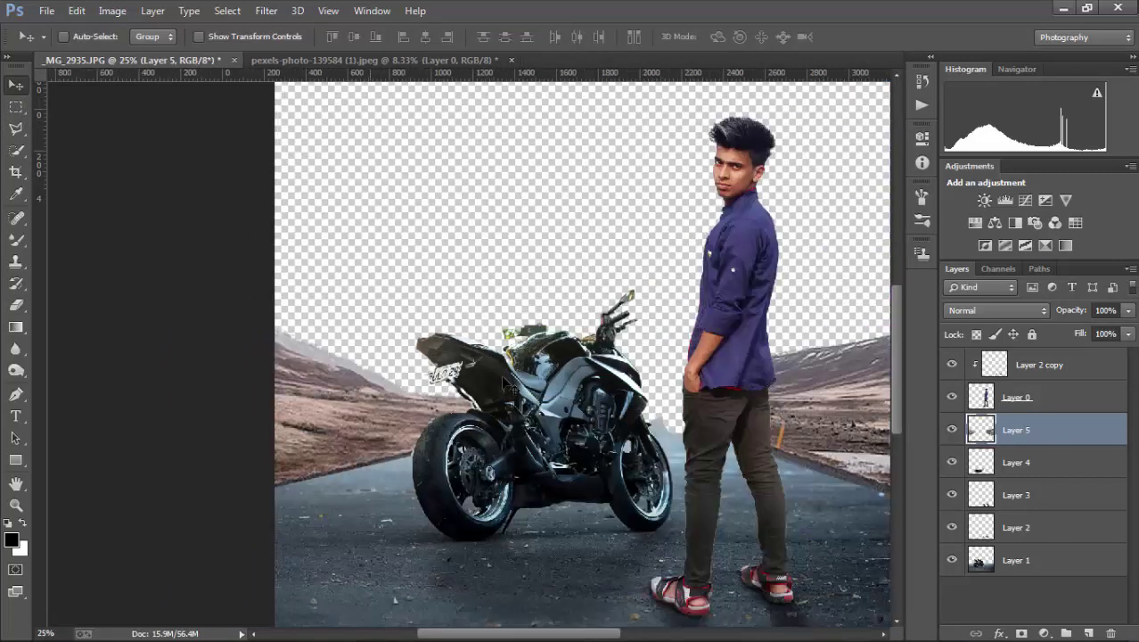
key("ctrl+minus")
key("ctrl+minus")
key("ctrl+minus")
key("ctrl+plus")
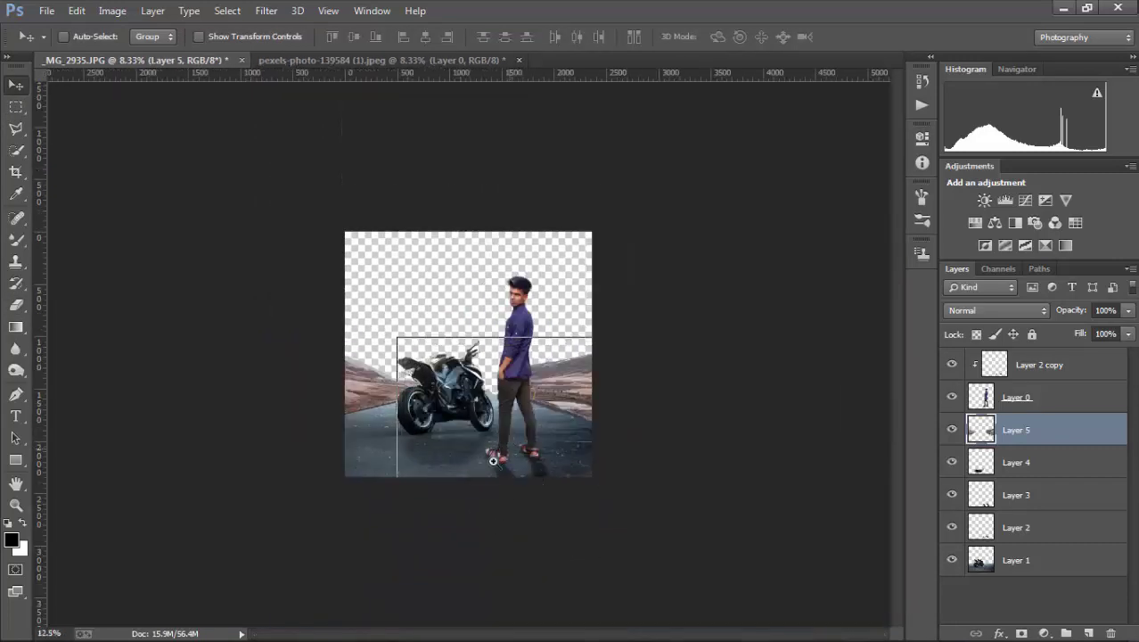
key("ctrl+plus")
key("ctrl+plus")
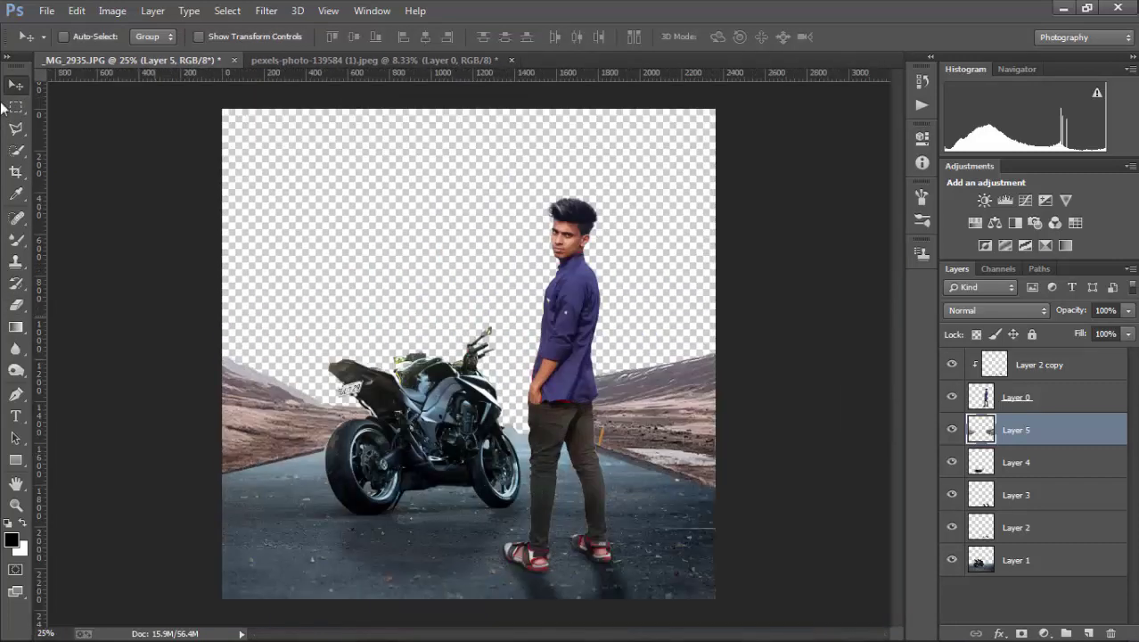
left_click(46, 11)
Close the pexels road photo without saving and bring the stormy sky image into MG_2935.
left_click(517, 64)
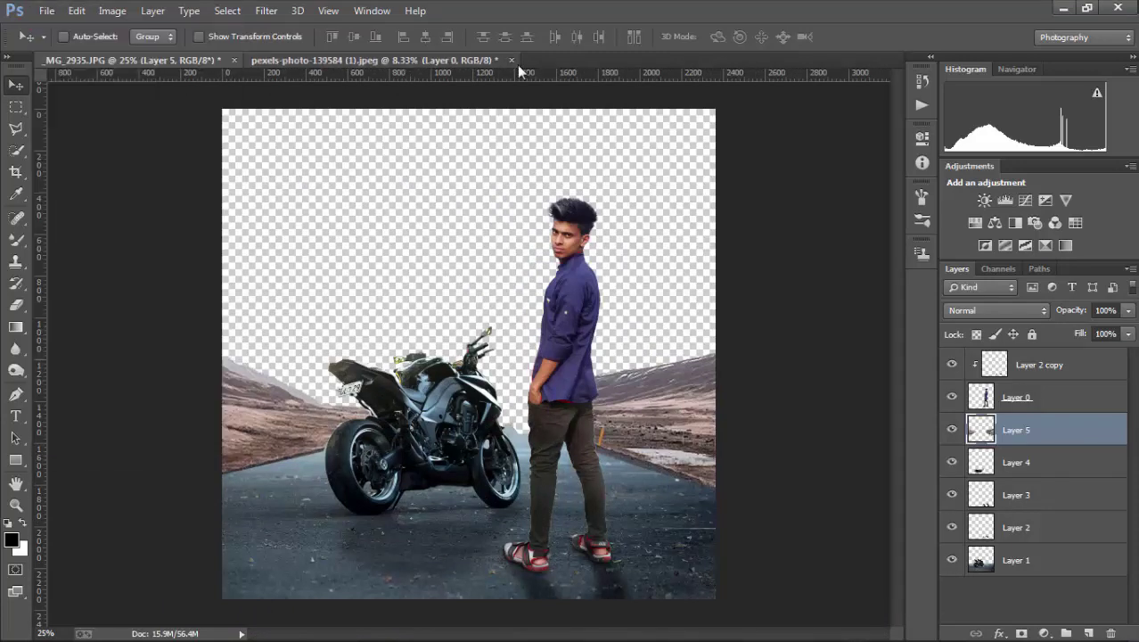
left_click(578, 256)
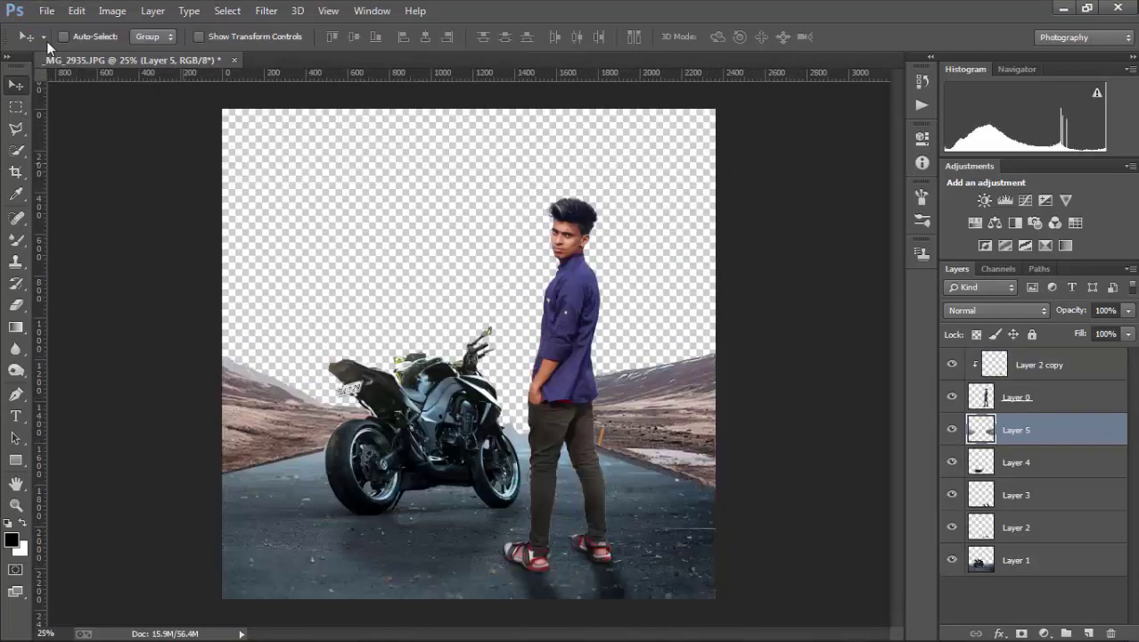
left_click(45, 10)
left_click(62, 49)
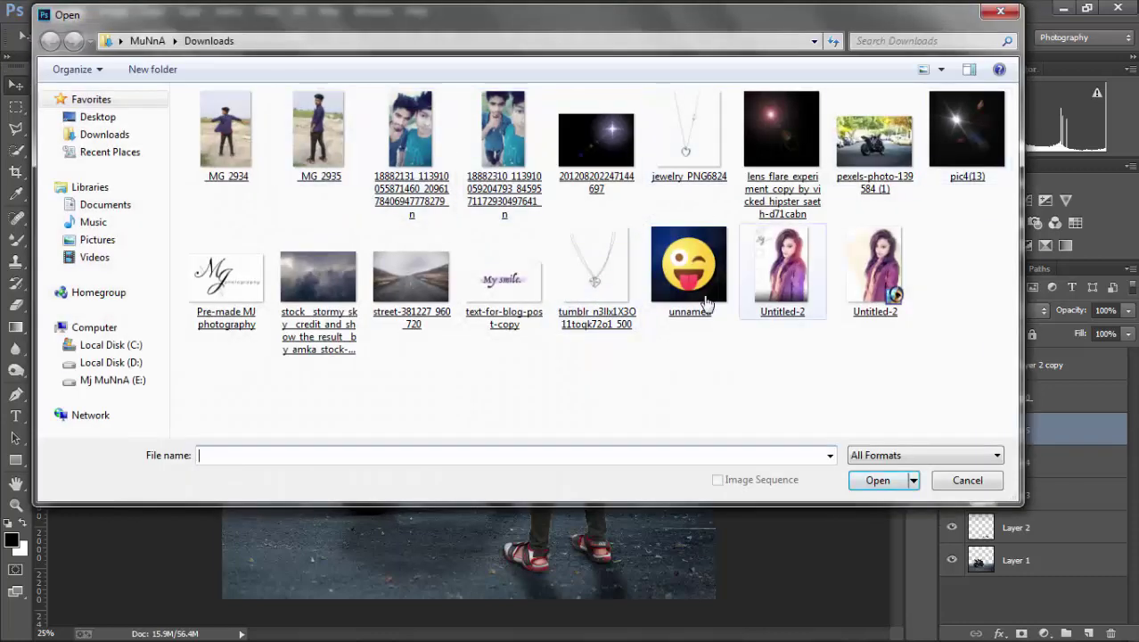
double_click(330, 298)
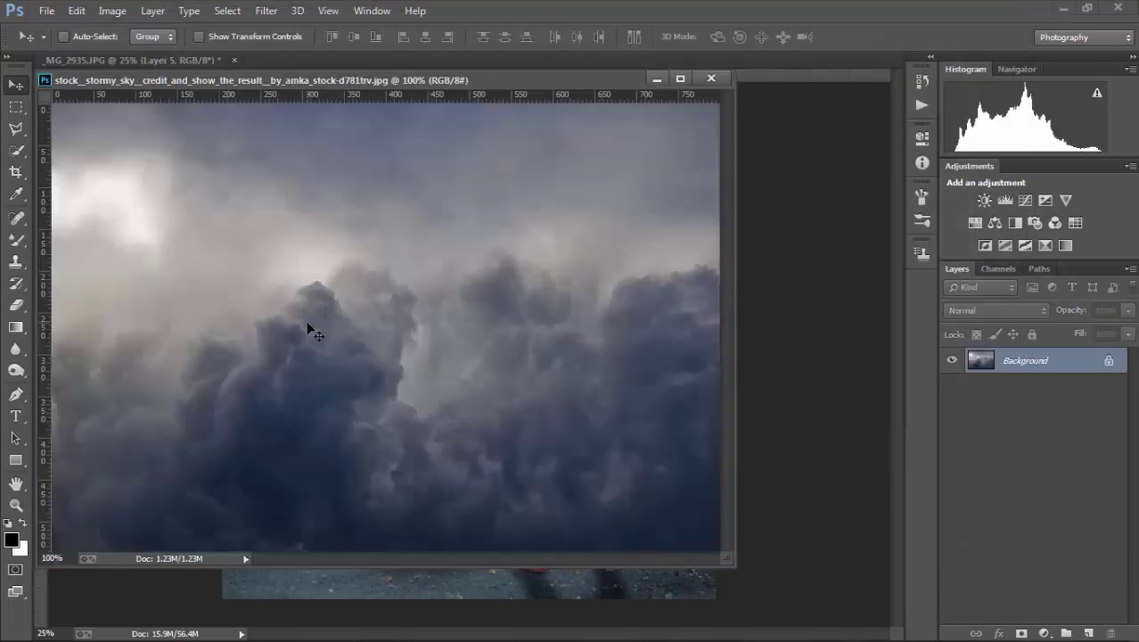
left_click_drag(805, 321, 793, 287)
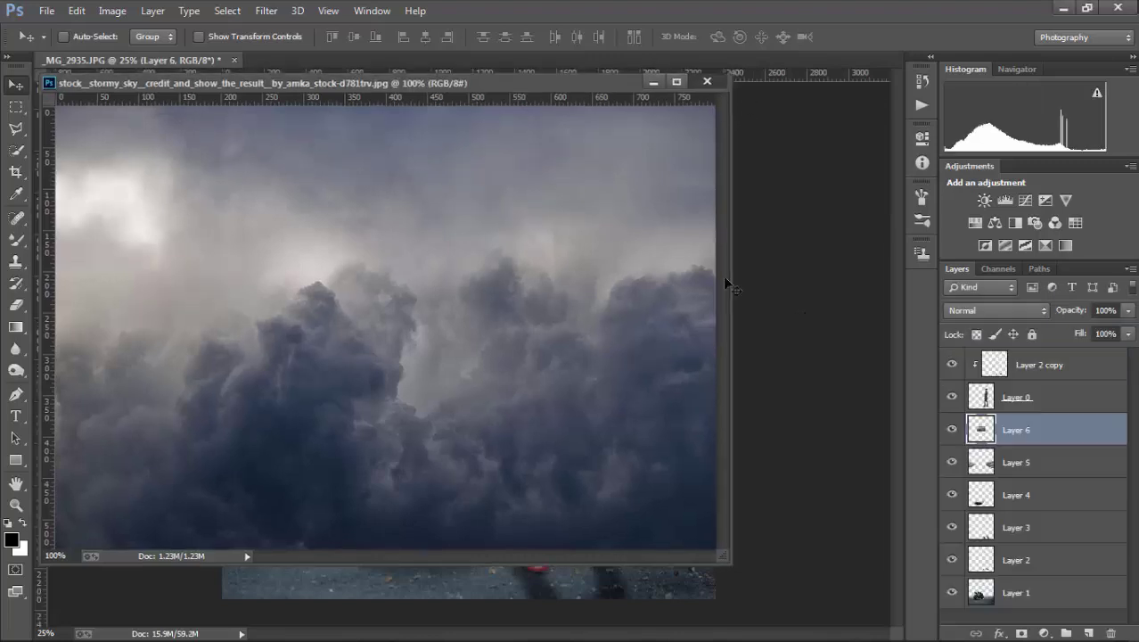
left_click(710, 78)
Position and scale the sky as Layer 6, placing it below Layer 1.
left_click_drag(557, 326, 473, 230)
left_click_drag(1114, 429, 1062, 579)
mouse_move(435, 284)
left_mouse_down()
mouse_move(357, 189)
mouse_move(761, 468)
left_mouse_up()
key("ctrl+t")
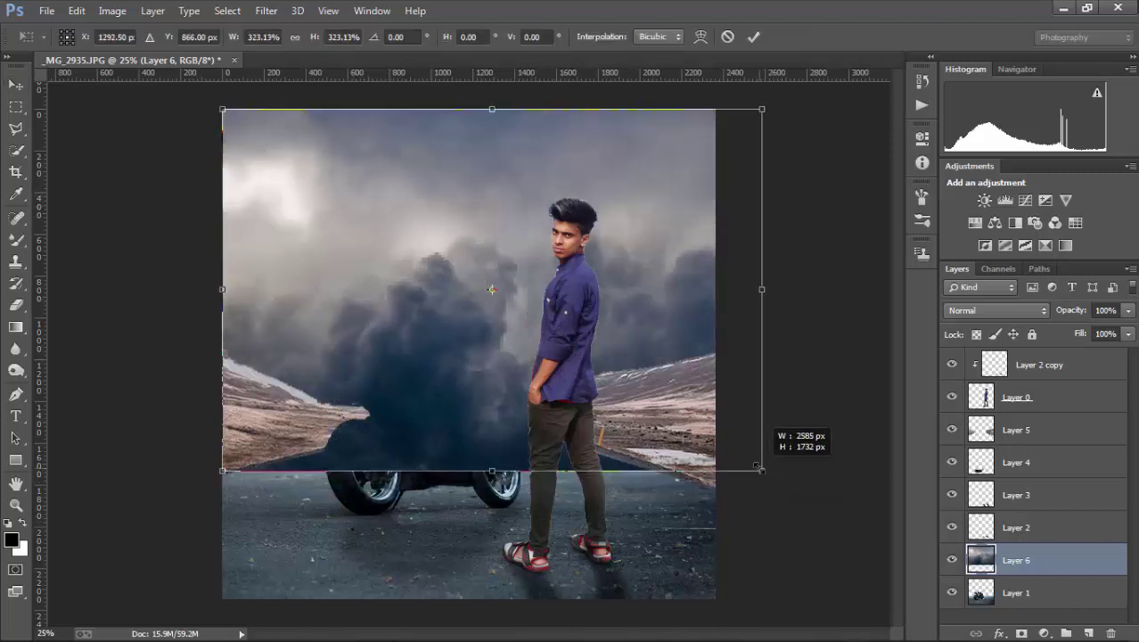
key("Return")
key("ctrl+bracketleft")
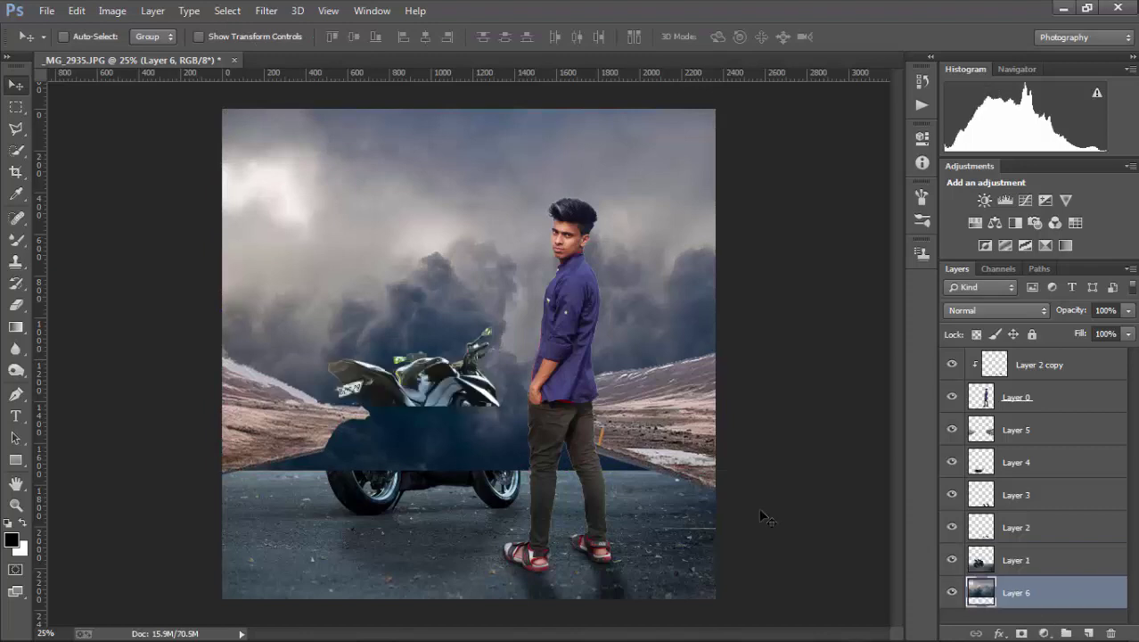
mouse_move(635, 273)
left_mouse_down()
mouse_move(638, 344)
mouse_move(634, 282)
mouse_move(639, 265)
mouse_move(657, 272)
left_mouse_up()
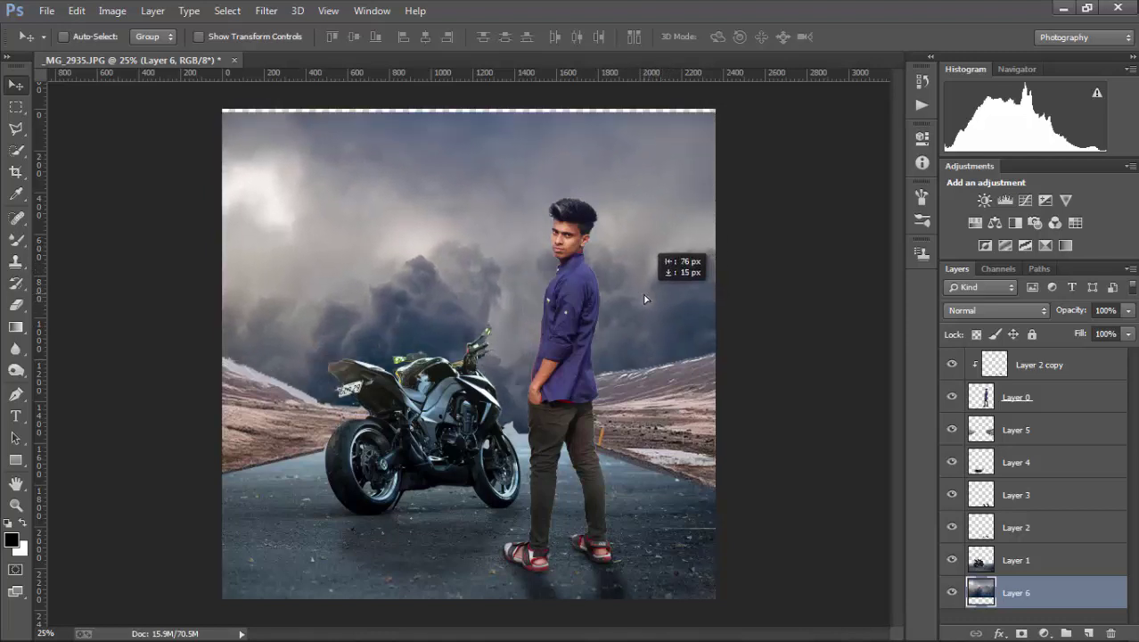
left_click_drag(658, 272, 648, 301)
Rotate the sky about 180°, widen and shorten it, flip it horizontally and shift it right.
key("ctrl+t")
mouse_move(821, 203)
left_mouse_down()
mouse_move(731, 213)
mouse_move(814, 161)
mouse_move(818, 173)
left_mouse_up()
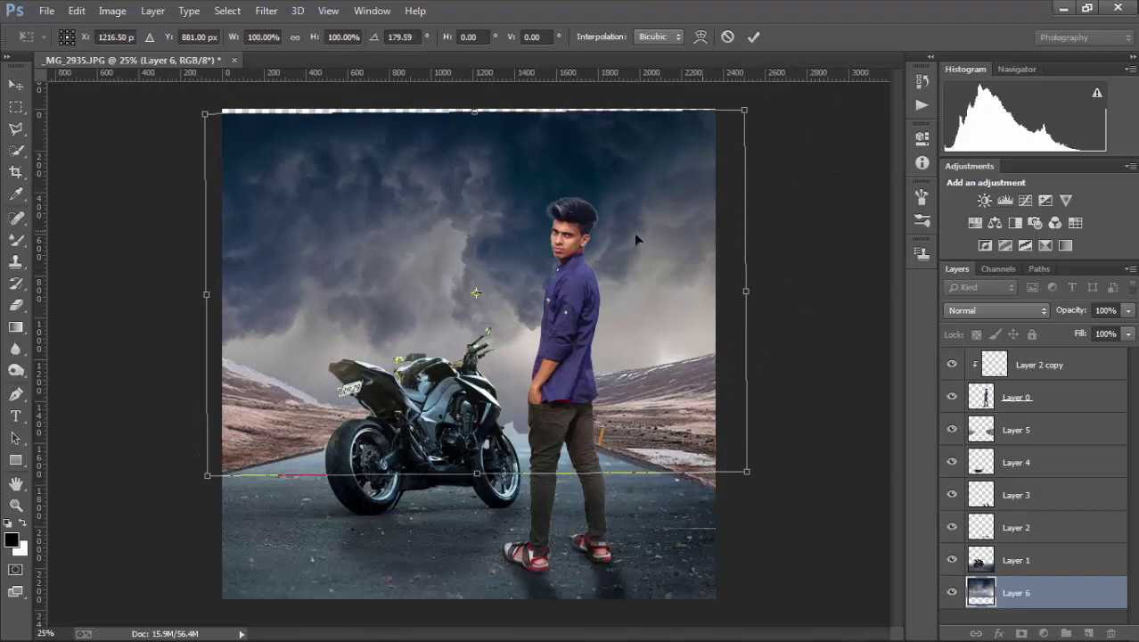
left_click_drag(633, 232, 593, 221)
left_click_drag(178, 281, 12, 287)
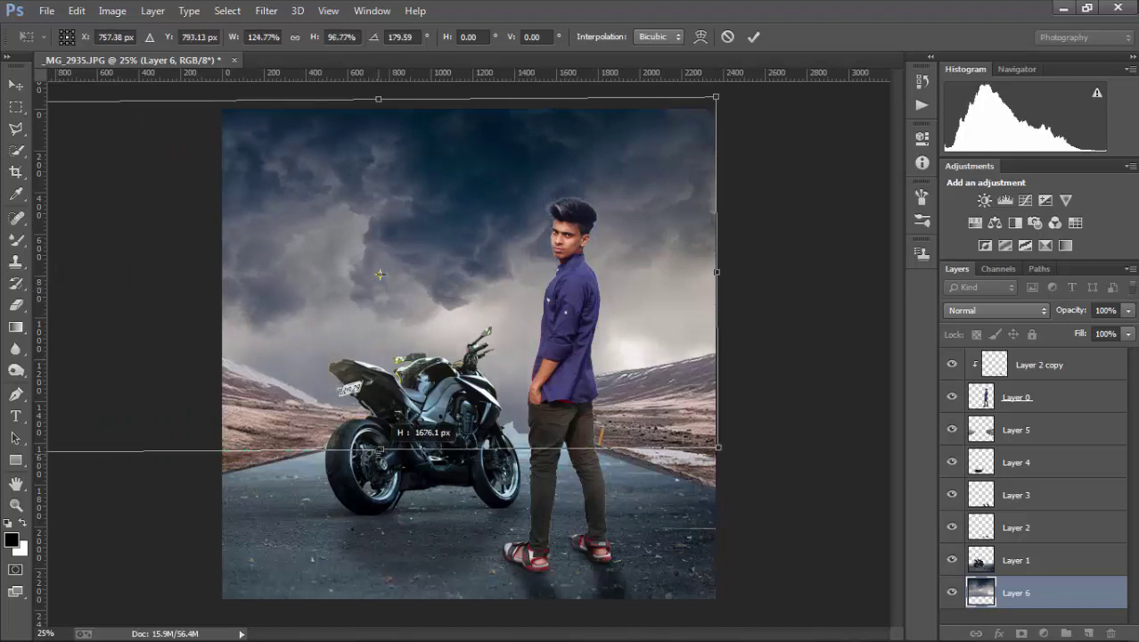
left_click_drag(379, 451, 381, 440)
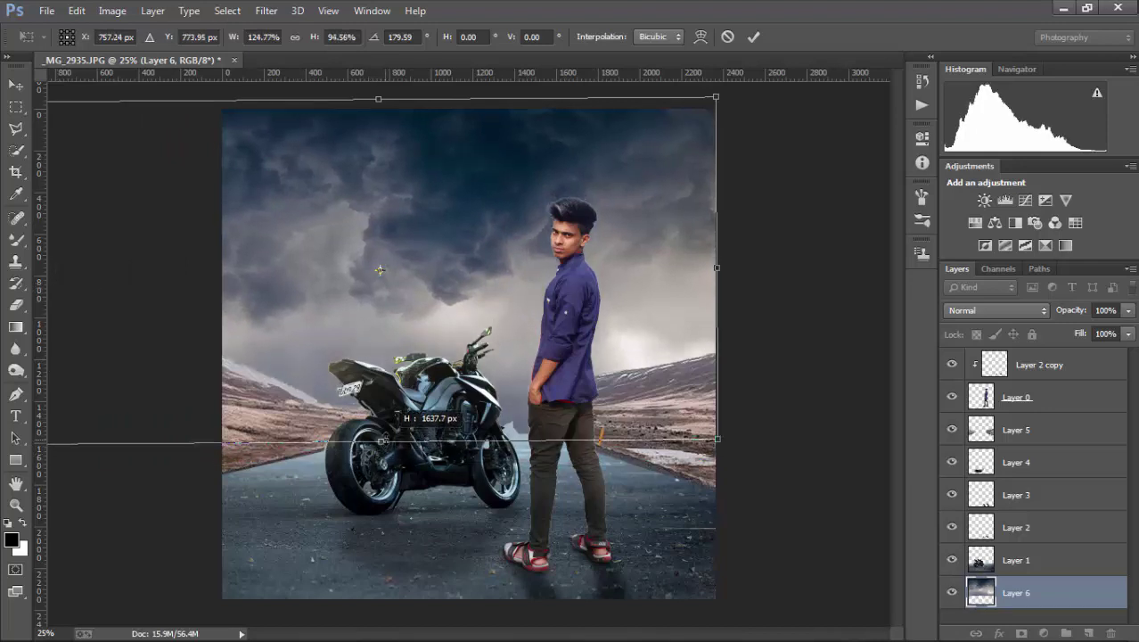
right_click(478, 354)
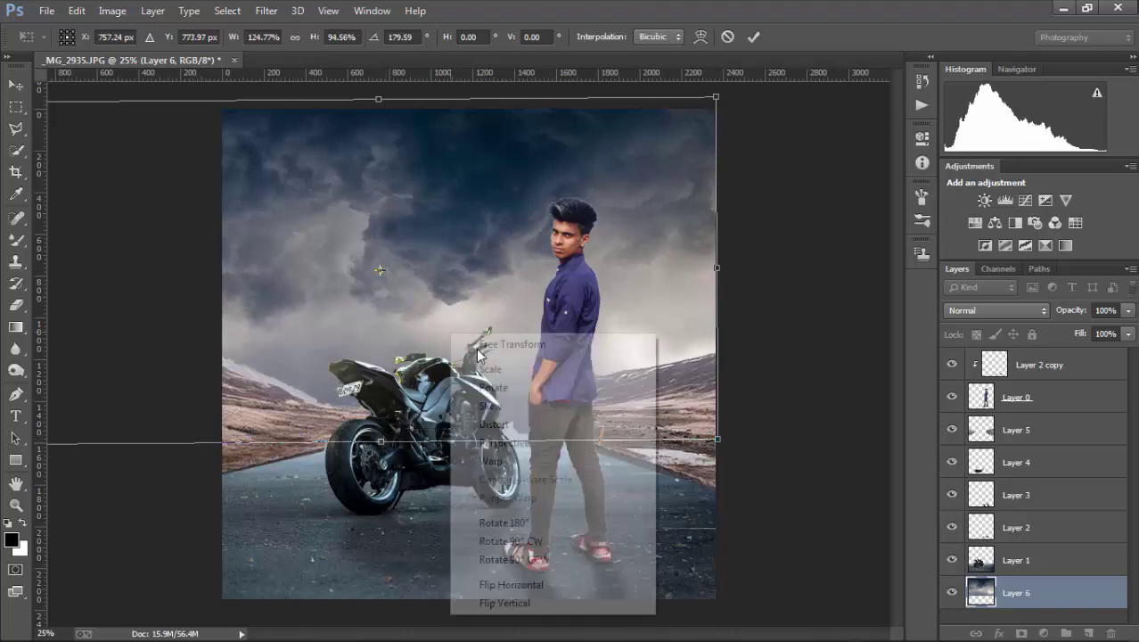
left_click(505, 585)
mouse_move(488, 343)
left_mouse_down()
mouse_move(673, 339)
mouse_move(656, 308)
mouse_move(613, 324)
mouse_move(603, 306)
left_mouse_up()
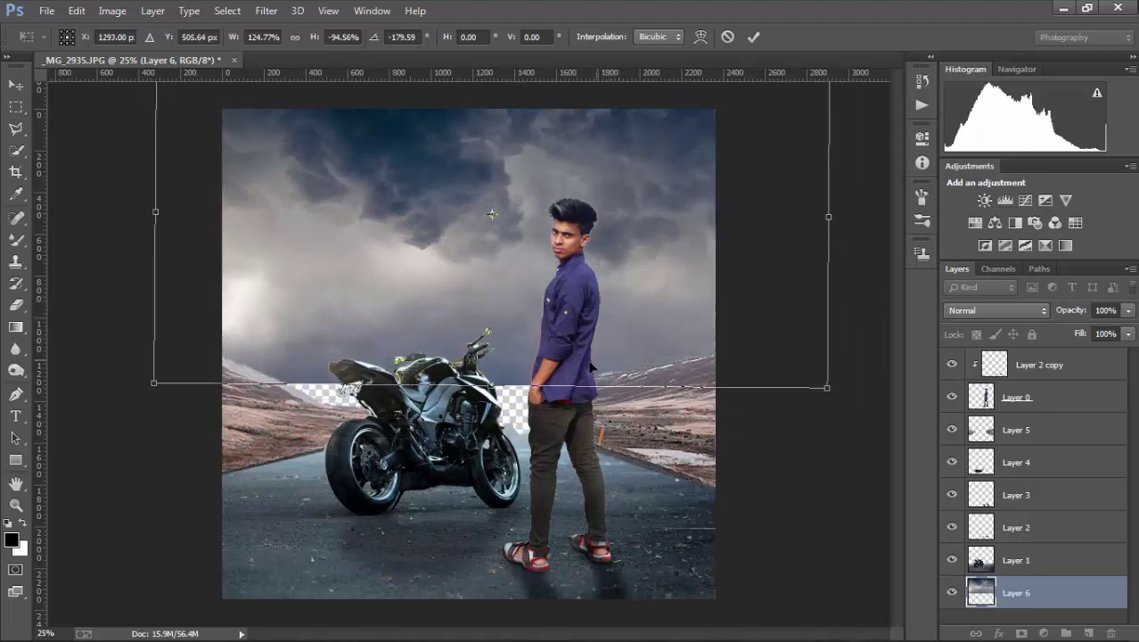
key("Return")
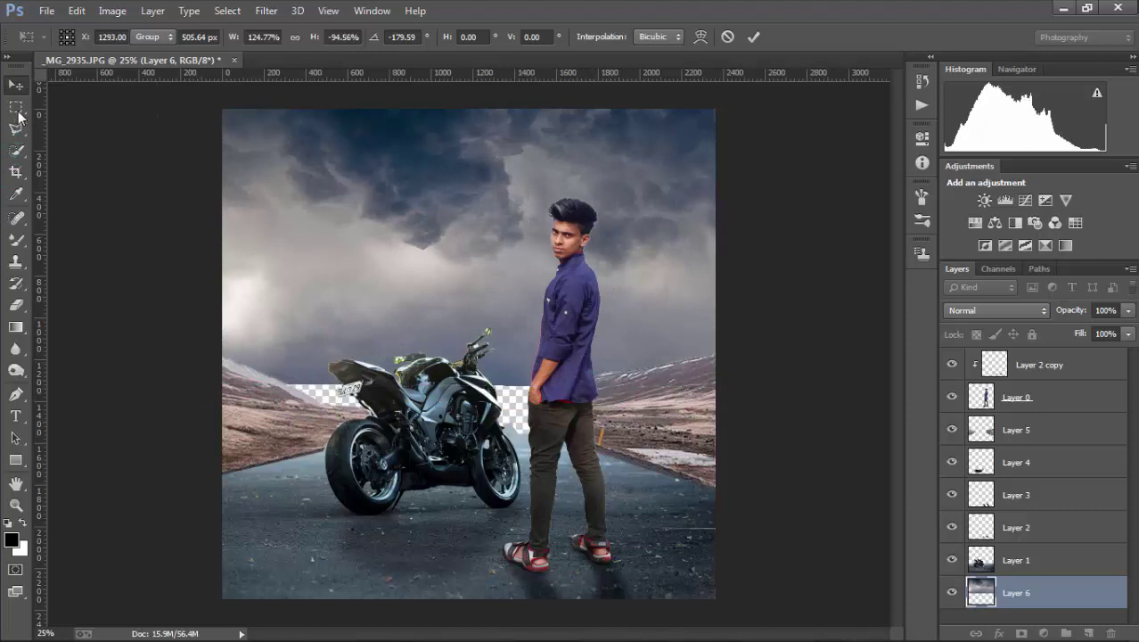
Stretch the sky strip above the horizon downward to fill the gaps.
key("m")
mouse_move(179, 298)
left_mouse_down()
mouse_move(564, 495)
mouse_move(768, 549)
left_mouse_up()
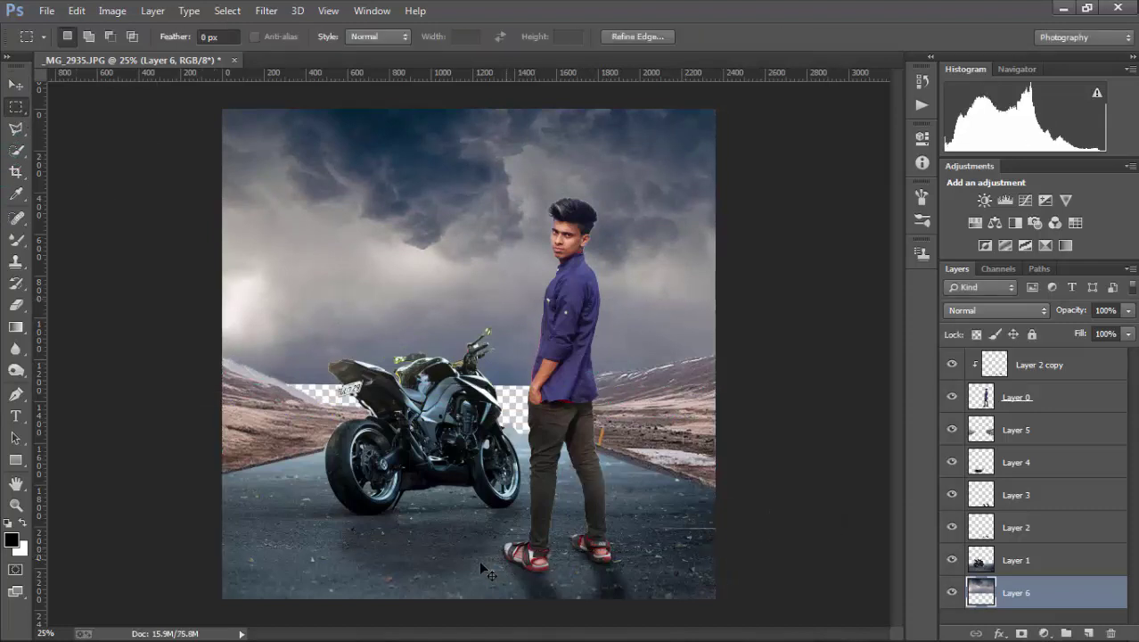
key("ctrl+t")
mouse_move(468, 578)
left_mouse_down()
mouse_move(468, 628)
mouse_move(475, 571)
mouse_move(465, 579)
left_mouse_up()
key("ctrl+minus")
key("Return")
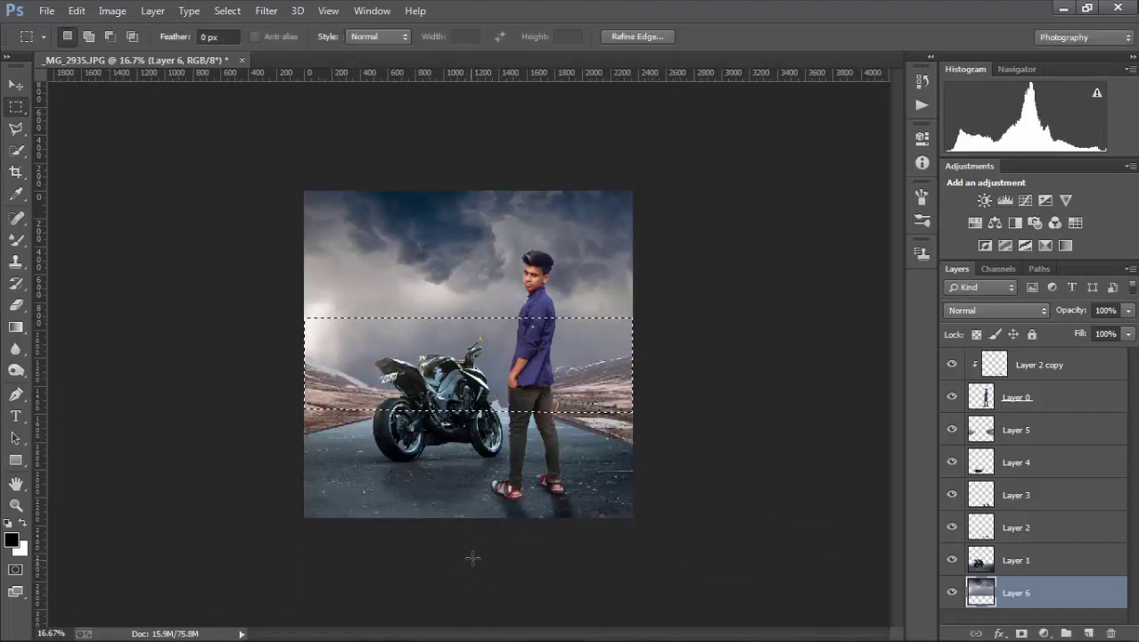
key("ctrl+d")
key("ctrl+plus")
key("ctrl+plus")
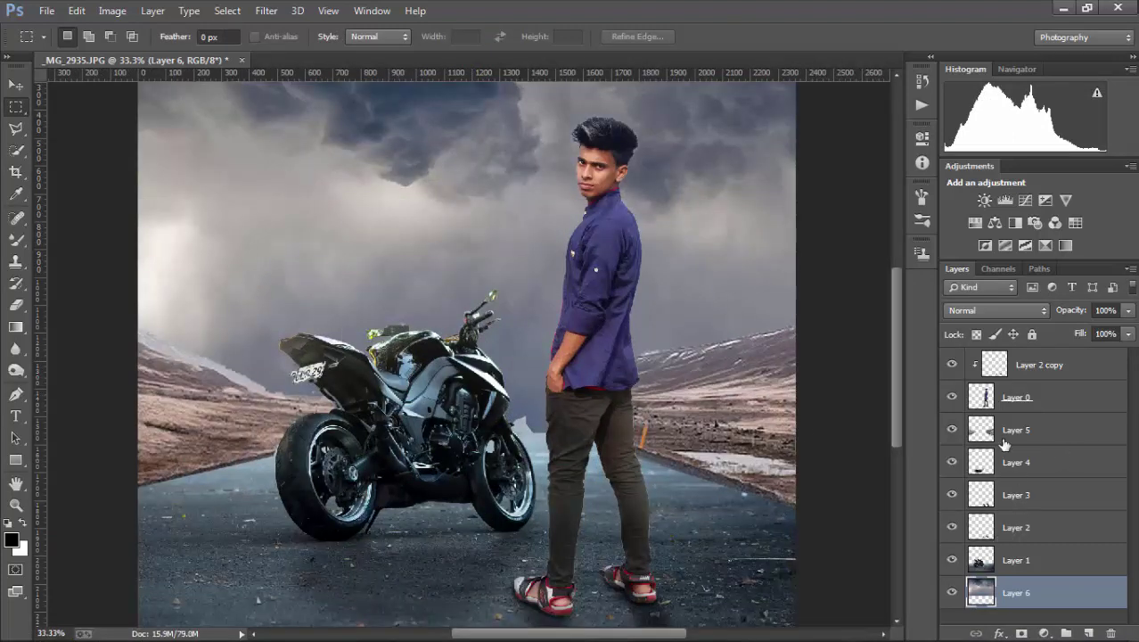
Set up a soft 0%-hardness eraser at about 250 px on Layer 5.
left_click(1004, 437)
left_click(17, 305)
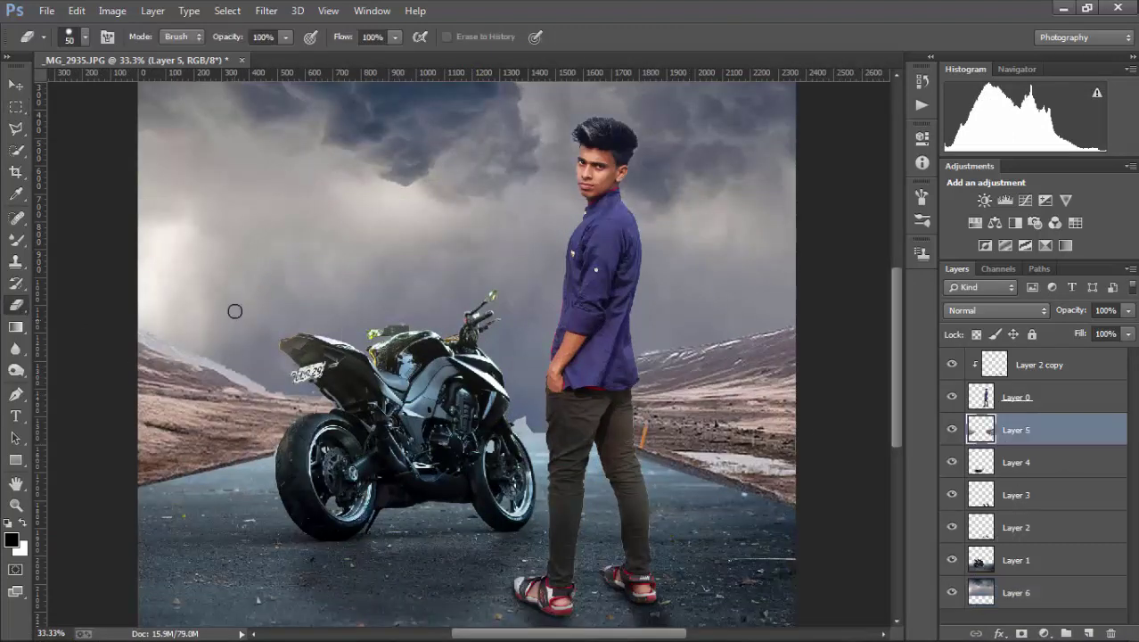
right_click(276, 264)
left_click_drag(406, 305, 429, 305)
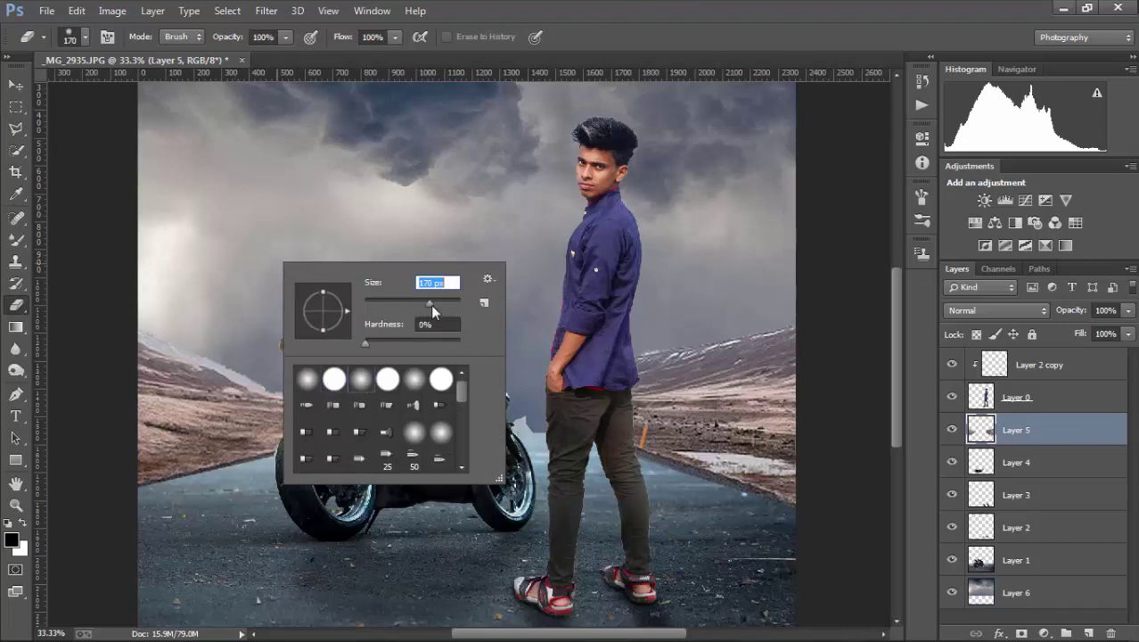
key("Return")
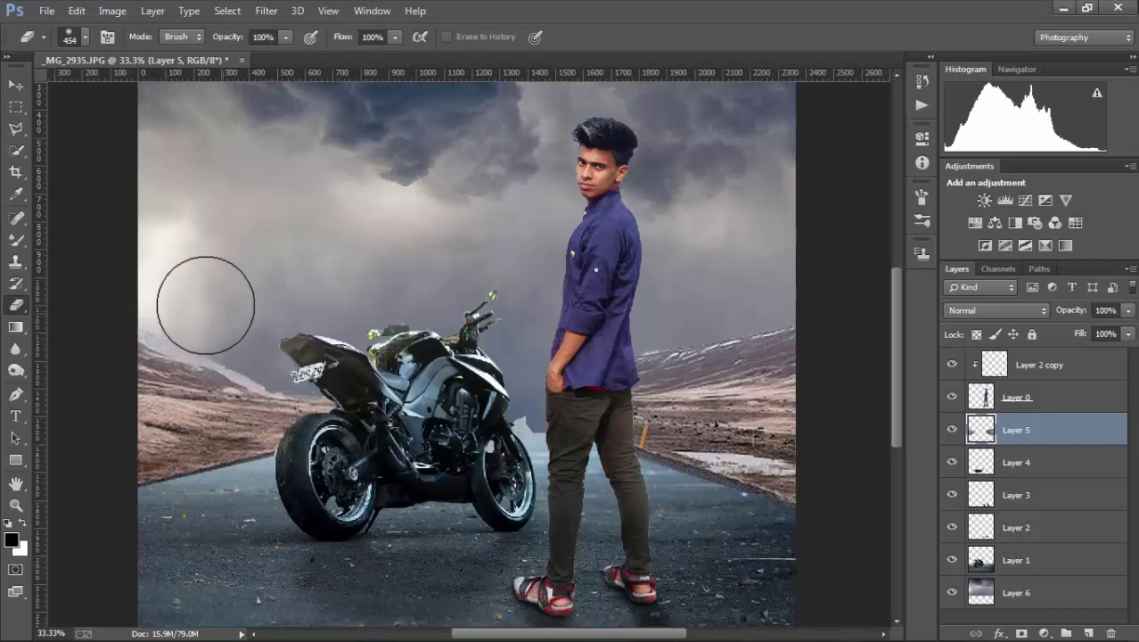
key("bracketleft")
key("bracketleft")
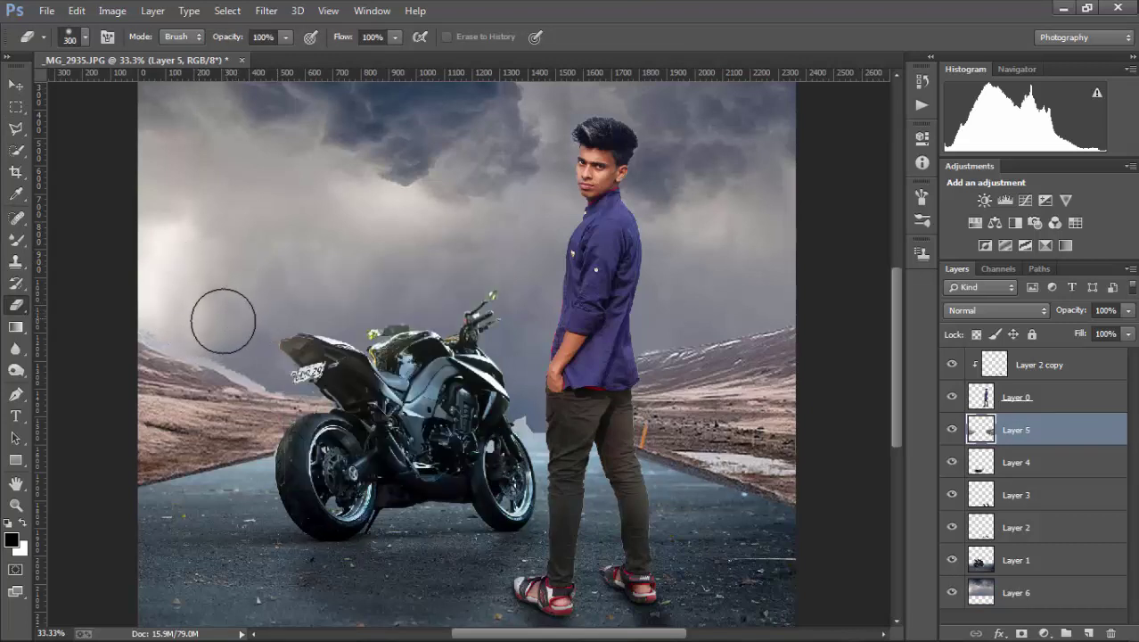
key("bracketleft")
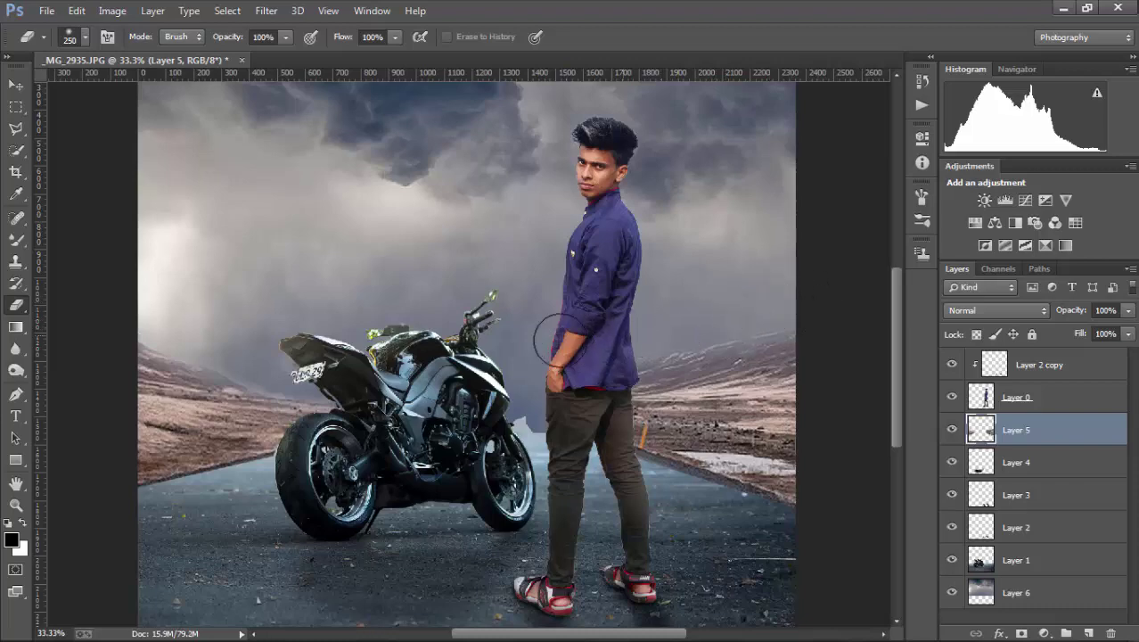
key("ctrl+minus")
key("ctrl+minus")
key("ctrl+minus")
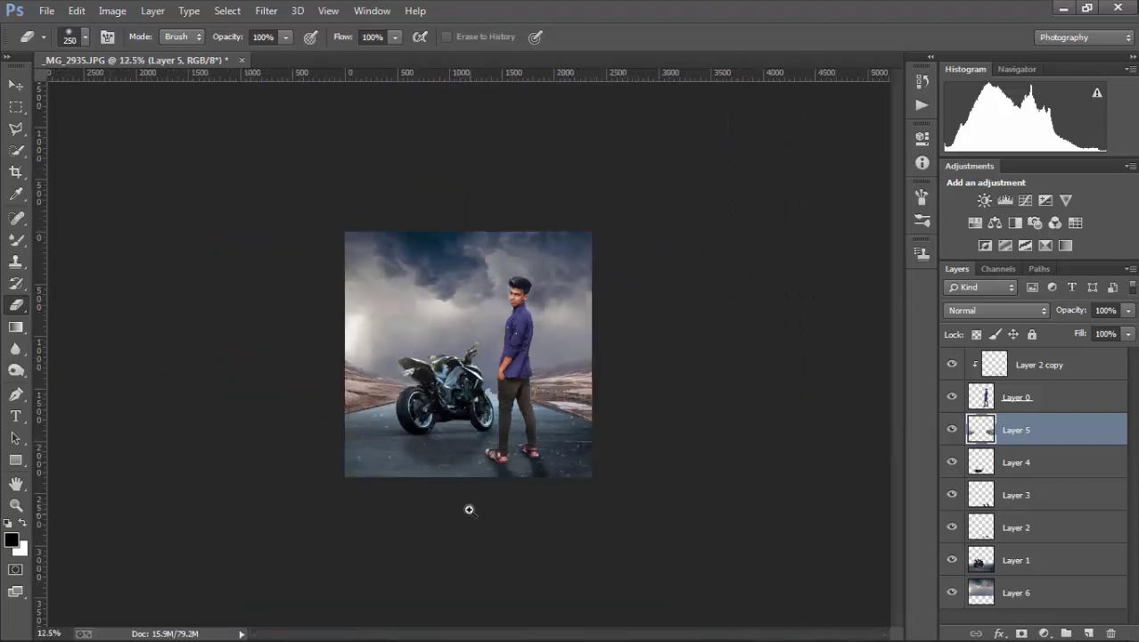
left_click_drag(469, 509, 568, 432)
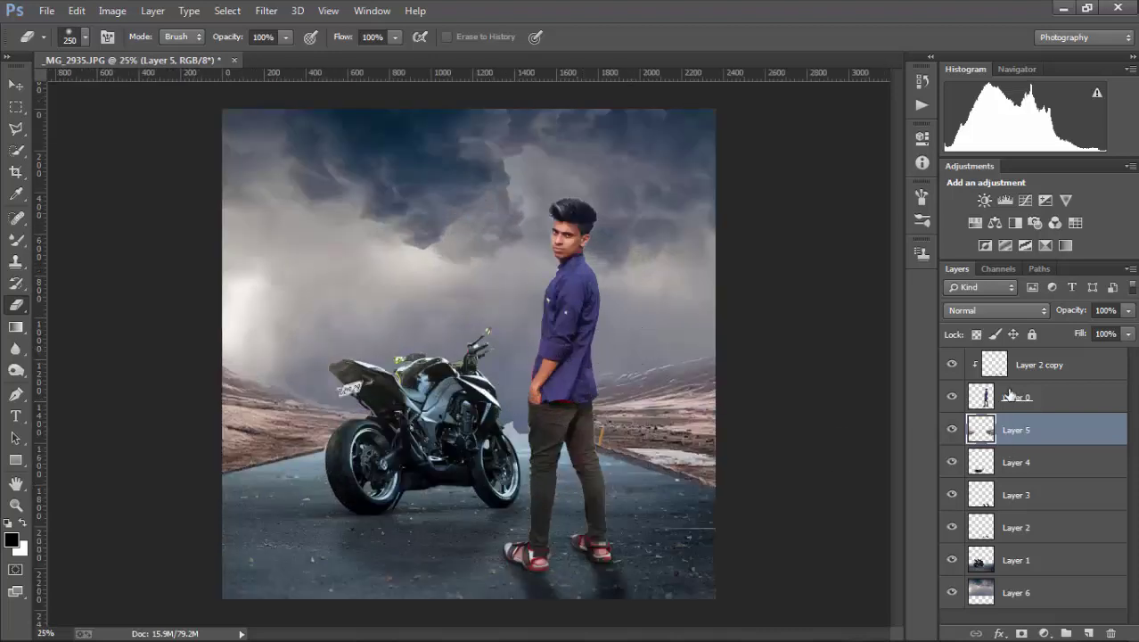
left_click(1011, 559)
Zoom in on the gap between the motorcycle and the jeans and check the eraser settings.
left_click(510, 446, "ctrl")
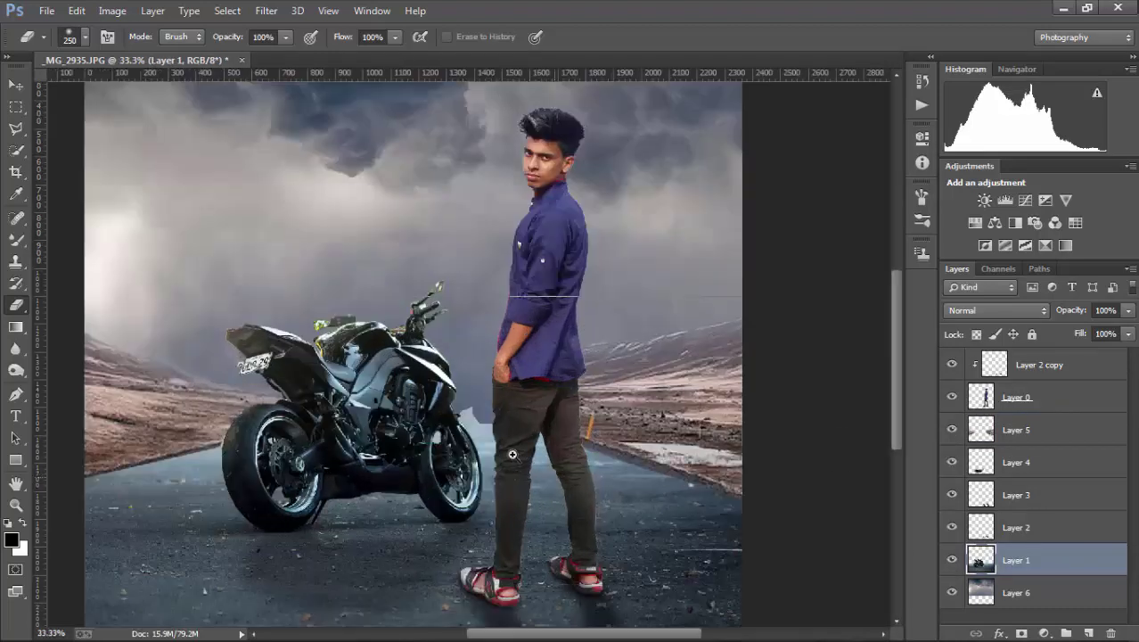
left_click(464, 410, "ctrl")
left_click(412, 376, "ctrl")
left_click(412, 376, "ctrl")
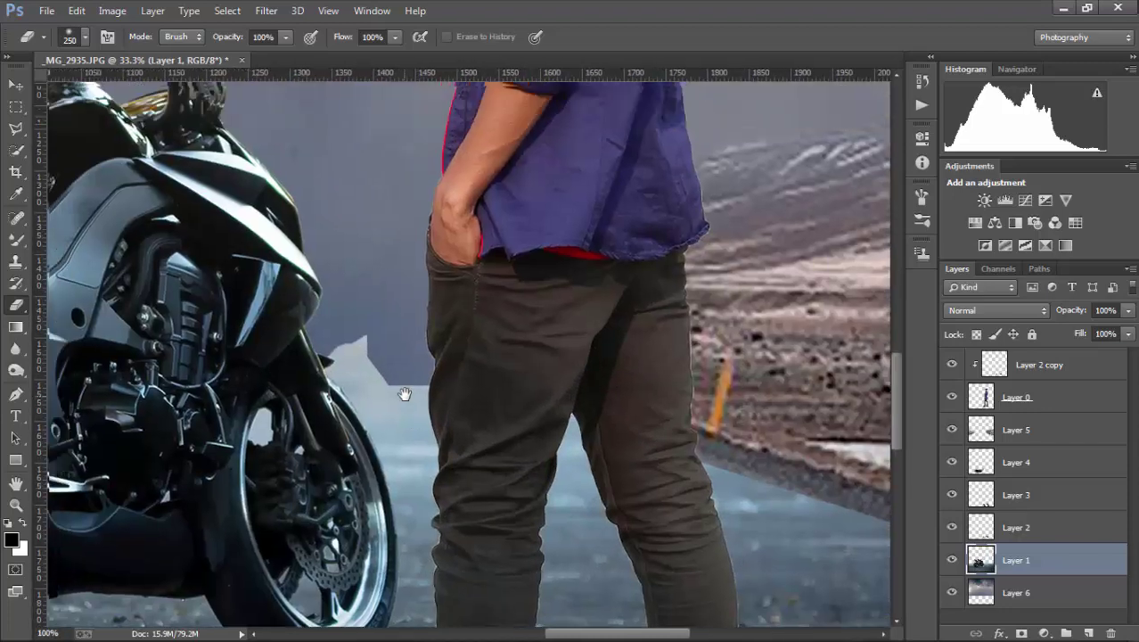
key("ctrl+z")
key("ctrl+z")
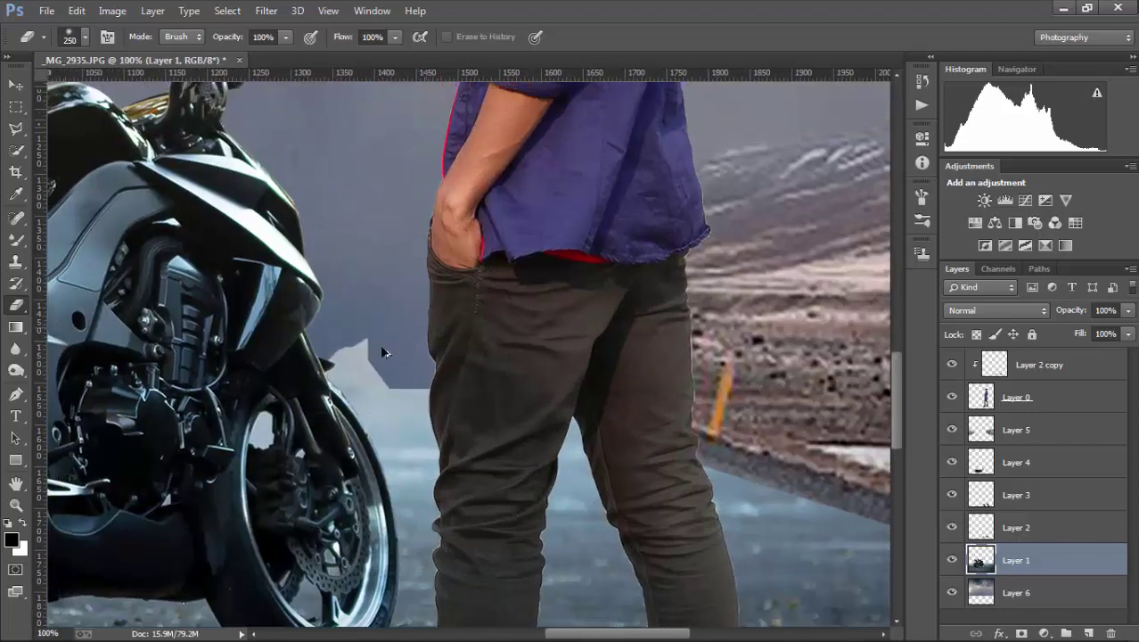
key("alt+bracketright")
key("alt+bracketright")
key("alt+bracketright")
right_click(405, 308)
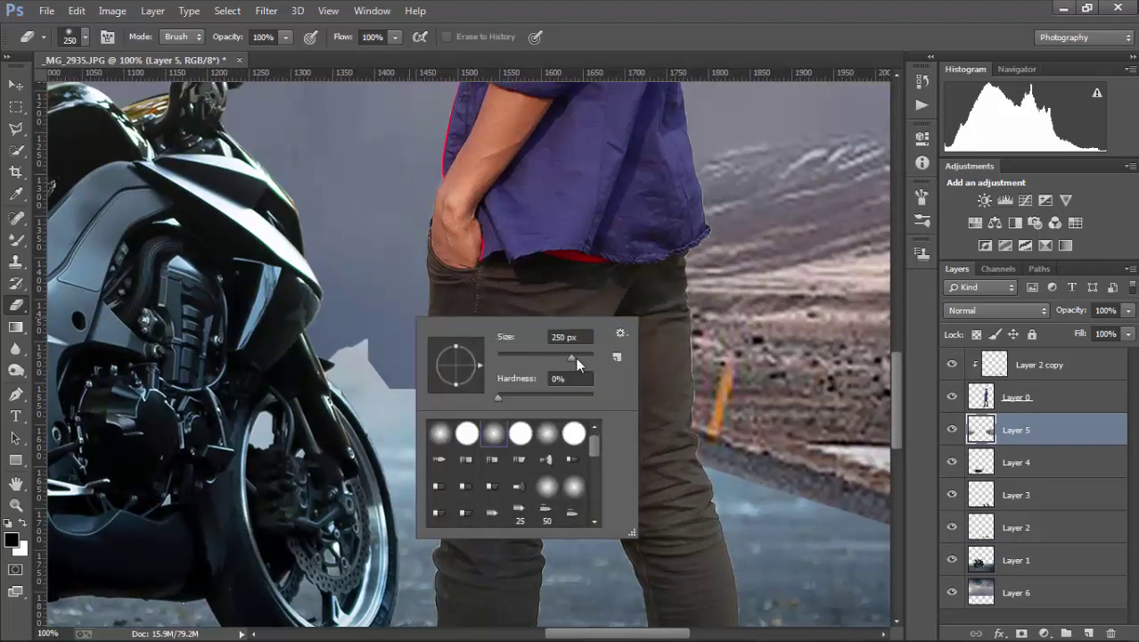
left_click(388, 331)
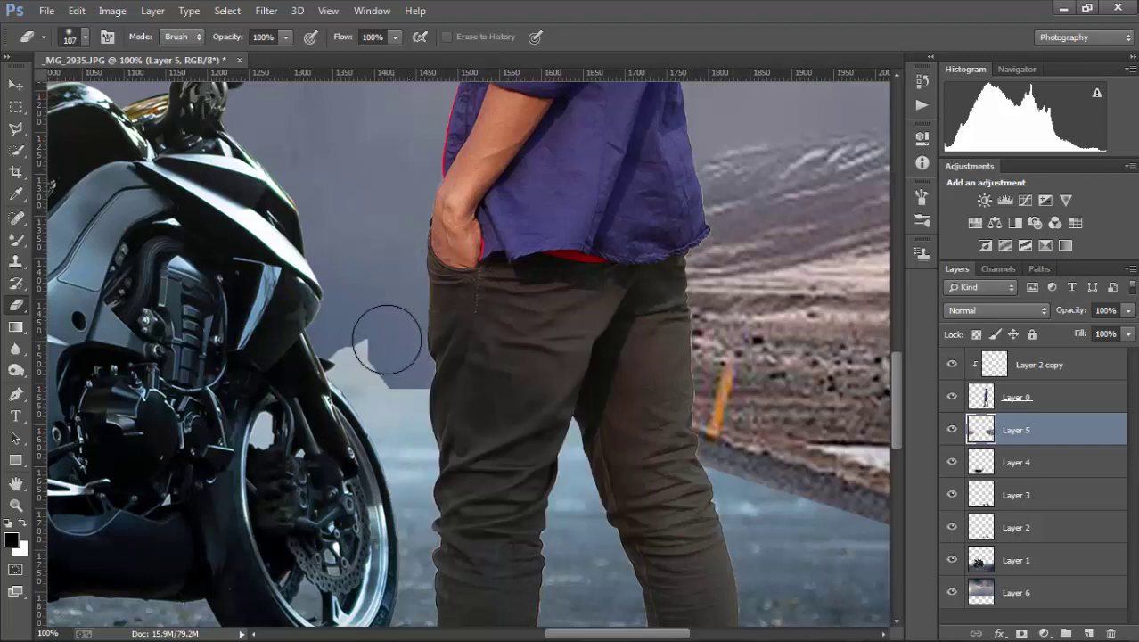
Erase the light-blue patches on Layer 1 between the bike and the jeans, then zoom out.
left_click(1016, 554)
mouse_move(420, 360)
left_mouse_down()
mouse_move(371, 341)
mouse_move(442, 355)
left_mouse_up()
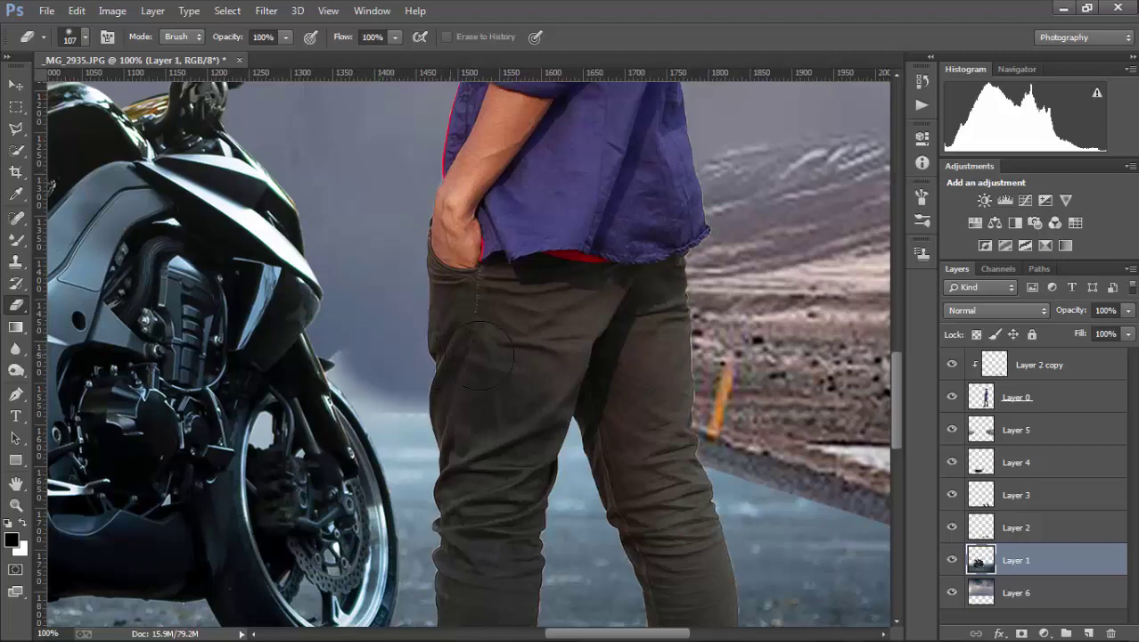
left_click(358, 337, "ctrl")
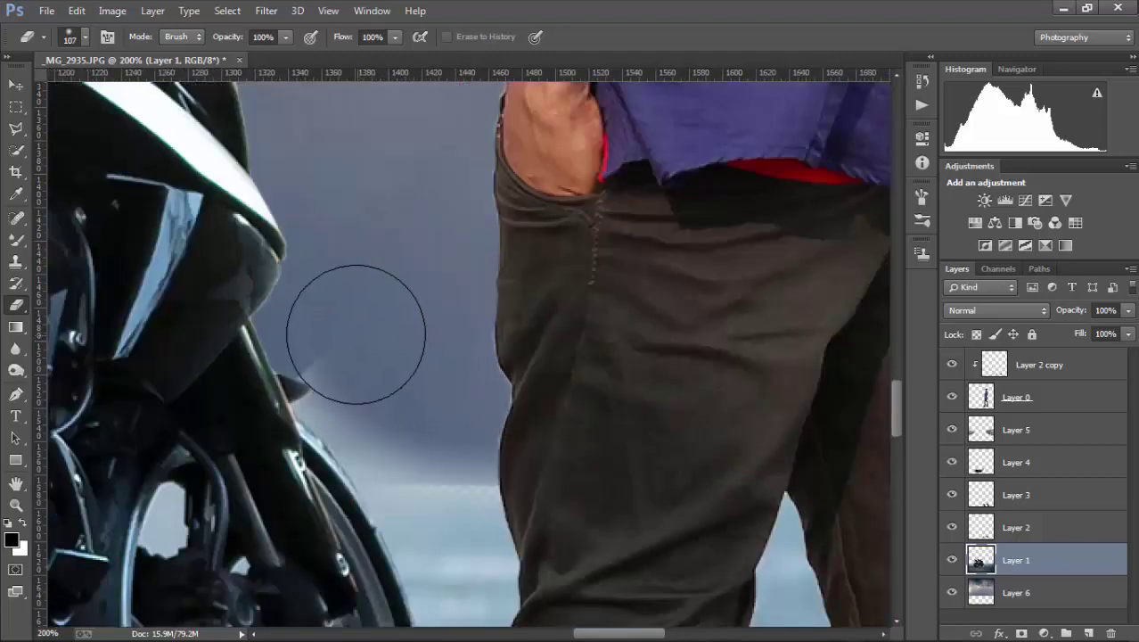
mouse_move(355, 334)
left_mouse_down()
mouse_move(365, 328)
mouse_move(368, 381)
left_mouse_up()
key("bracketleft")
left_click_drag(245, 350, 852, 363)
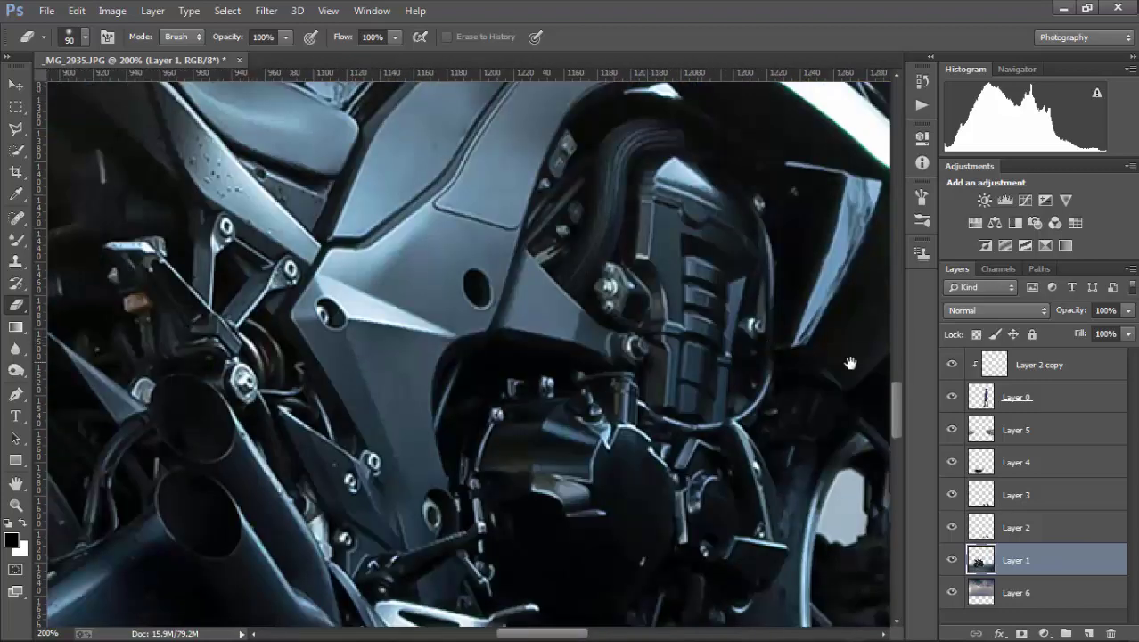
mouse_move(134, 374)
left_mouse_down()
mouse_move(483, 393)
mouse_move(591, 369)
left_mouse_up()
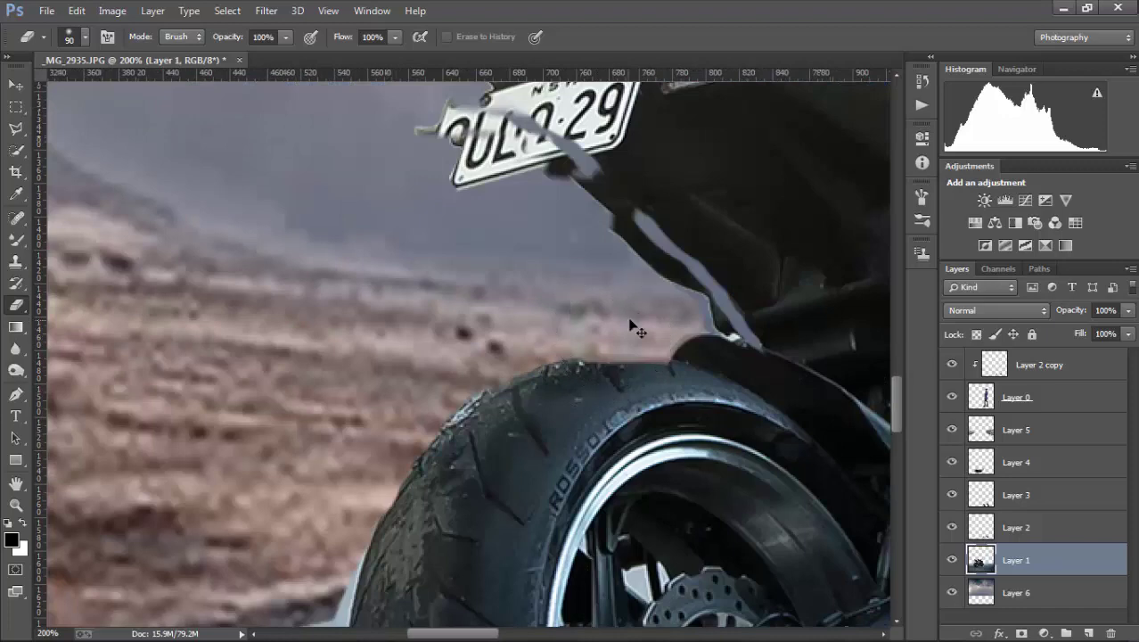
key("ctrl+minus")
key("ctrl+minus")
key("ctrl+minus")
key("ctrl+minus")
key("ctrl+minus")
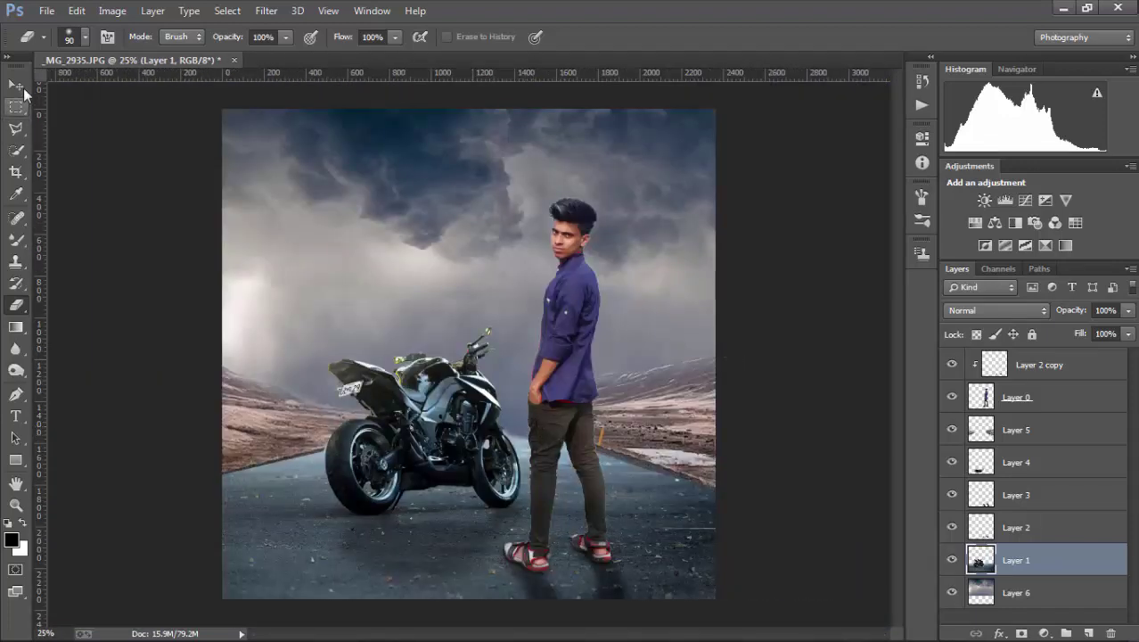
left_click(17, 86)
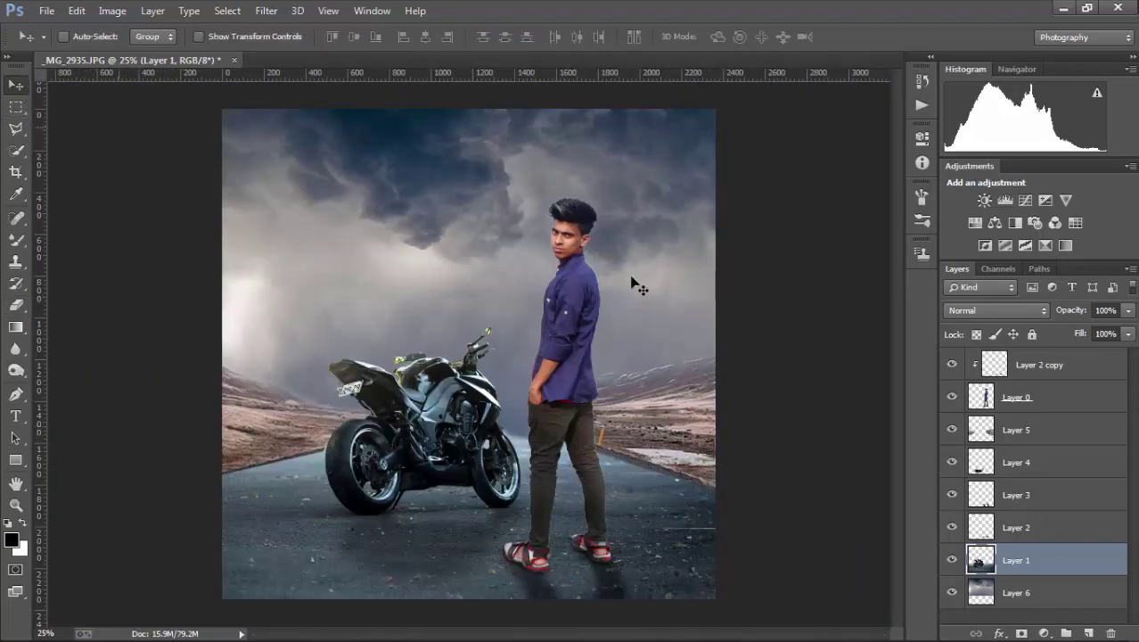
Pull Layer 6's bottom edge down slightly to about 101.66% height.
left_click(1019, 592)
key("ctrl+t")
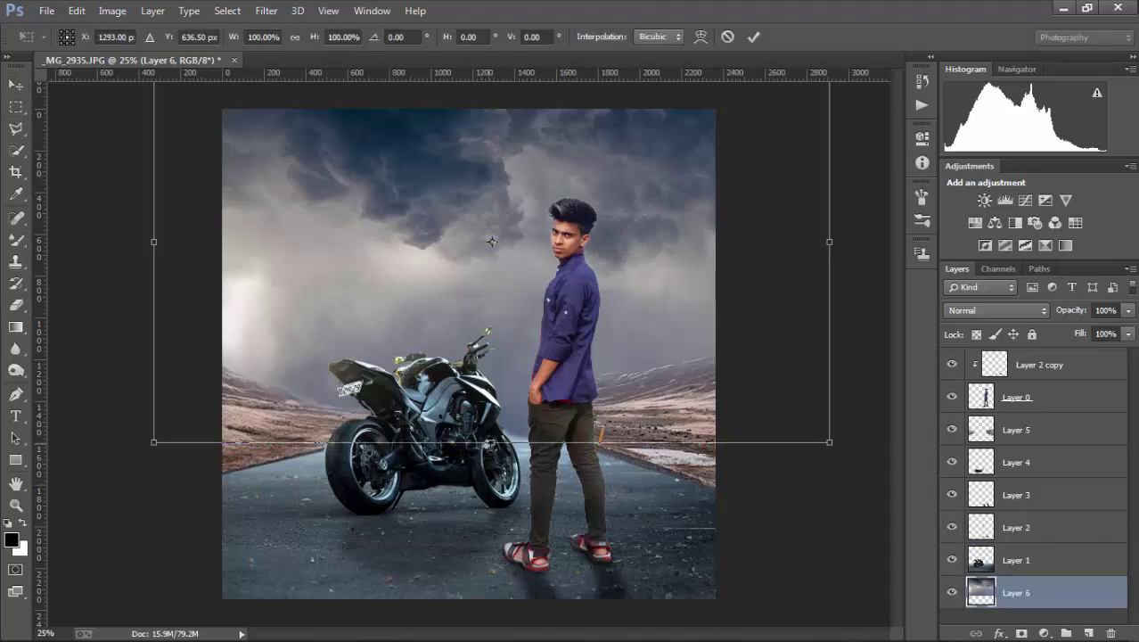
left_click_drag(491, 442, 489, 449)
key("Return")
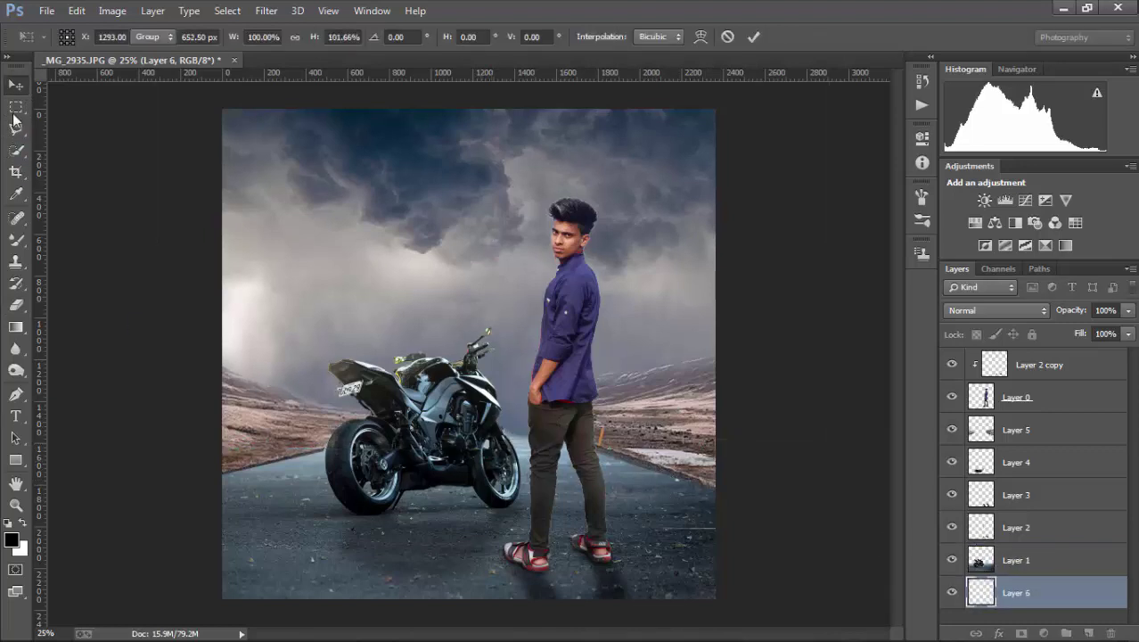
scroll(526, 356, "down", 3)
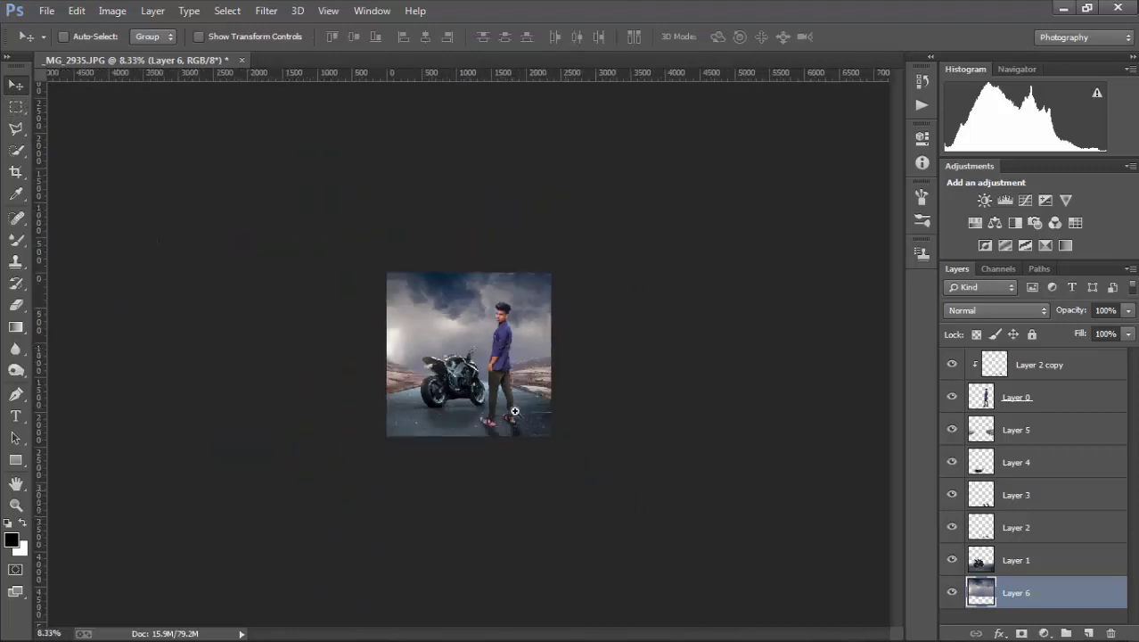
scroll(513, 406, "up", 1)
scroll(512, 406, "up", 1)
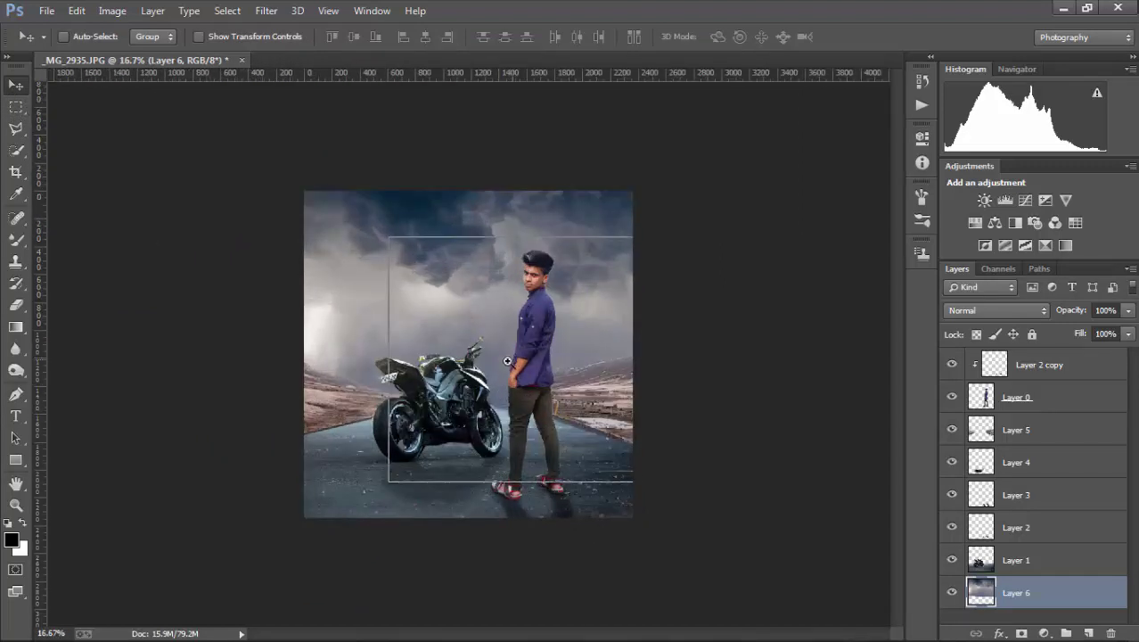
scroll(503, 383, "up", 1)
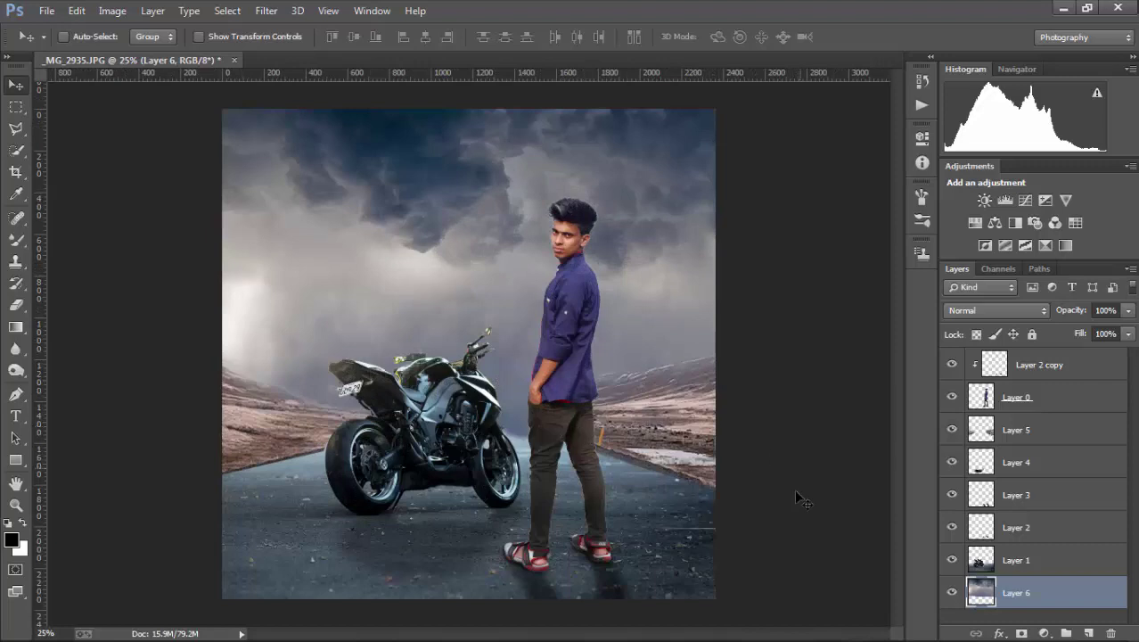
left_click(1025, 454)
left_click(1002, 431)
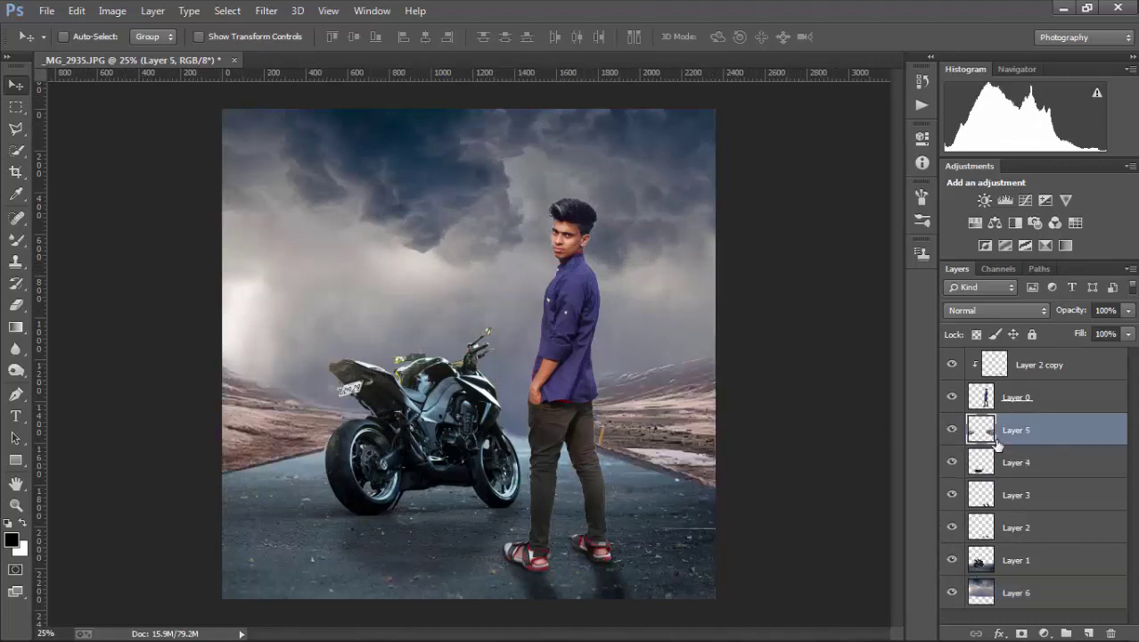
Widen Layer 5 about 2.5% on both sides, then adjust its height from top and bottom.
key("ctrl+t")
key("ctrl+minus")
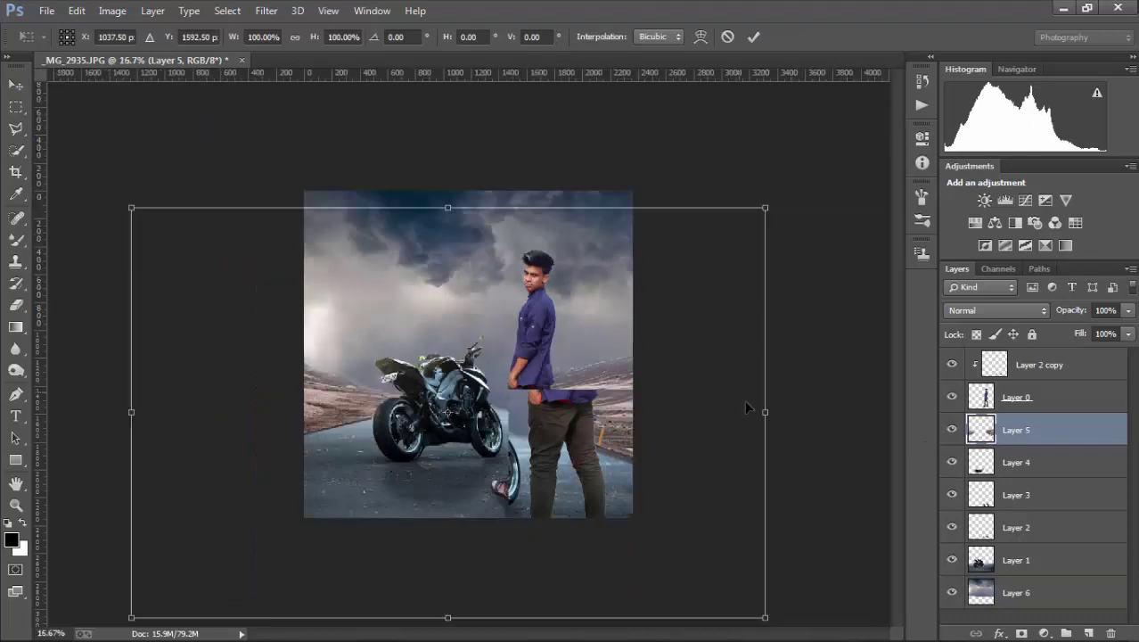
key("ctrl+minus")
left_click_drag(693, 397, 698, 397)
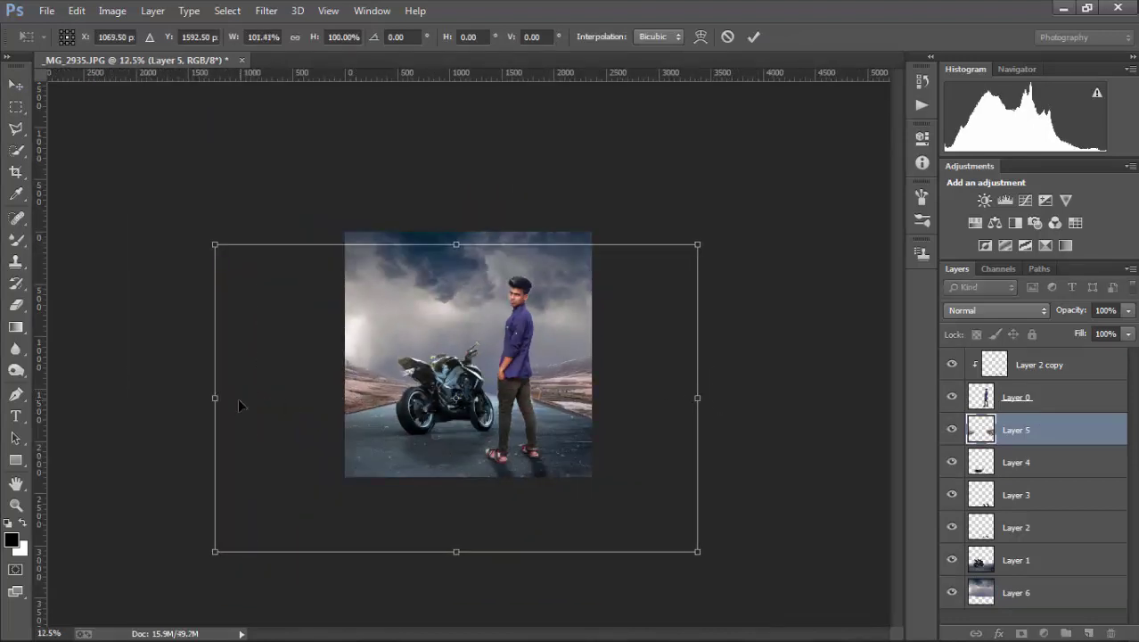
left_click_drag(217, 398, 211, 397)
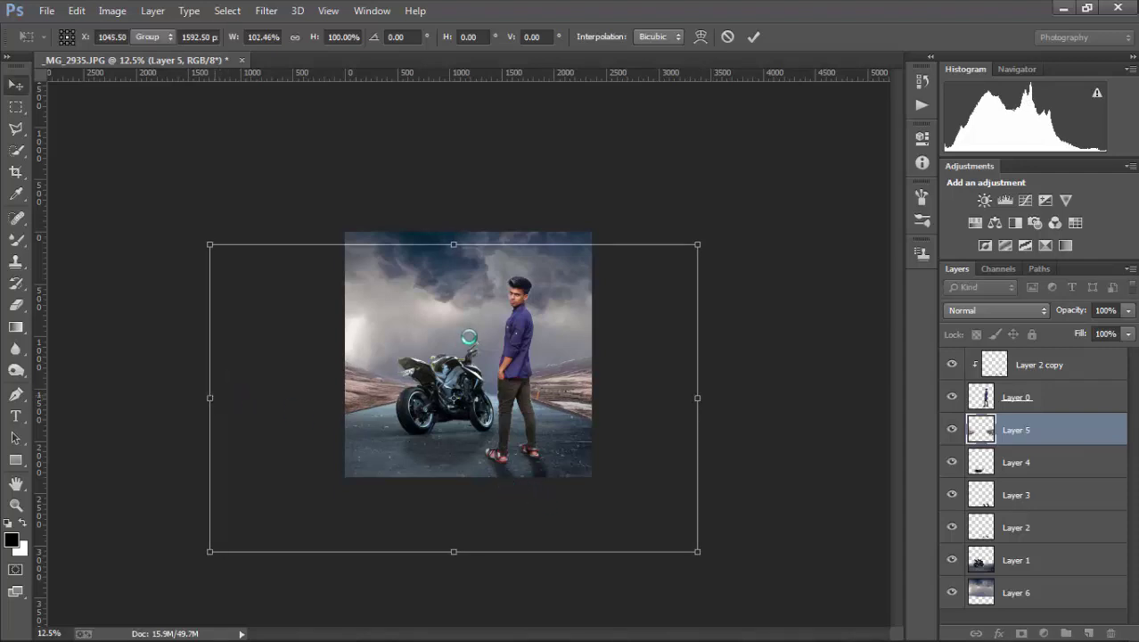
key("ctrl+t")
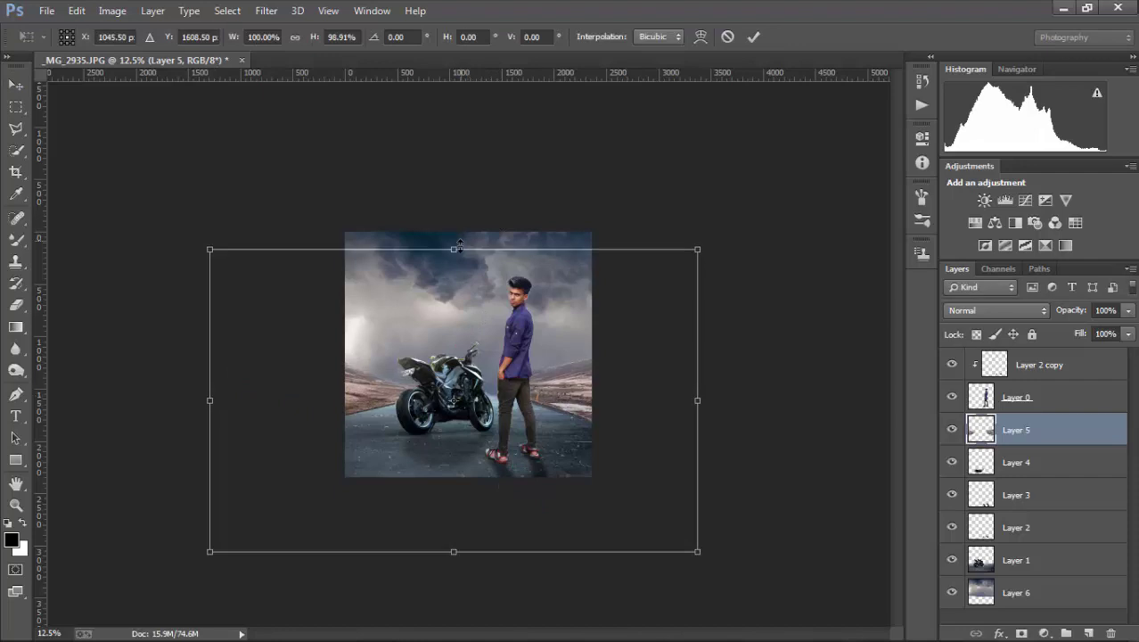
left_click_drag(460, 245, 457, 240)
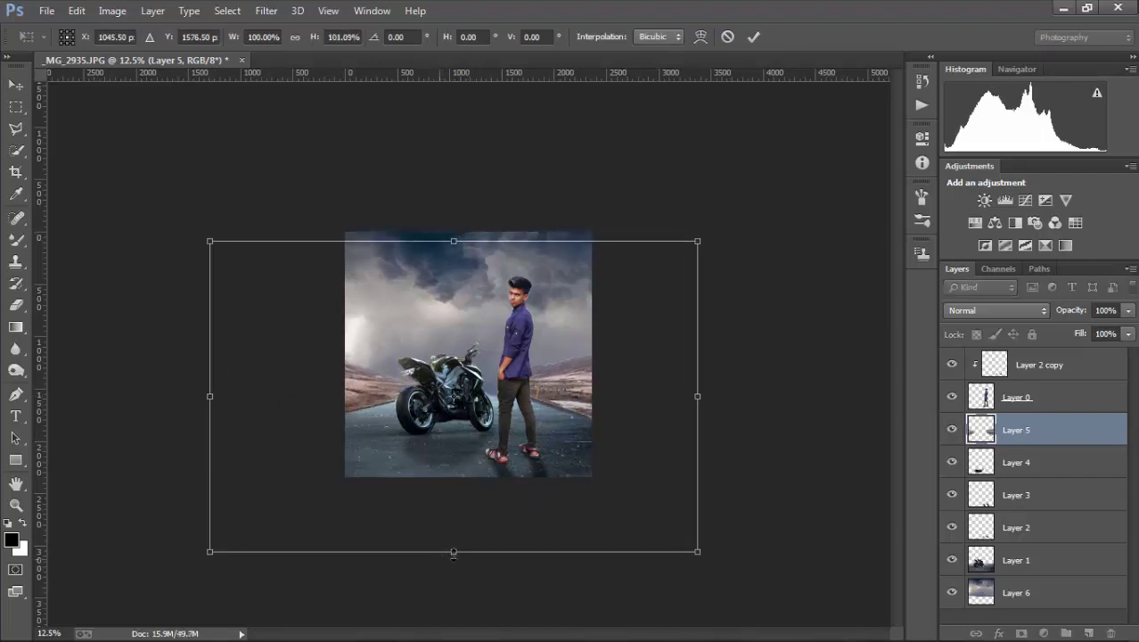
left_click_drag(454, 553, 454, 553)
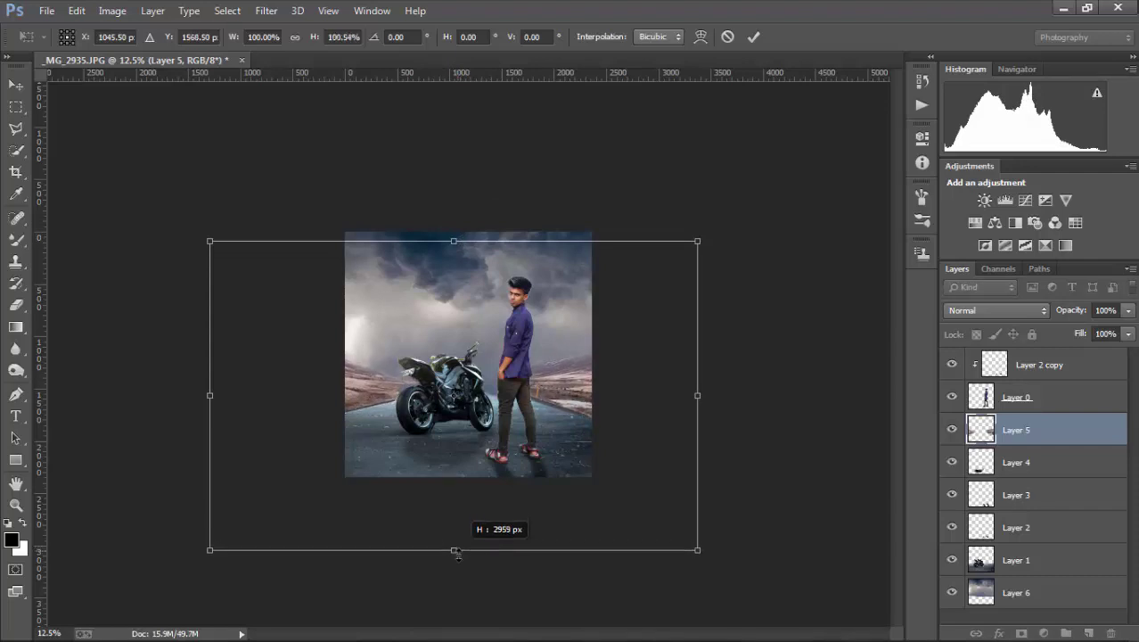
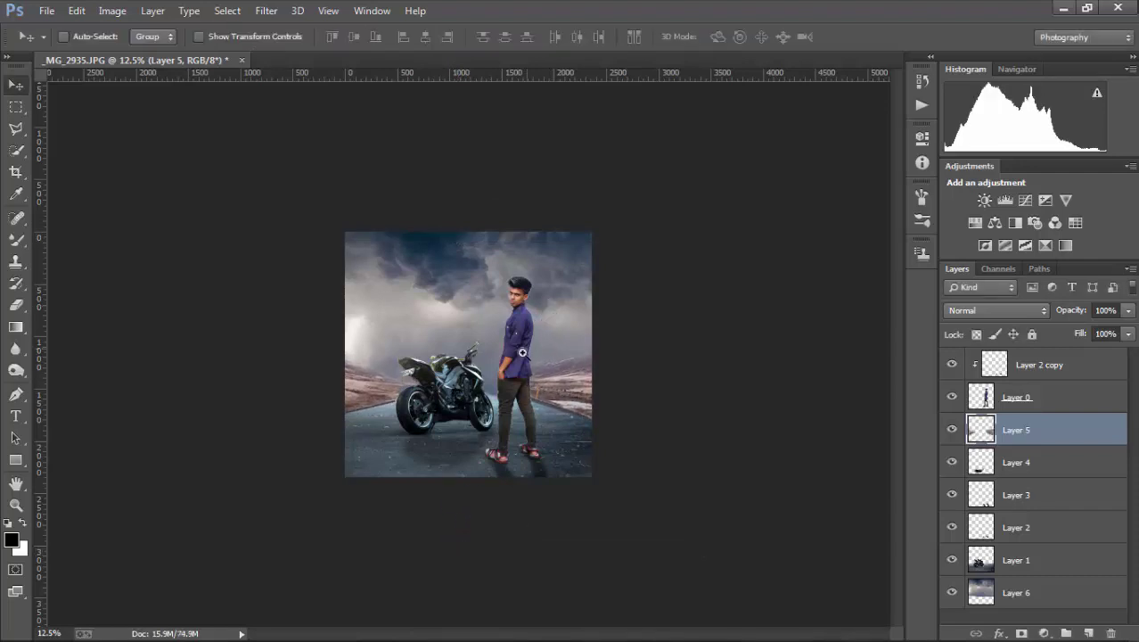
Commit the transform, then warm Layer 6's midtones with Color Balance Yellow–Blue about -17.
key("ctrl+plus")
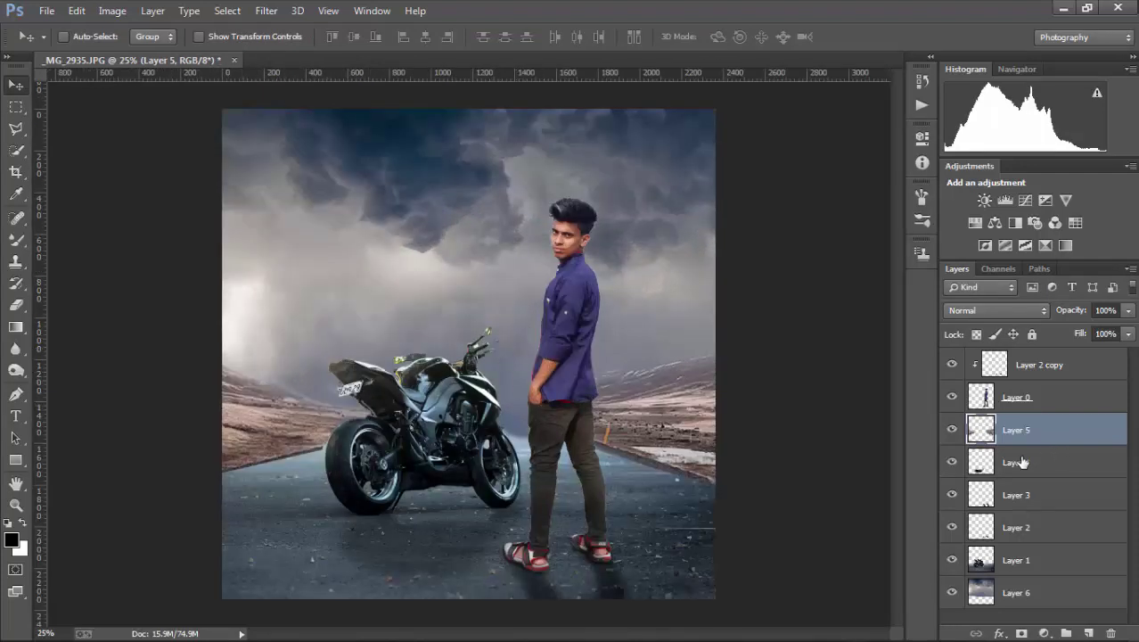
left_click(112, 12)
mouse_move(189, 10)
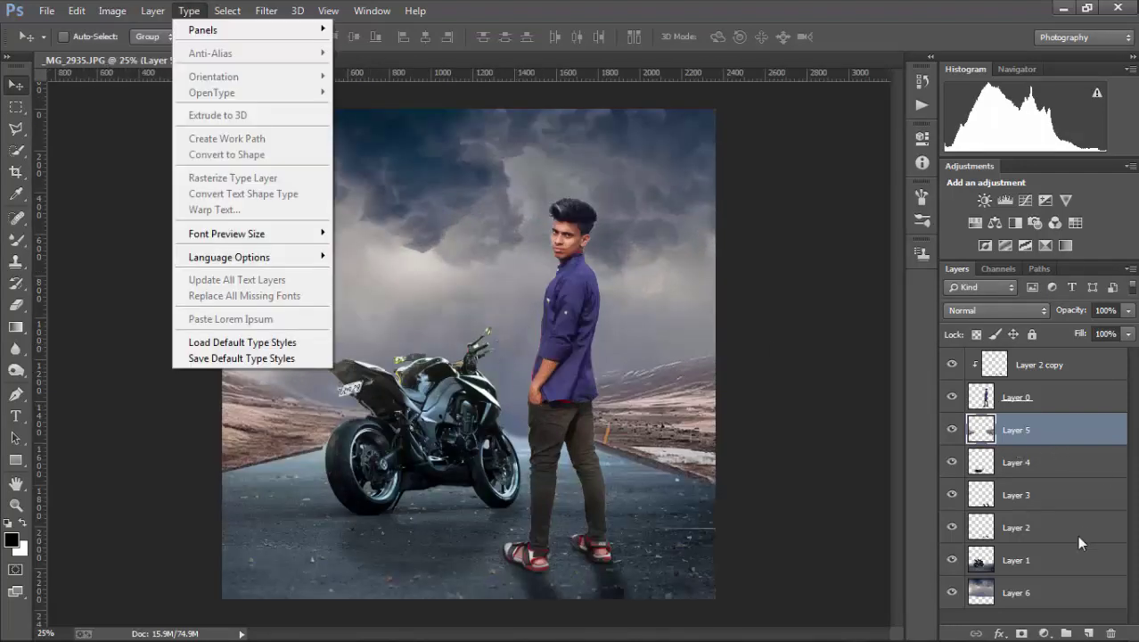
left_click(1016, 593)
left_click(112, 10)
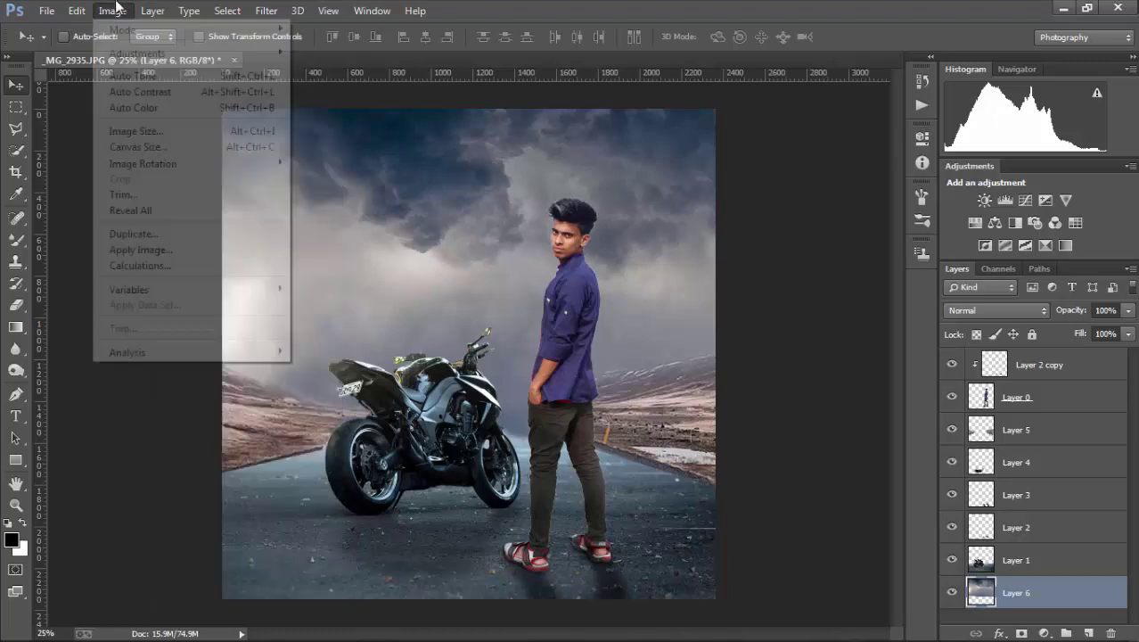
mouse_move(138, 53)
left_click(370, 156)
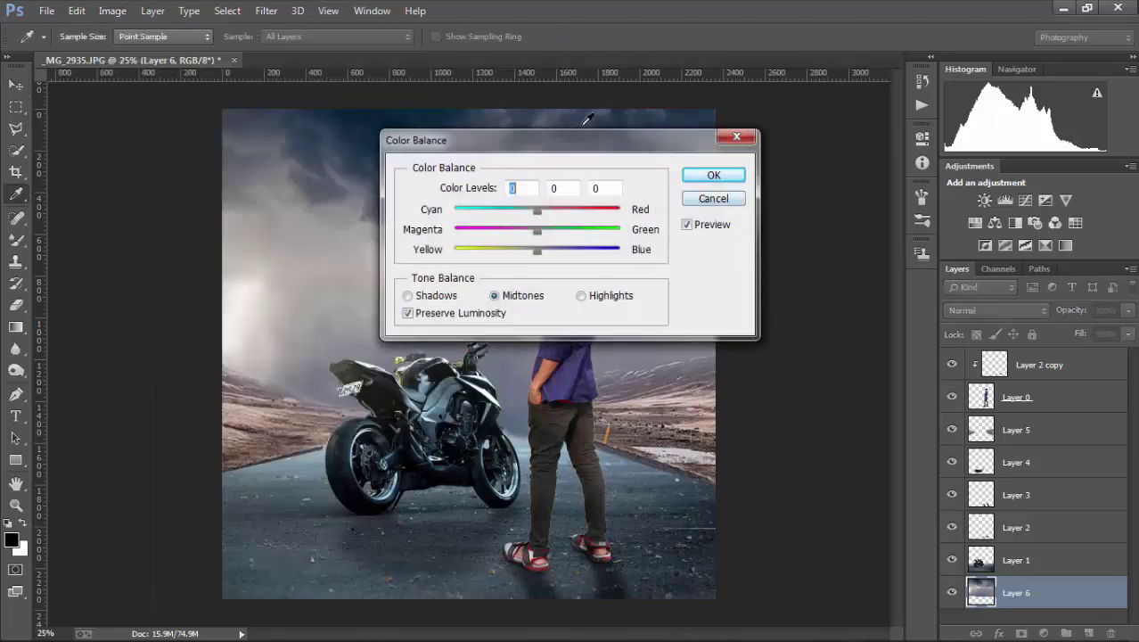
left_click_drag(565, 149, 777, 154)
left_click_drag(747, 258, 736, 258)
key("Return")
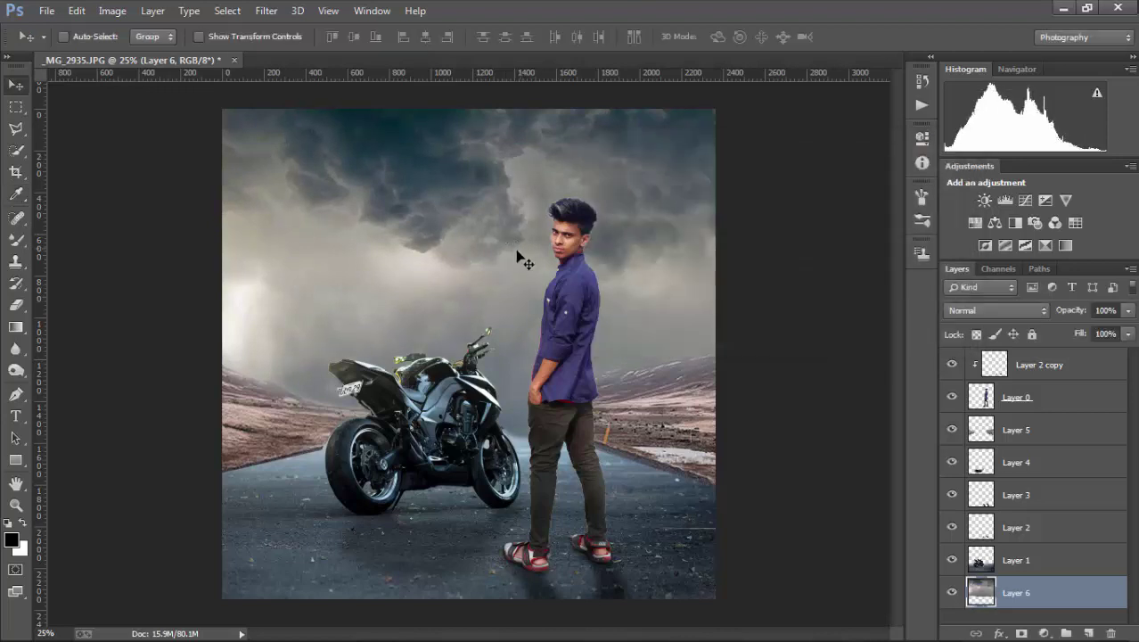
Open Diwali2010-RSI_19_1 from E:\download\New folder.
left_click(40, 11)
left_click(53, 43)
left_click(114, 379)
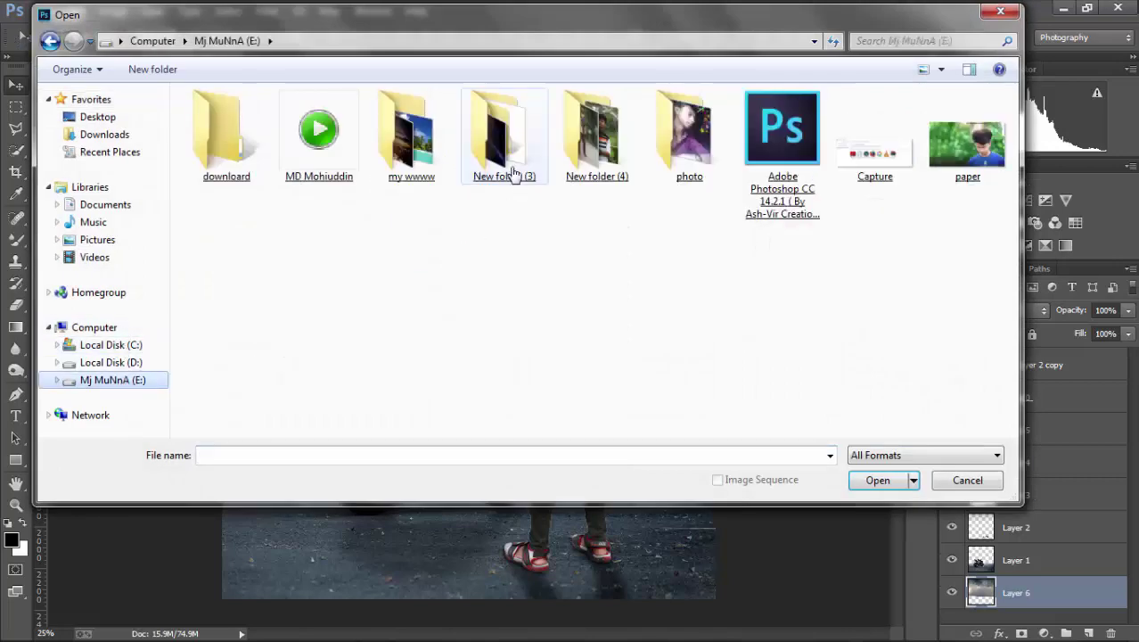
double_click(228, 169)
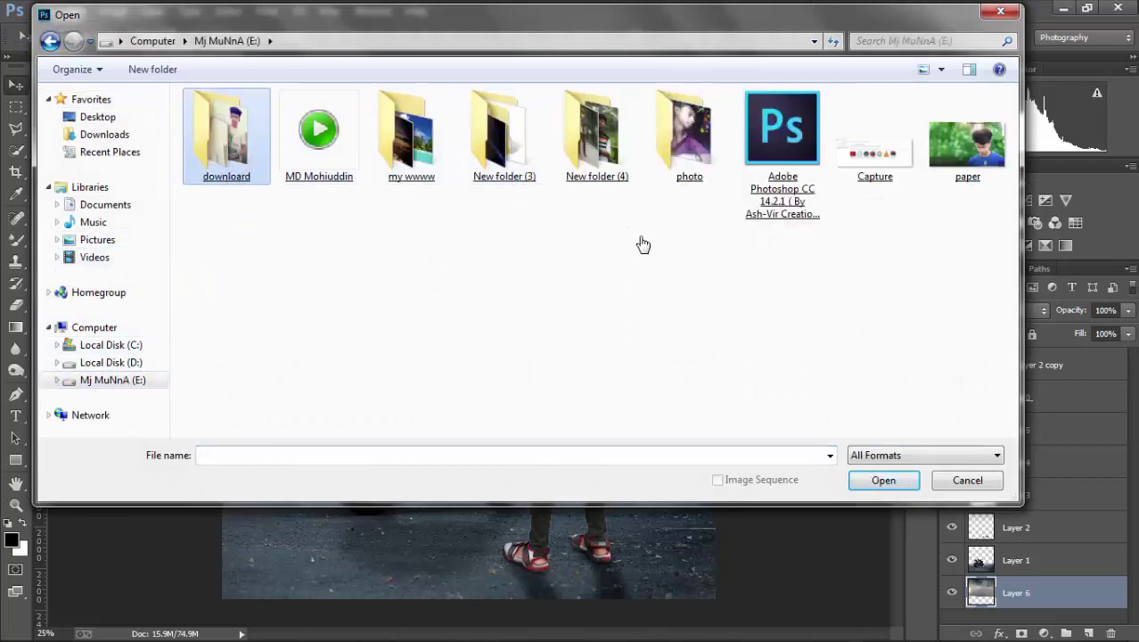
double_click(504, 133)
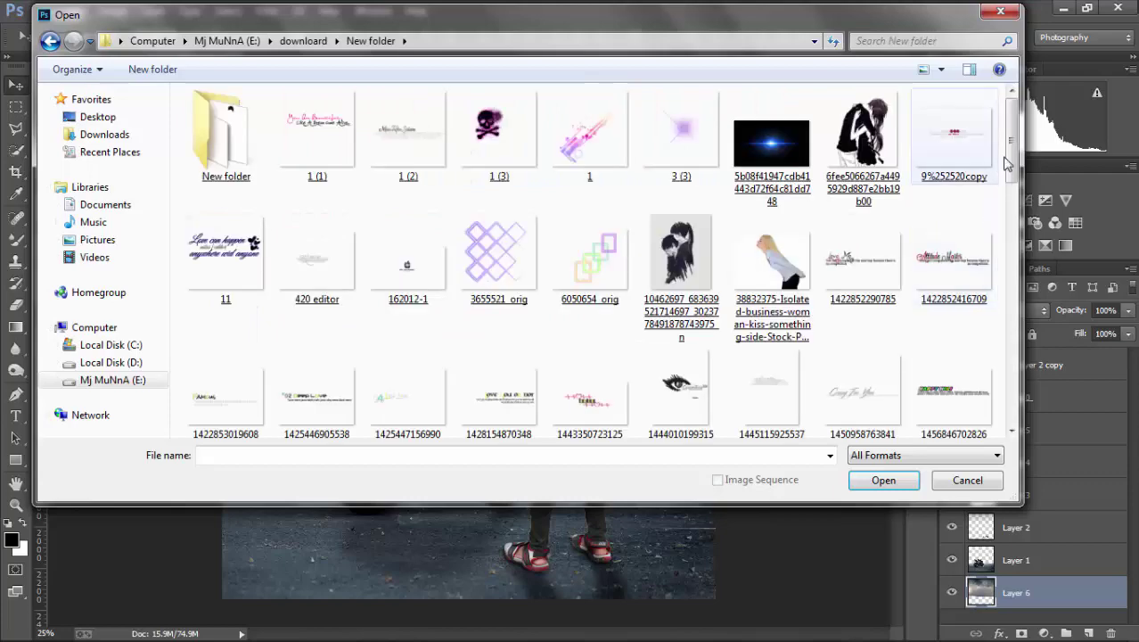
scroll(1007, 277, "down", 3)
scroll(1005, 277, "down", 5)
double_click(844, 189)
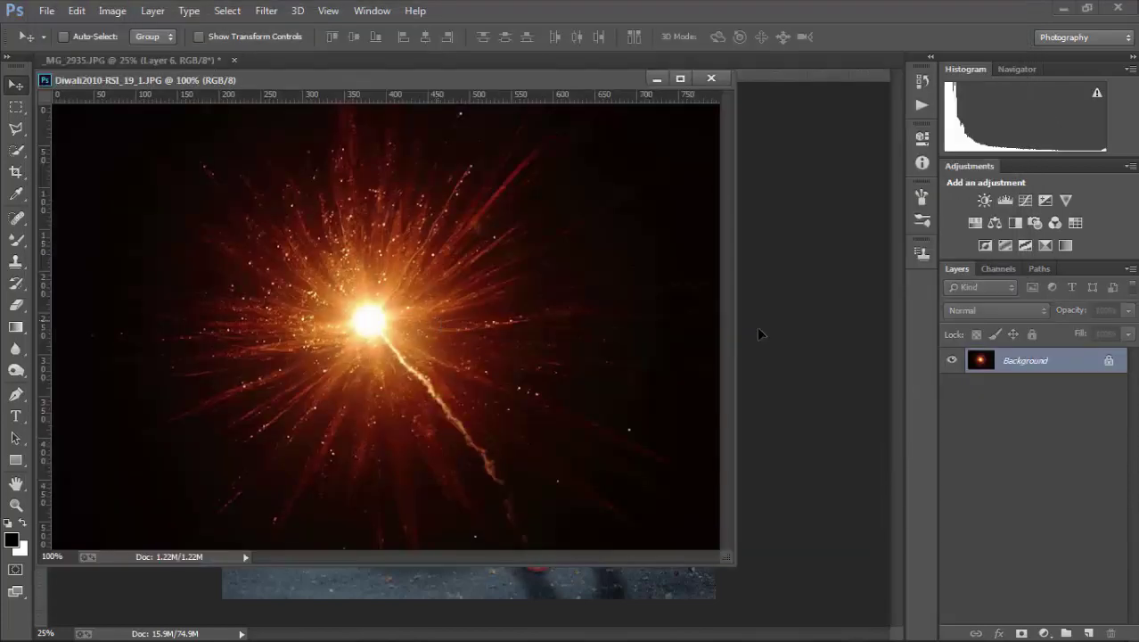
Drag the spark image into the composite as Layer 7, accepting the profile conversion.
left_click_drag(558, 305, 757, 326)
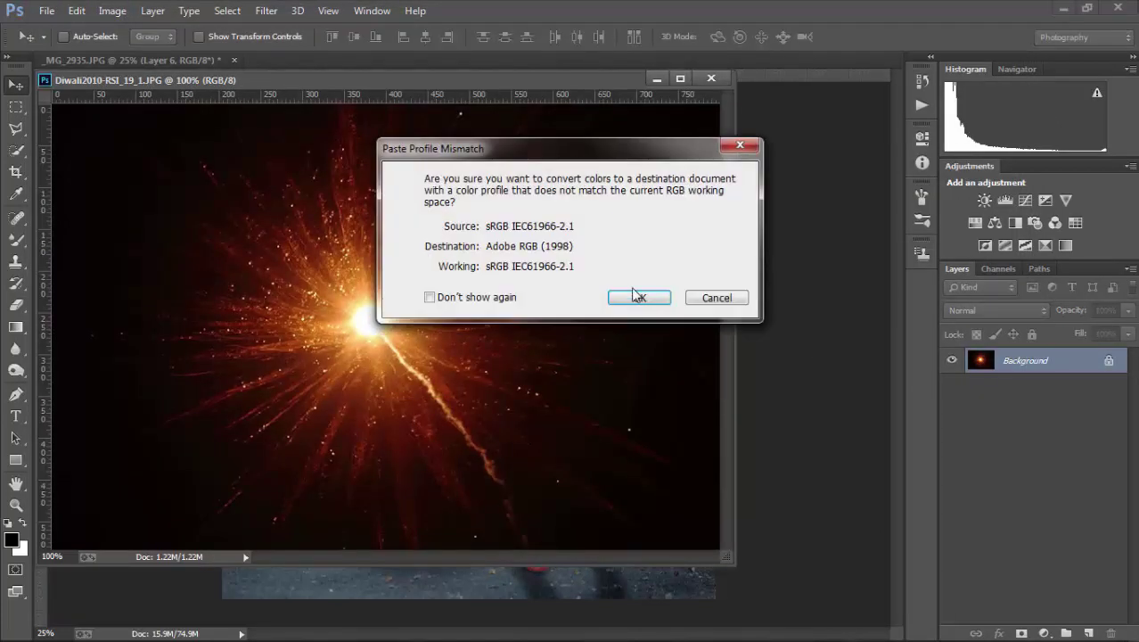
left_click(637, 295)
left_click(711, 78)
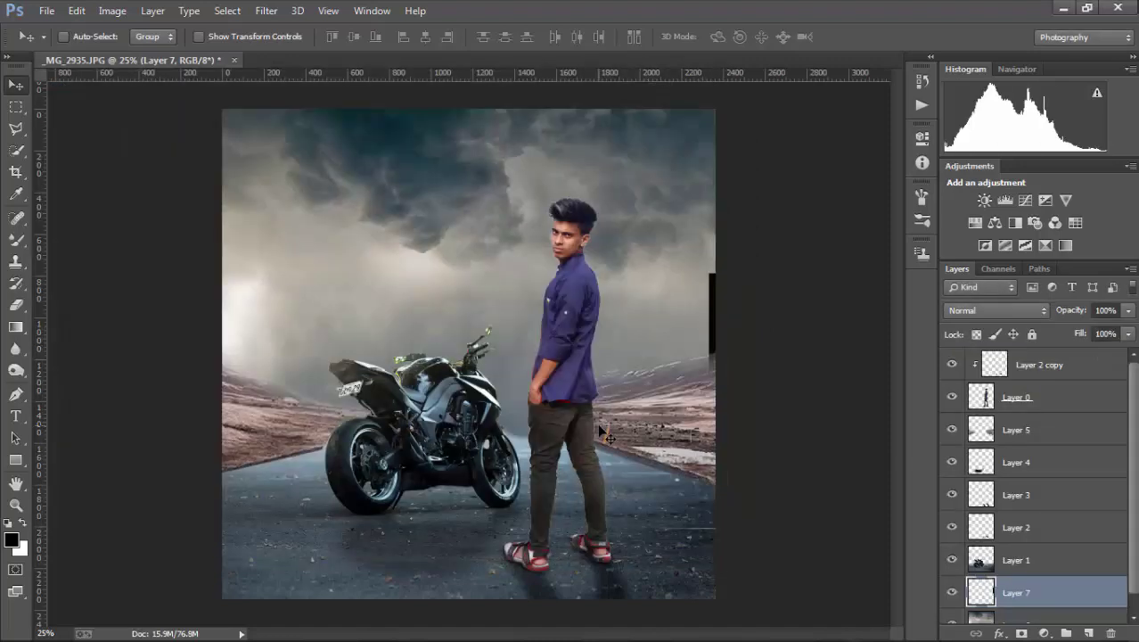
Move Layer 7 to the top and enlarge the spark image over the scene's middle.
left_click_drag(1024, 599, 1034, 355)
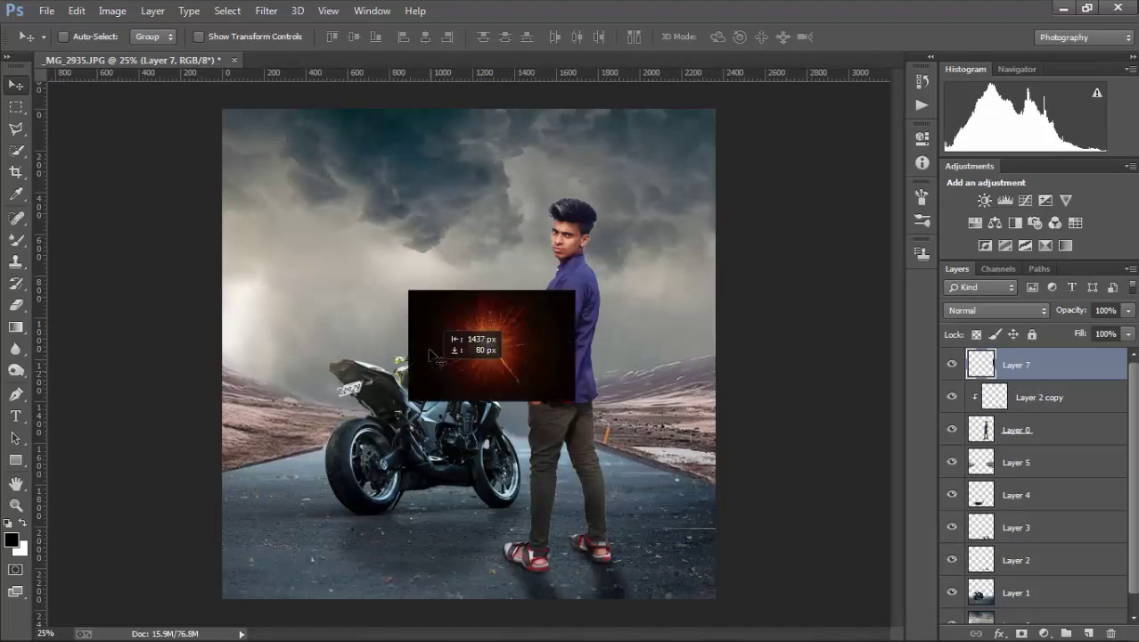
key("ctrl+t")
mouse_move(579, 409)
left_mouse_down()
mouse_move(791, 613)
mouse_move(914, 631)
left_mouse_up()
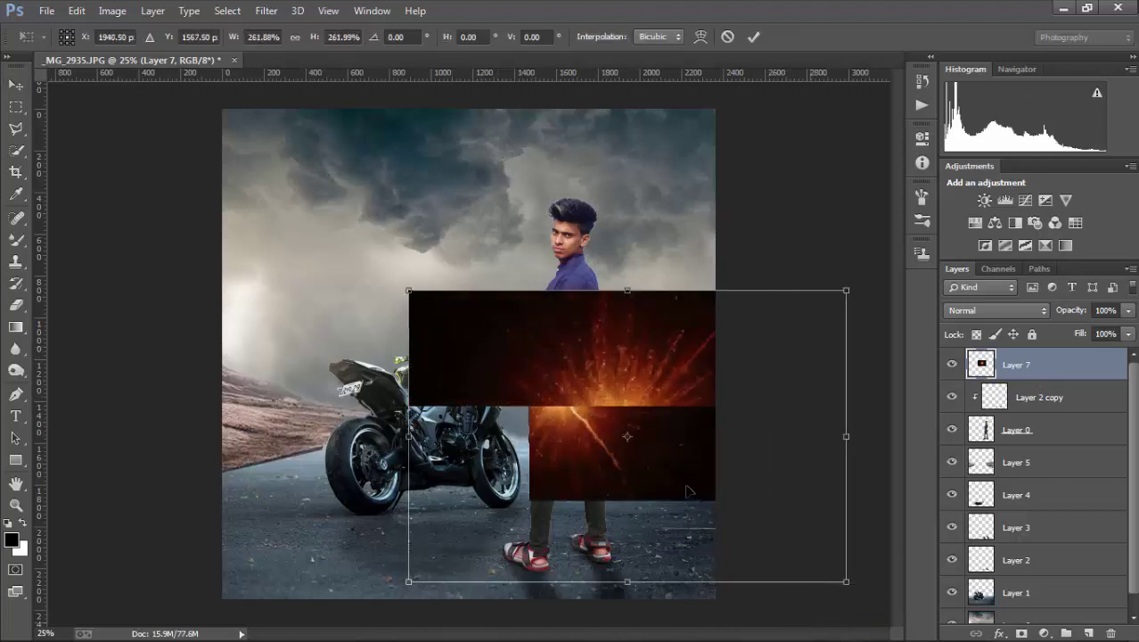
left_click_drag(623, 446, 500, 401)
key("Return")
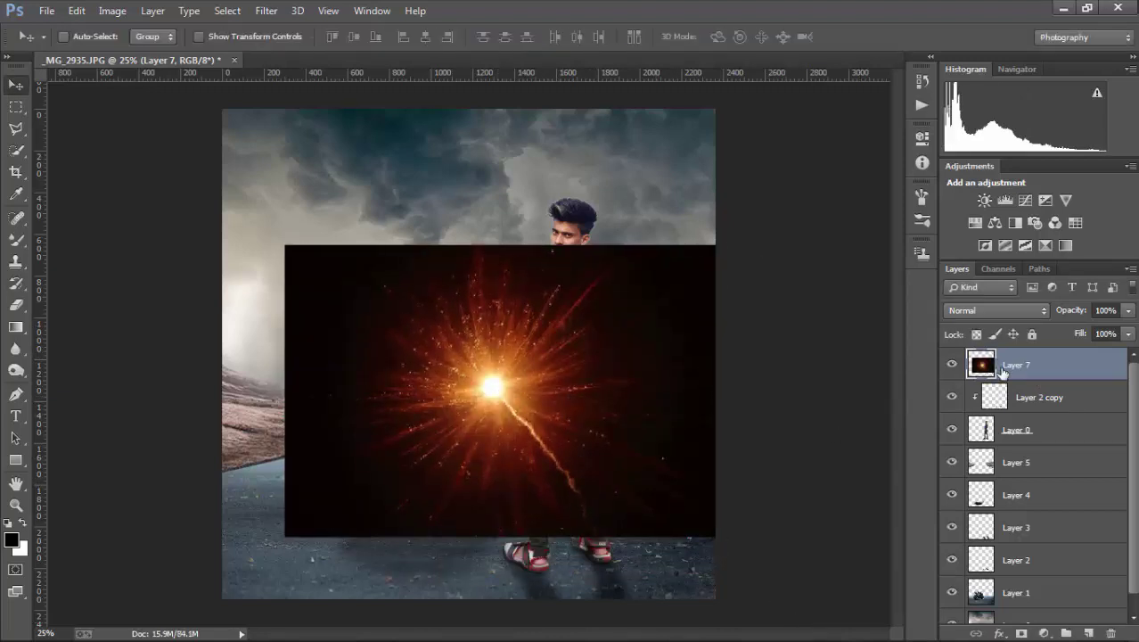
Place the spark layer just above the background, raise it slightly, and set Screen blending.
left_click_drag(1015, 364, 1007, 609)
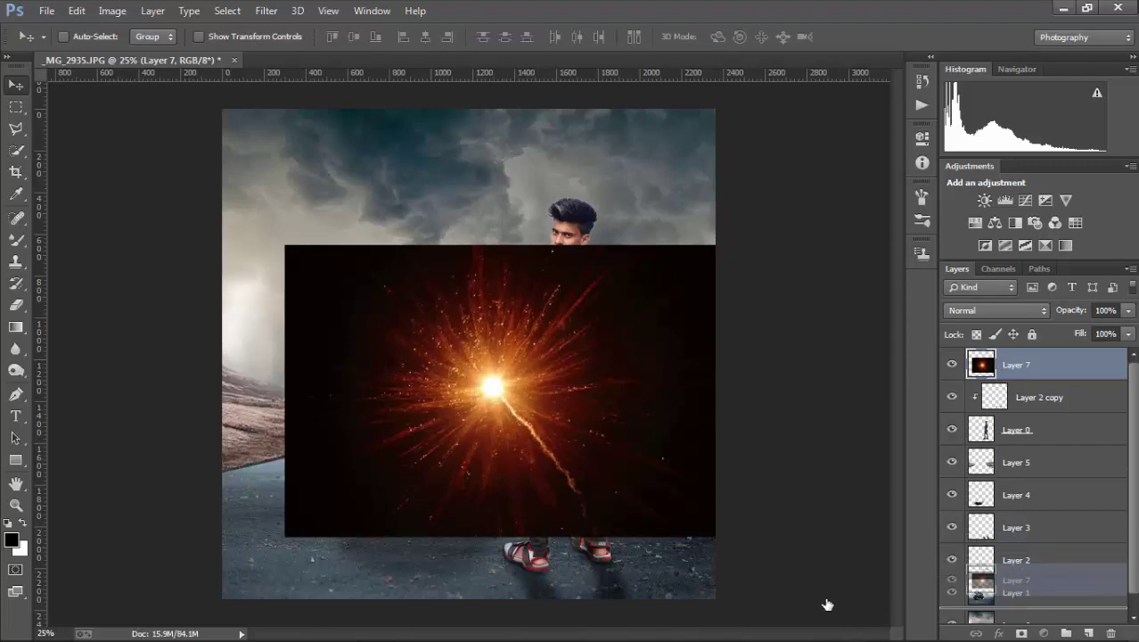
left_click_drag(501, 347, 542, 362)
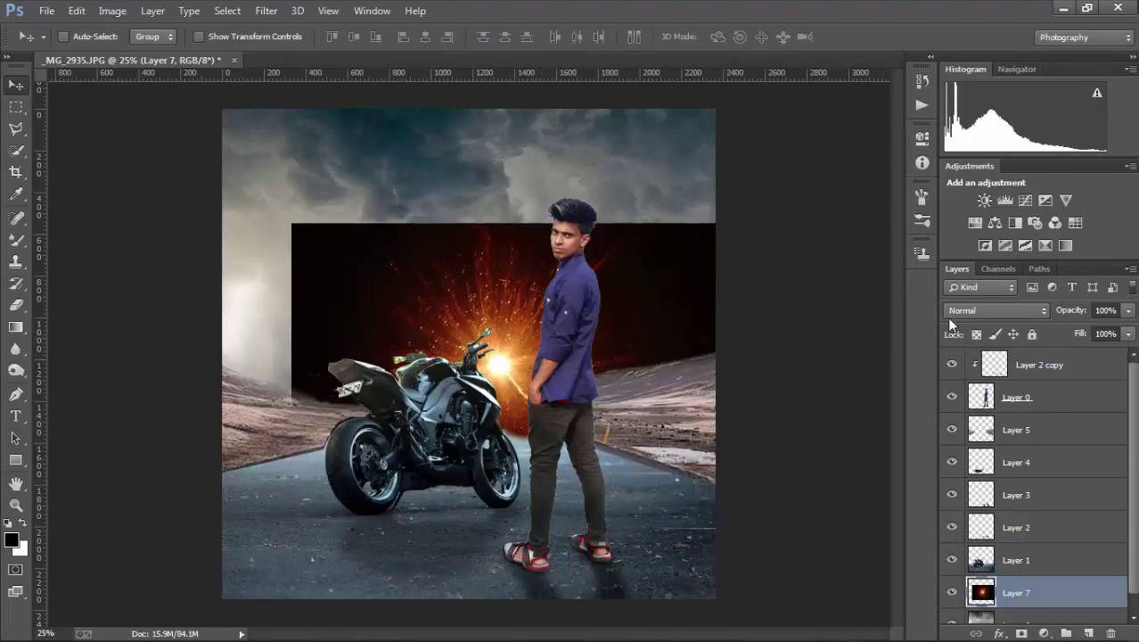
left_click(951, 312)
left_click(956, 141)
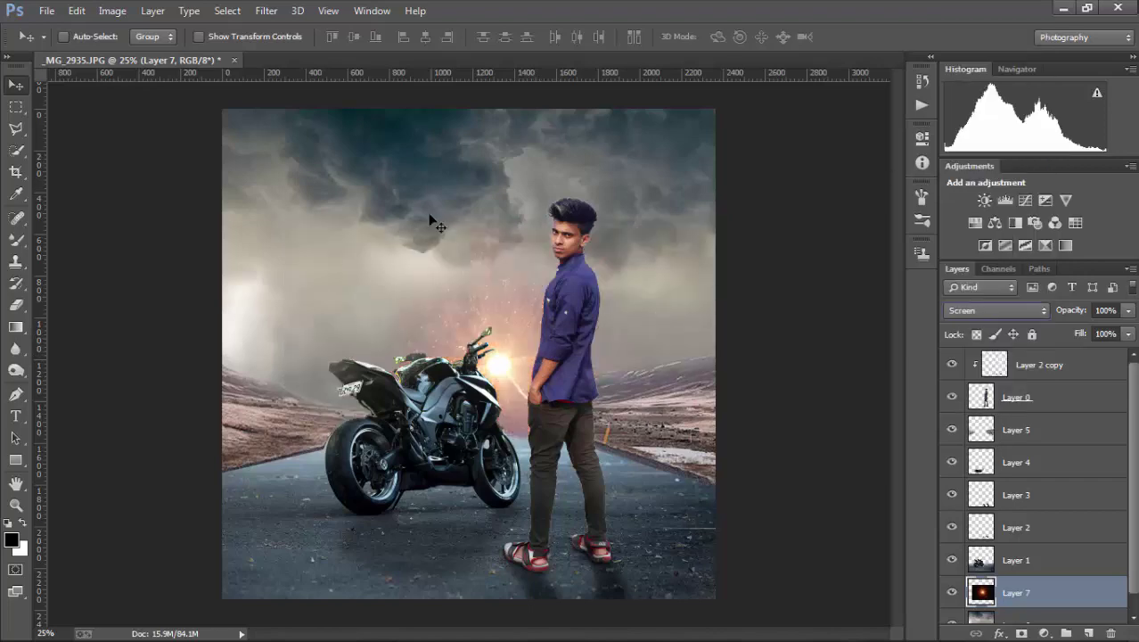
left_click(268, 11)
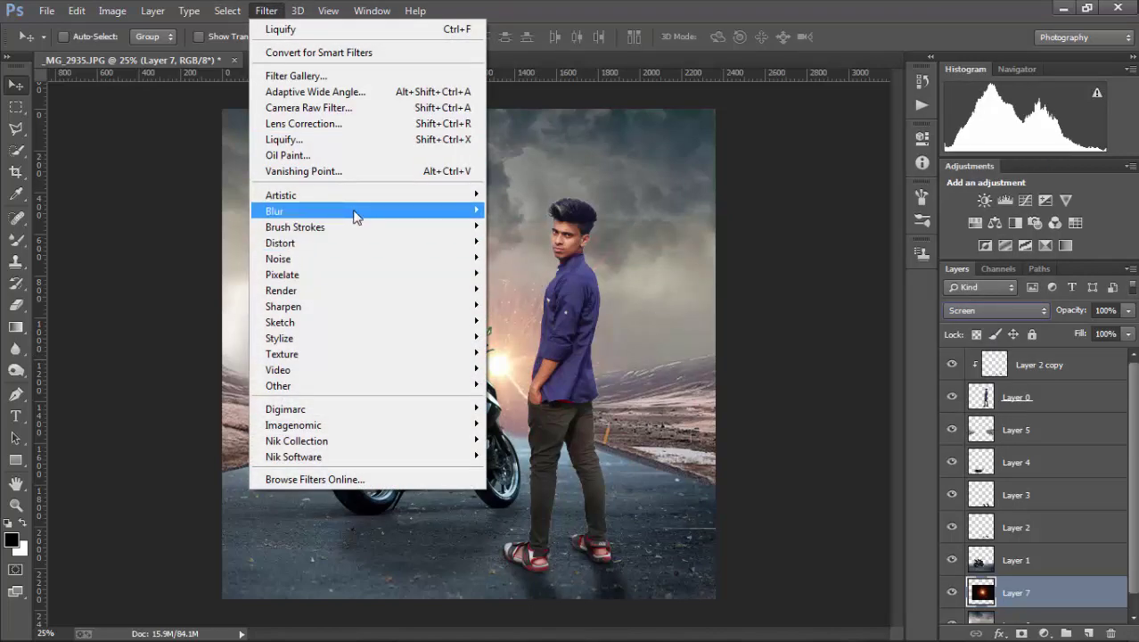
Apply a small-radius Gaussian Blur to the spark glow layer.
mouse_move(276, 210)
left_click(542, 328)
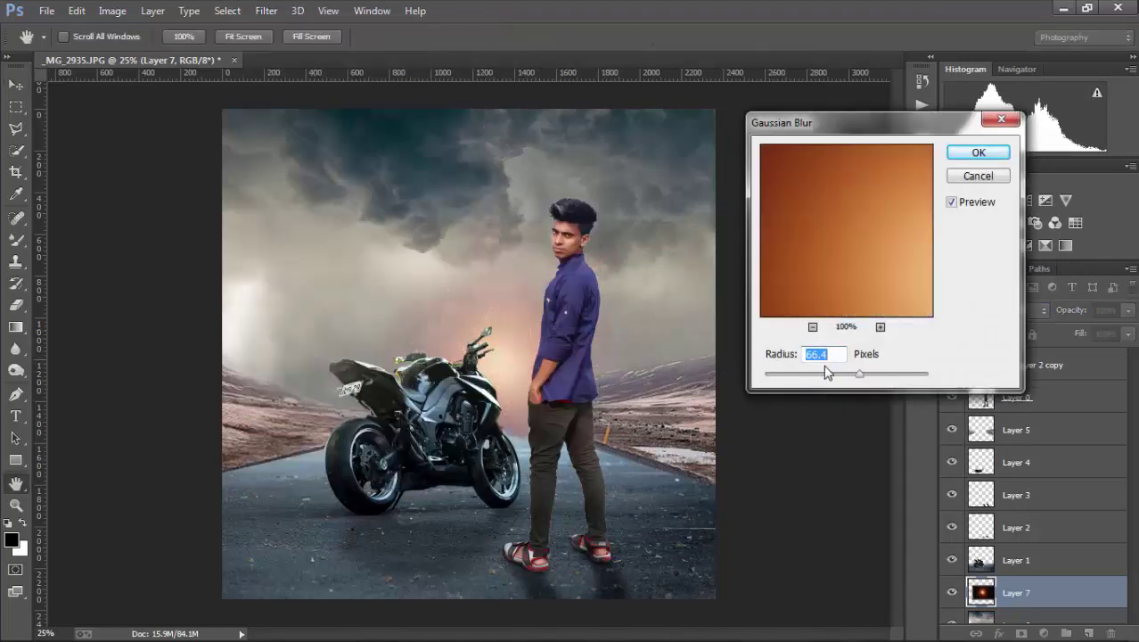
left_click_drag(845, 372, 840, 376)
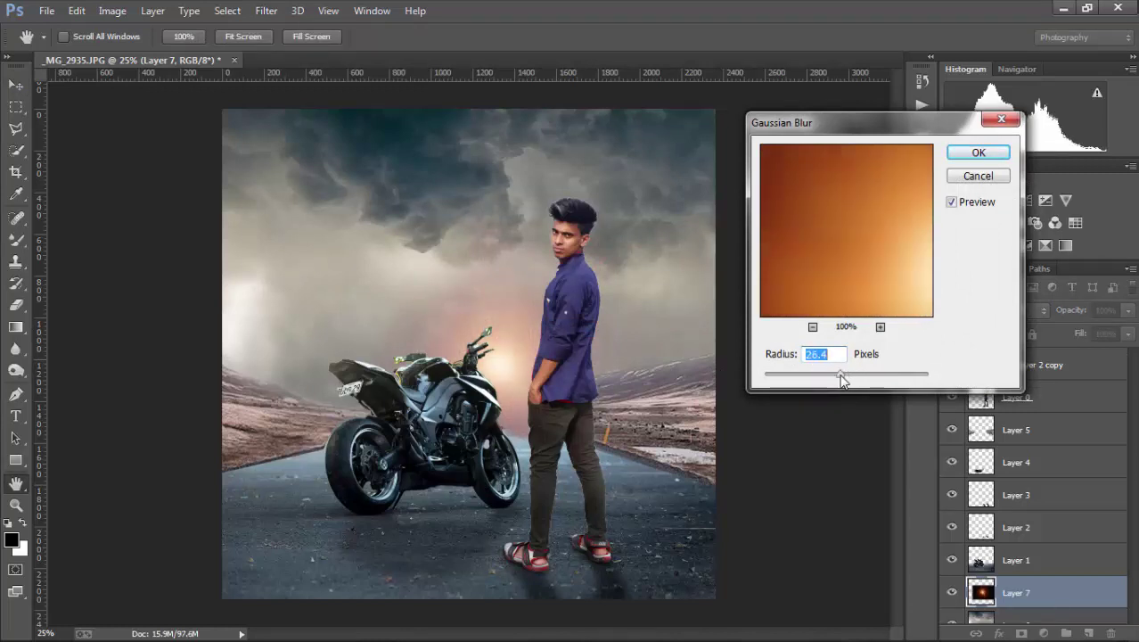
left_click(978, 153)
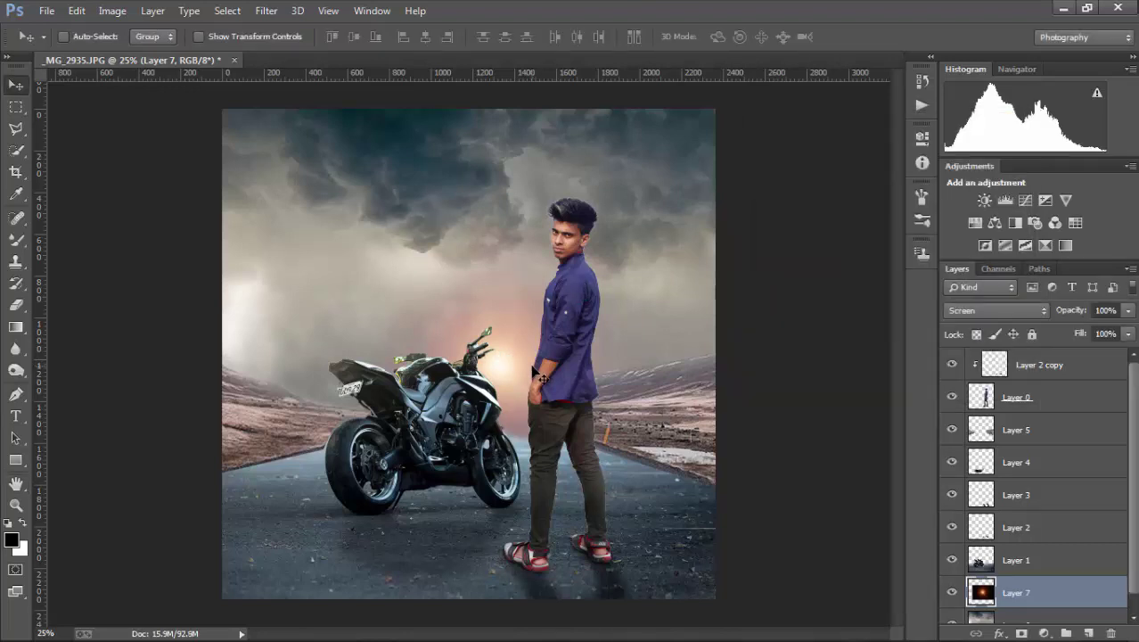
Scale the blurred glow beyond the canvas edges and reposition it.
key("ctrl+minus")
key("ctrl+t")
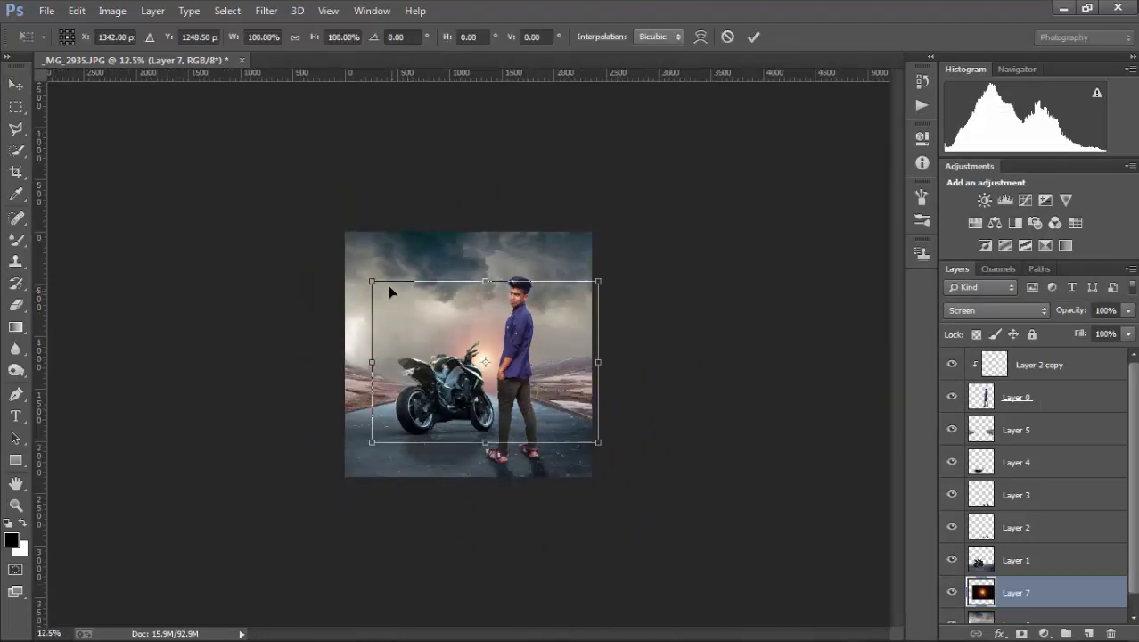
left_click_drag(372, 281, 173, 145)
mouse_move(427, 287)
left_mouse_down()
mouse_move(547, 367)
mouse_move(541, 355)
left_mouse_up()
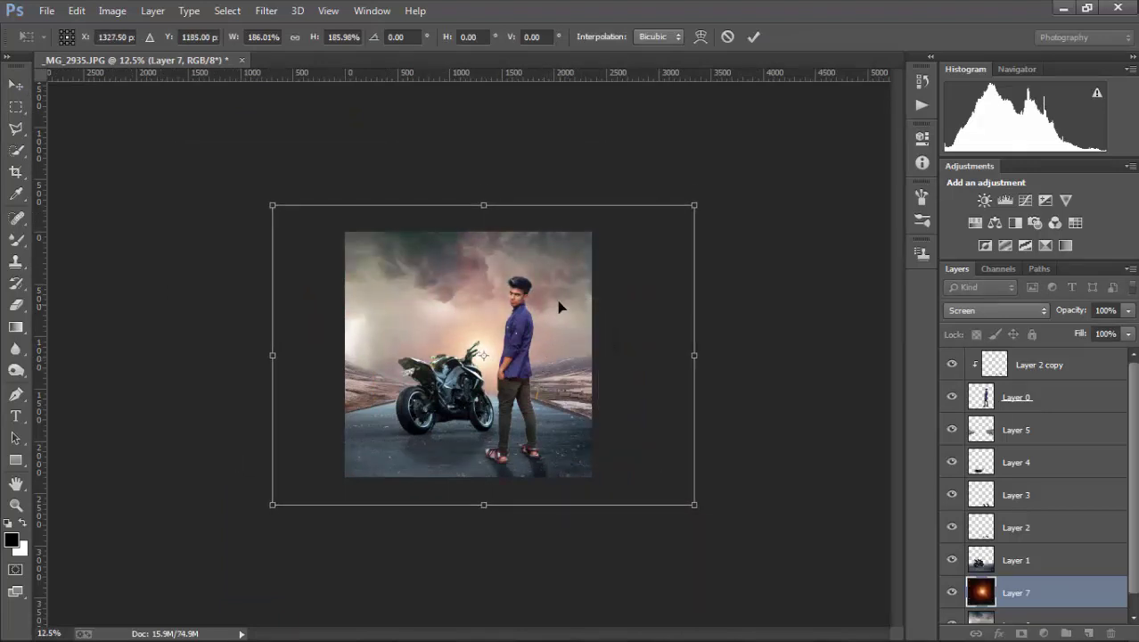
left_click_drag(483, 205, 483, 230)
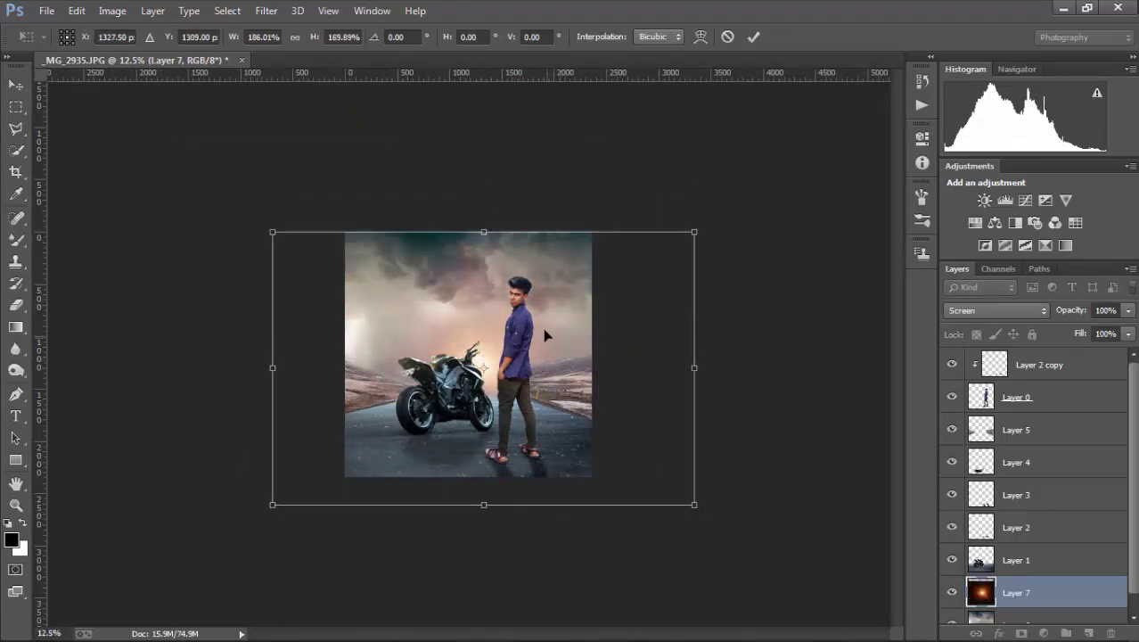
left_click_drag(530, 336, 525, 328)
key("Return")
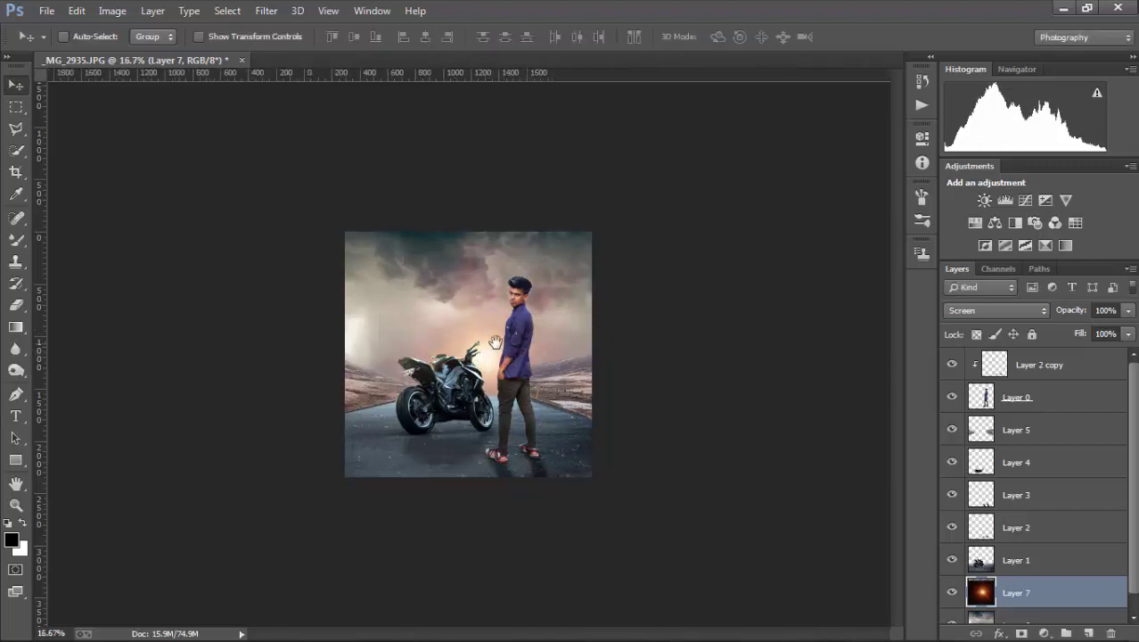
Desaturate the glow with Hue/Saturation, Saturation about -61.
left_click(504, 342)
key("ctrl+u")
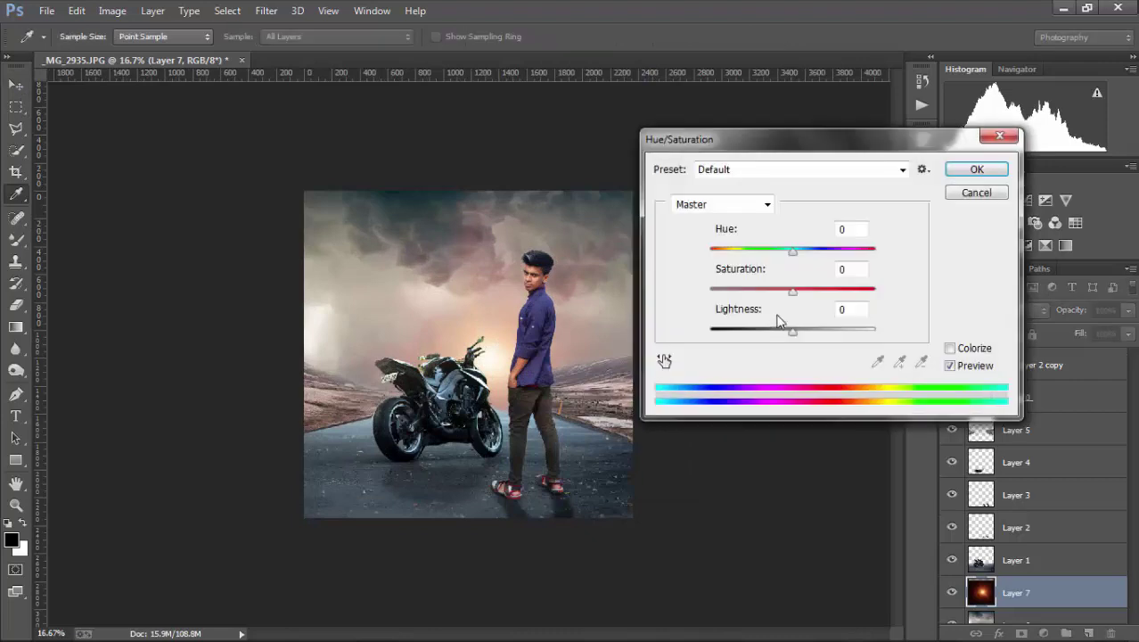
mouse_move(760, 294)
left_mouse_down()
mouse_move(710, 290)
mouse_move(738, 289)
left_mouse_up()
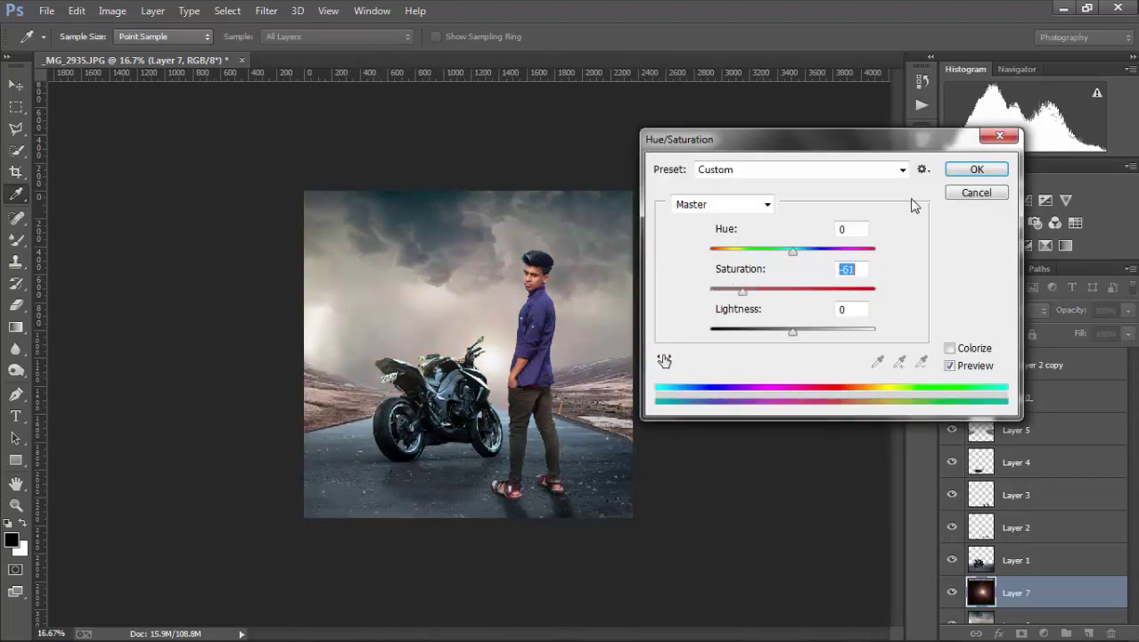
left_click(977, 170)
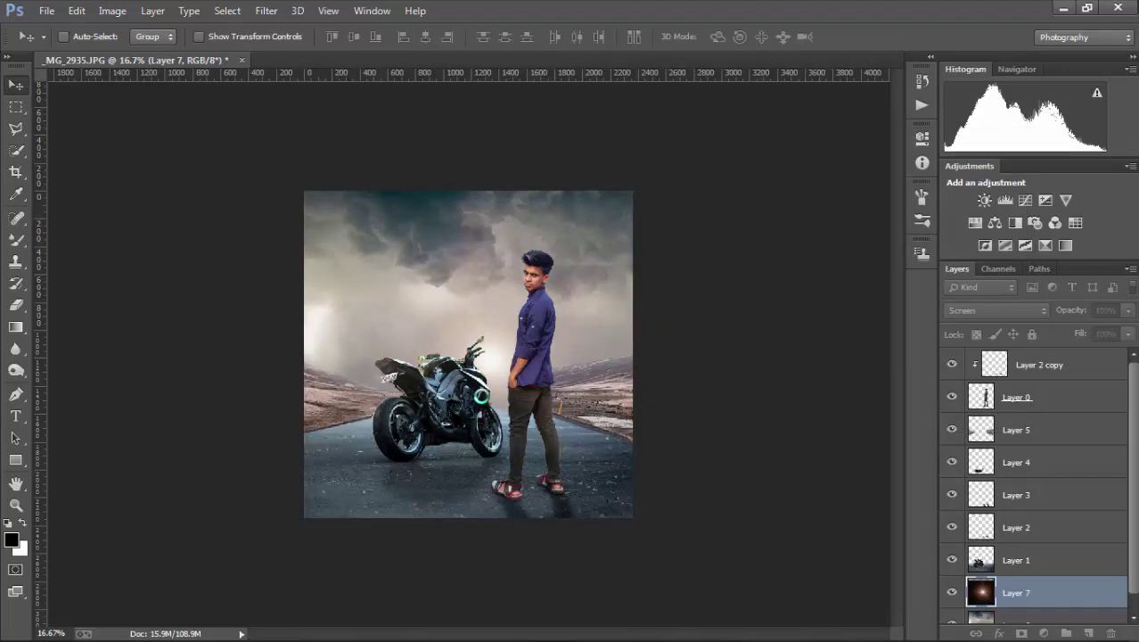
Duplicate the glow as Layer 7 copy, move it to the top, and shrink it over the bike and man.
key("ctrl+j")
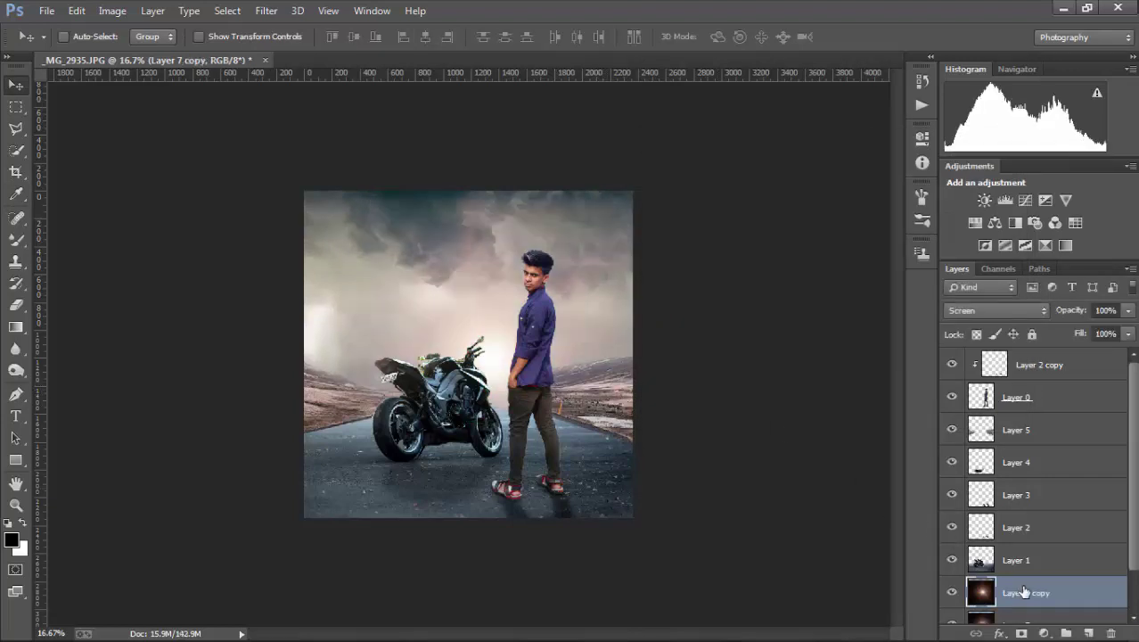
left_click_drag(1024, 592, 1039, 354)
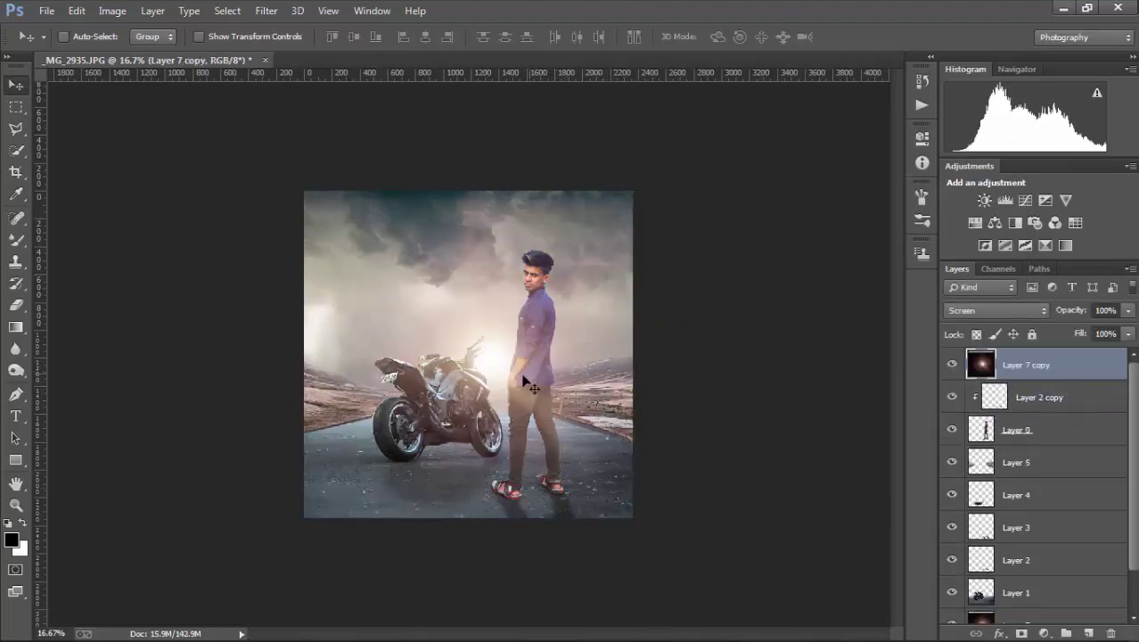
key("ctrl+t")
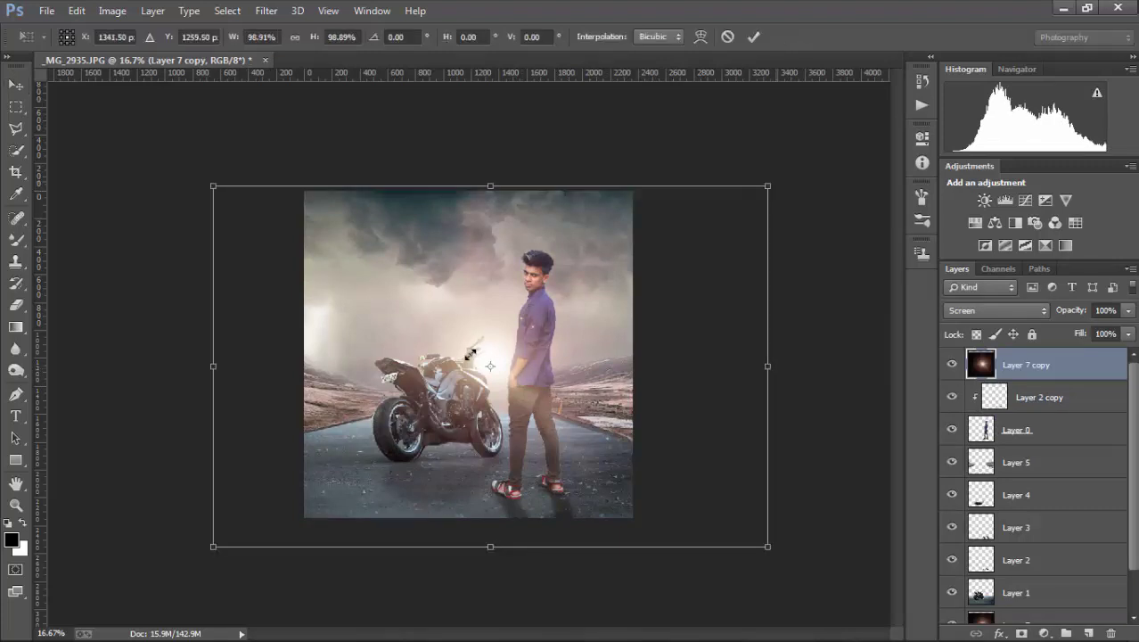
left_click_drag(775, 182, 470, 376)
mouse_move(417, 433)
left_mouse_down()
mouse_move(574, 350)
mouse_move(564, 350)
left_mouse_up()
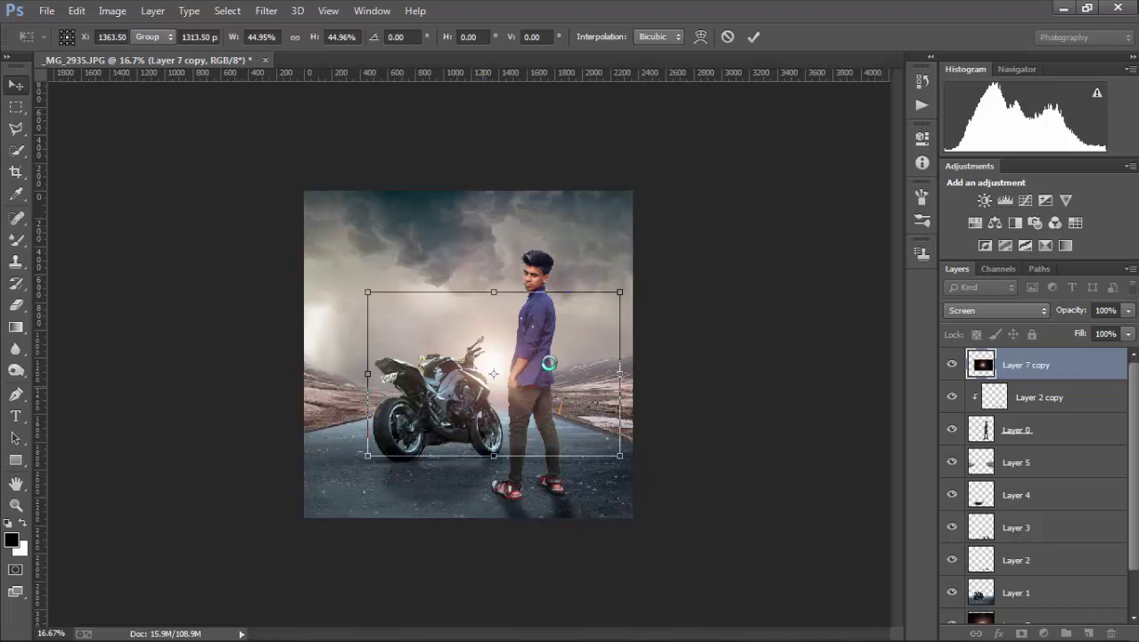
key("ctrl+plus")
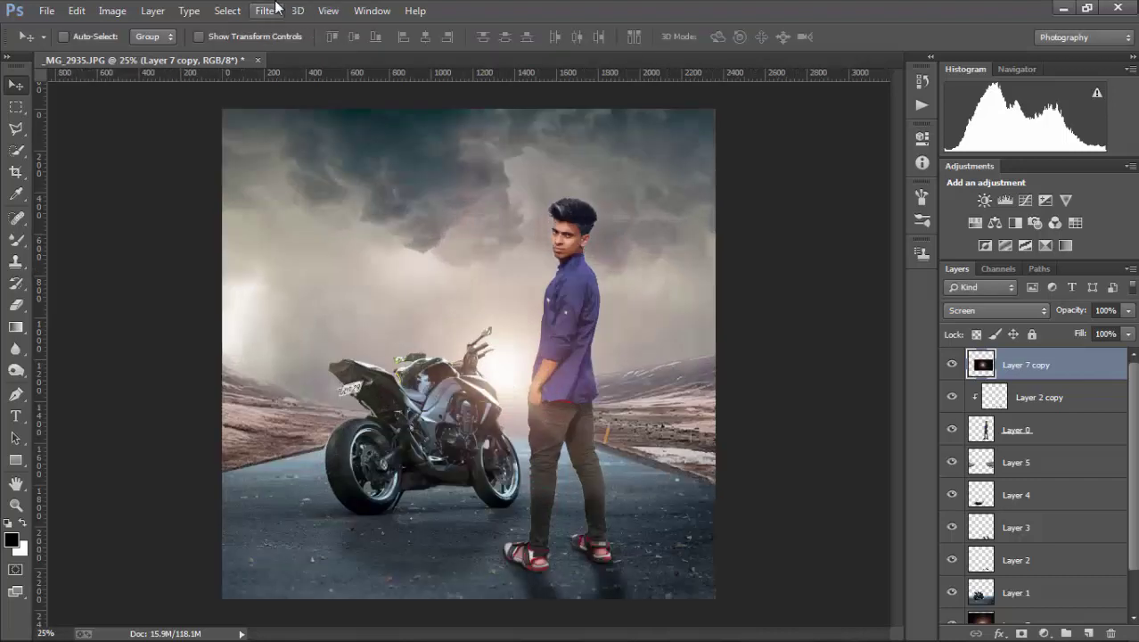
Blur Layer 7 copy with a 36 px Gaussian Blur.
left_click(266, 11)
left_click(508, 332)
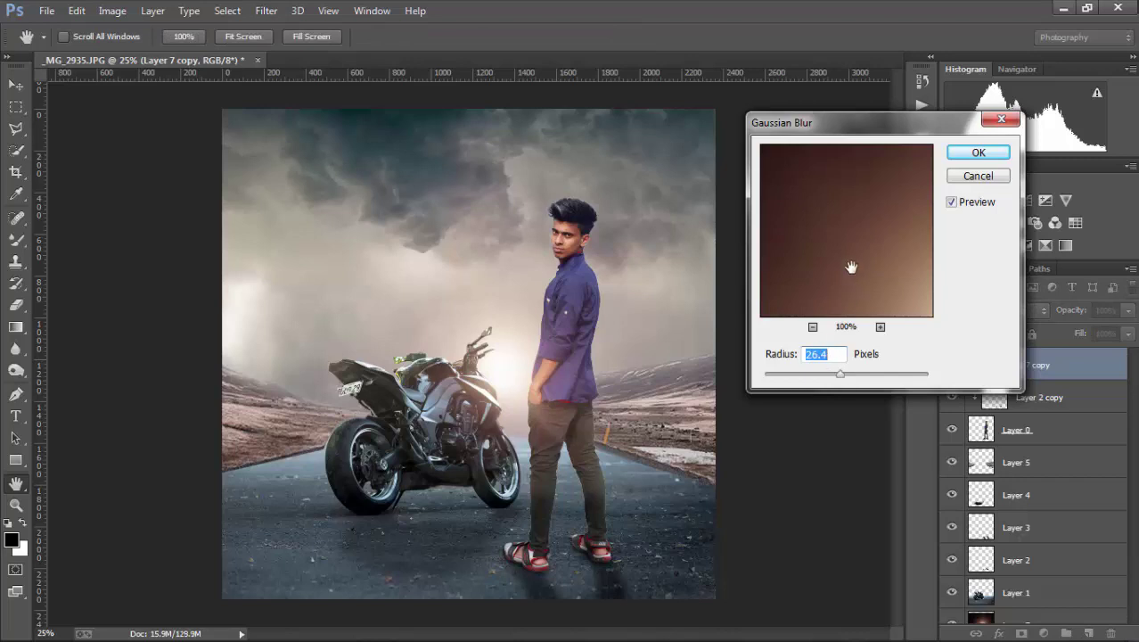
mouse_move(895, 291)
left_mouse_down()
mouse_move(841, 257)
mouse_move(882, 283)
mouse_move(871, 295)
left_mouse_up()
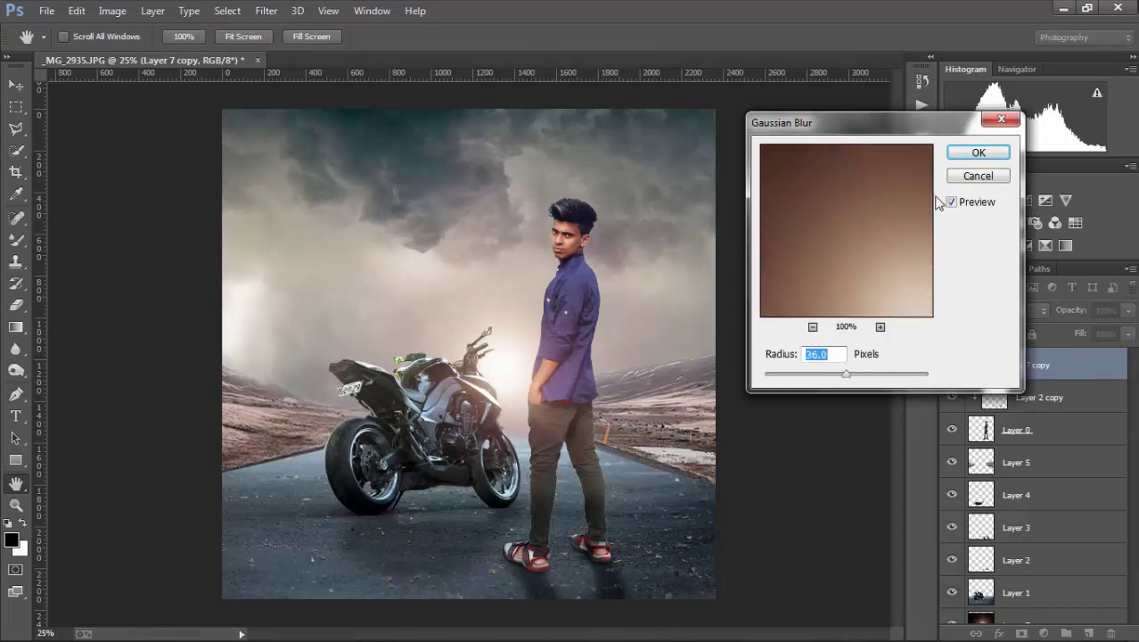
left_click(955, 156)
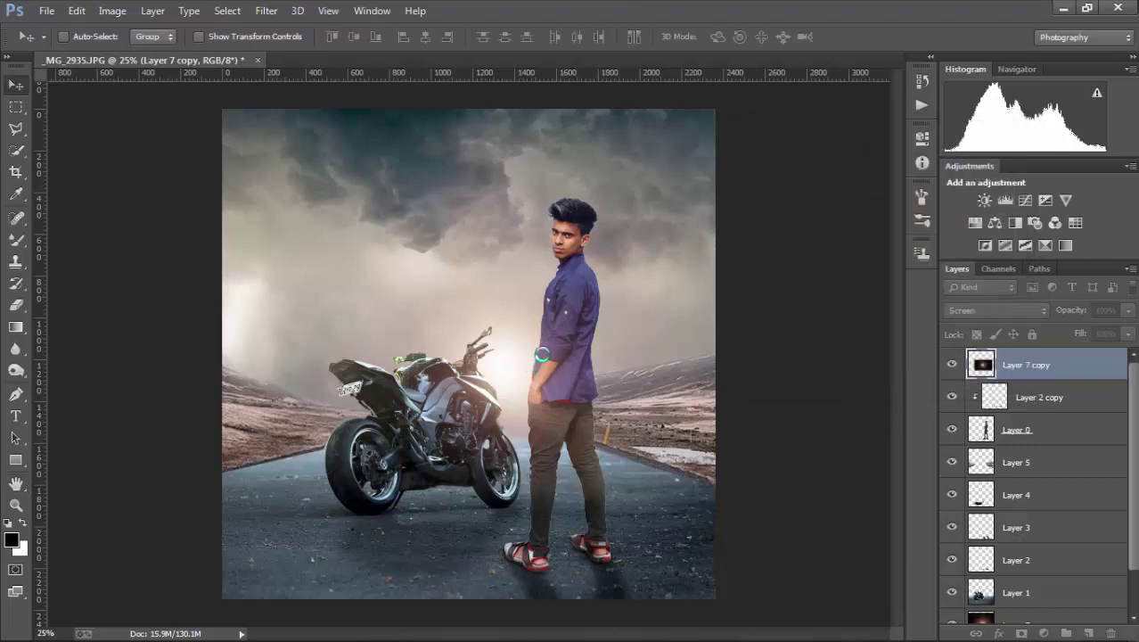
Stretch the blurred glow taller and position it behind the man and motorcycle.
key("ctrl+t")
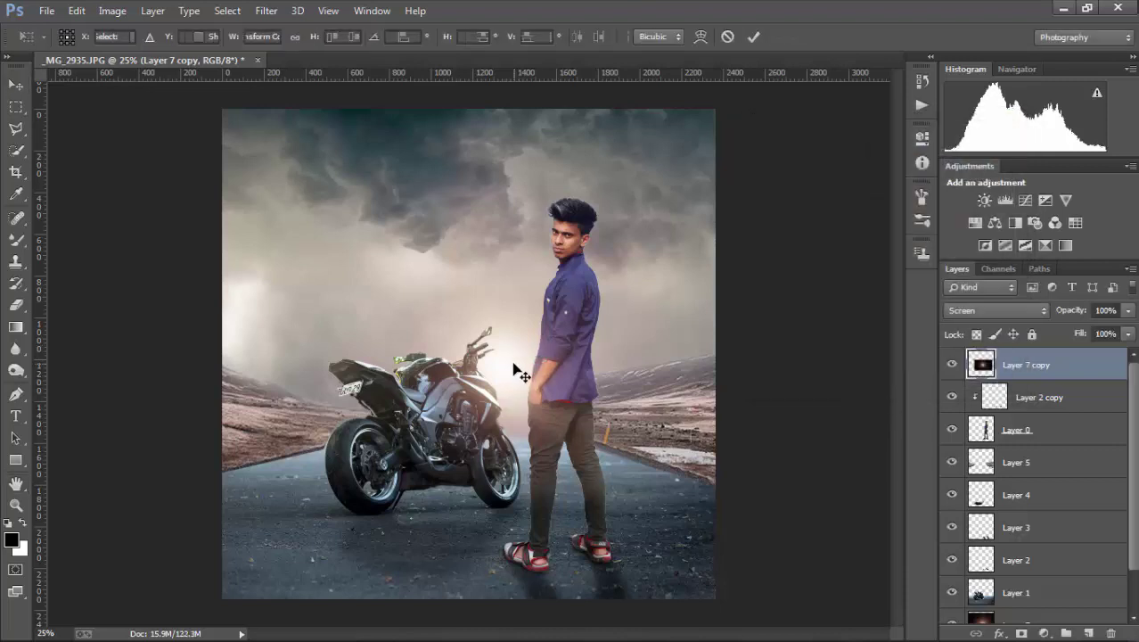
left_click_drag(510, 247, 521, 154)
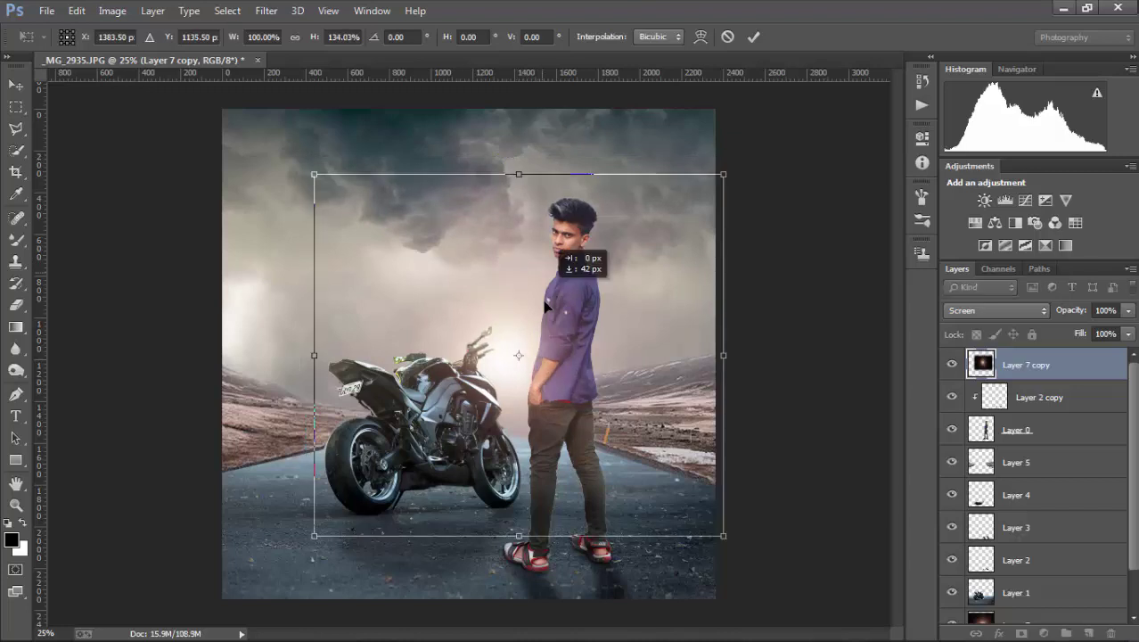
mouse_move(537, 264)
left_mouse_down()
mouse_move(545, 303)
mouse_move(539, 294)
left_mouse_up()
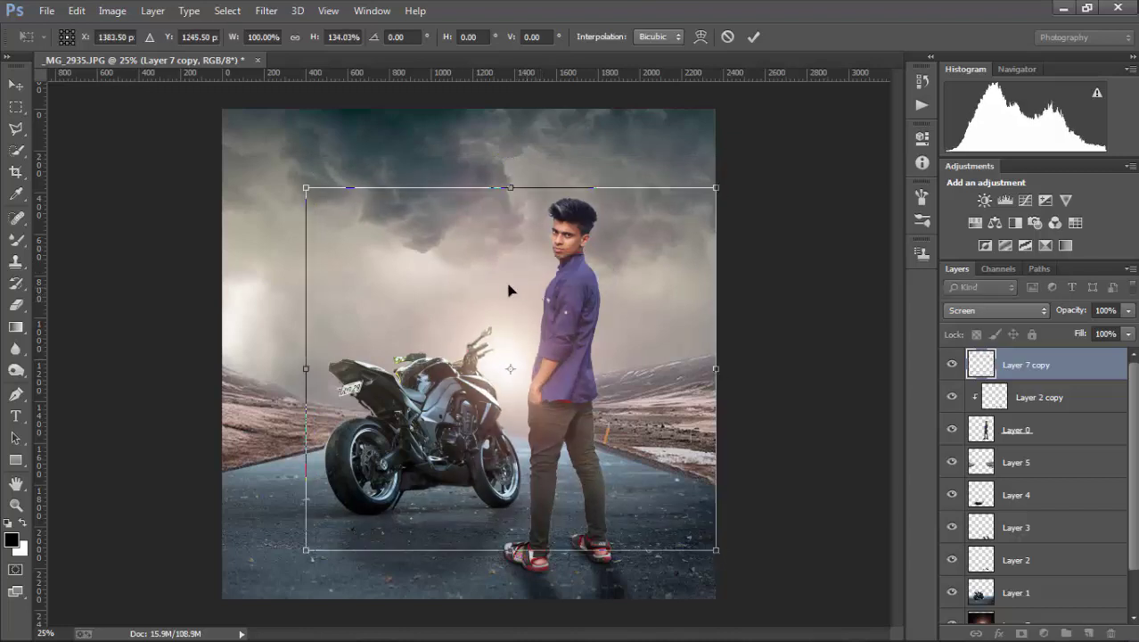
key("Return")
key("ctrl+minus")
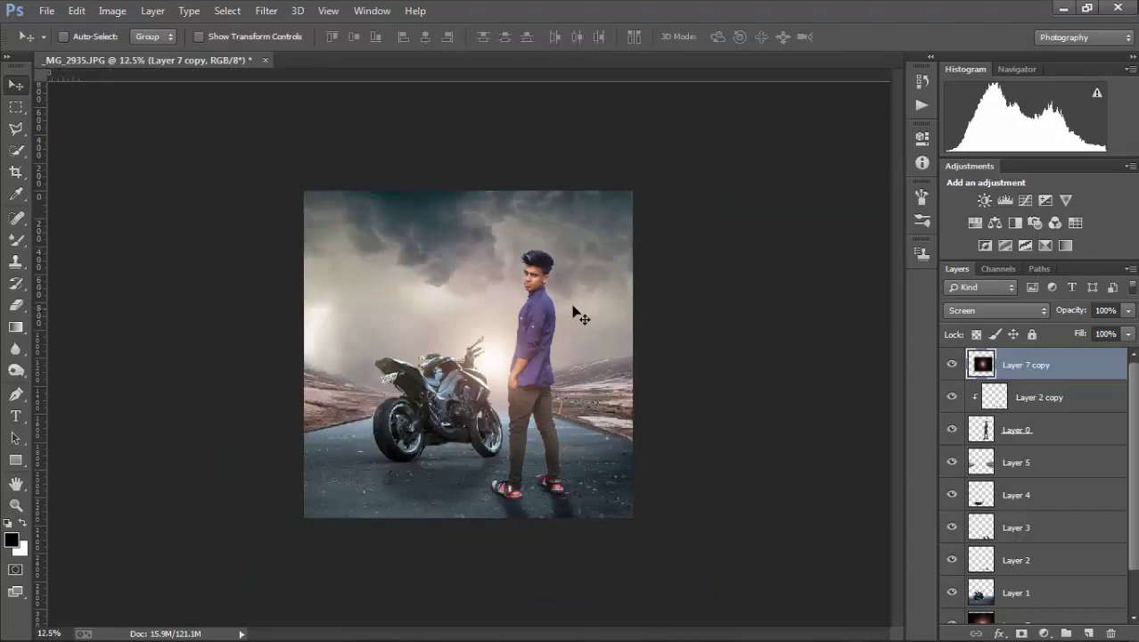
key("ctrl+plus")
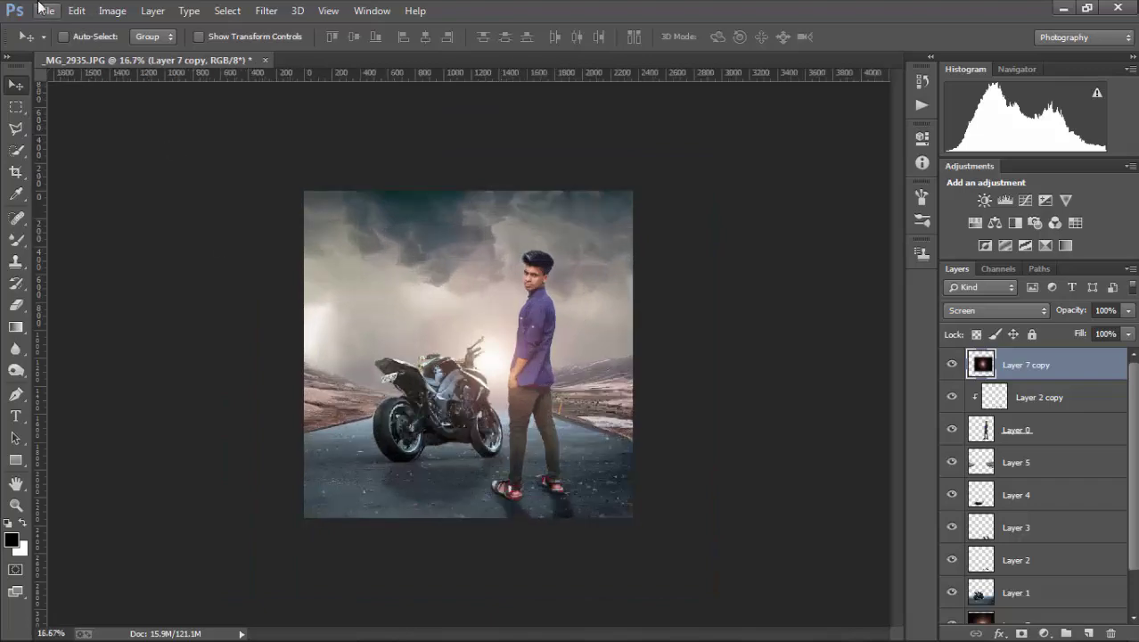
left_click(46, 10)
Paste the Diwali2010 firework image into the composite as Layer 8 and close the source.
key("ctrl+o")
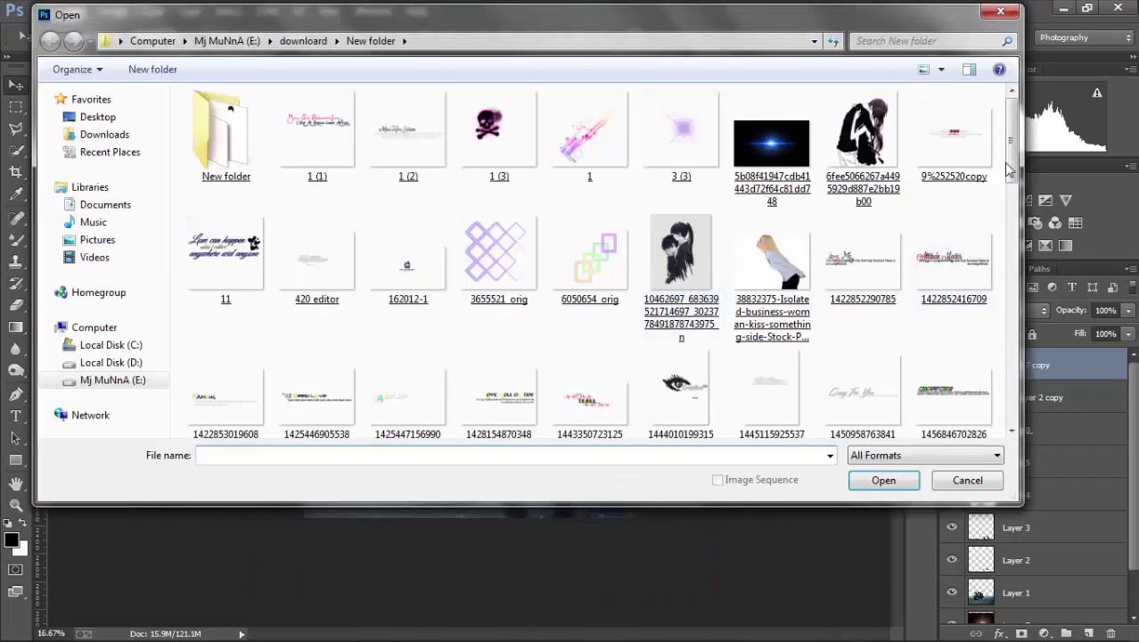
left_click_drag(1010, 134, 1013, 318)
double_click(861, 116)
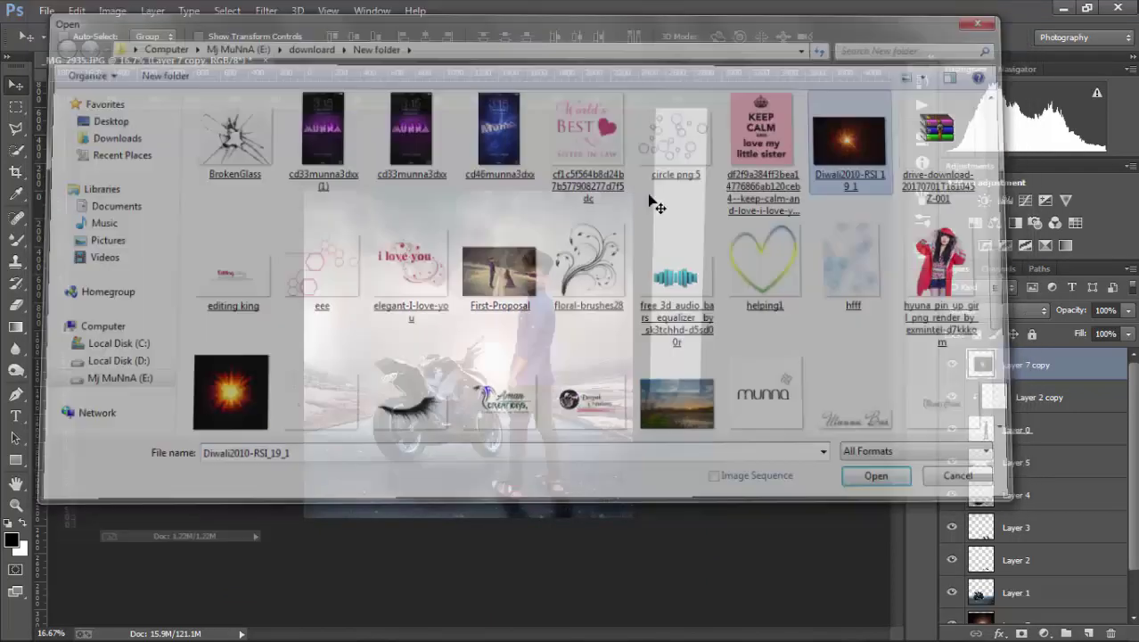
key("ctrl+v")
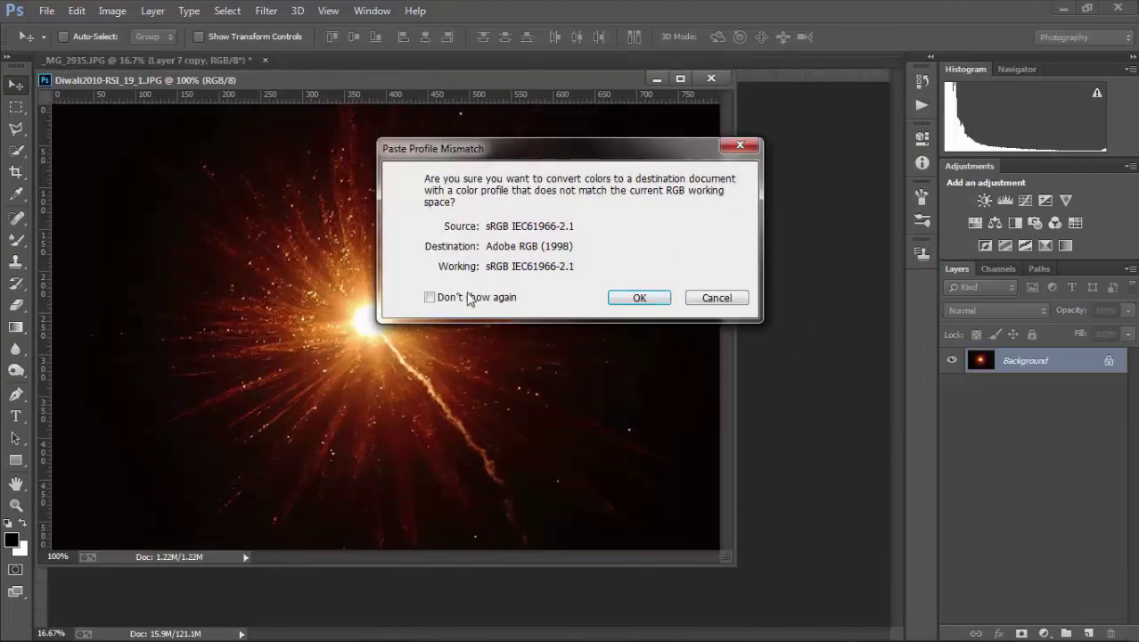
left_click(627, 305)
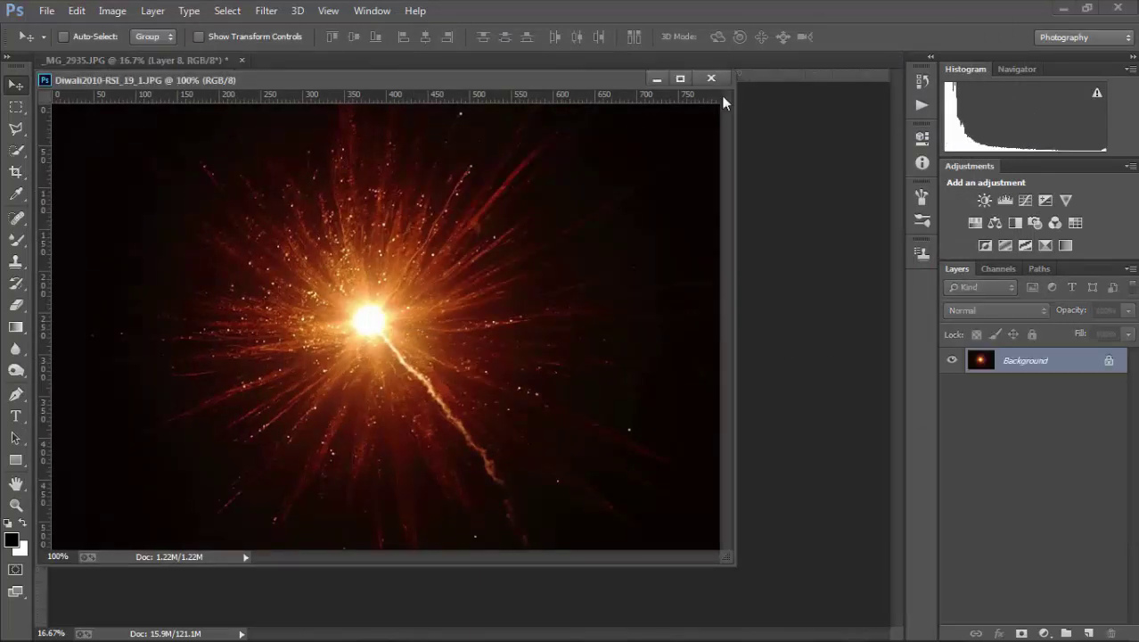
left_click(722, 79)
left_click_drag(517, 361, 502, 310)
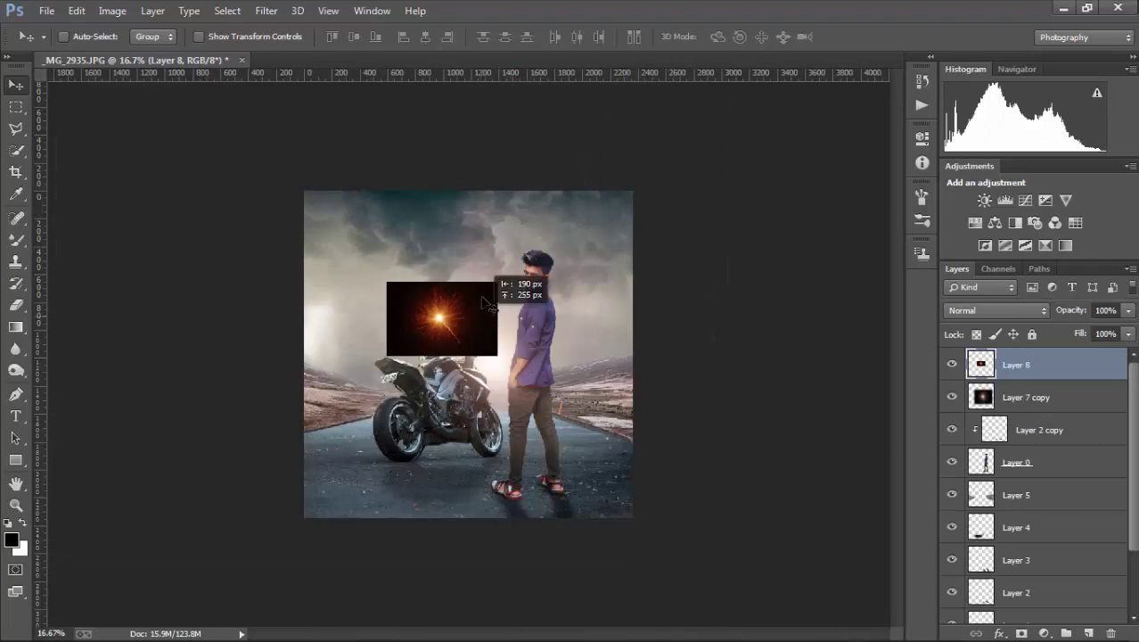
Enlarge the firework about threefold over the man and set it to Screen.
key("ctrl+t")
left_click_drag(498, 356, 719, 508)
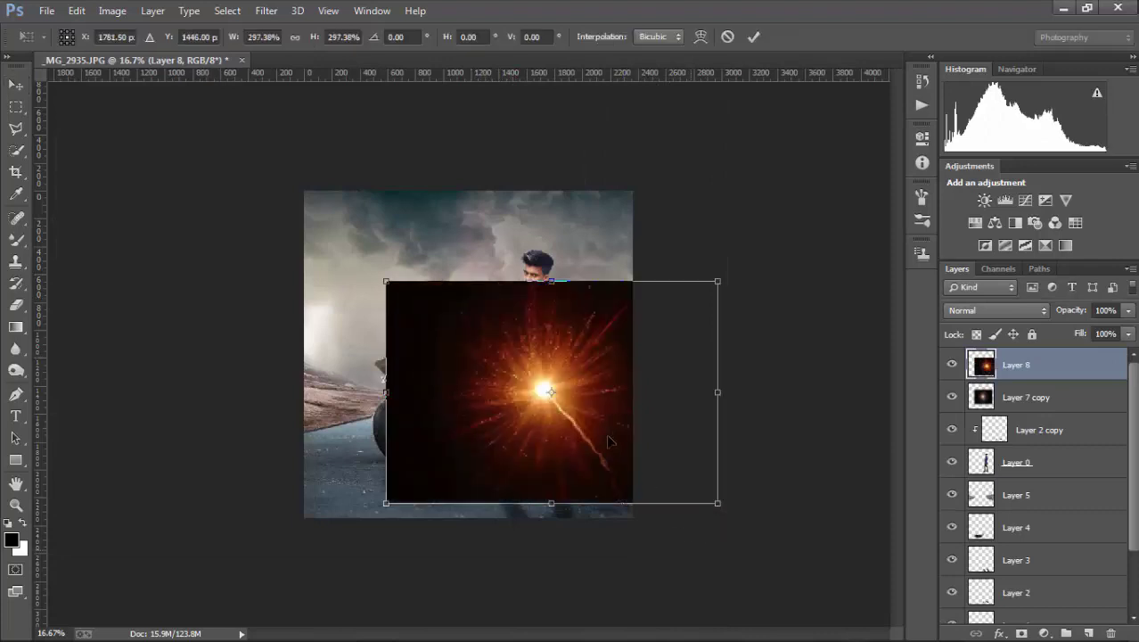
left_click_drag(622, 394, 584, 379)
key("Return")
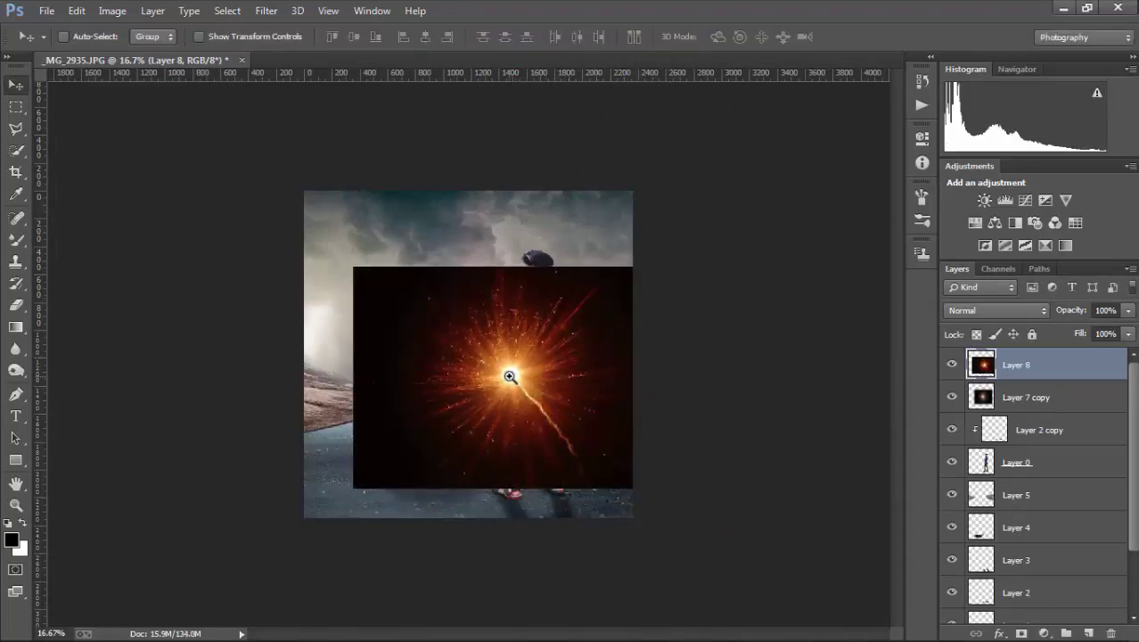
left_click(509, 376)
left_click(995, 310)
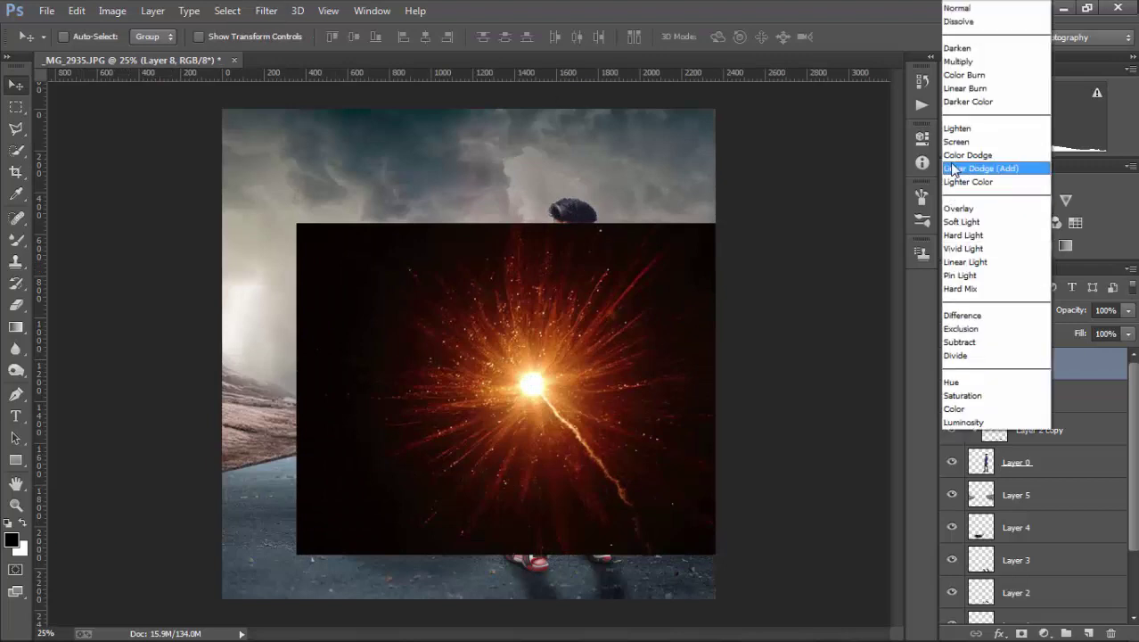
left_click(957, 141)
left_click_drag(576, 371, 597, 376)
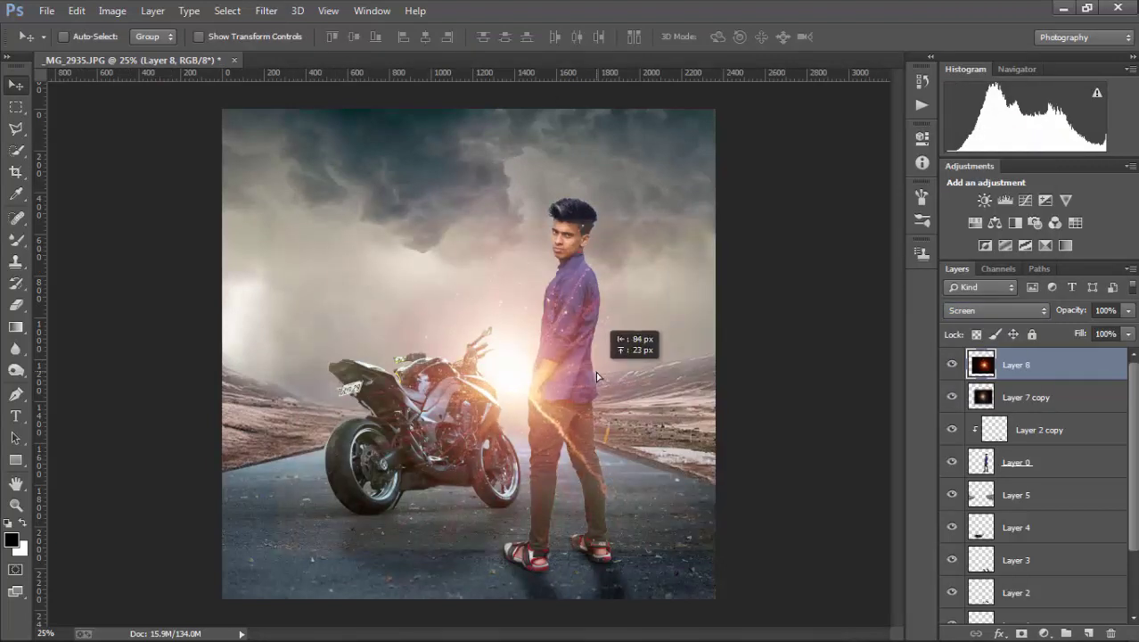
Blur the firework layer with a 41.5 px Gaussian Blur.
left_click(267, 10)
mouse_move(365, 210)
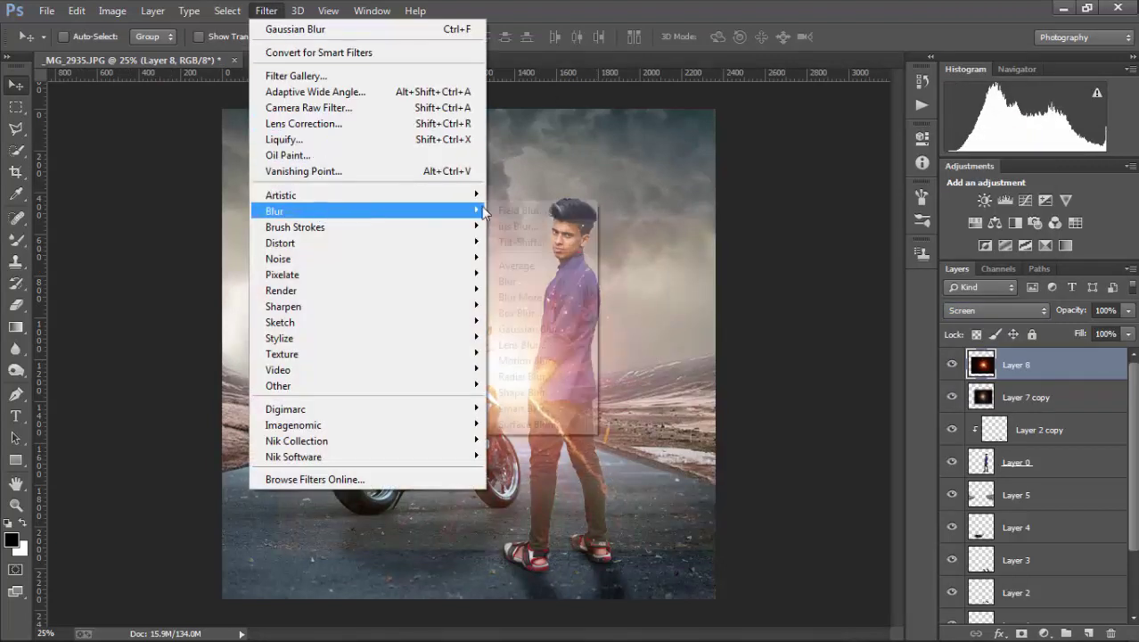
left_click(565, 326)
left_click_drag(762, 374, 846, 376)
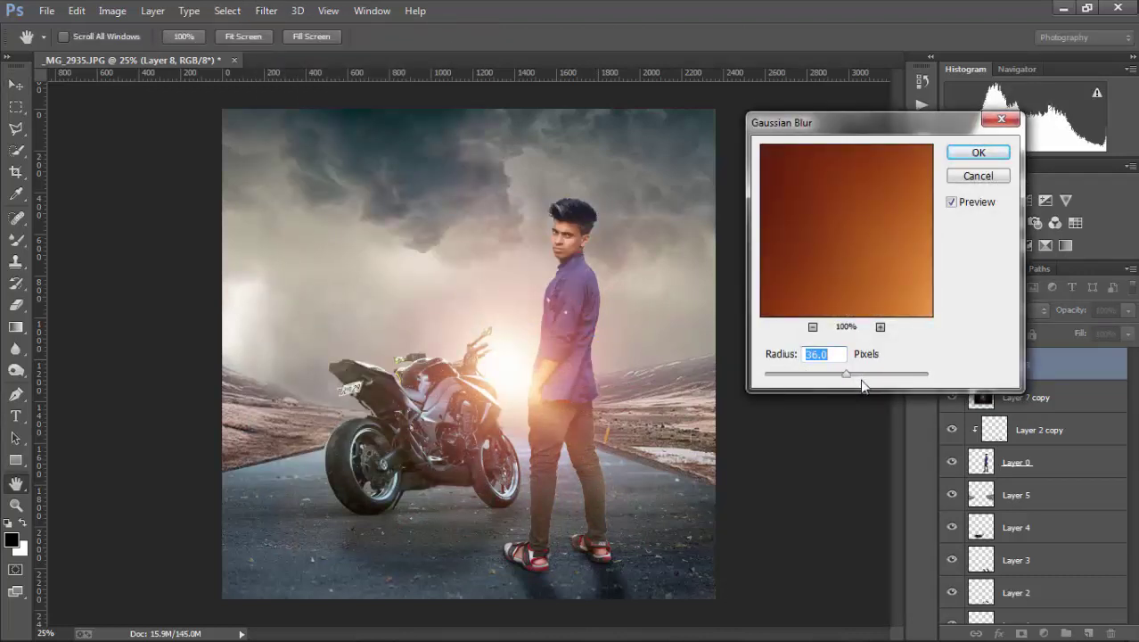
left_click(849, 376)
left_click(967, 152)
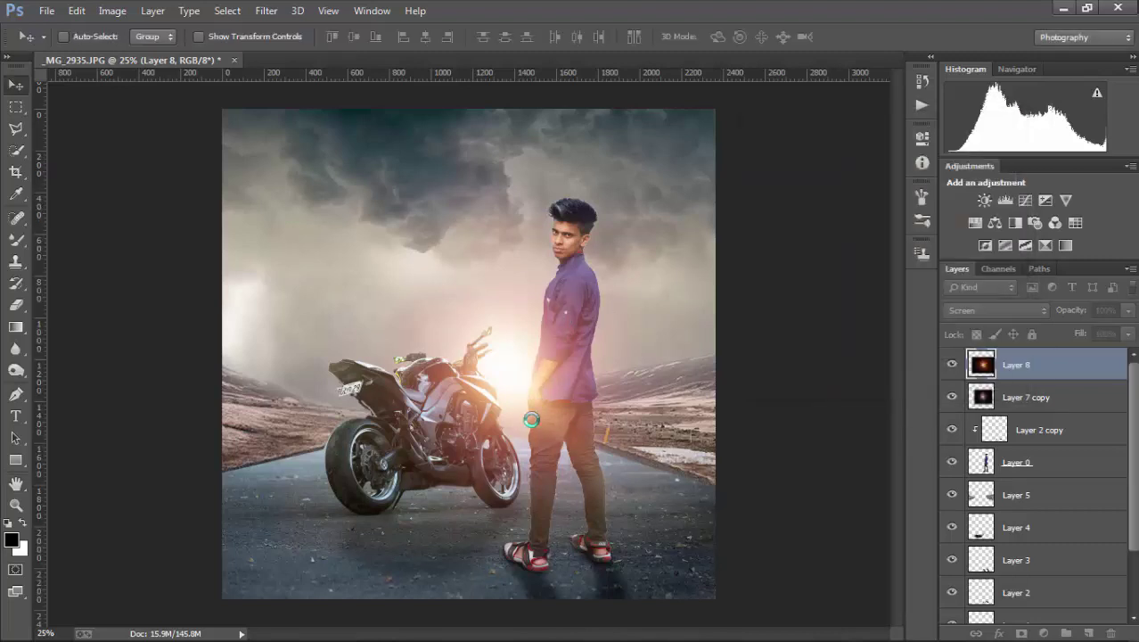
Scale the sun glow to roughly 83% by 73% and place it behind the man's waist.
left_click_drag(524, 293, 539, 375)
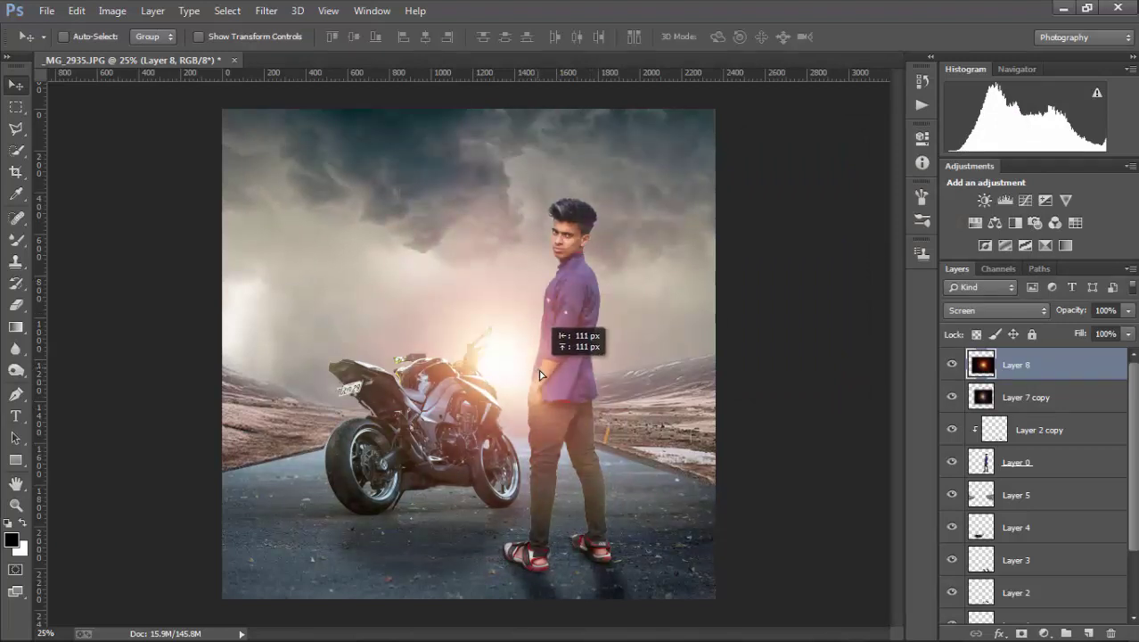
key("ctrl+t")
left_click_drag(237, 171, 330, 272)
mouse_move(551, 335)
left_mouse_down()
mouse_move(535, 318)
mouse_move(535, 293)
left_mouse_up()
left_click_drag(622, 350, 614, 350)
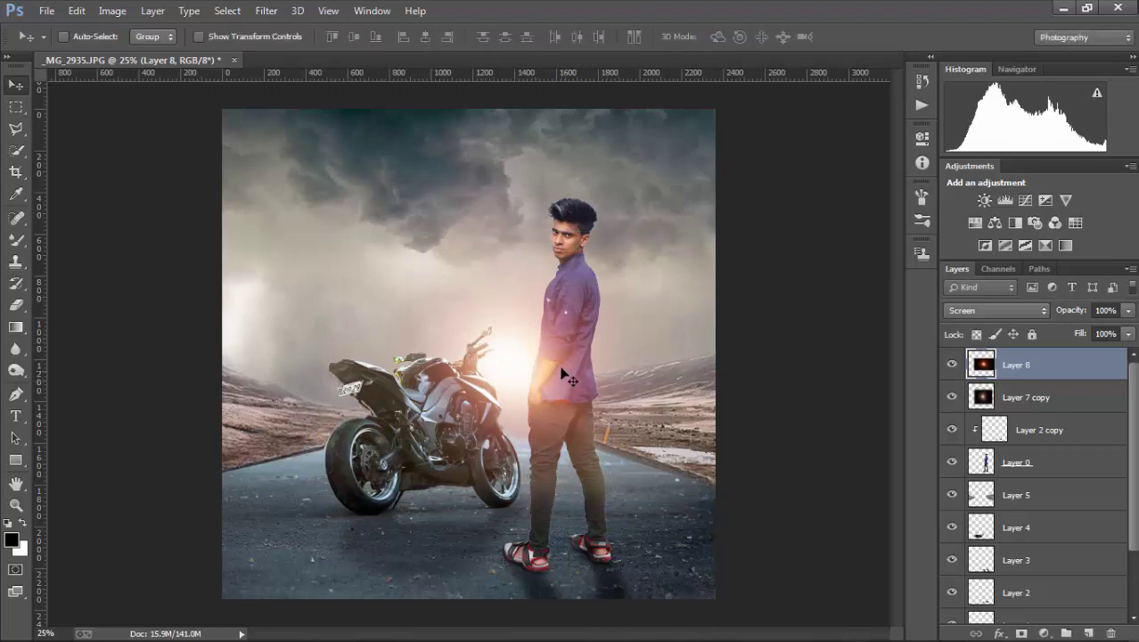
left_click_drag(565, 381, 544, 369)
key("ctrl+minus")
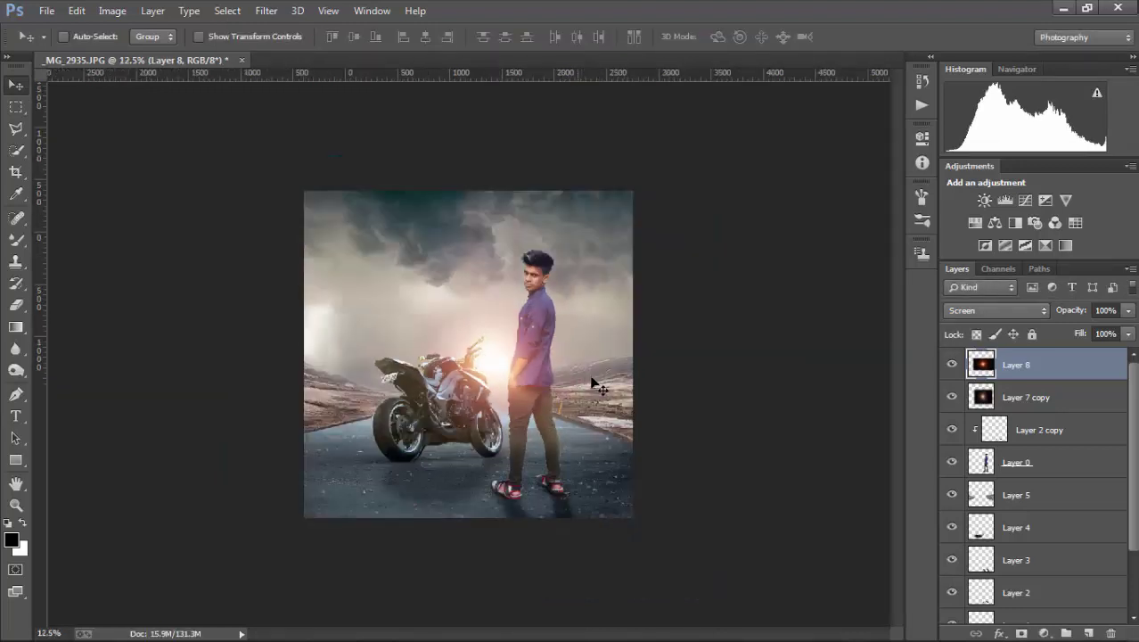
key("ctrl+minus")
key("ctrl+minus")
key("ctrl+plus")
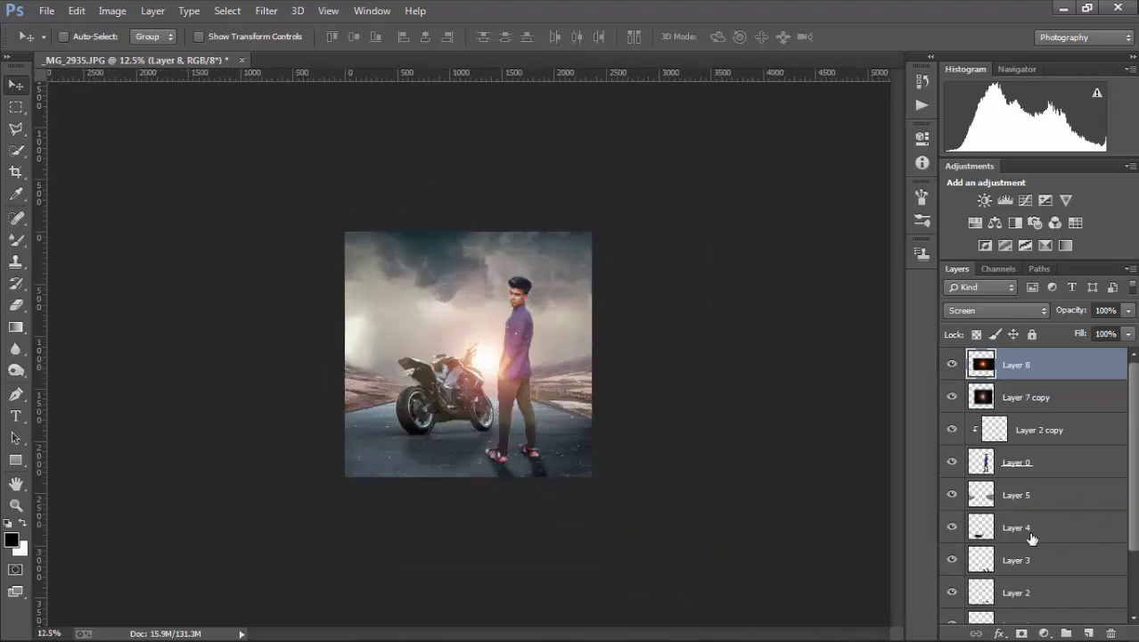
scroll(1040, 540, "down", 3)
left_click(1010, 611)
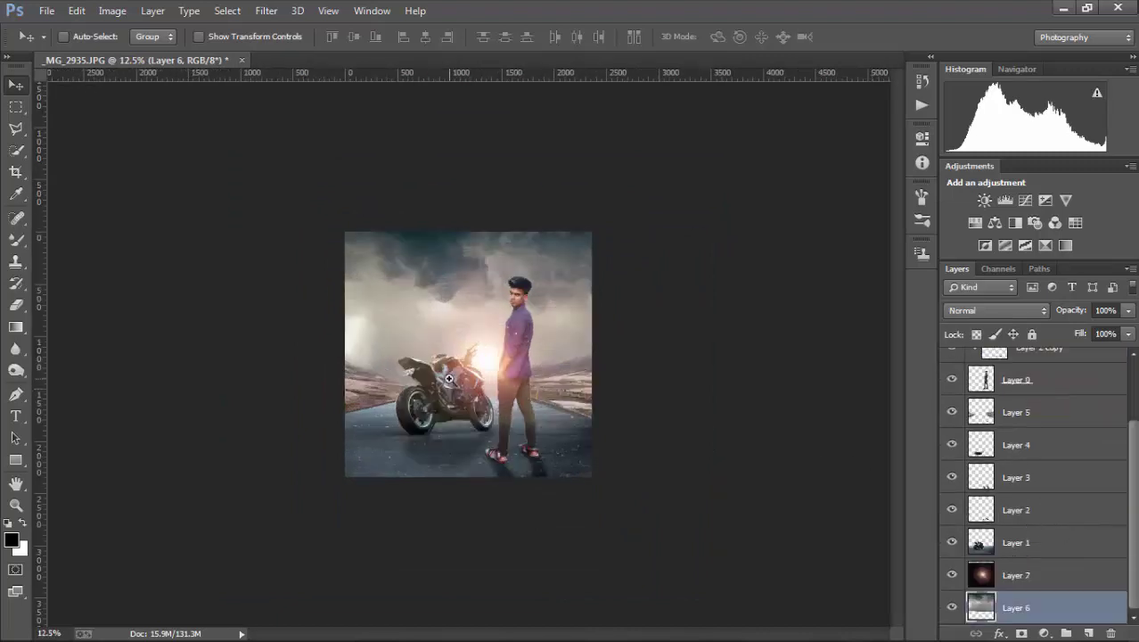
key("ctrl+plus")
left_click(17, 262)
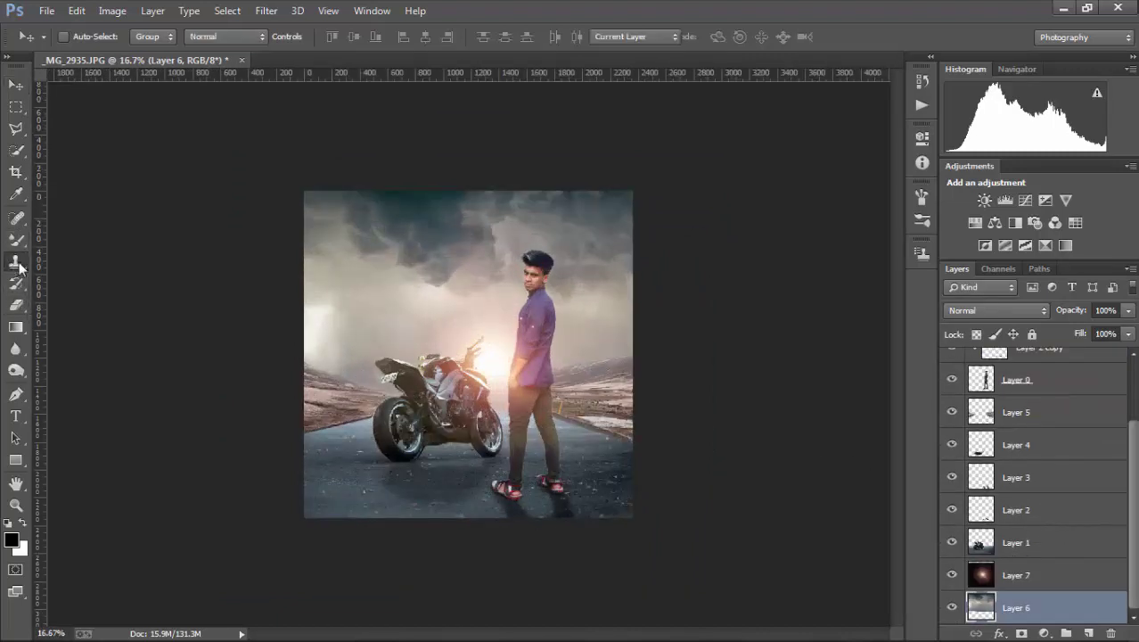
right_click(440, 314)
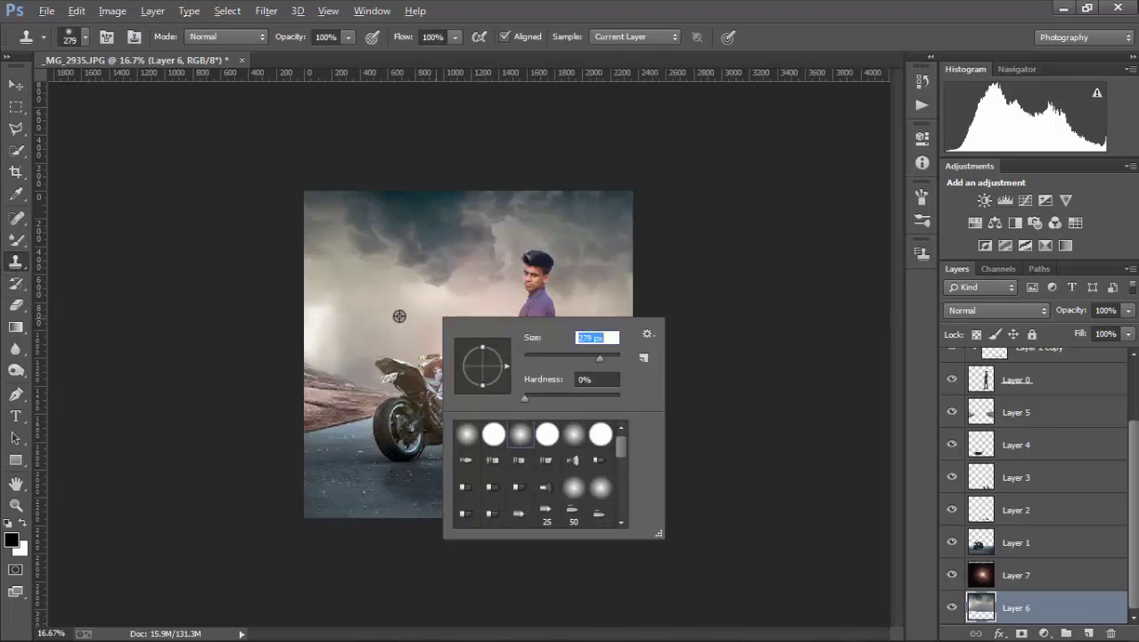
key("Return")
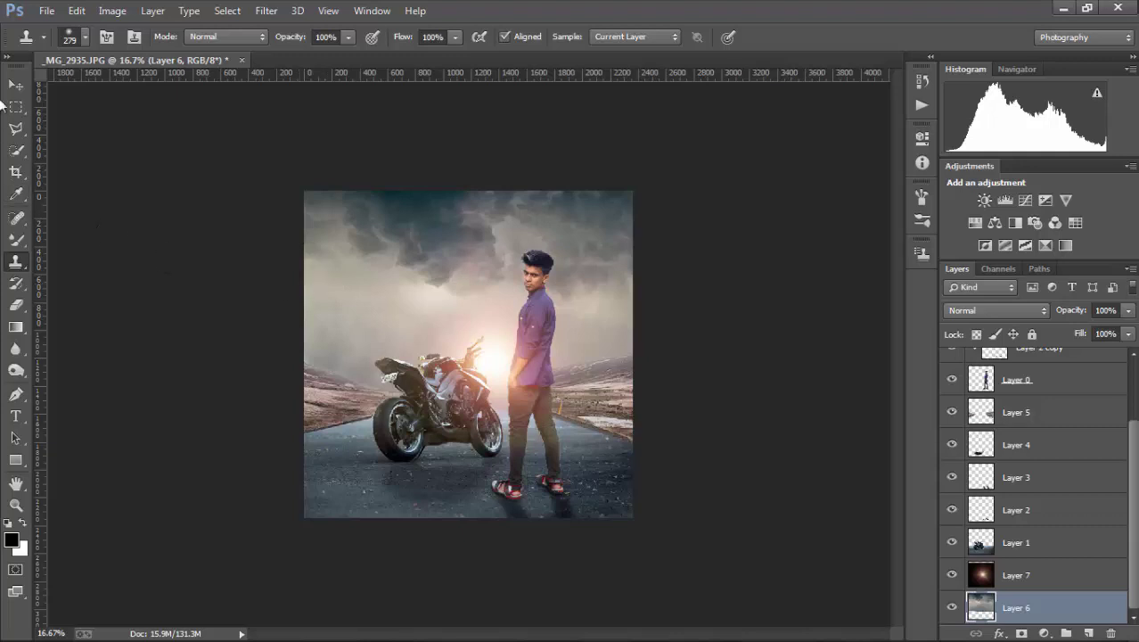
left_click(17, 88)
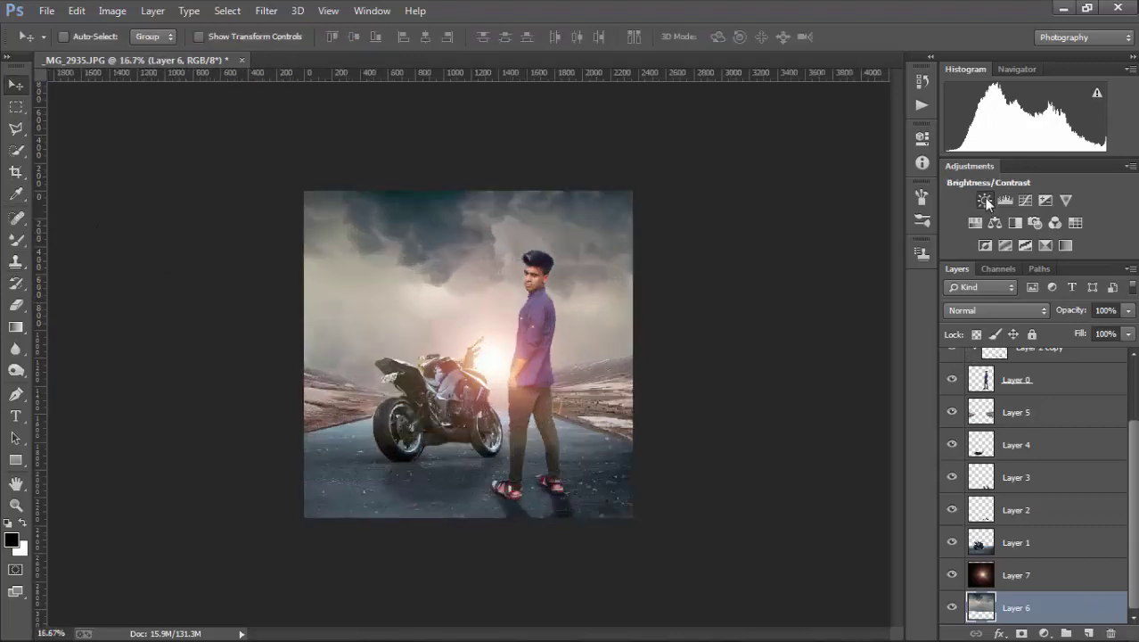
Add a Brightness/Contrast adjustment with brightness slightly raised.
left_click(983, 199)
left_click_drag(814, 219, 823, 222)
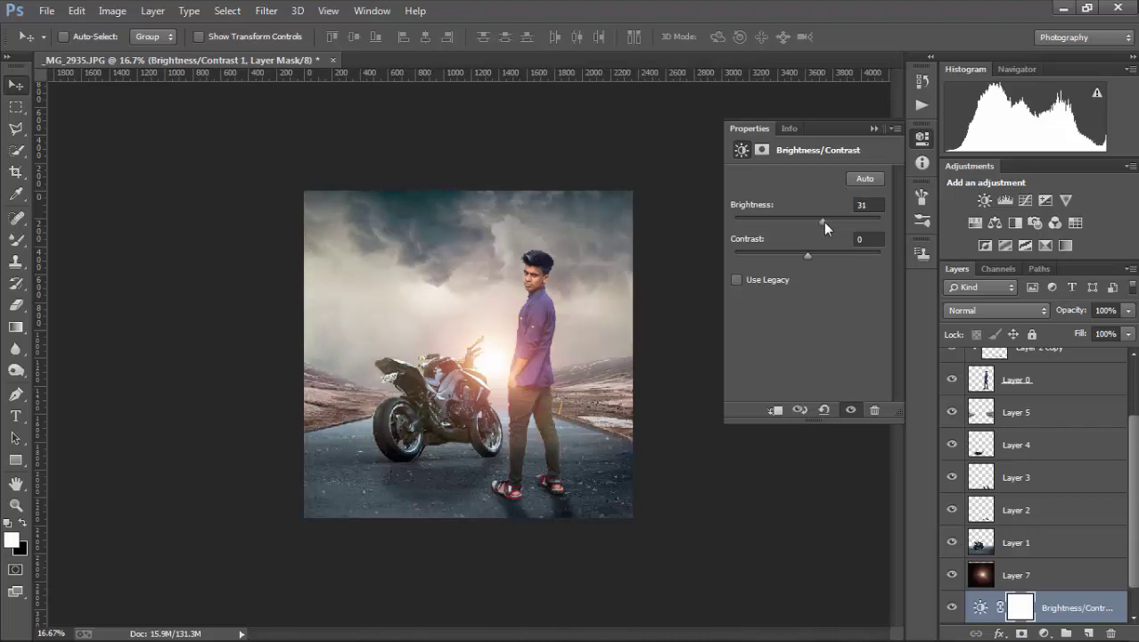
left_click(916, 142)
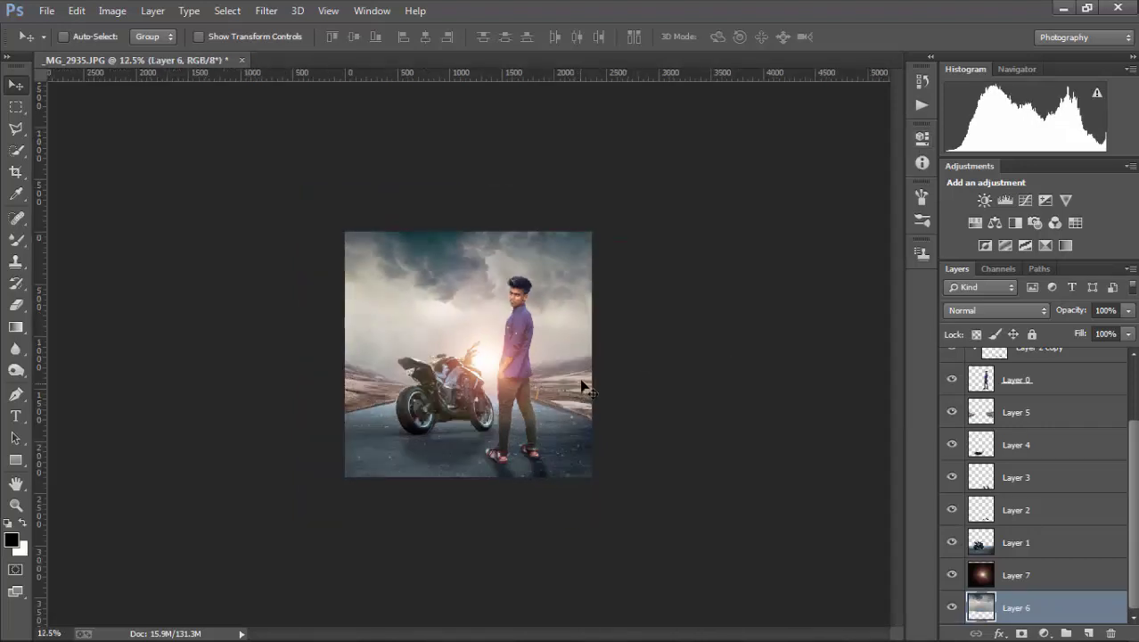
Select Layer 5 and set the Blur tool to a 97 px brush with 0% hardness.
key("ctrl+plus")
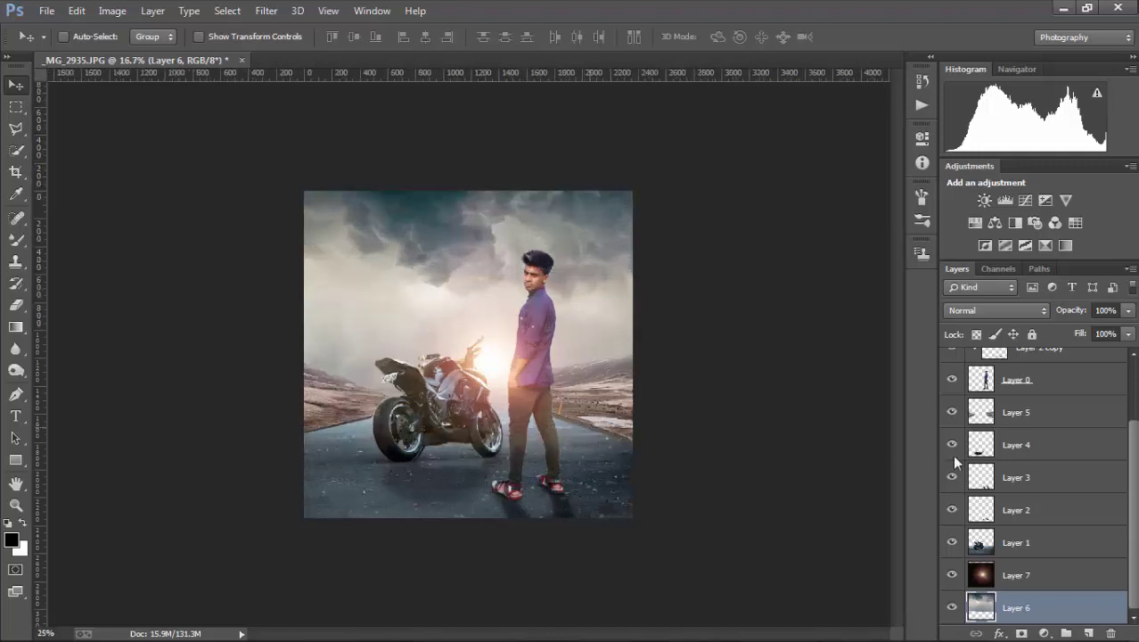
key("ctrl+plus")
left_click(1002, 413)
left_click(15, 349)
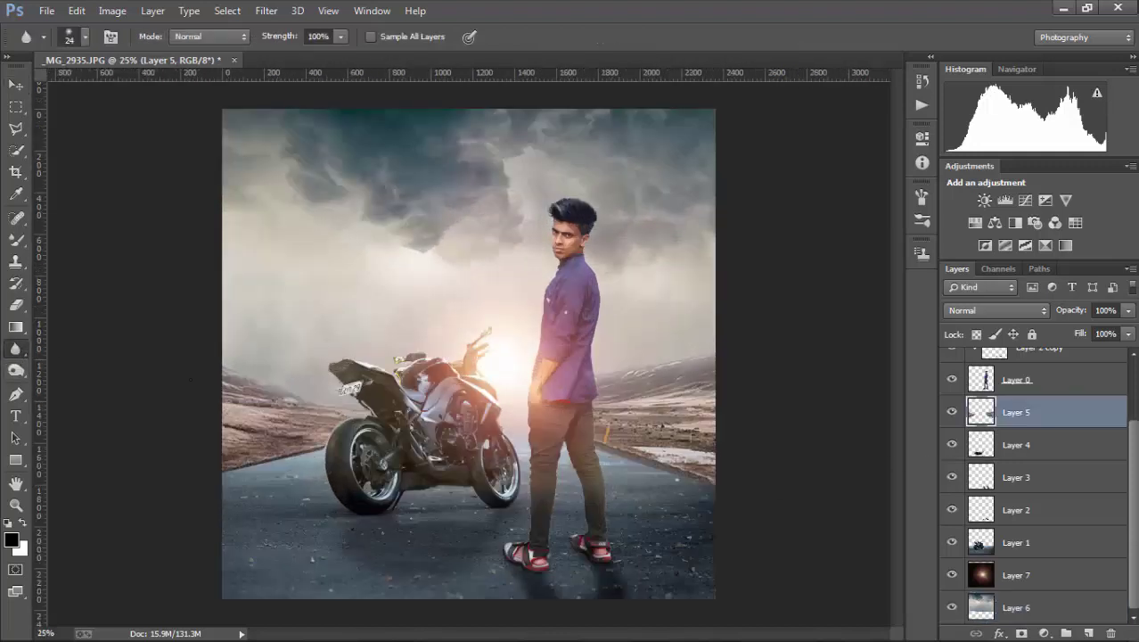
right_click(645, 450)
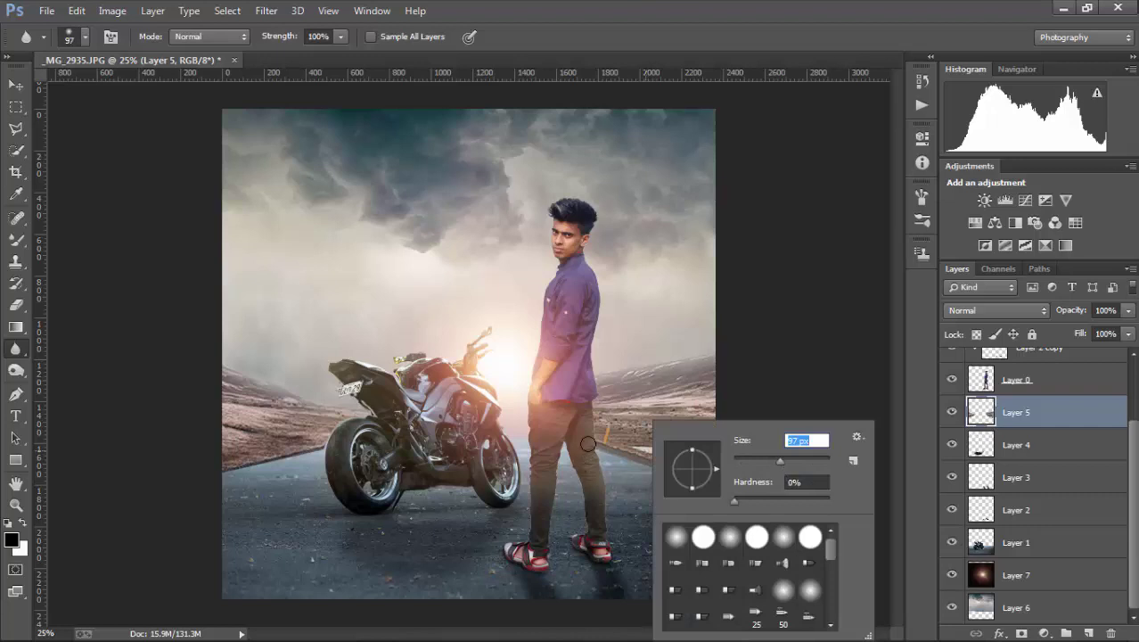
key("Return")
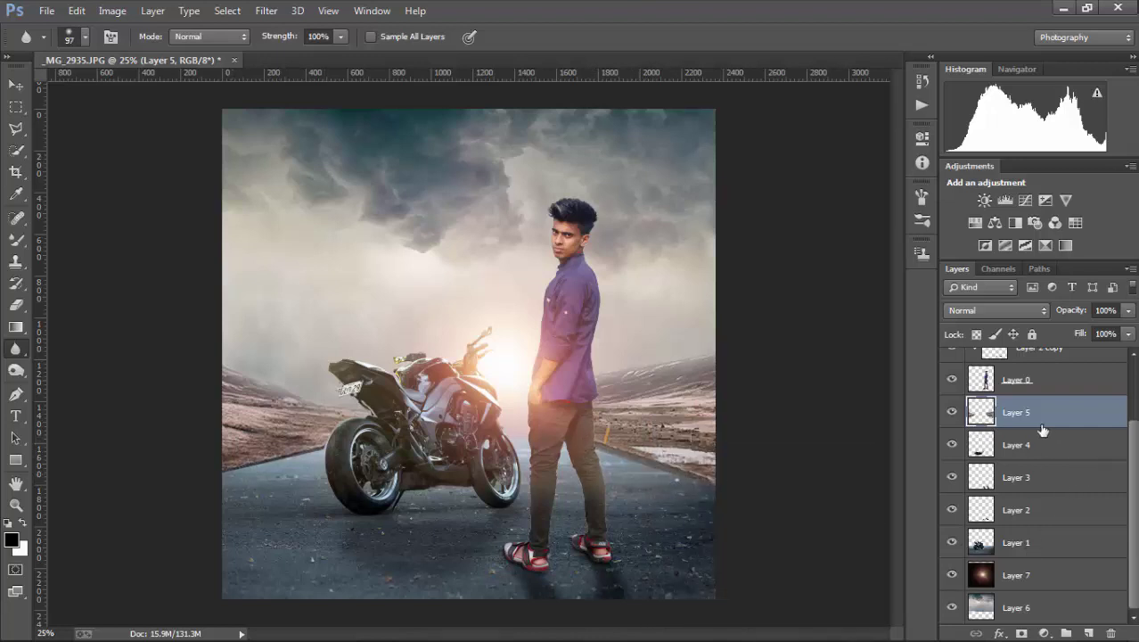
Add a Layer 5 Drop Shadow: angle 138°, distance 10 px, size 24 px, opacity about 38%.
double_click(1023, 390)
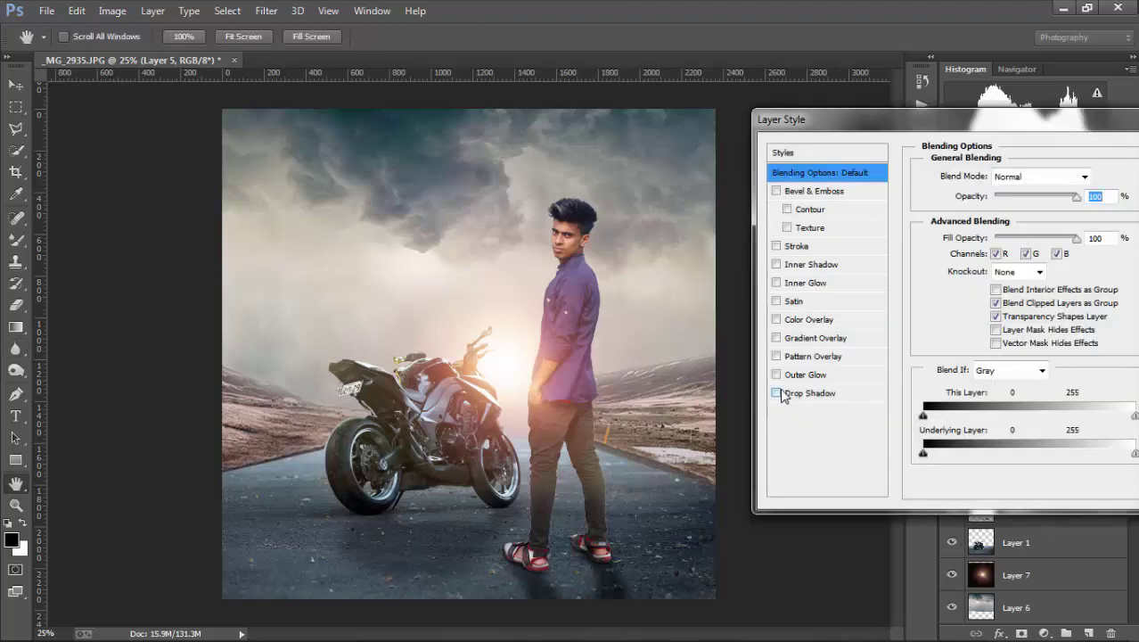
left_click(777, 393)
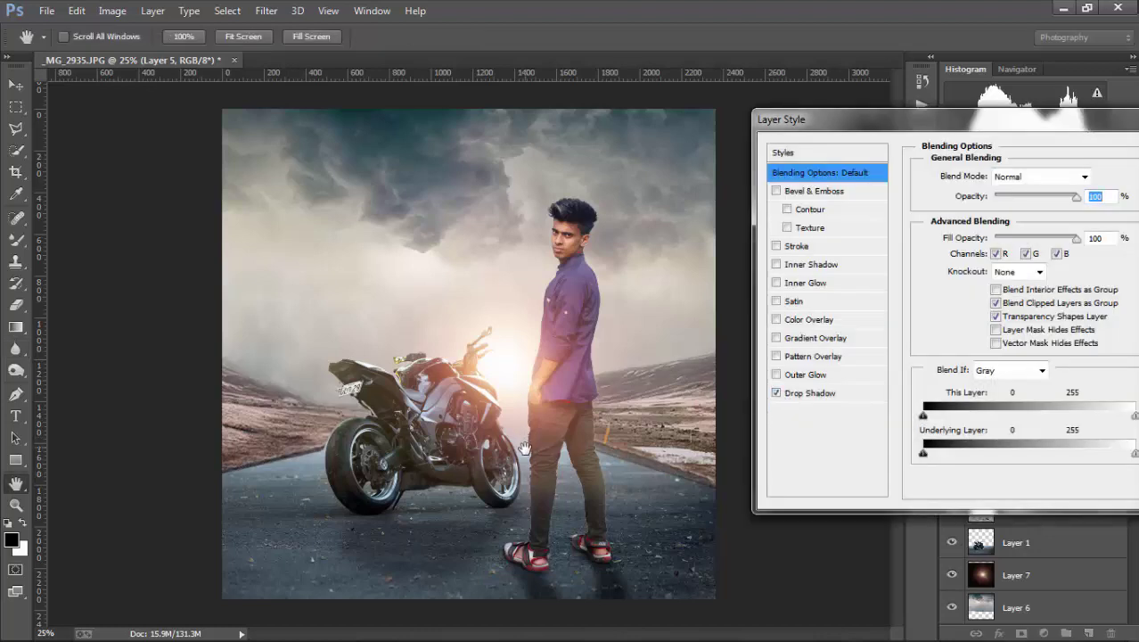
left_click(809, 393)
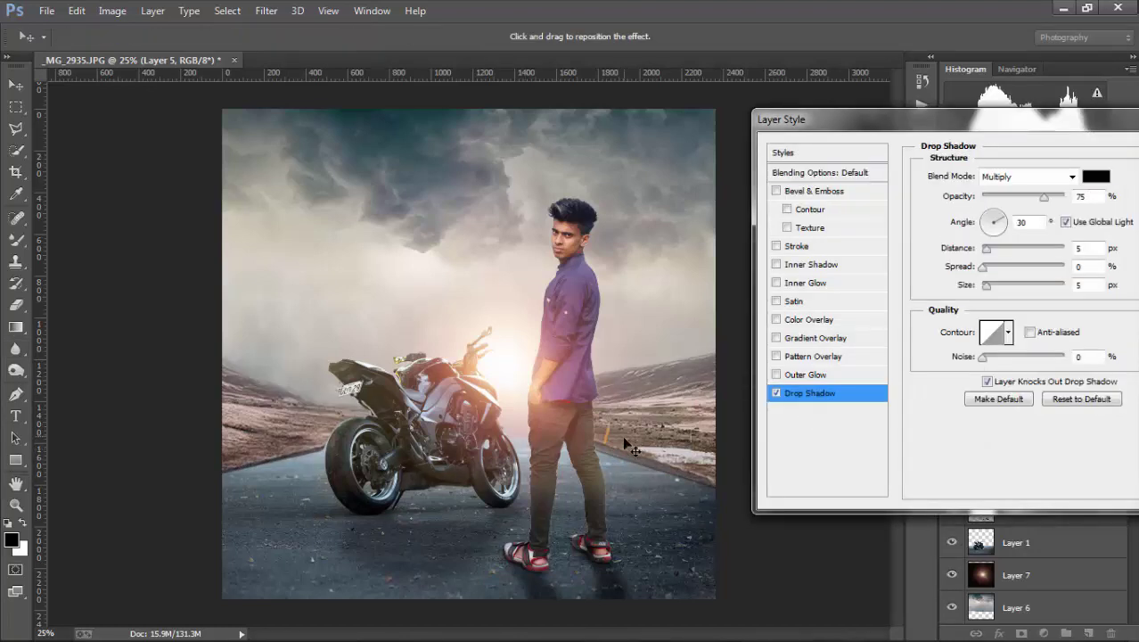
left_click_drag(632, 446, 625, 438)
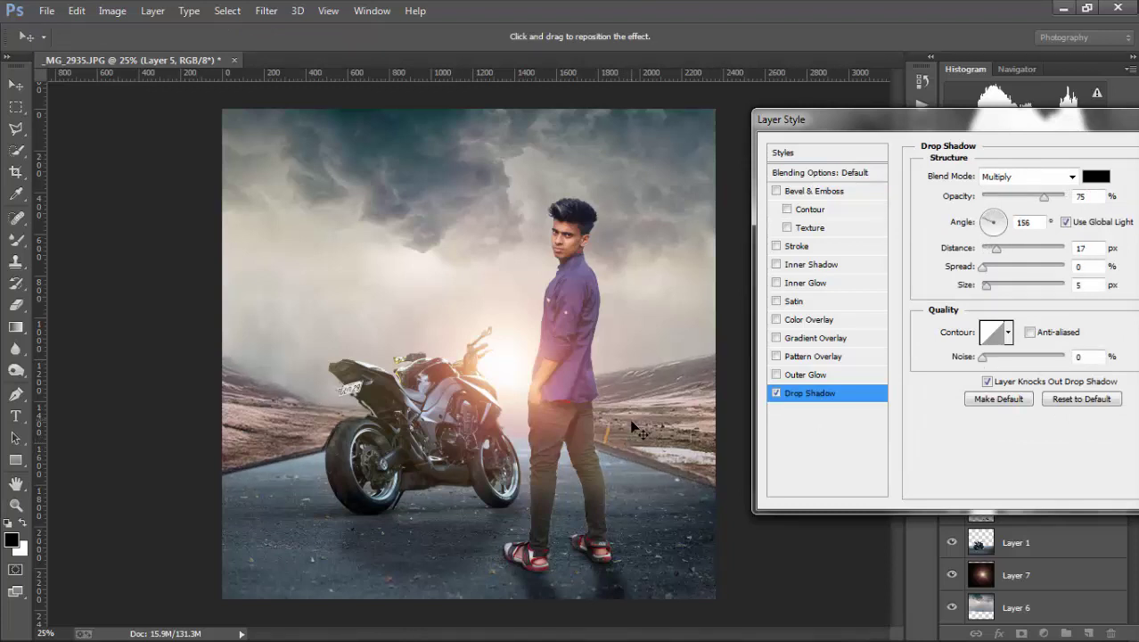
mouse_move(656, 436)
left_mouse_down()
mouse_move(646, 440)
mouse_move(657, 445)
left_mouse_up()
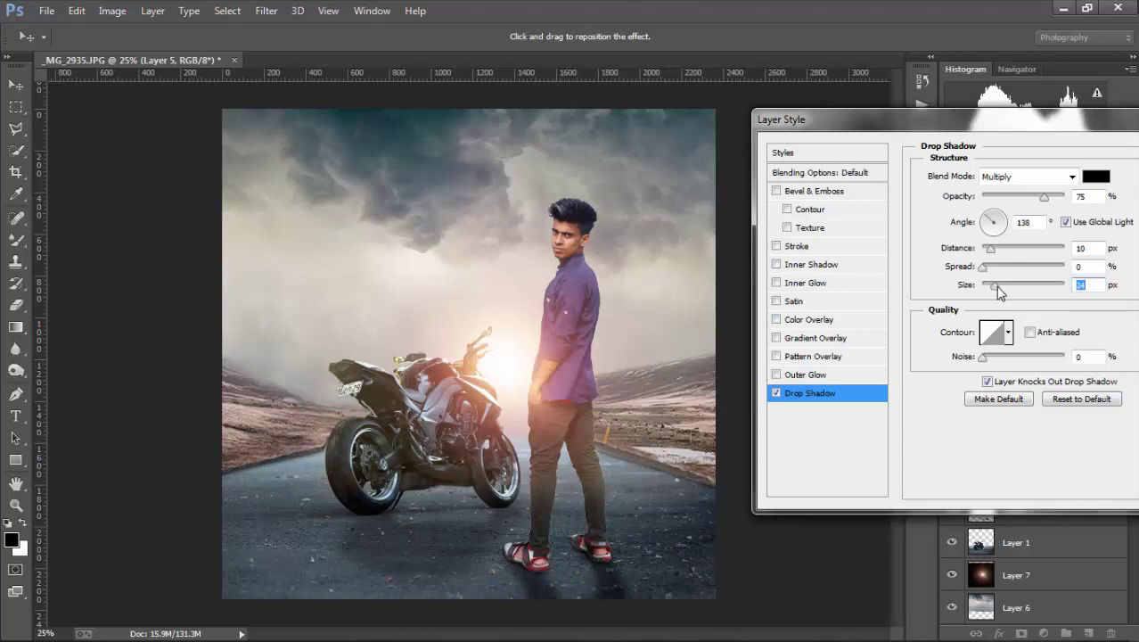
left_click(1013, 200)
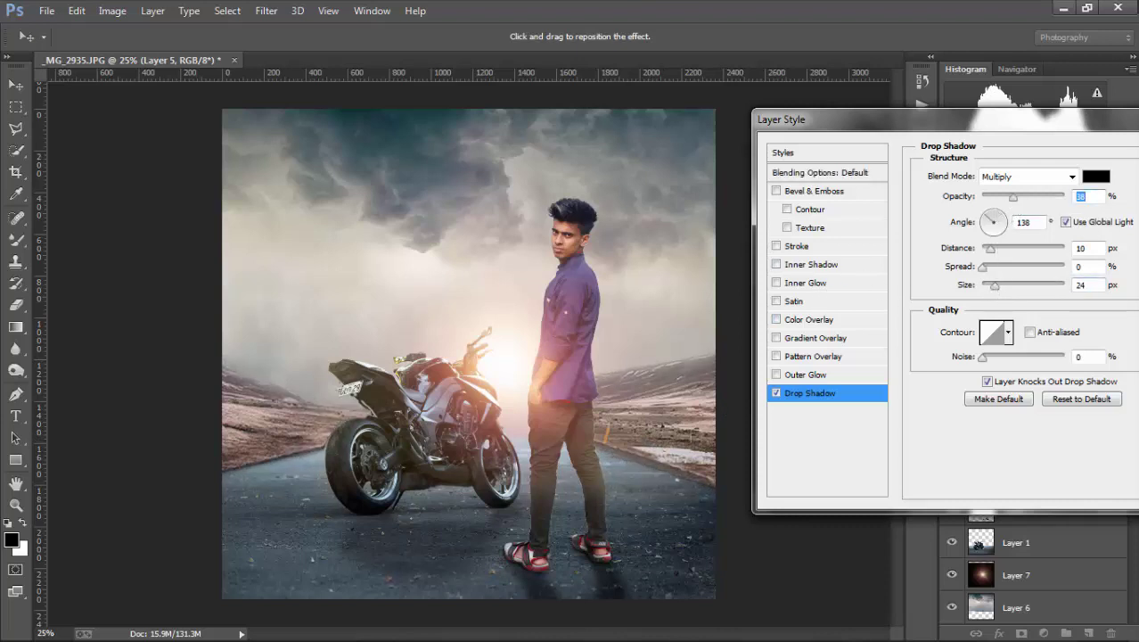
key("r")
key("Return")
key("ctrl+minus")
key("ctrl+minus")
key("ctrl+minus")
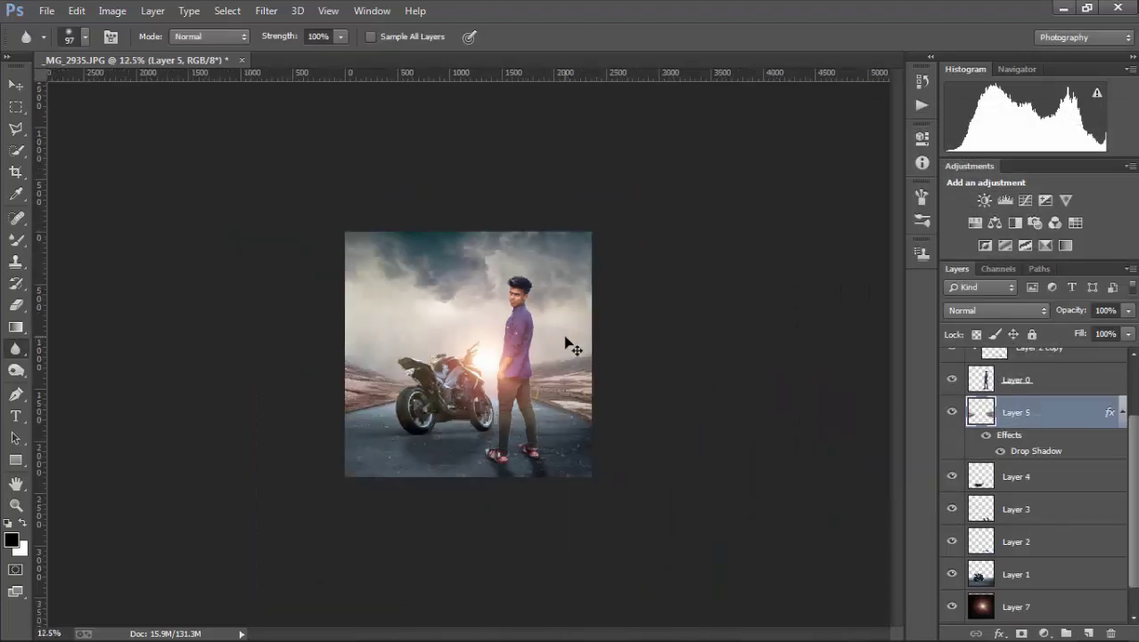
Crop the composite to a tall portrait frame about 1600 px wide around the man and motorcycle.
key("ctrl+plus")
key("ctrl+plus")
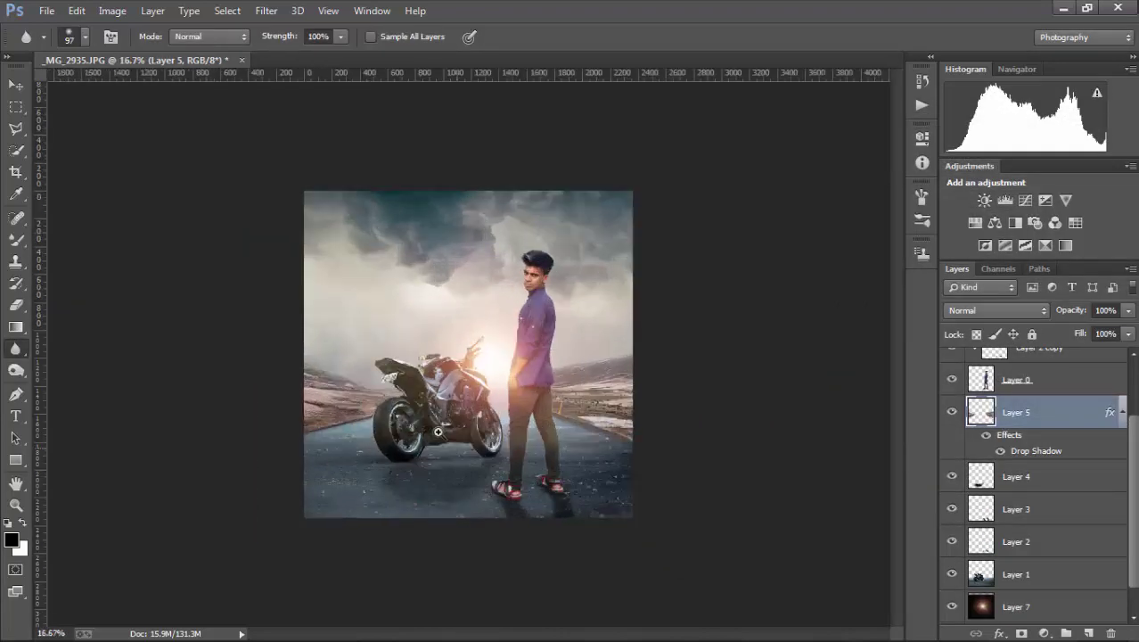
key("ctrl+plus")
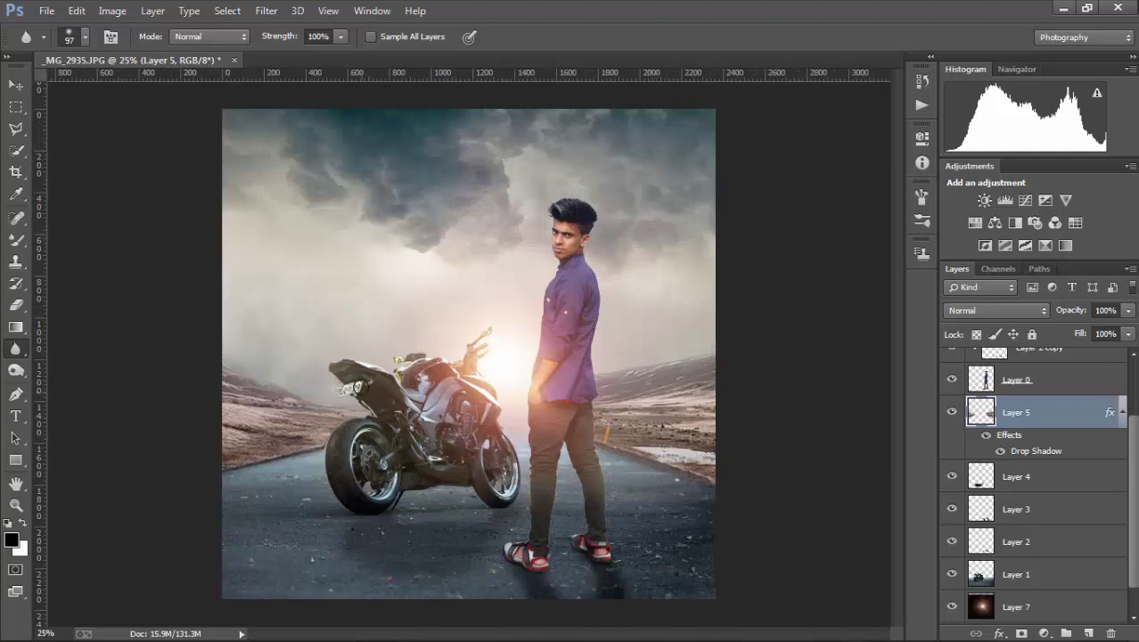
left_click(15, 172)
left_click_drag(223, 353, 262, 353)
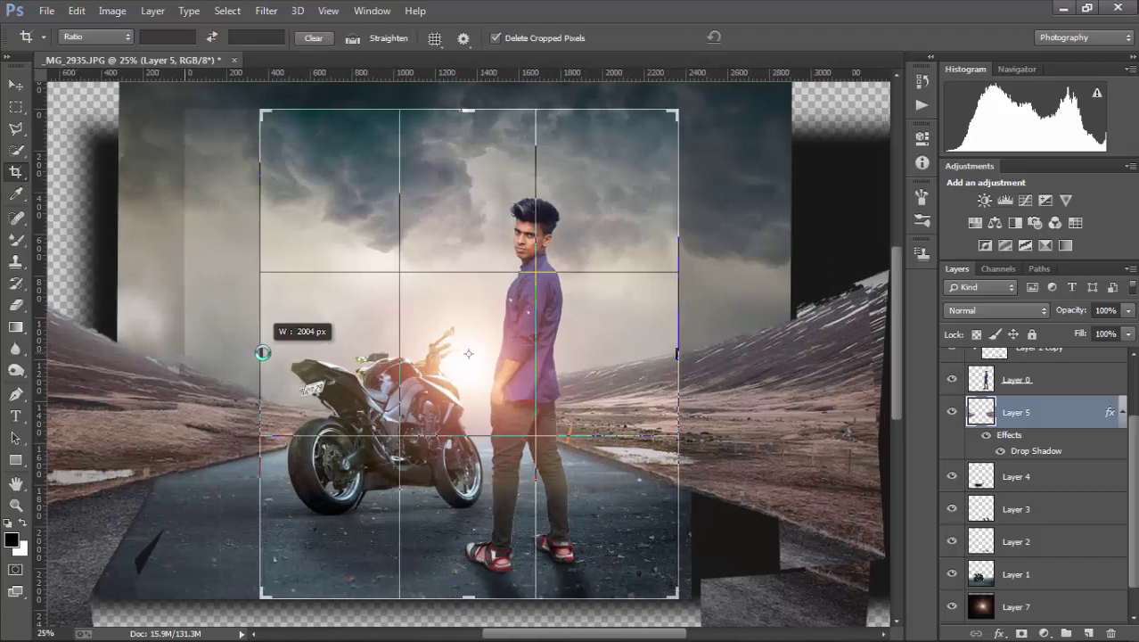
left_click_drag(685, 355, 644, 353)
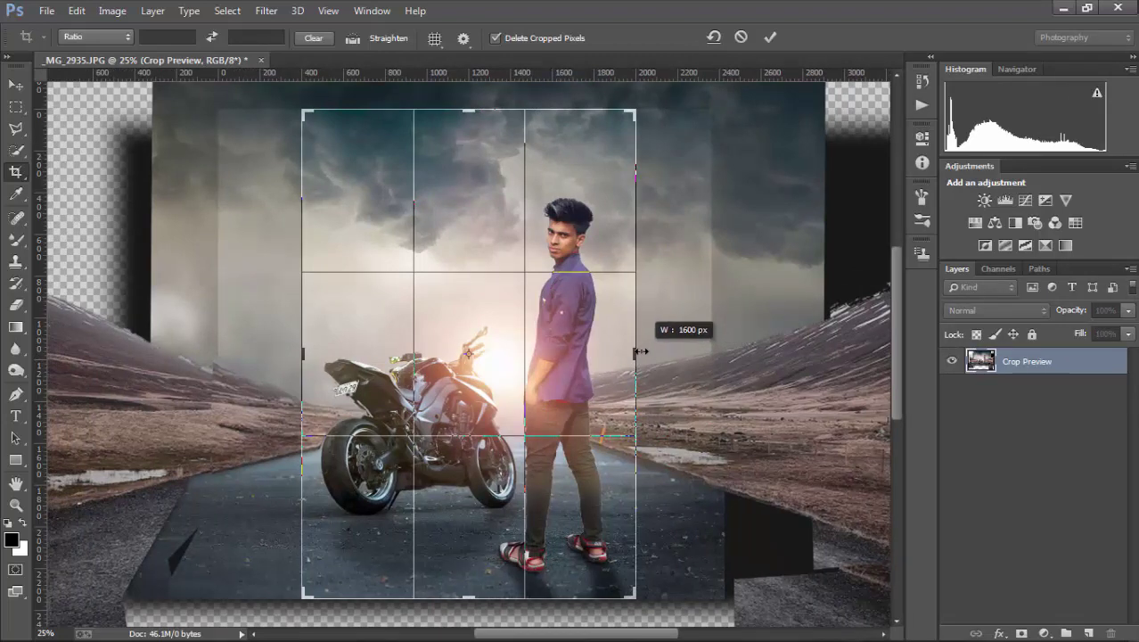
left_click_drag(640, 351, 631, 351)
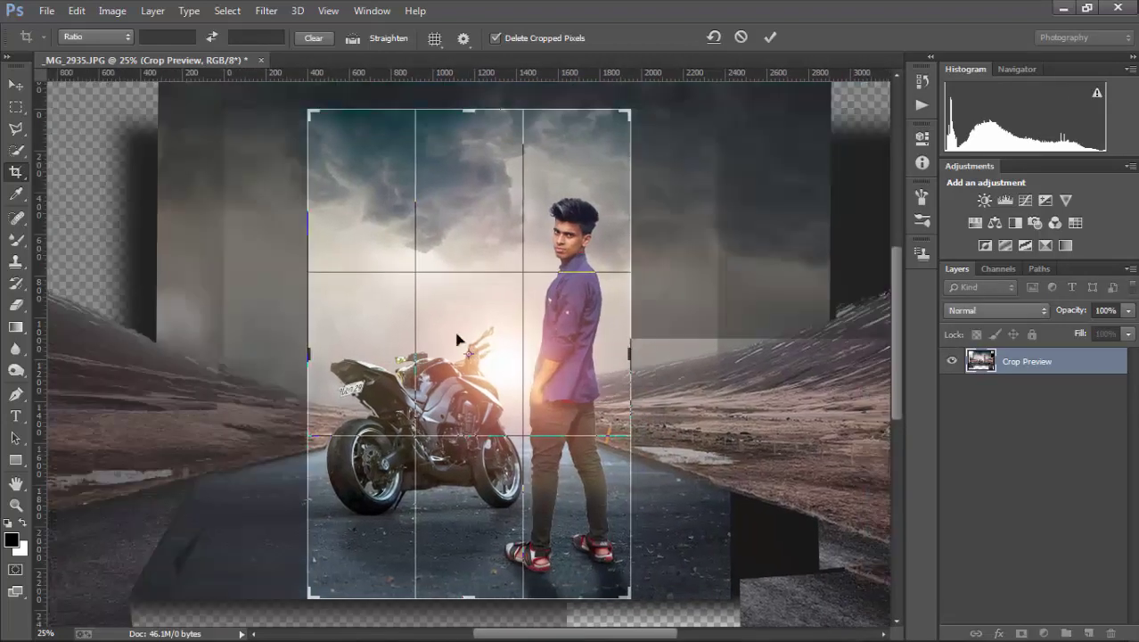
key("Return")
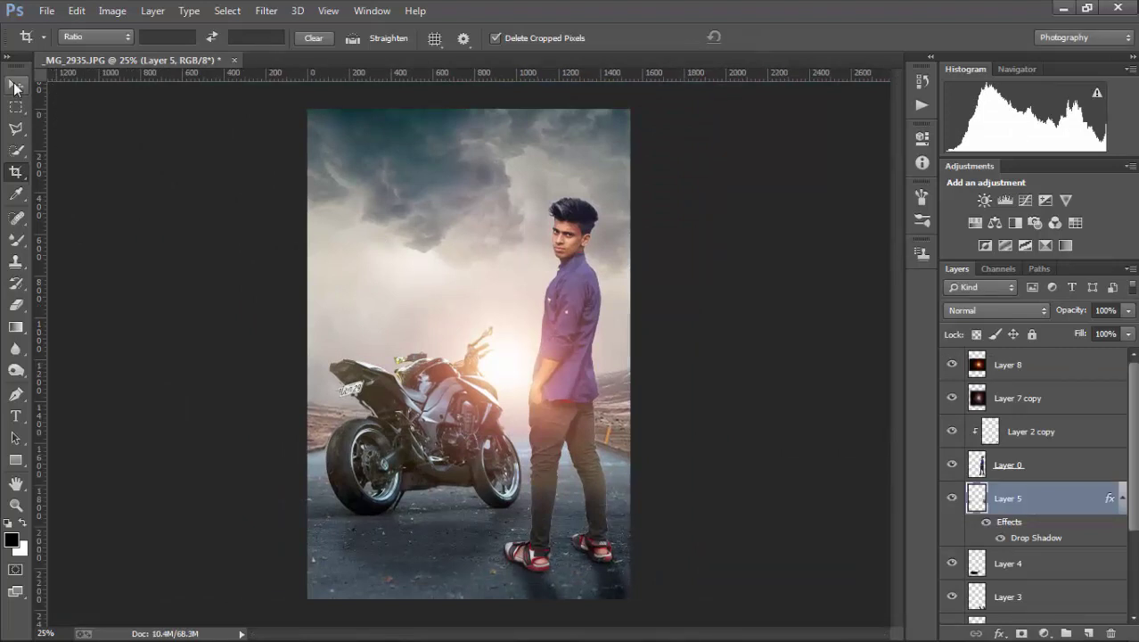
Select Layer 2 copy, Layer 0 and Layer 3 together with the Move tool.
left_click(15, 86)
scroll(1043, 509, "down", 1)
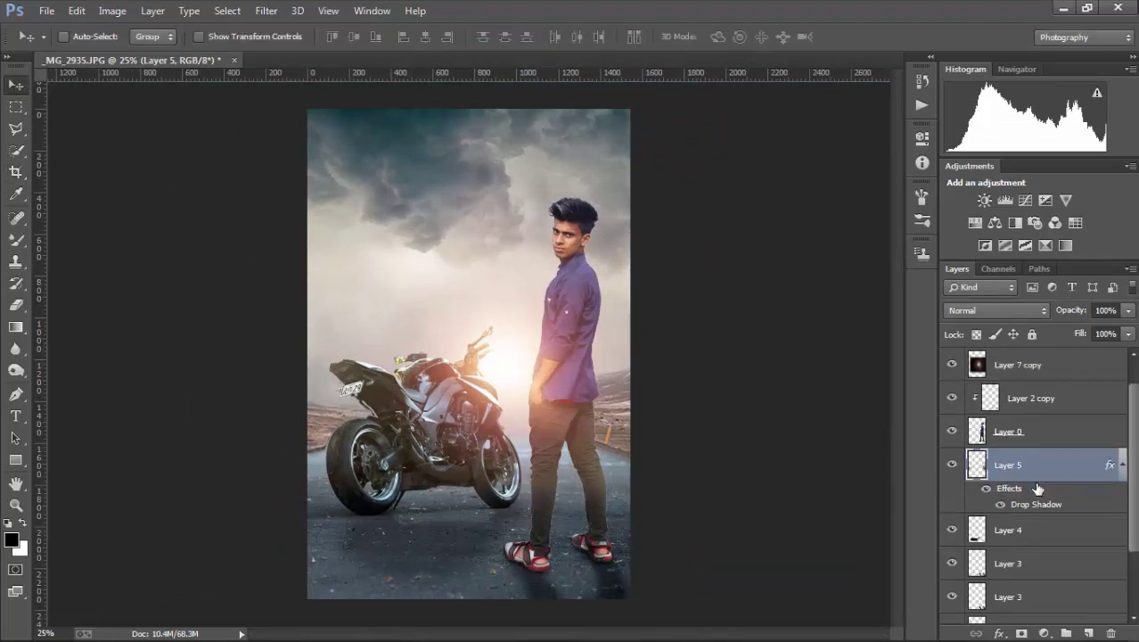
scroll(1043, 482, "down", 1)
left_click(1040, 376, "shift")
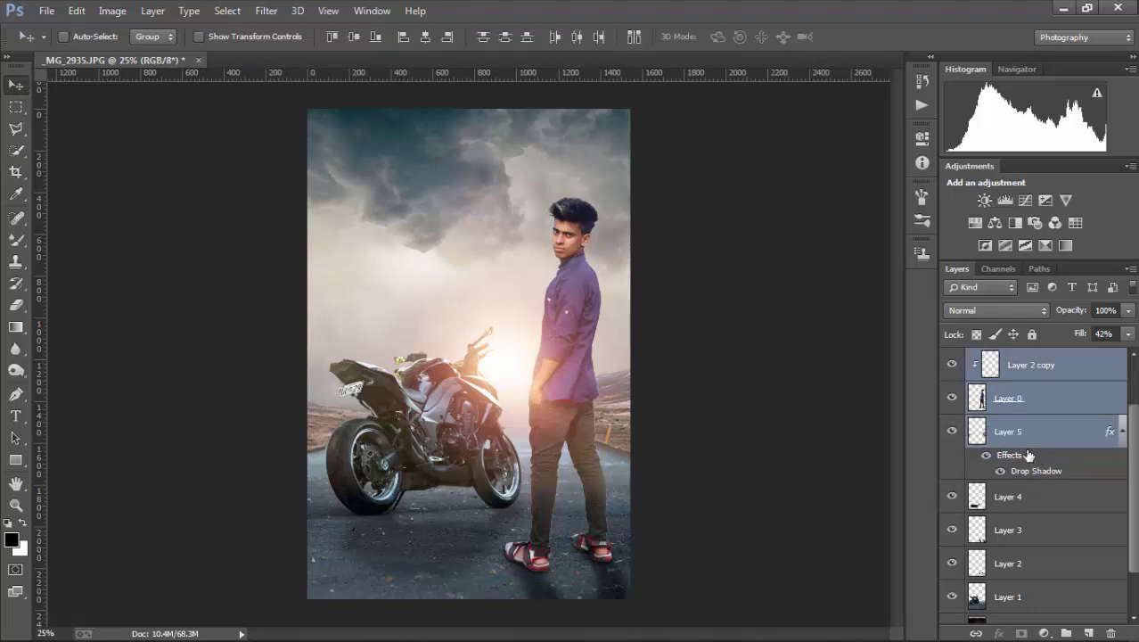
left_click(1045, 433, "ctrl")
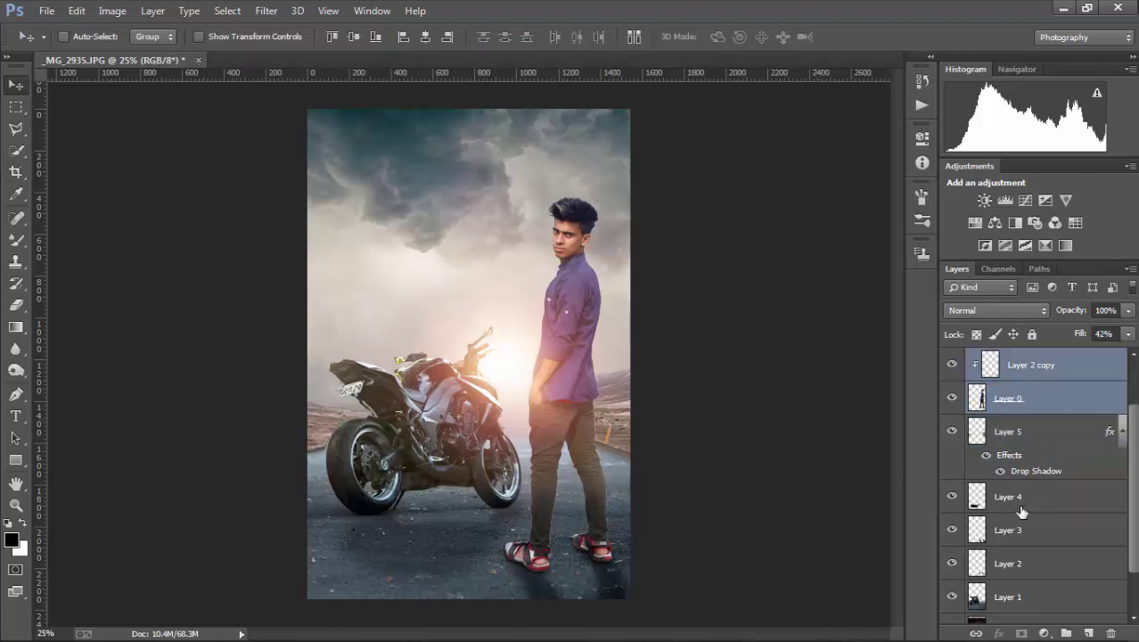
left_click(1022, 538, "ctrl")
Scale the man's selected layers up to about 101.7%, then select Layer 0 alone.
key("ctrl+t")
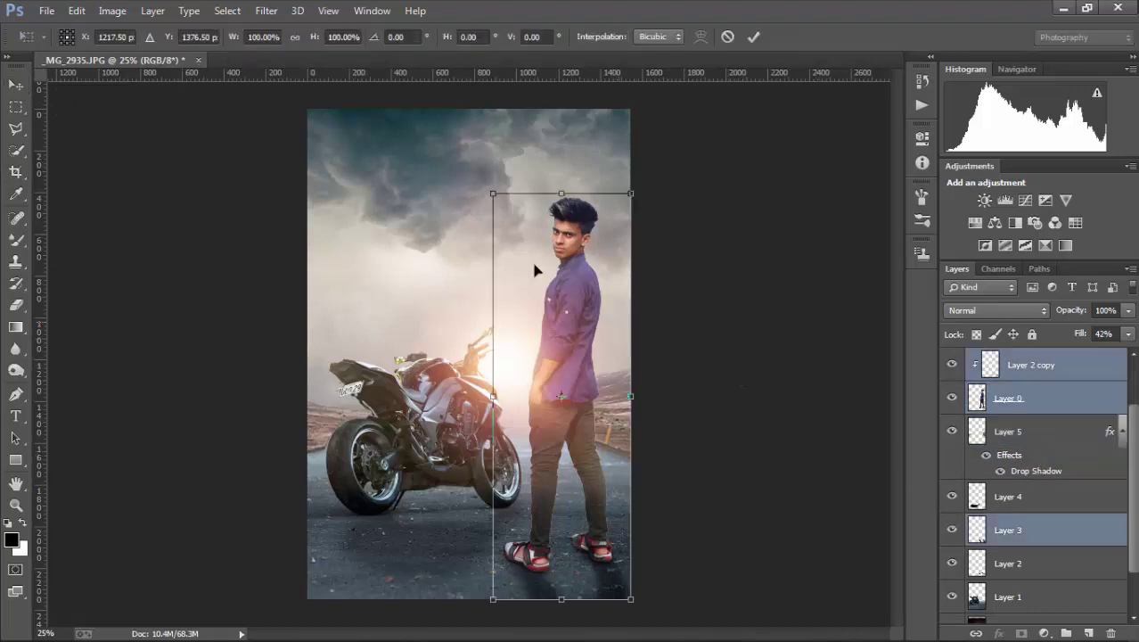
left_click_drag(493, 193, 487, 187)
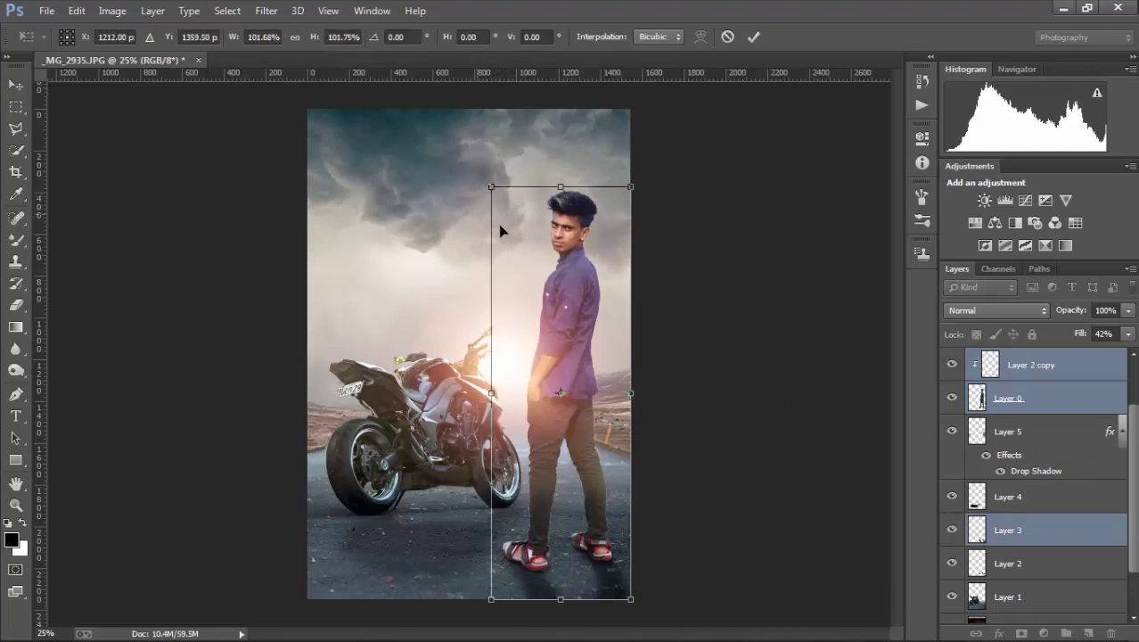
key("Return")
key("ctrl+minus")
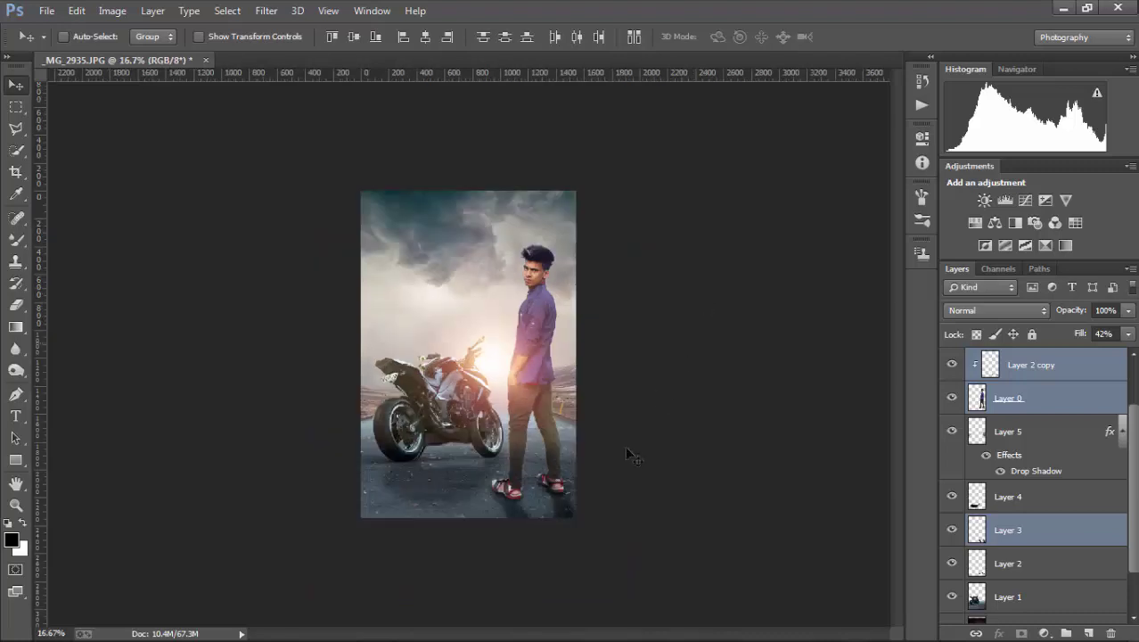
key("ctrl+plus")
key("ctrl+plus")
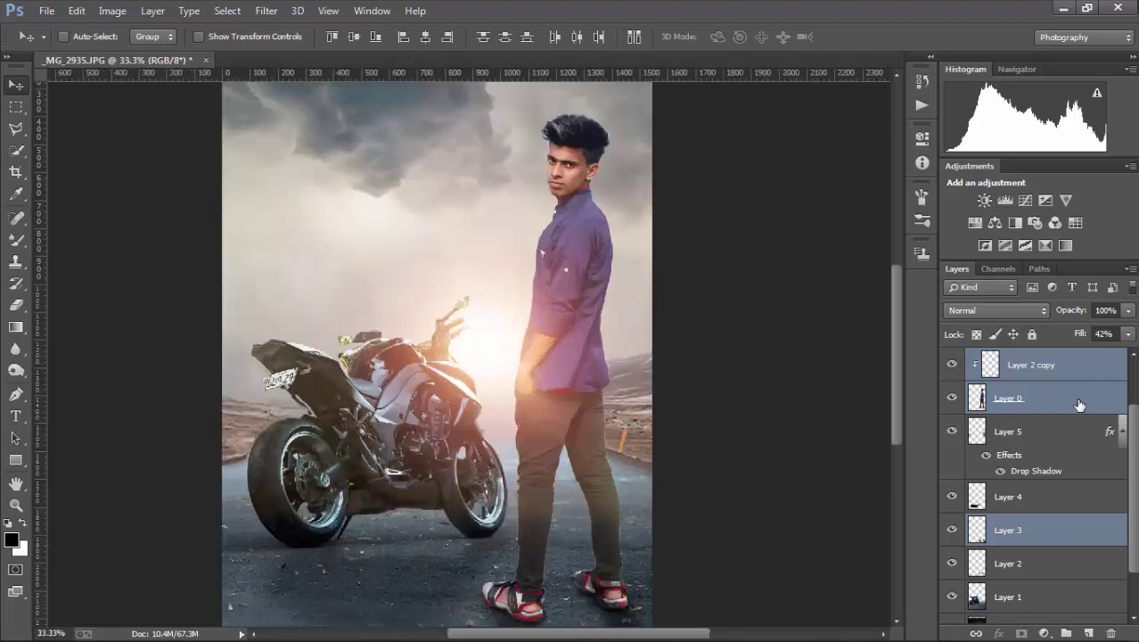
left_click(1018, 405)
key("ctrl+minus")
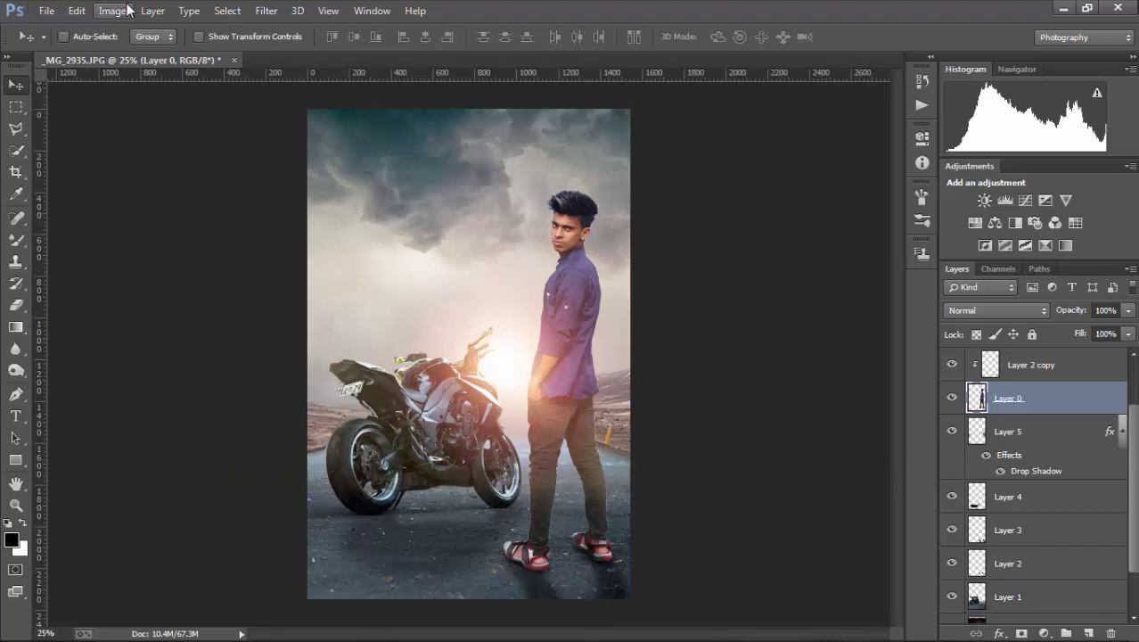
Apply Selective Color to Layer 0, raising Black in the Blacks range to about +4%.
left_click(125, 11)
mouse_move(137, 54)
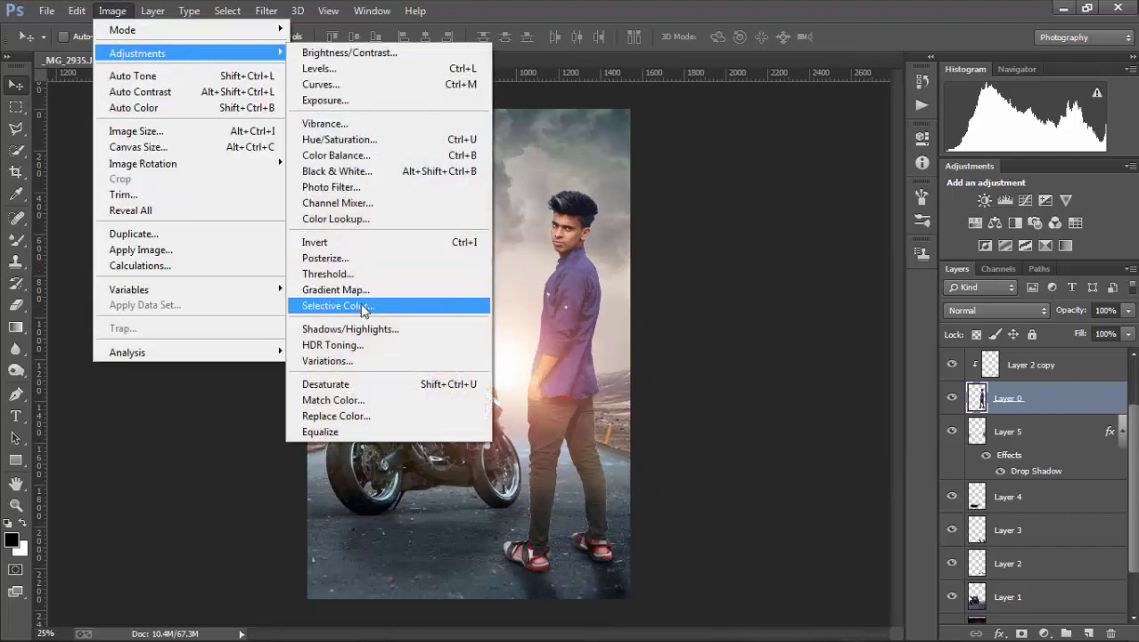
left_click(361, 307)
left_click(965, 173)
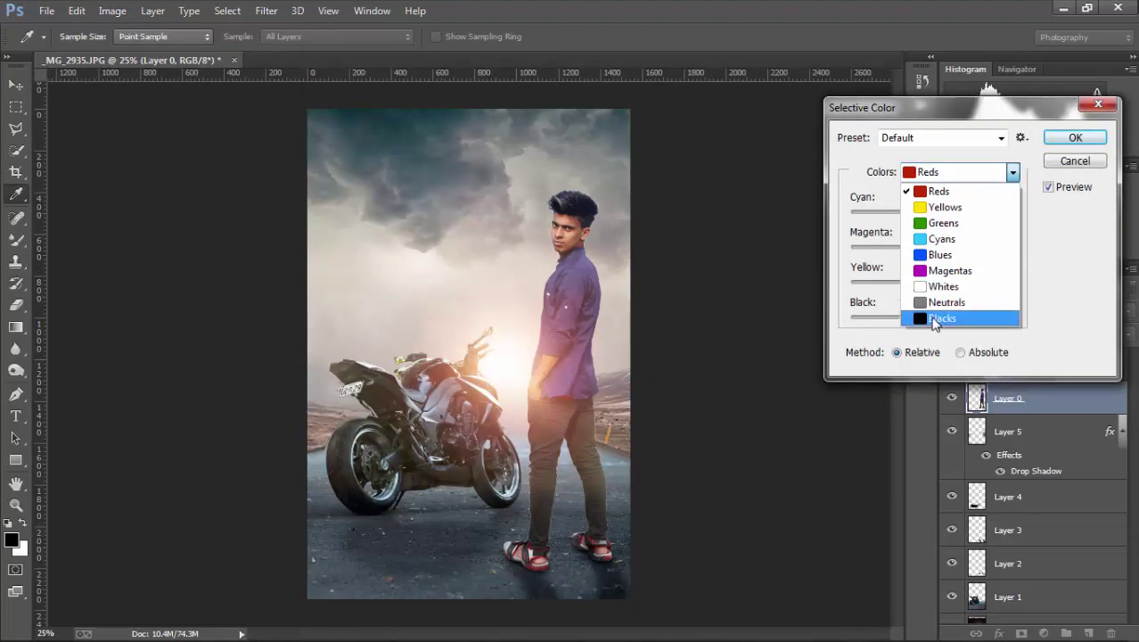
left_click(931, 318)
left_click_drag(934, 317, 937, 319)
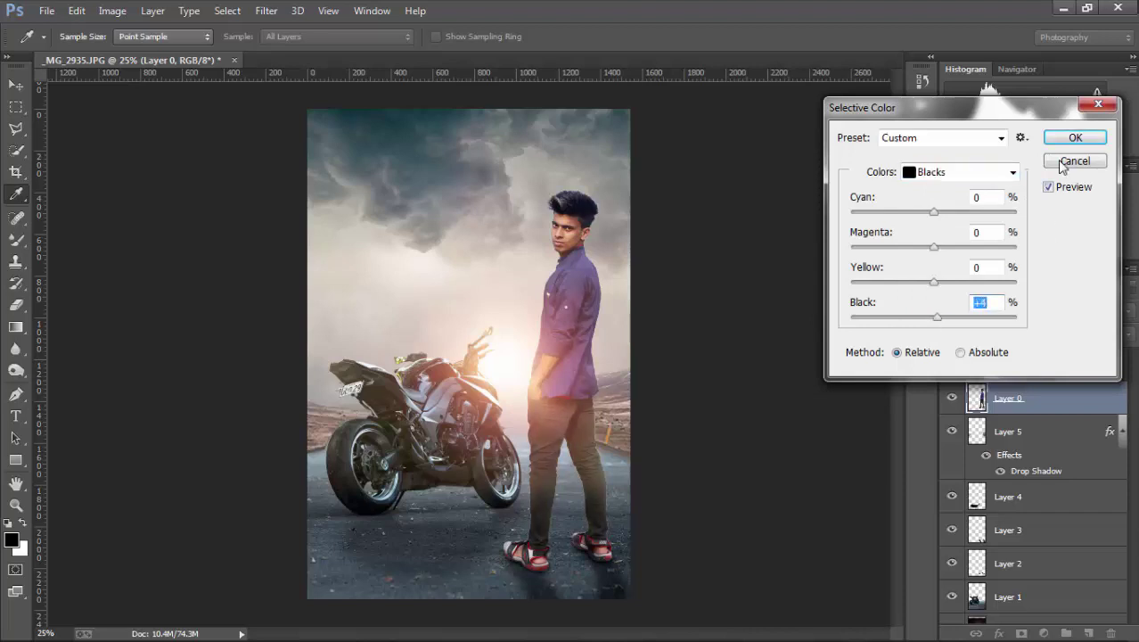
left_click(1075, 137)
Bring the man's lower legs into view and blur the edge of his left sandal.
key("v")
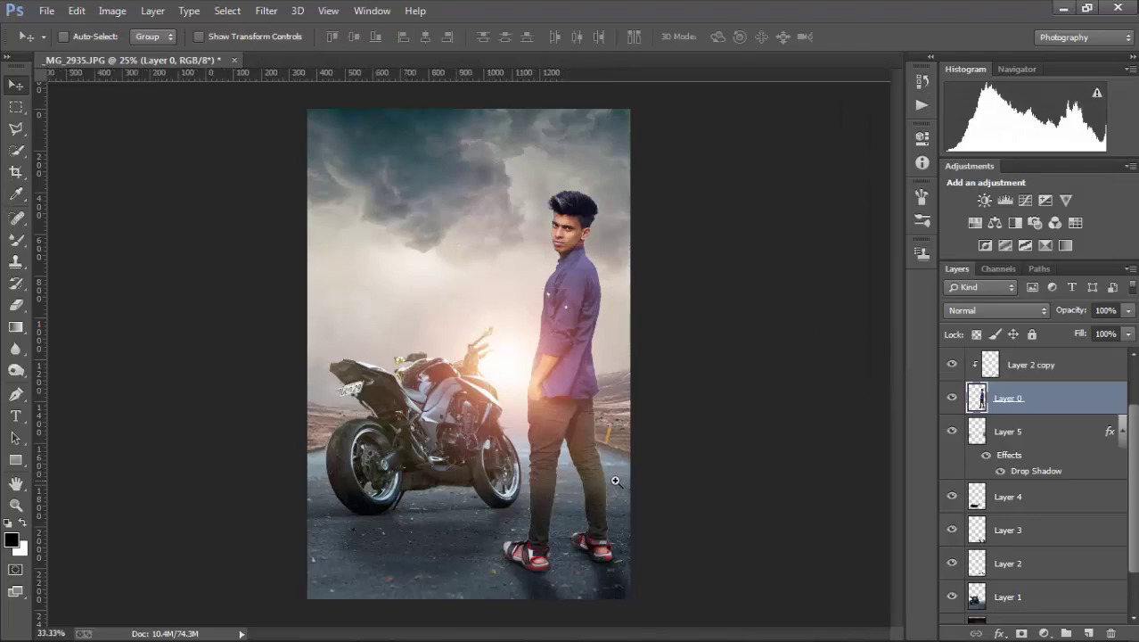
scroll(615, 481, "up", 2)
mouse_move(632, 533)
left_mouse_down()
mouse_move(570, 533)
mouse_move(468, 376)
left_mouse_up()
scroll(453, 448, "up", 1)
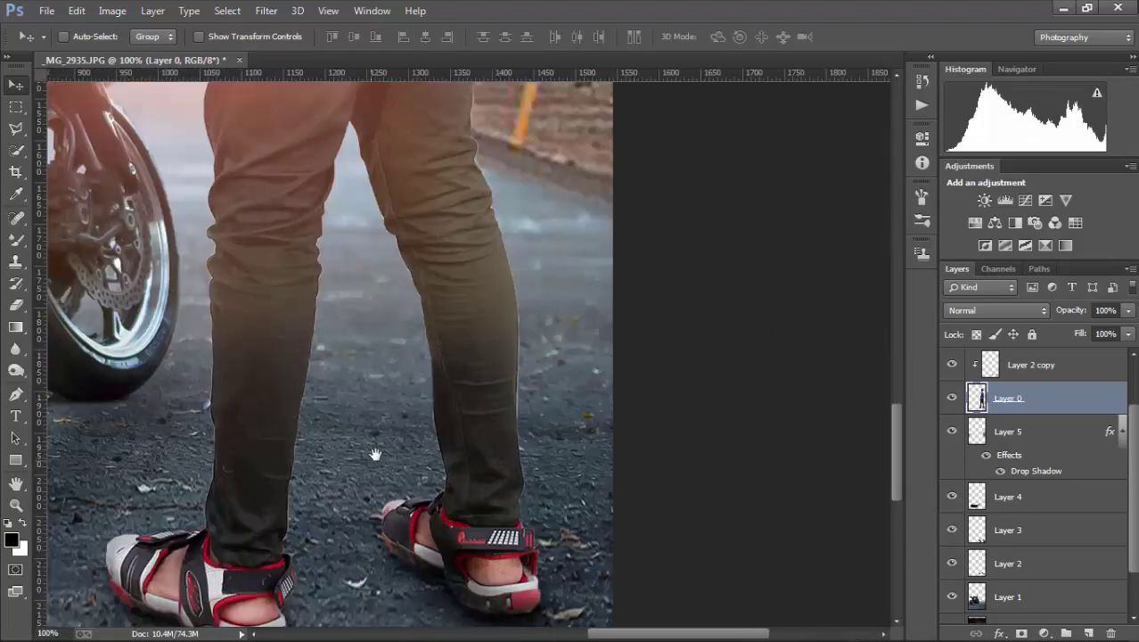
left_click_drag(376, 454, 462, 424)
left_click(17, 347)
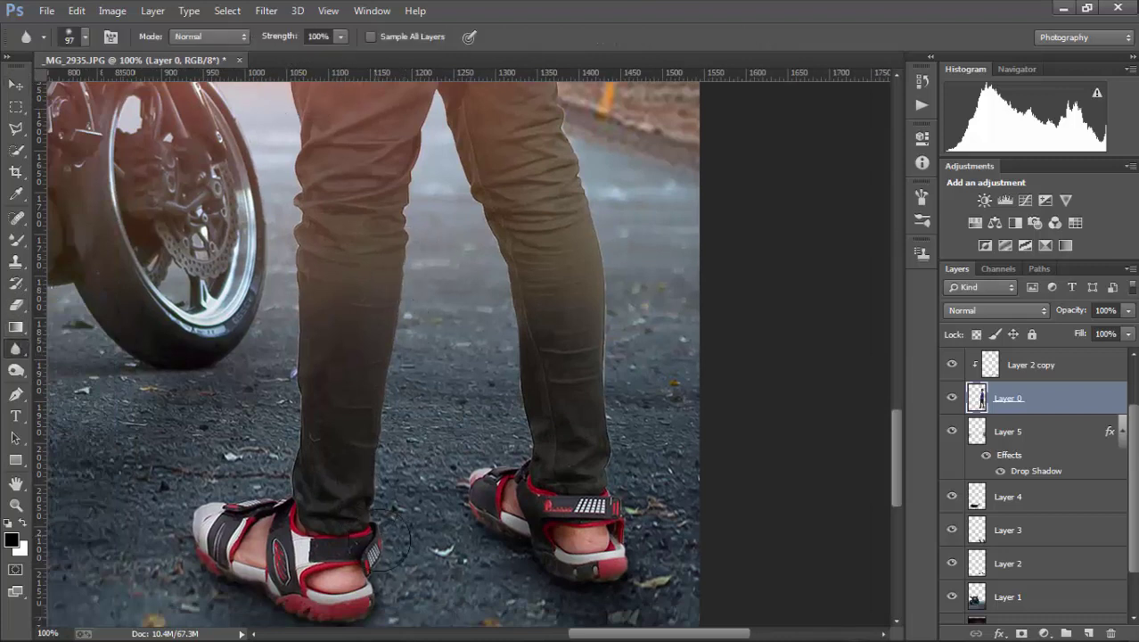
left_click_drag(204, 499, 208, 583)
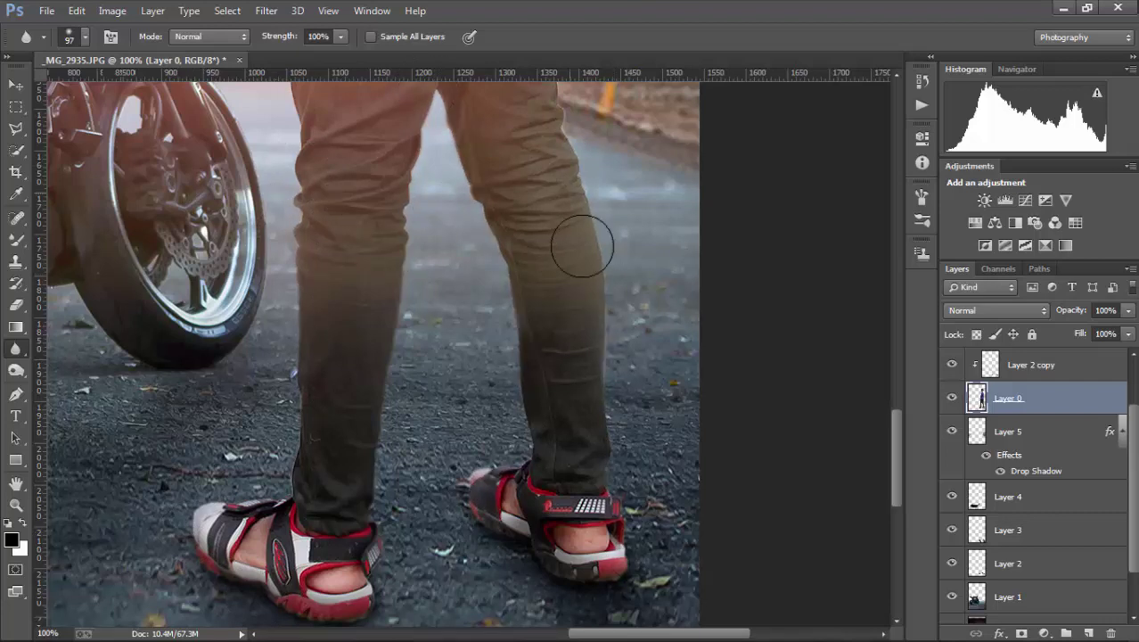
Pan up the man's body from his legs to his face and zoom in on it.
left_click_drag(585, 252, 604, 447)
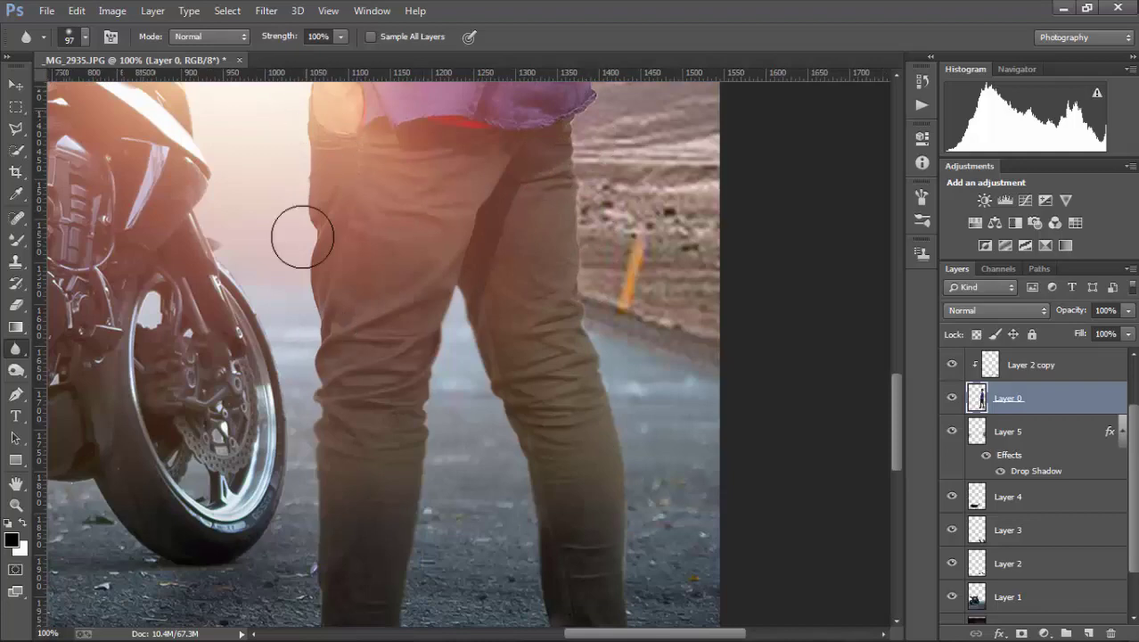
left_click_drag(305, 402, 356, 529)
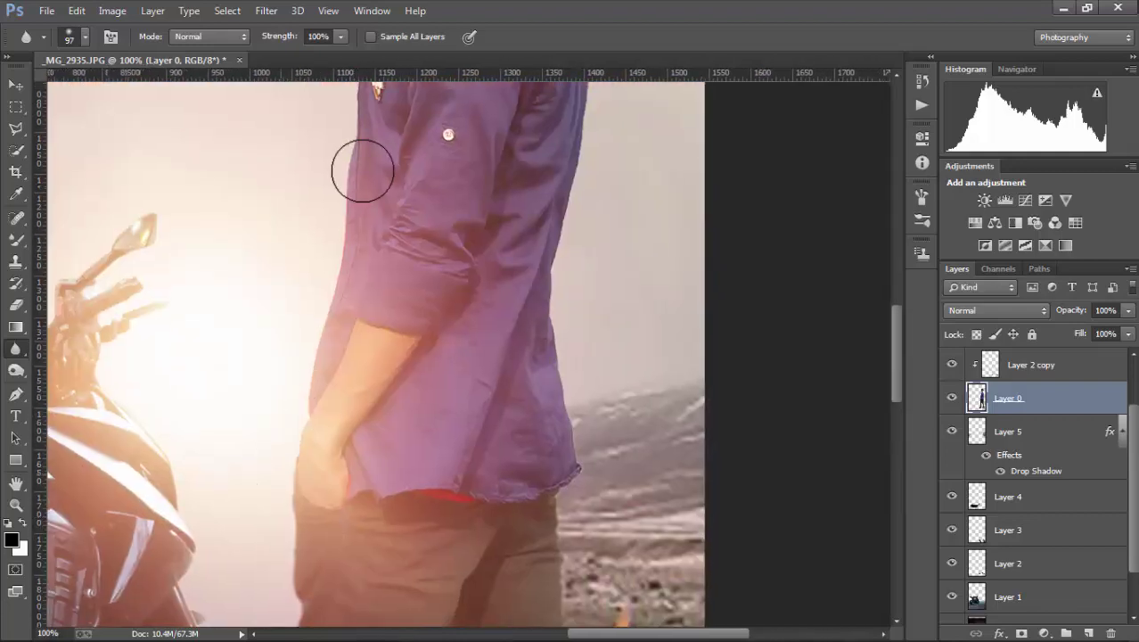
left_click_drag(584, 428, 542, 478)
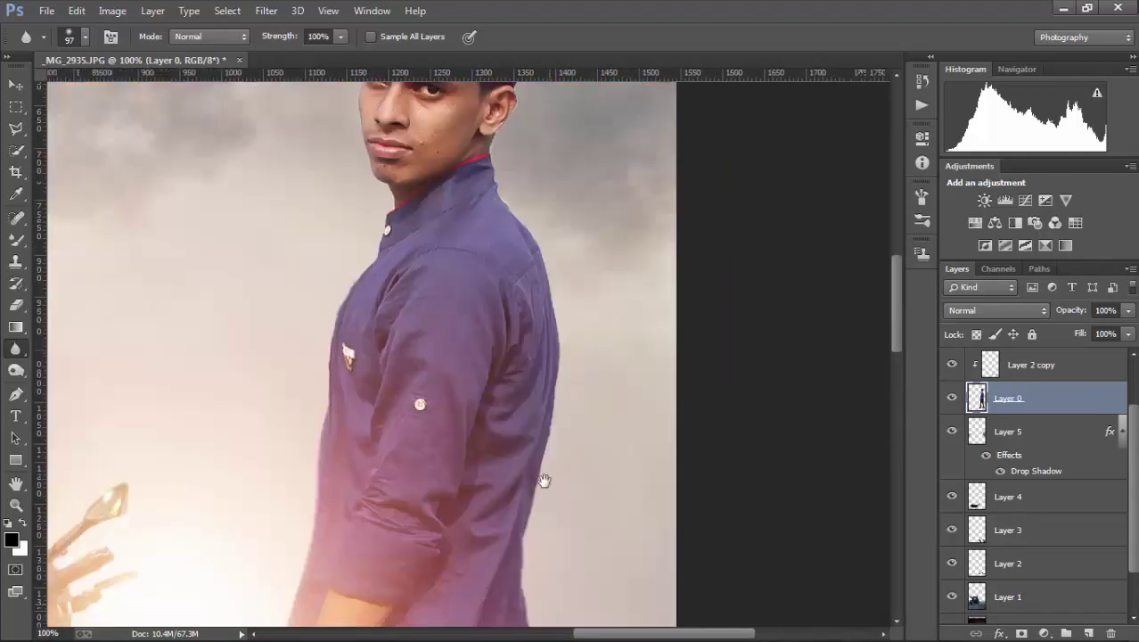
left_click_drag(565, 321, 470, 446)
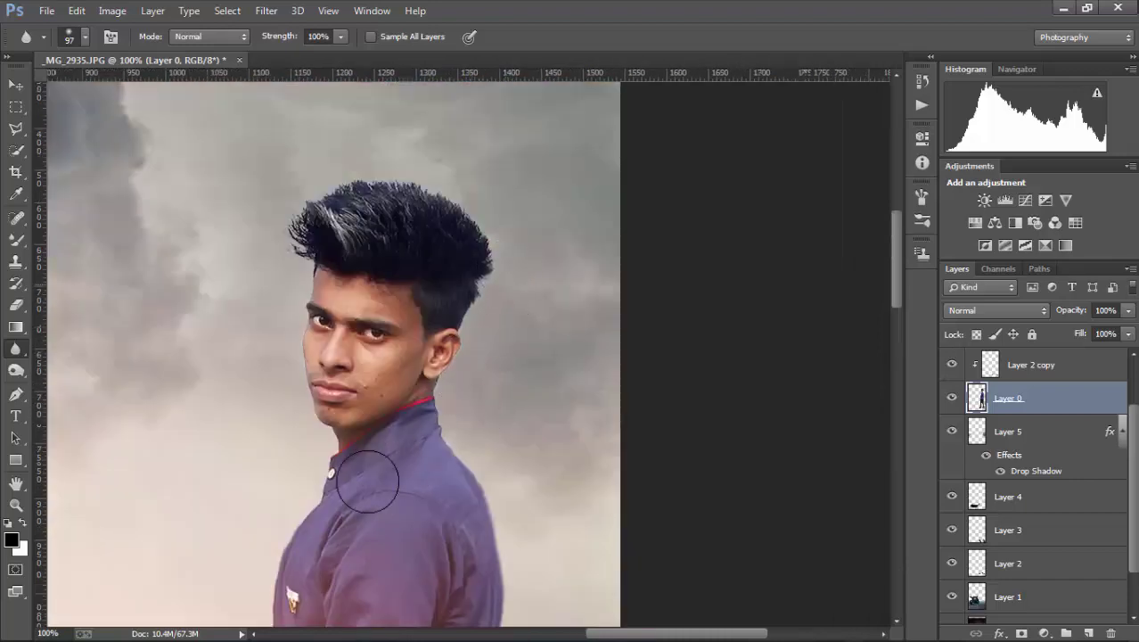
left_click_drag(329, 439, 355, 321)
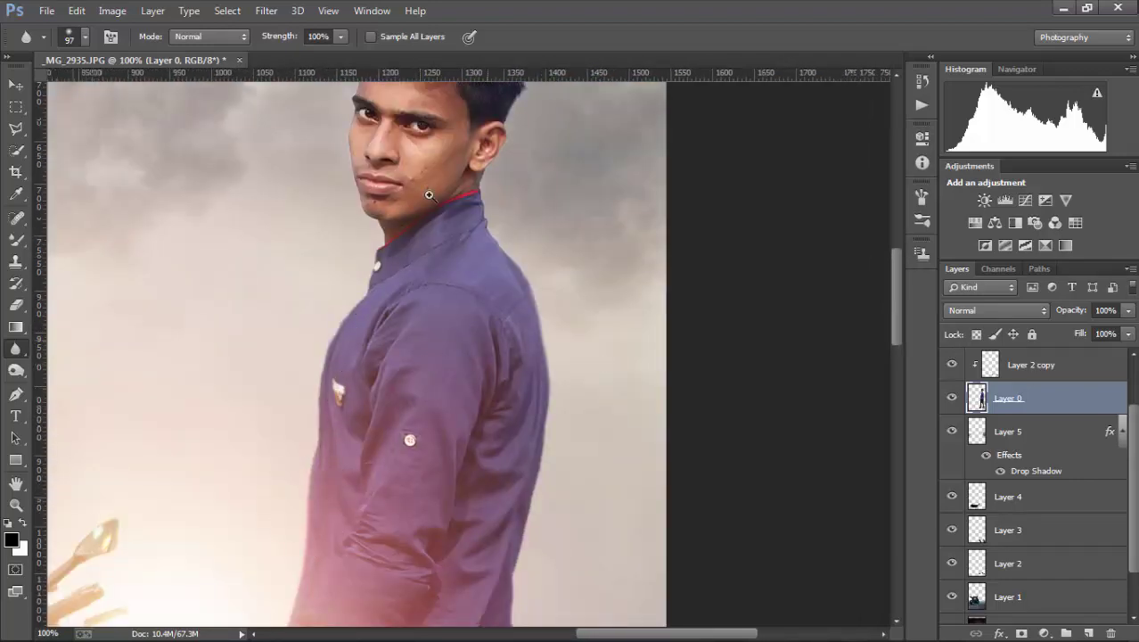
scroll(438, 178, "up", 1)
scroll(343, 173, "up", 1)
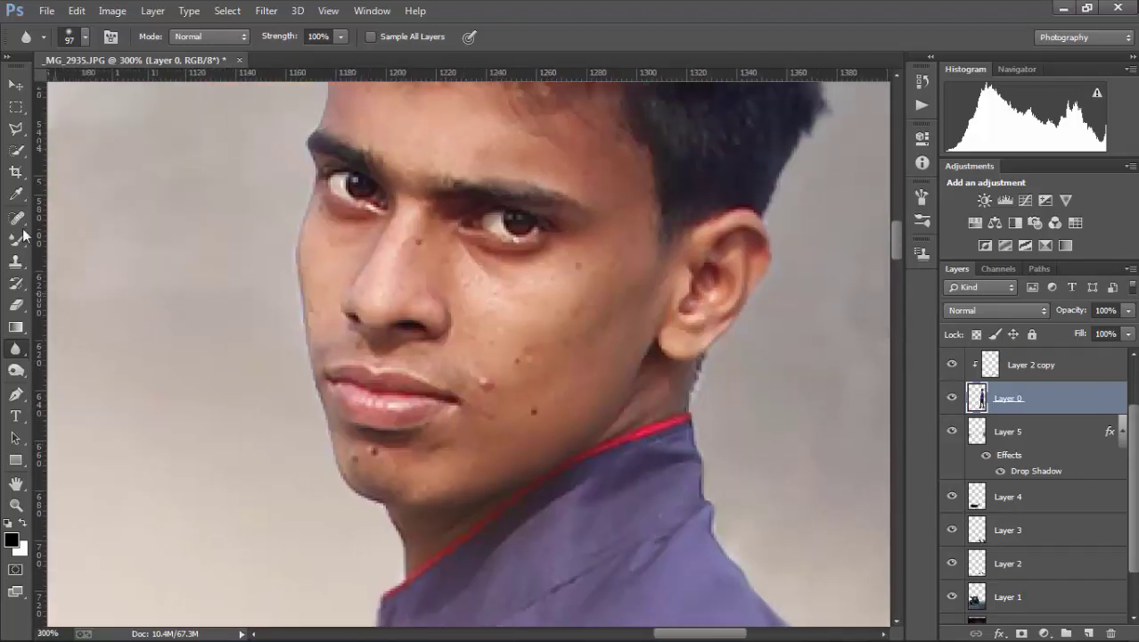
Heal blemishes on the man's cheek with an 11 px Spot Healing Brush.
key("j")
key("shift+j")
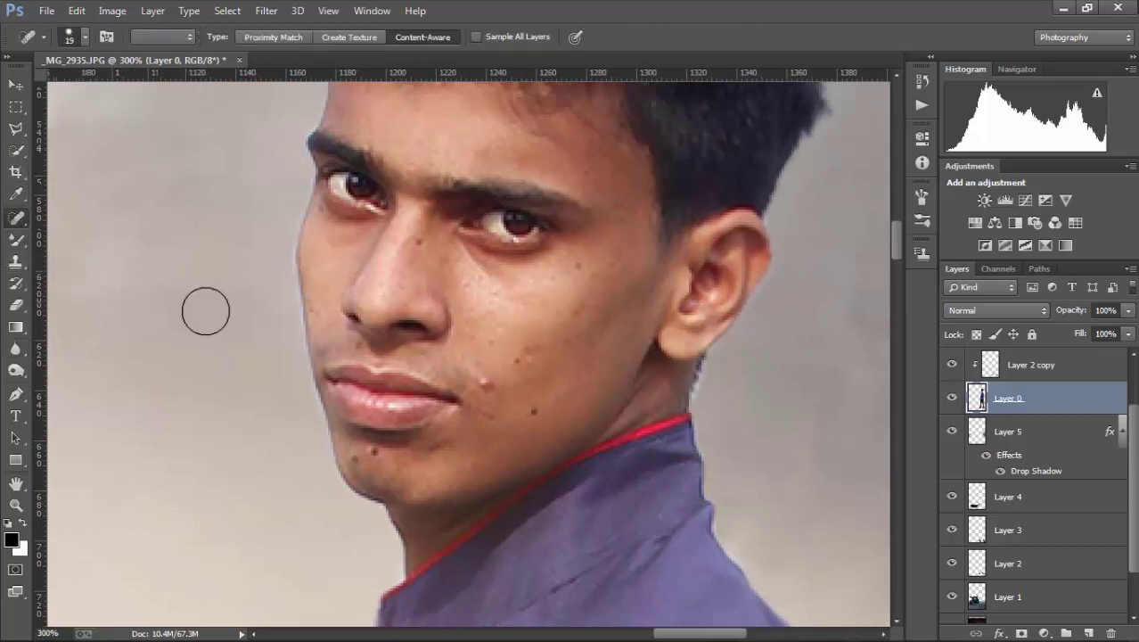
left_click(483, 381)
right_click(553, 338)
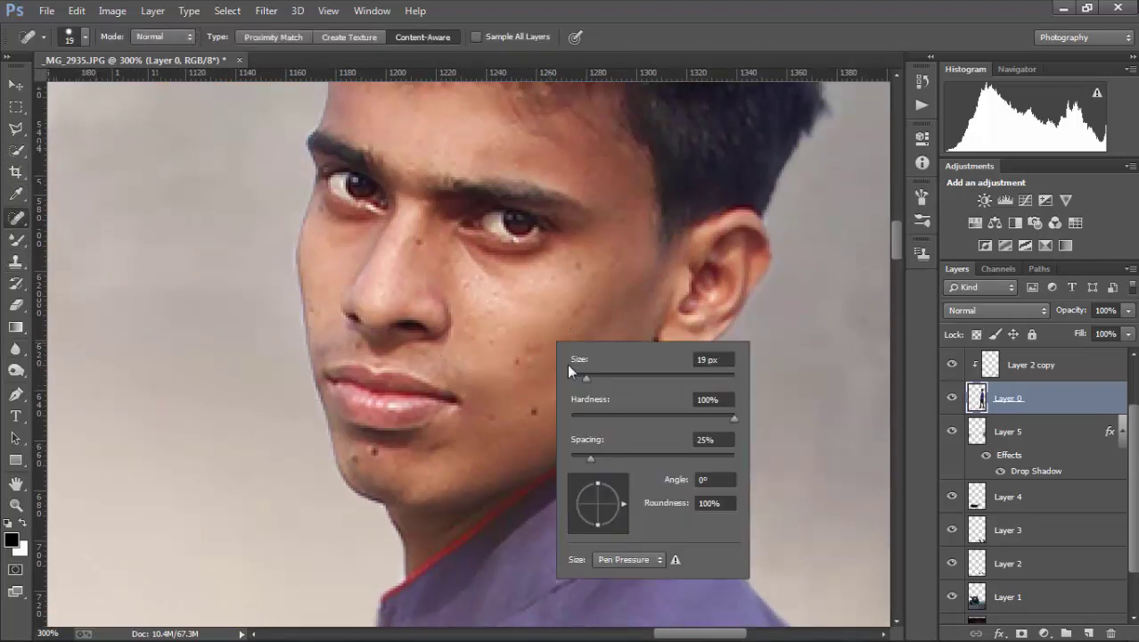
left_click_drag(593, 378, 581, 377)
left_click(533, 338)
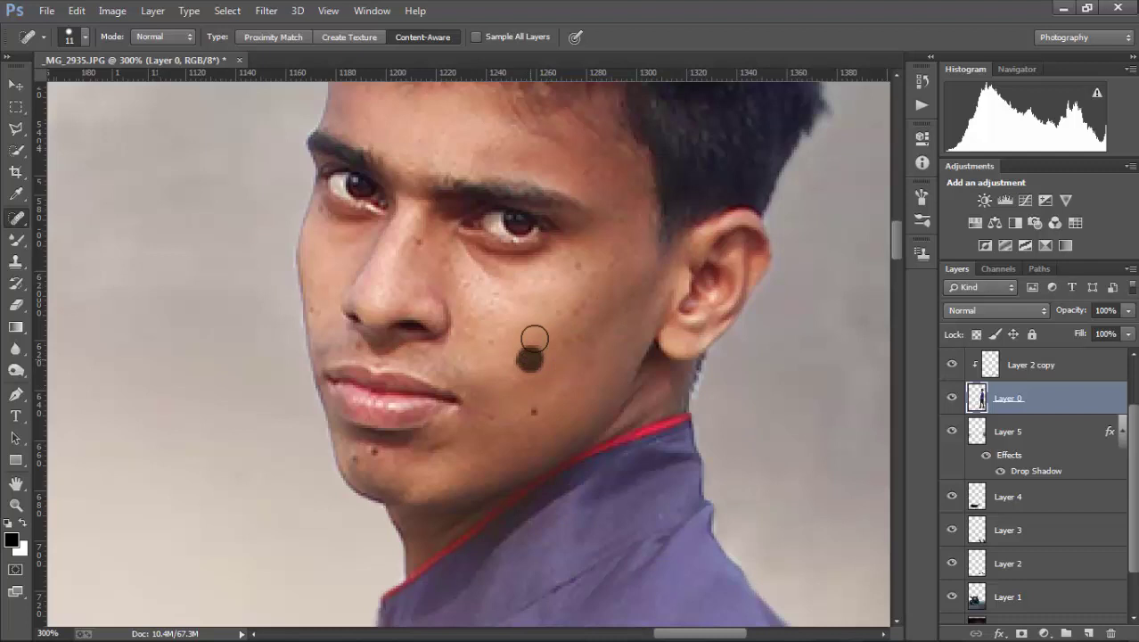
left_click(535, 406)
Heal the mole below the eye, the right-cheek marks and the chin spots.
left_click(425, 240)
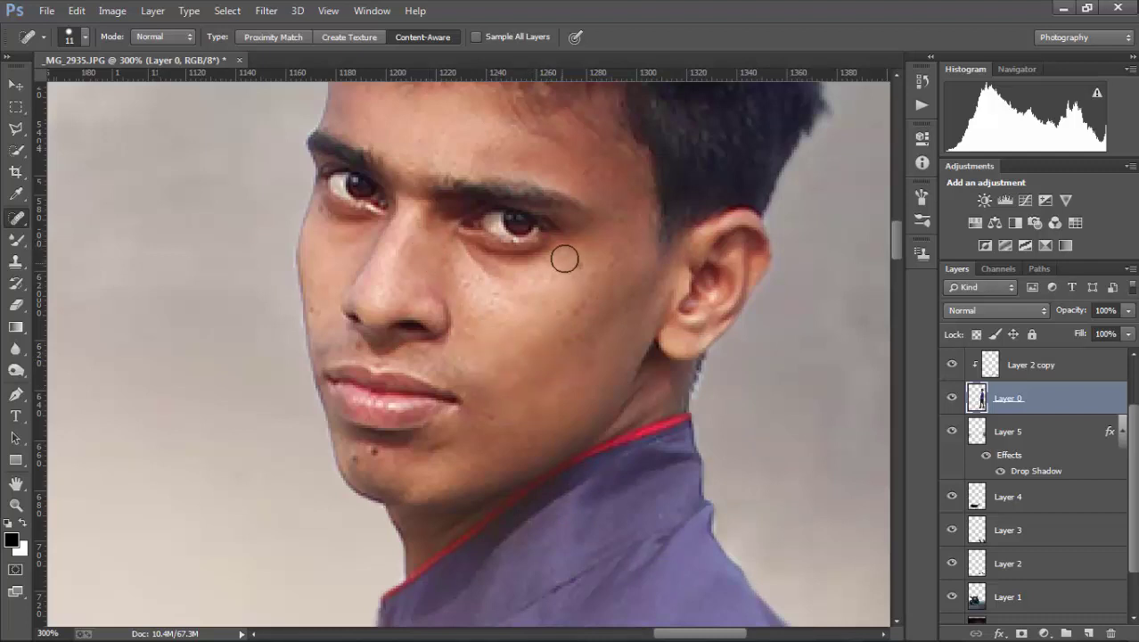
left_click(575, 263)
left_click(580, 311)
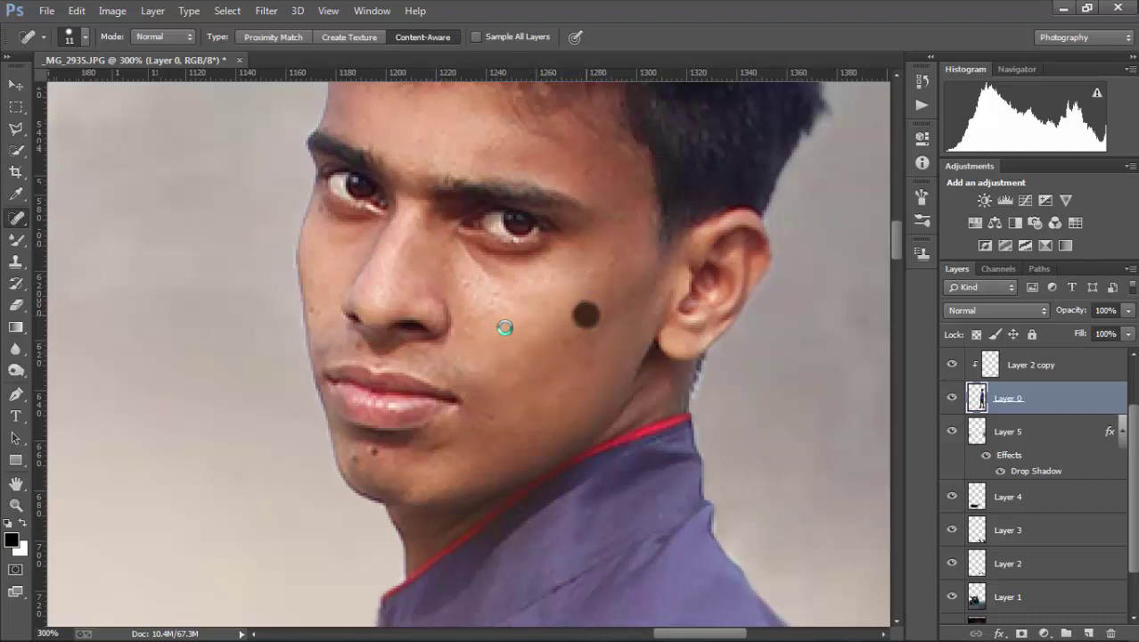
left_click(374, 453)
left_click(360, 458)
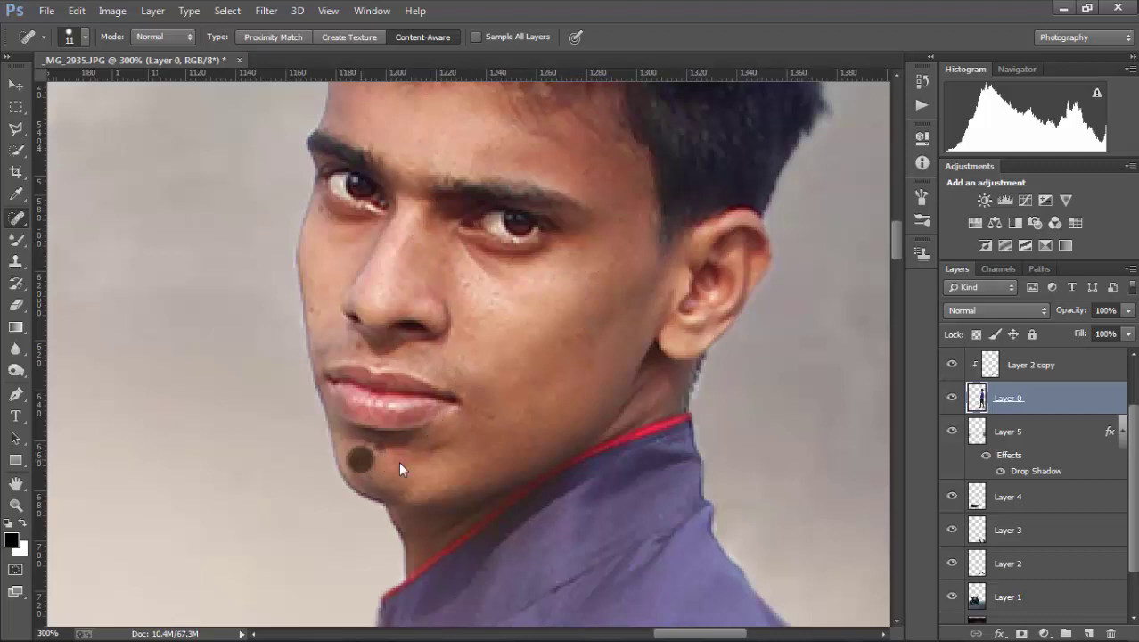
left_click(444, 450)
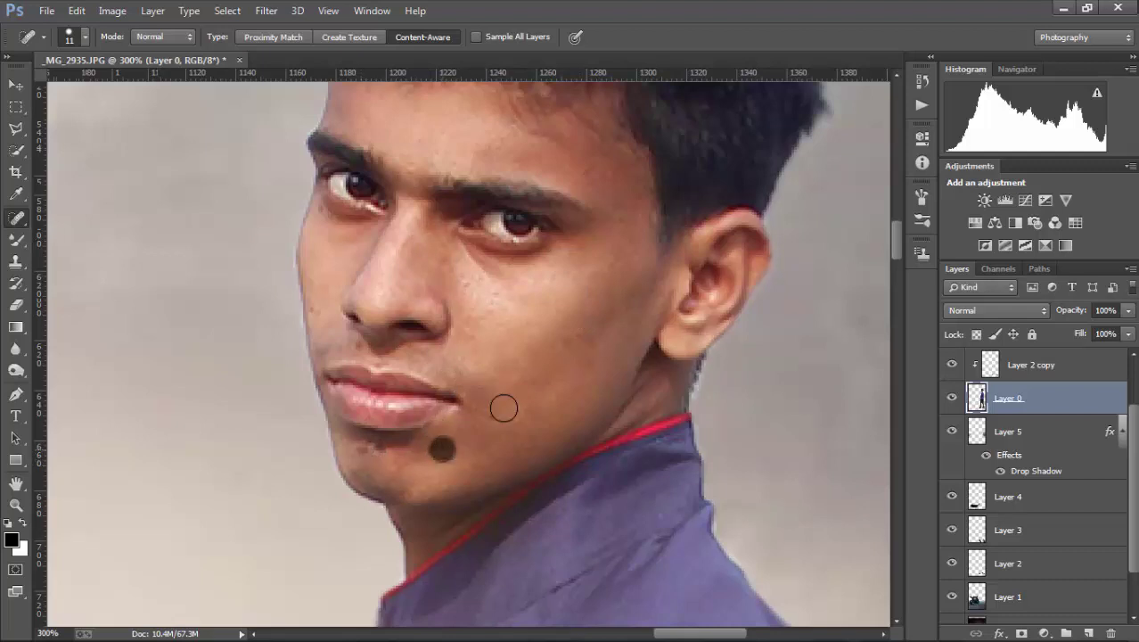
left_click(15, 239)
left_click(366, 631)
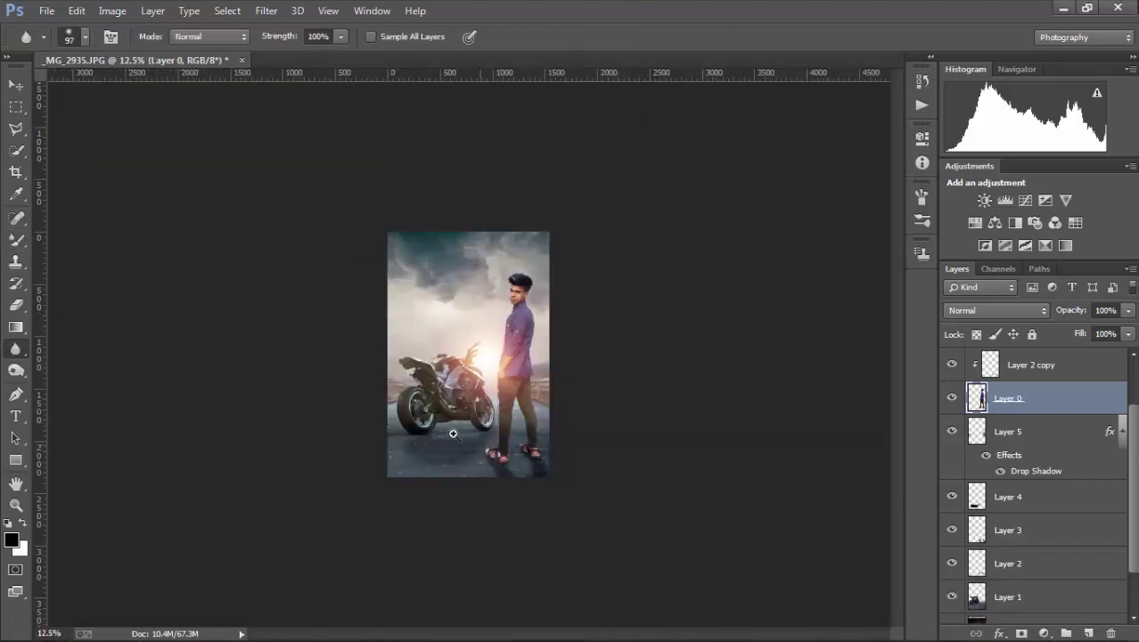
Zoom in on the man's head and set the Smudge Tool to the 59 px scattered brush at 33%.
left_click(516, 436, "ctrl")
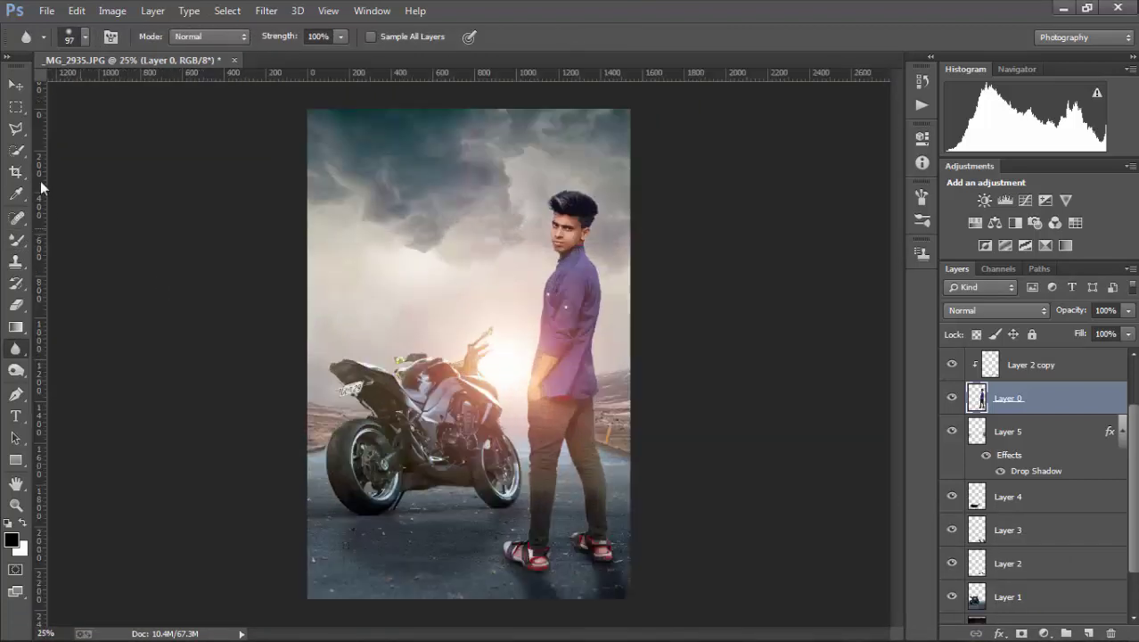
left_click(15, 85)
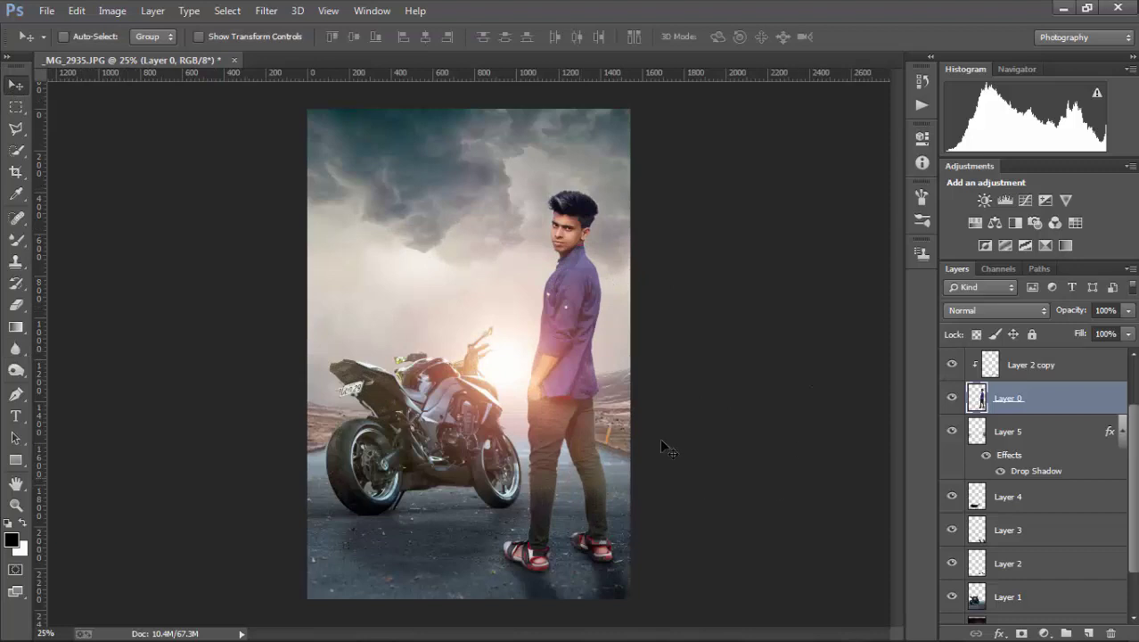
left_click(610, 175, "ctrl")
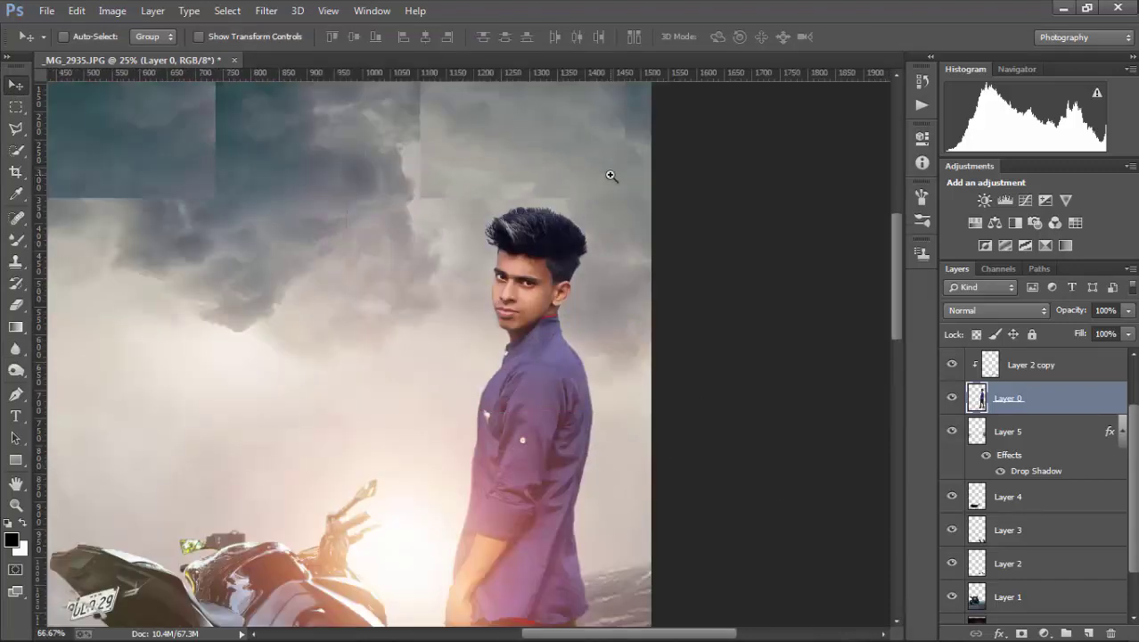
key("ctrl+plus")
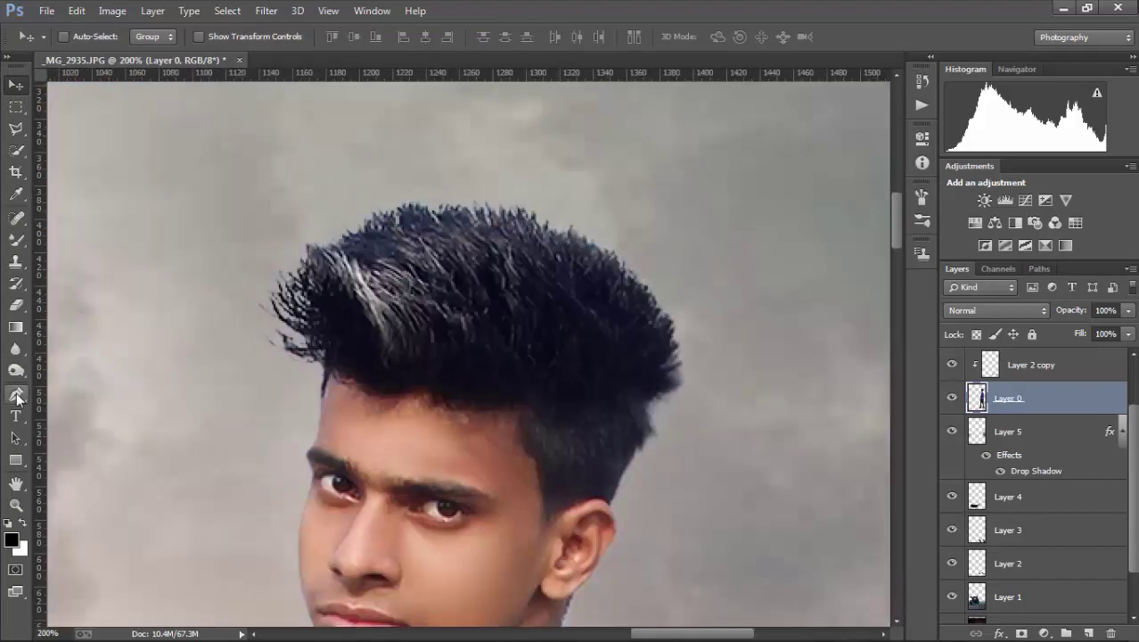
left_click(16, 393)
left_click(16, 371)
left_click(16, 350)
left_click(71, 374)
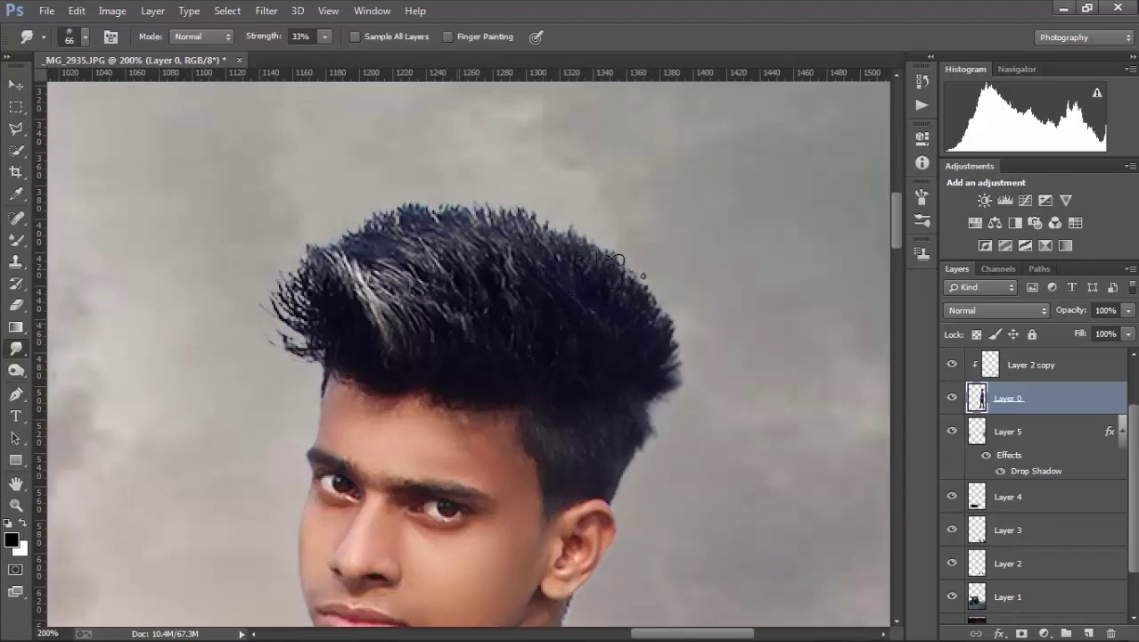
right_click(615, 285)
scroll(758, 428, "down", 3)
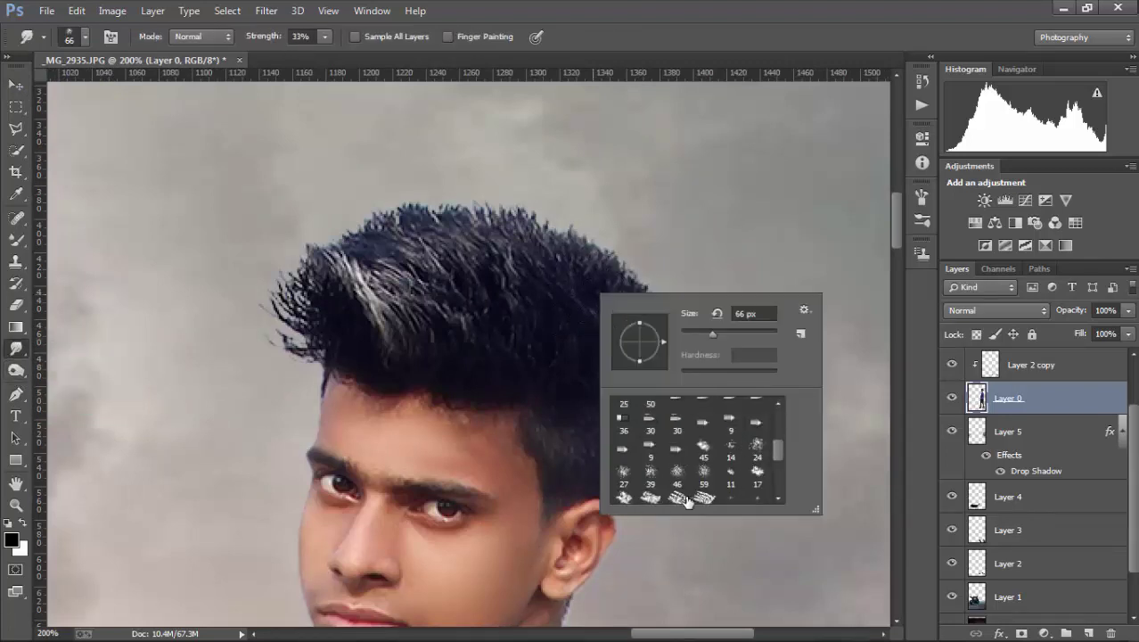
left_click(705, 477)
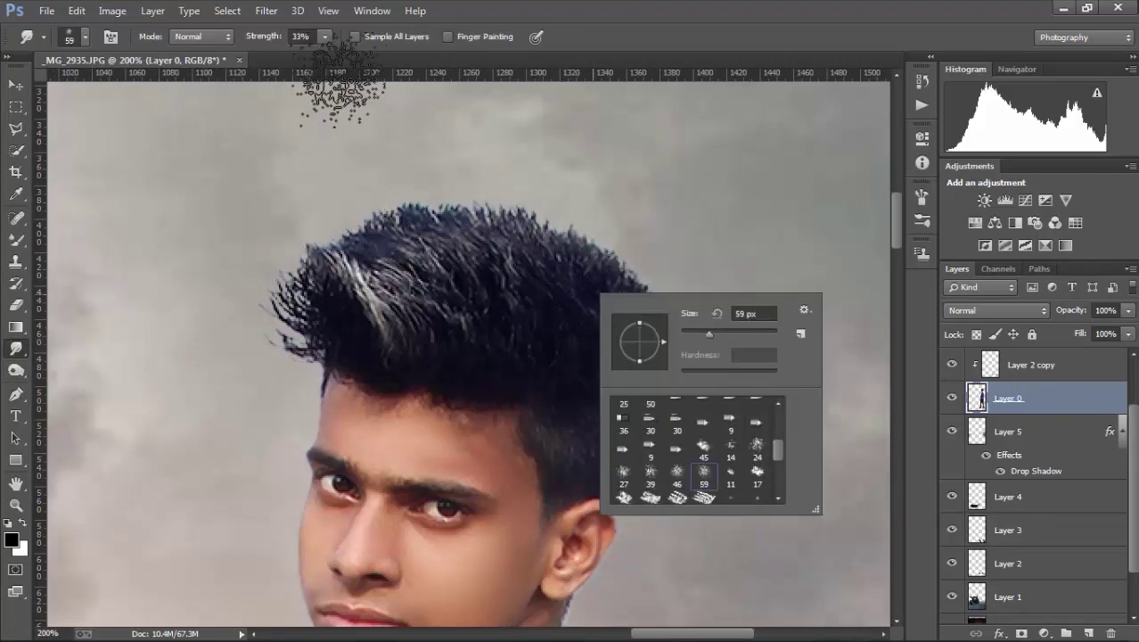
key("Return")
Smudge the top and top-right hair tips upward into the sky.
left_click_drag(345, 260, 322, 173)
mouse_move(374, 283)
left_mouse_down()
mouse_move(348, 147)
mouse_move(443, 192)
left_mouse_up()
left_click_drag(443, 245, 483, 173)
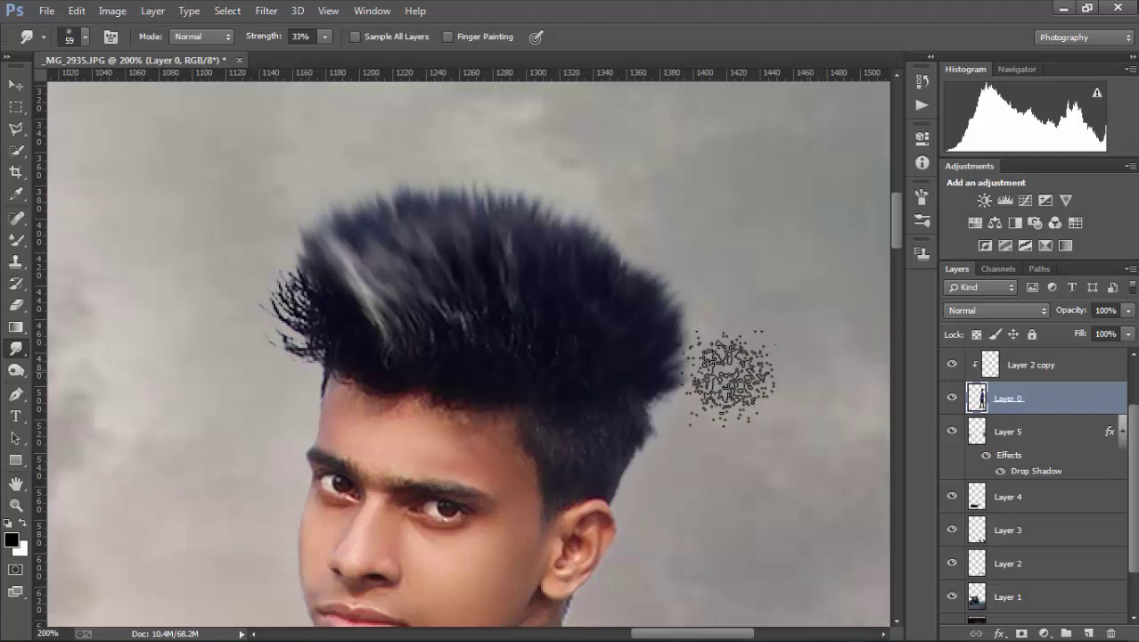
left_click_drag(615, 318, 639, 339)
left_click_drag(660, 285, 646, 228)
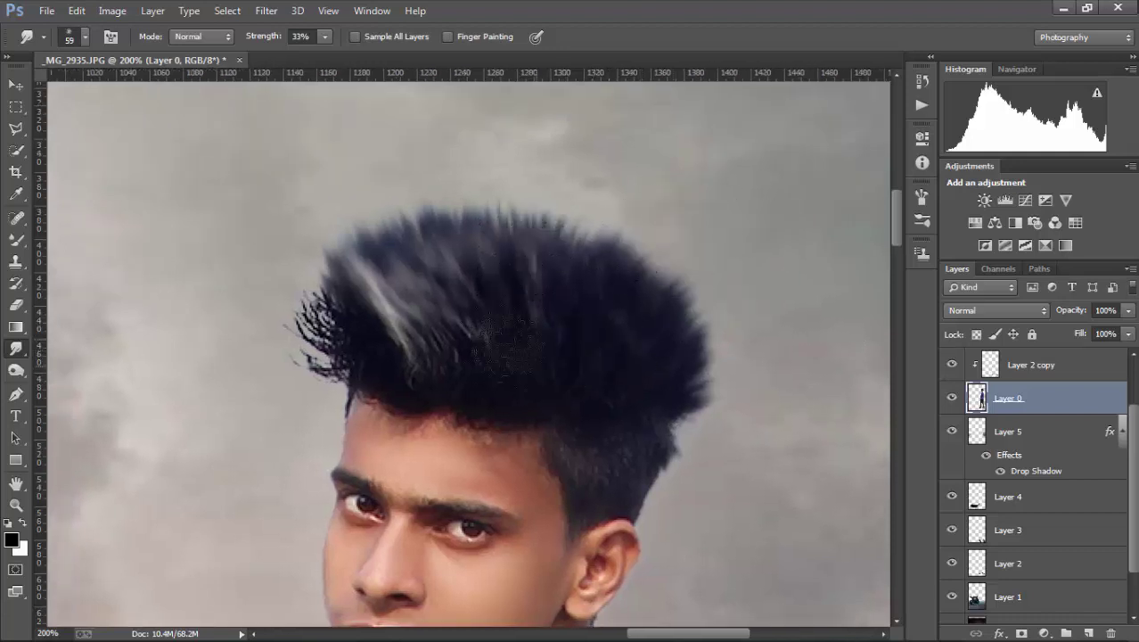
left_click_drag(410, 254, 405, 334)
Smudge the left hair tips outward and upward to soften them.
left_click_drag(322, 365, 278, 227)
left_click_drag(308, 307, 325, 183)
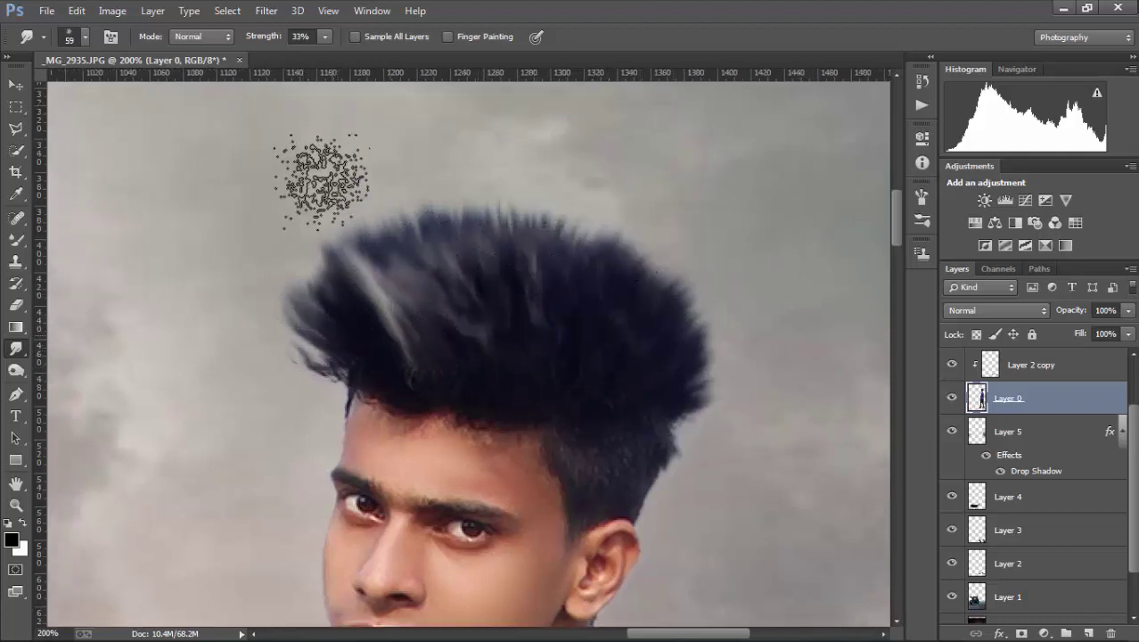
left_click_drag(427, 279, 356, 203)
left_click_drag(499, 258, 516, 209)
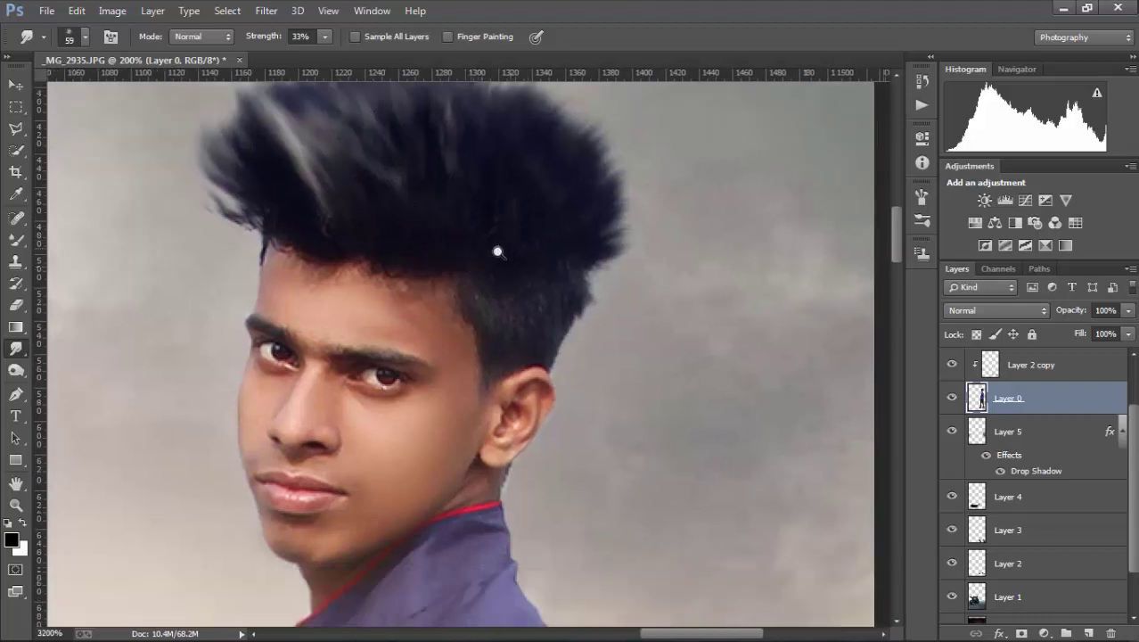
scroll(561, 246, "up", 10)
scroll(632, 299, "down", 2)
scroll(638, 308, "down", 3)
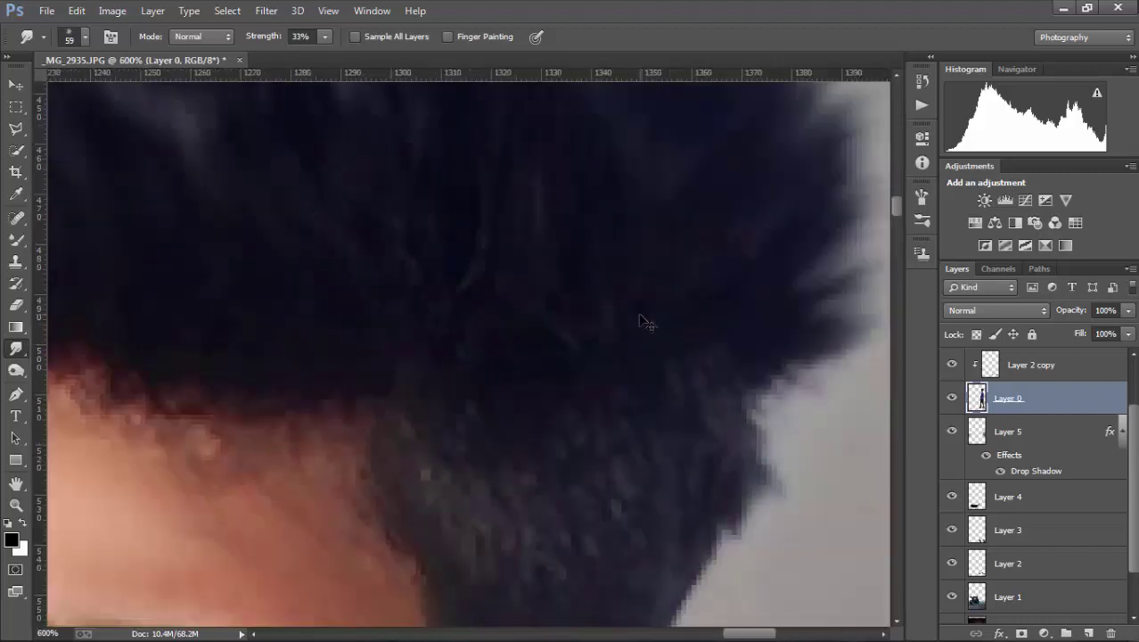
scroll(638, 310, "down", 3)
right_click(642, 312)
left_click_drag(756, 352, 732, 353)
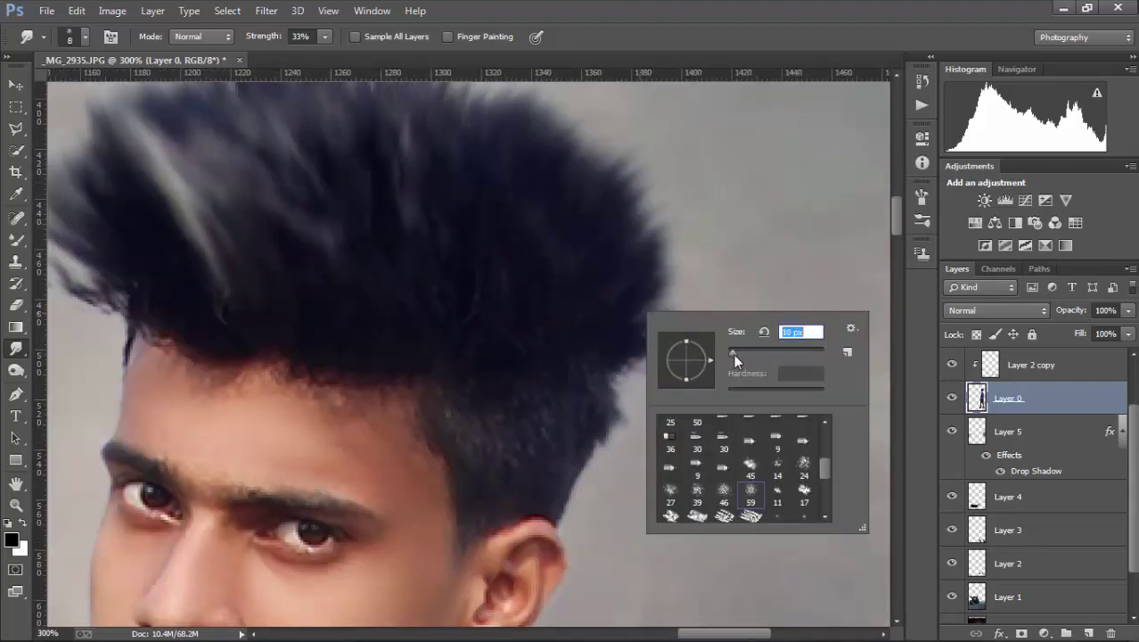
left_click(446, 366)
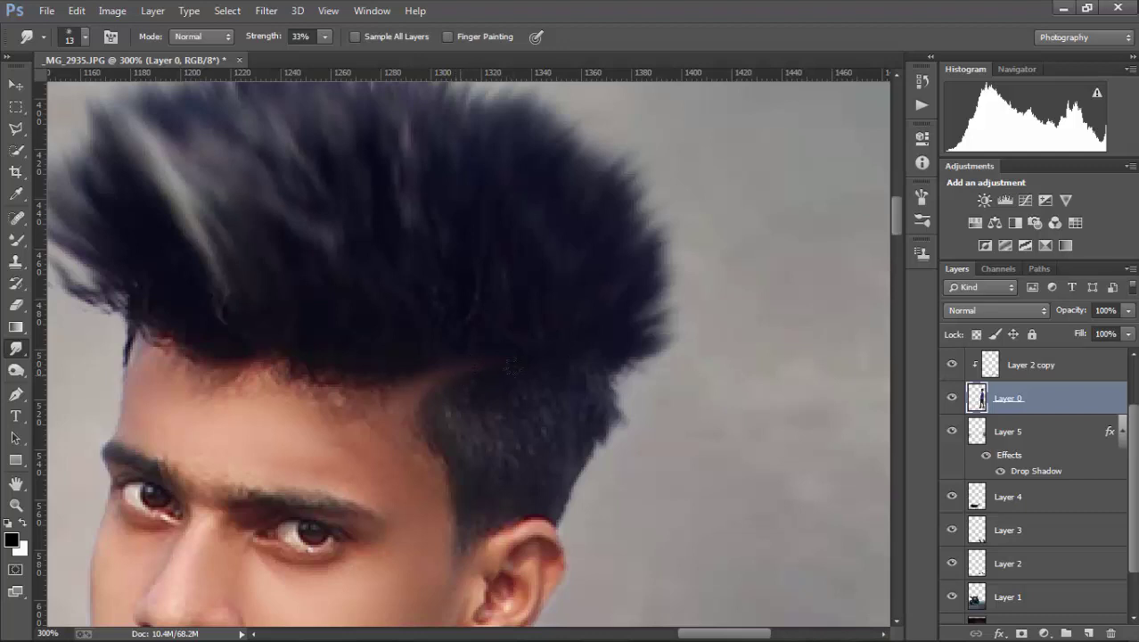
left_click_drag(478, 336, 382, 318)
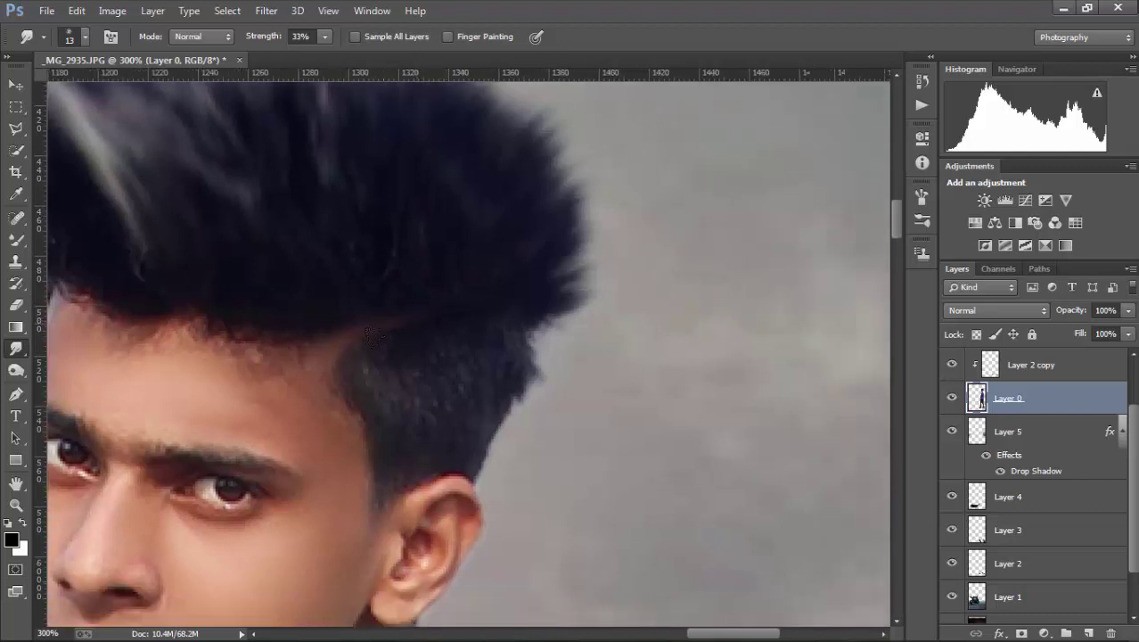
right_click(476, 329)
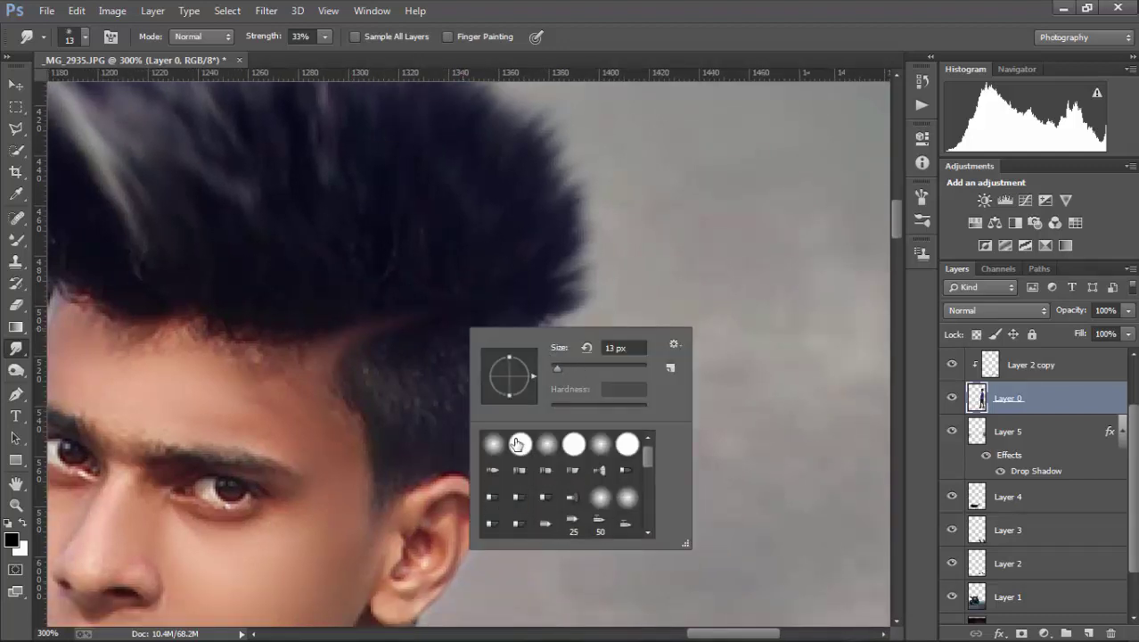
left_click(325, 53)
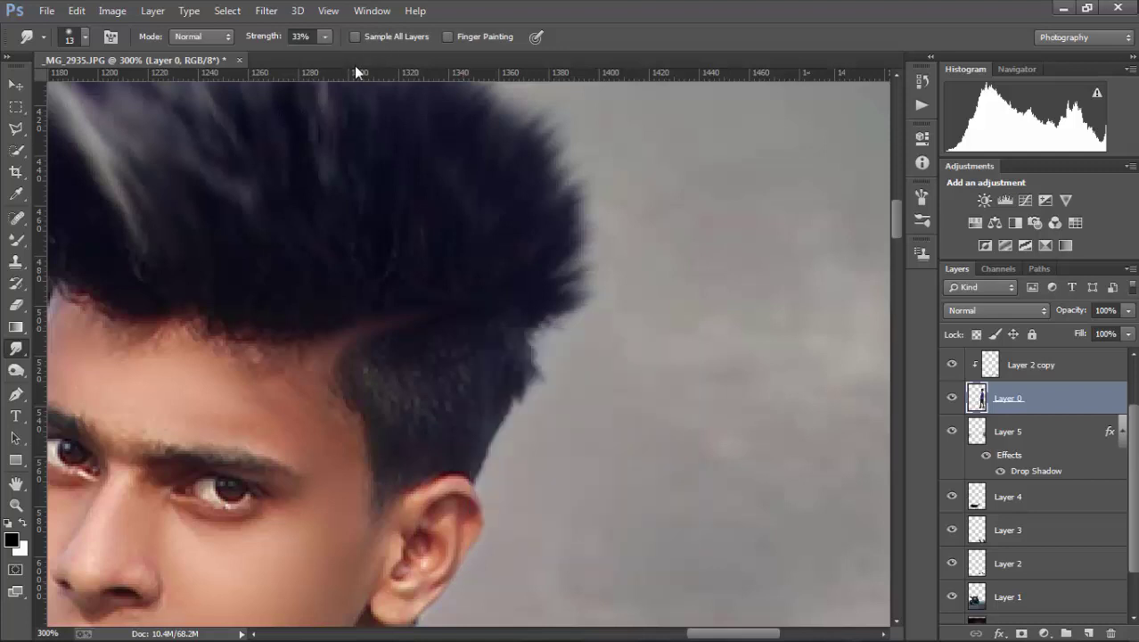
left_click_drag(324, 37, 348, 56)
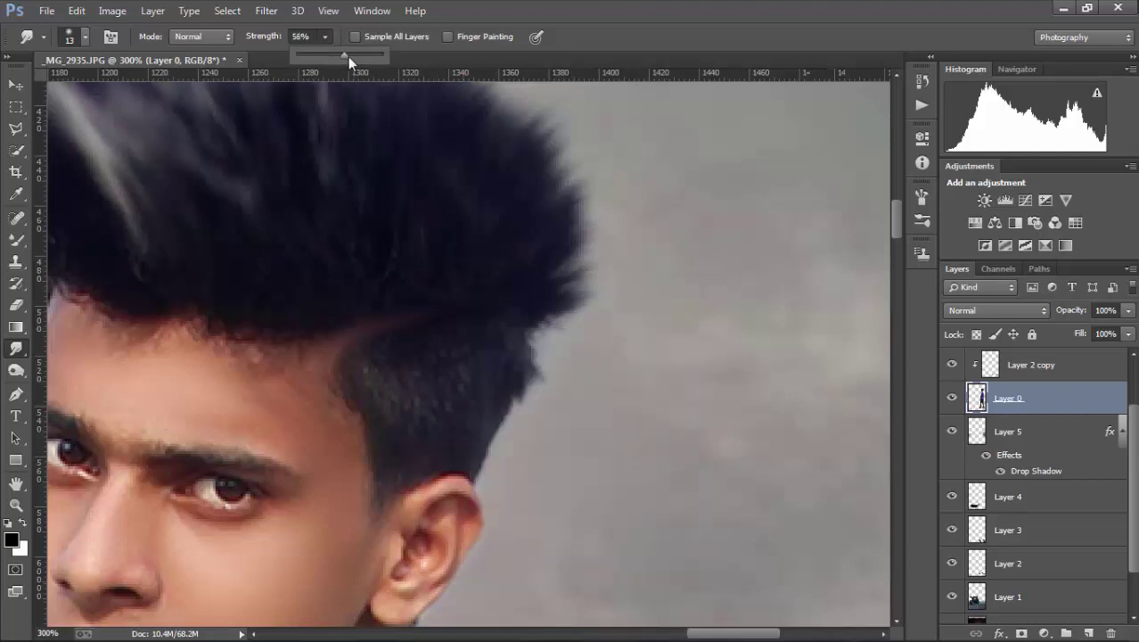
left_click(349, 342)
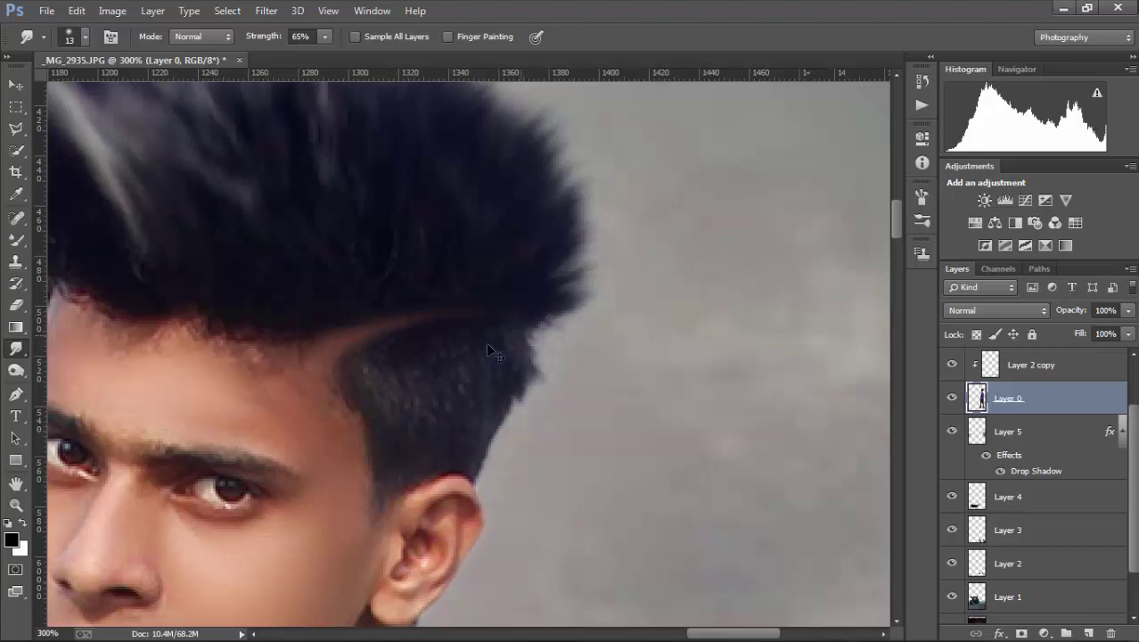
scroll(486, 341, "down", 4)
scroll(546, 306, "down", 1)
scroll(546, 305, "down", 1)
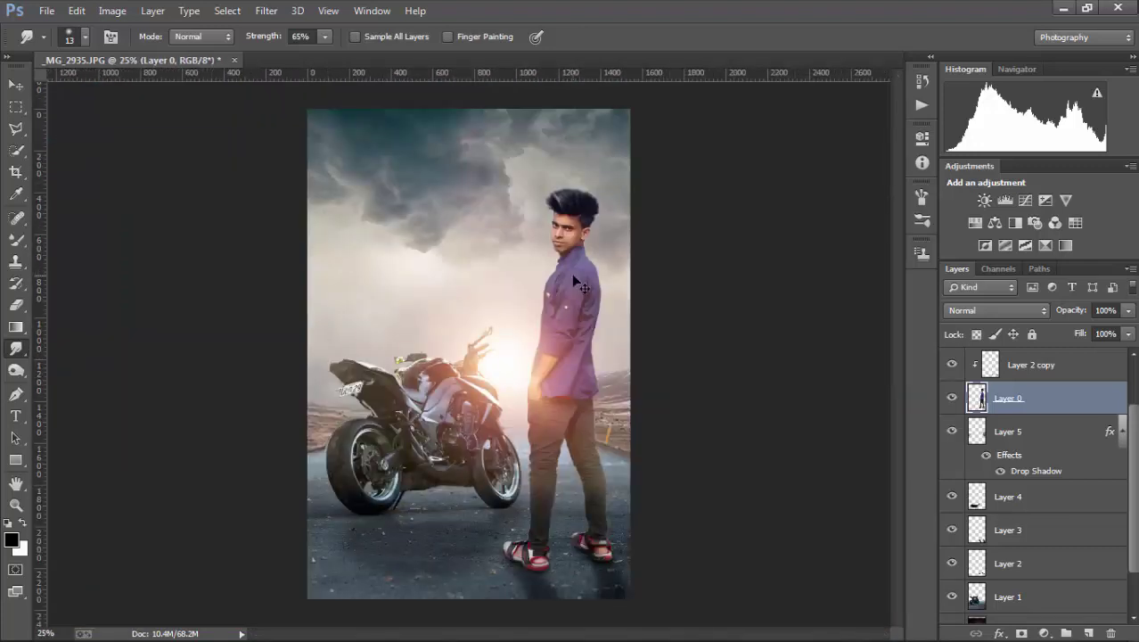
scroll(571, 273, "down", 1)
scroll(591, 207, "up", 2)
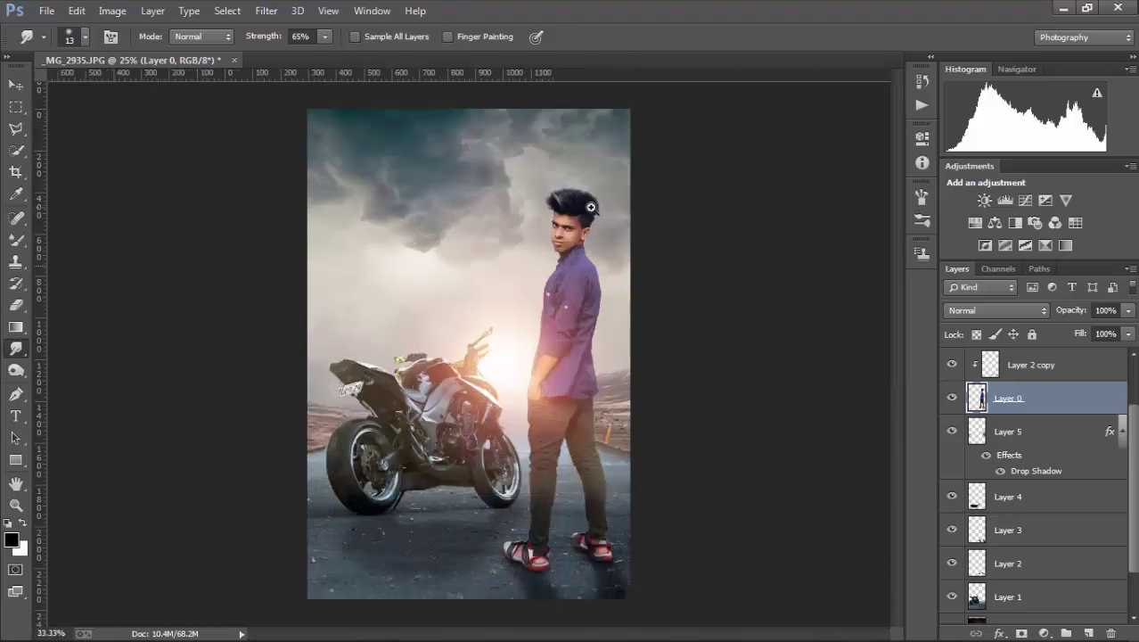
scroll(590, 207, "up", 1)
scroll(591, 207, "up", 2)
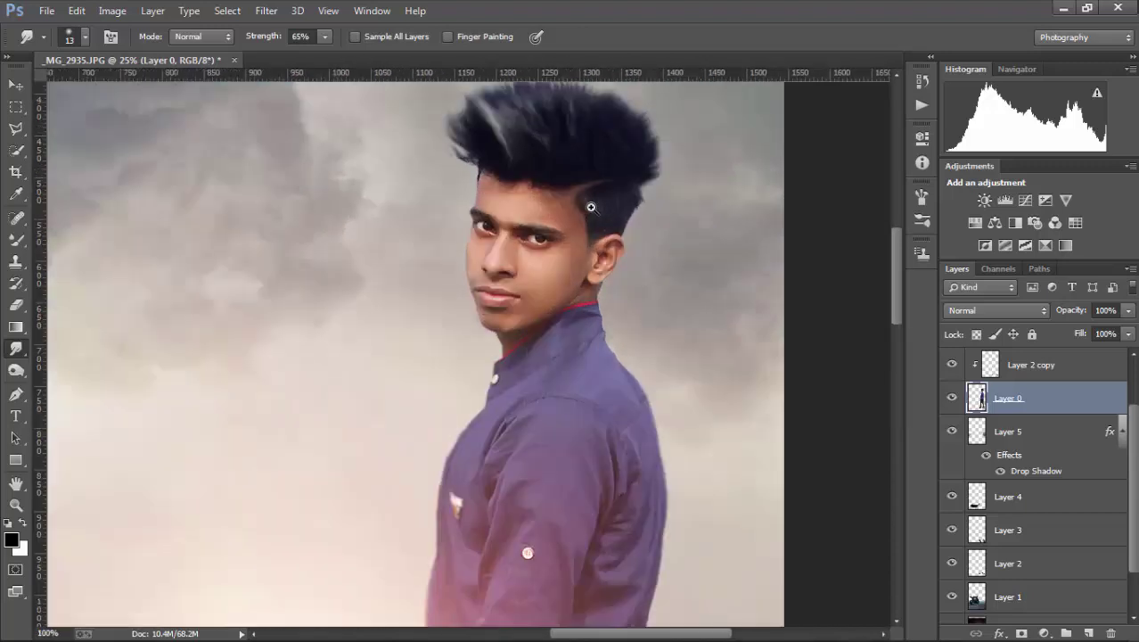
scroll(591, 207, "up", 1)
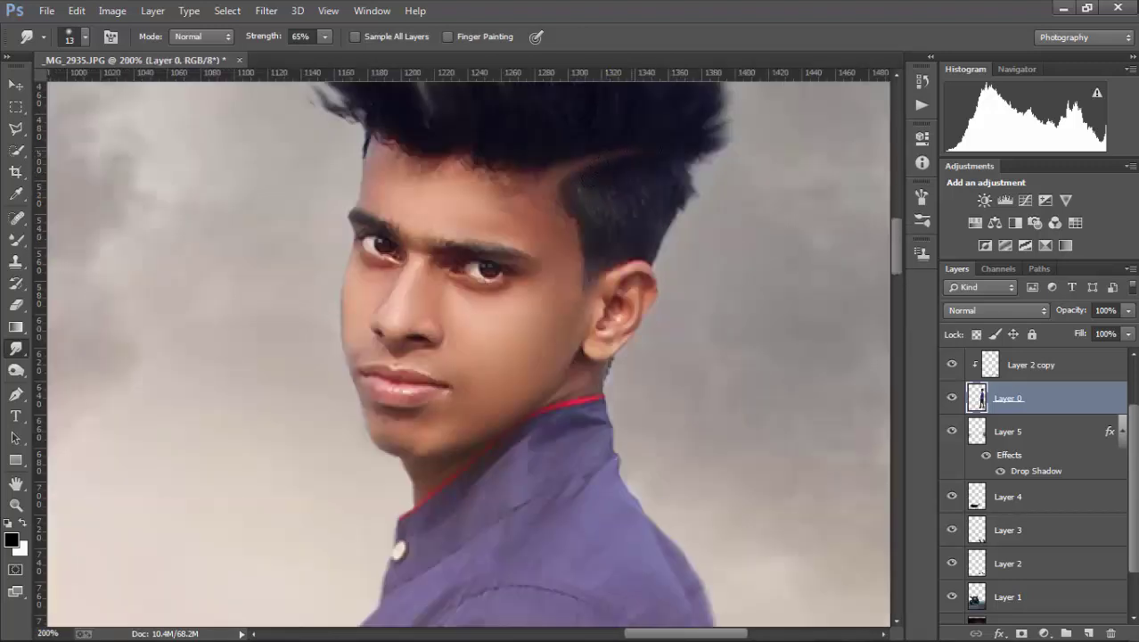
left_click(265, 11)
left_click(328, 106)
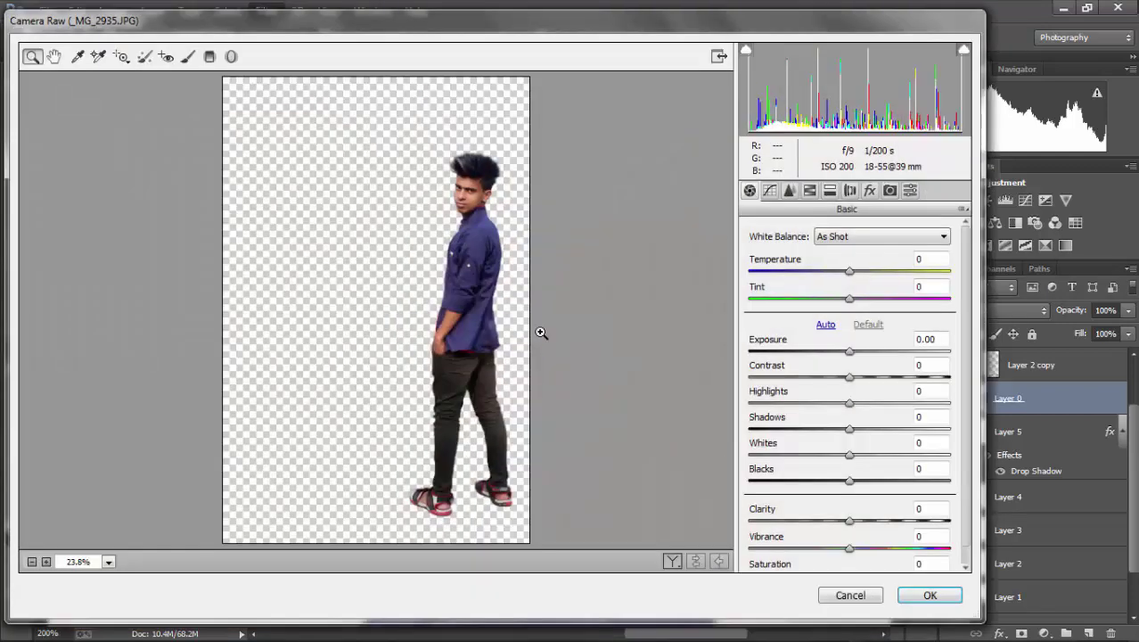
left_click(813, 191)
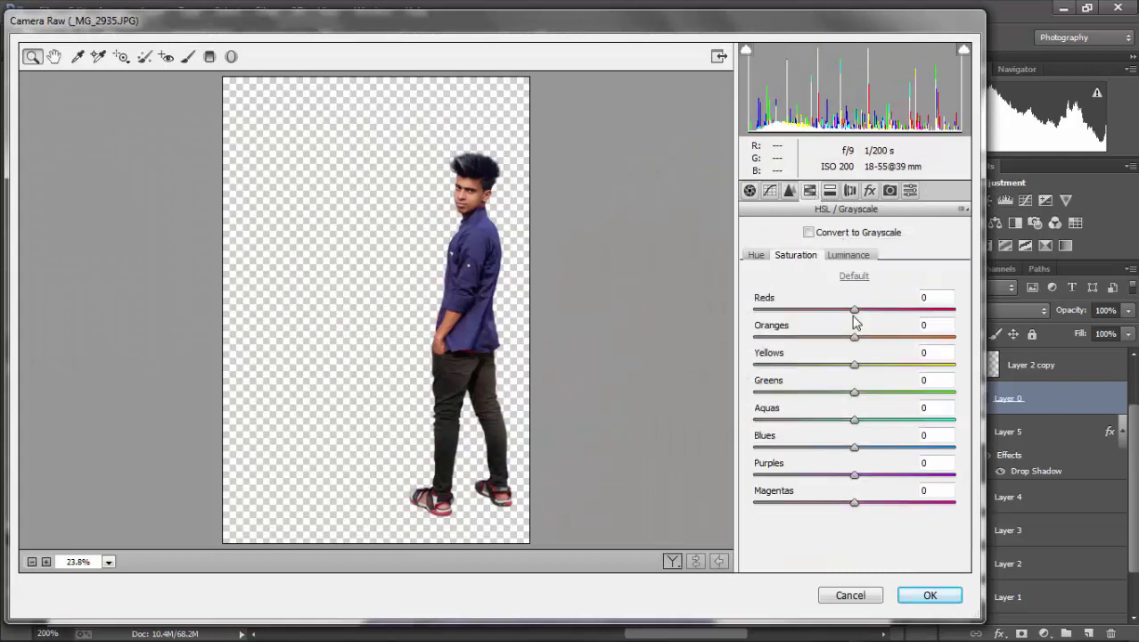
left_click(847, 255)
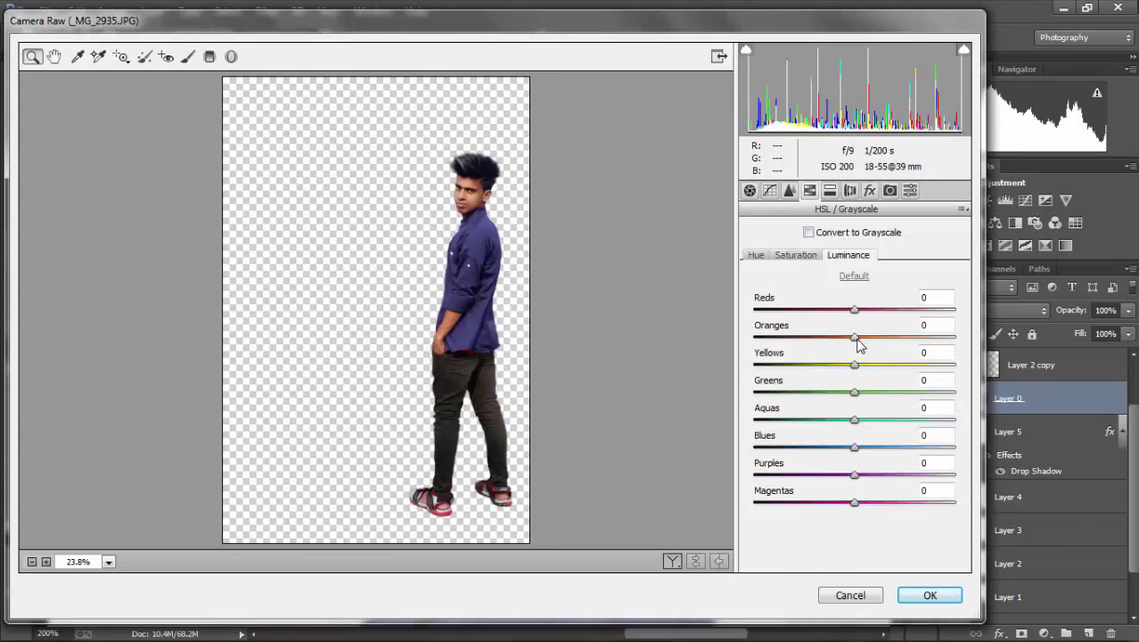
left_click_drag(854, 338, 873, 346)
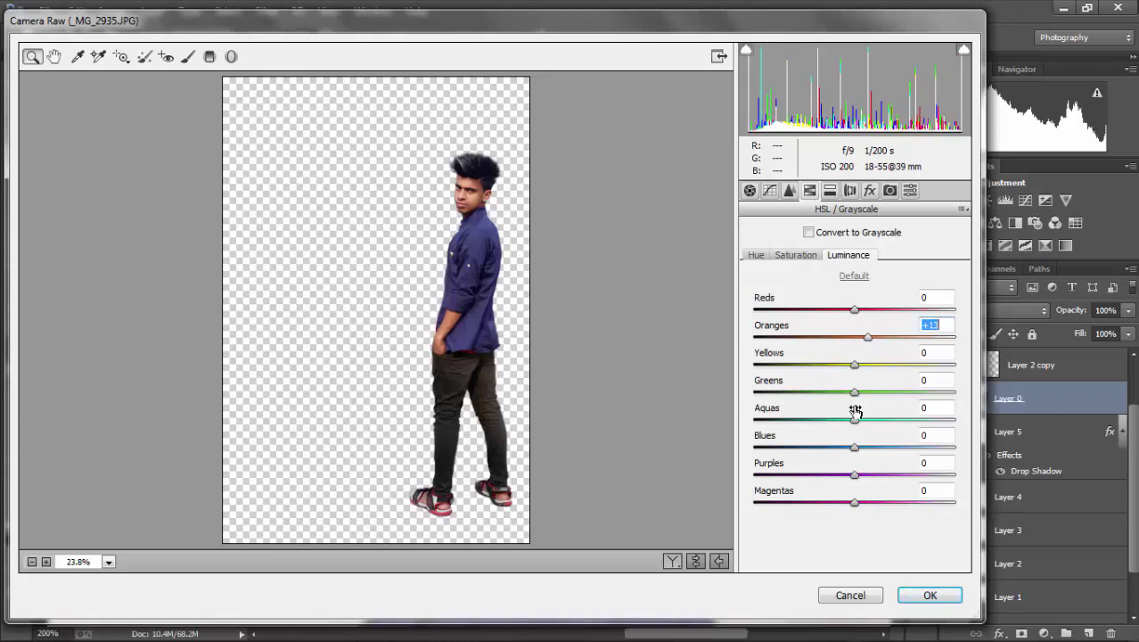
left_click(797, 256)
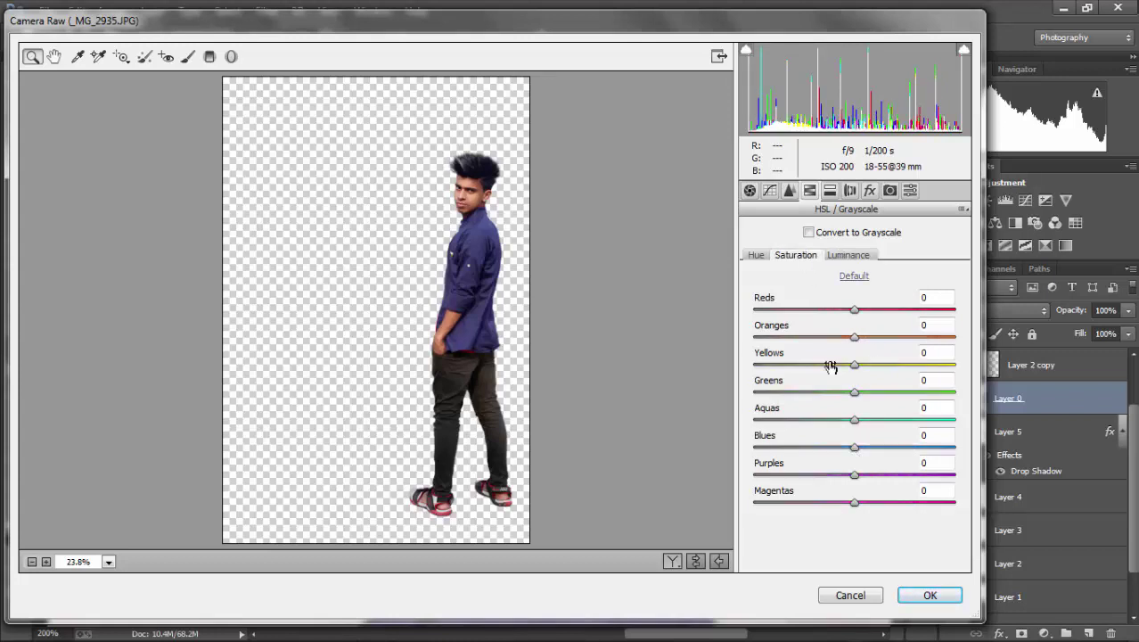
left_click_drag(854, 447, 880, 444)
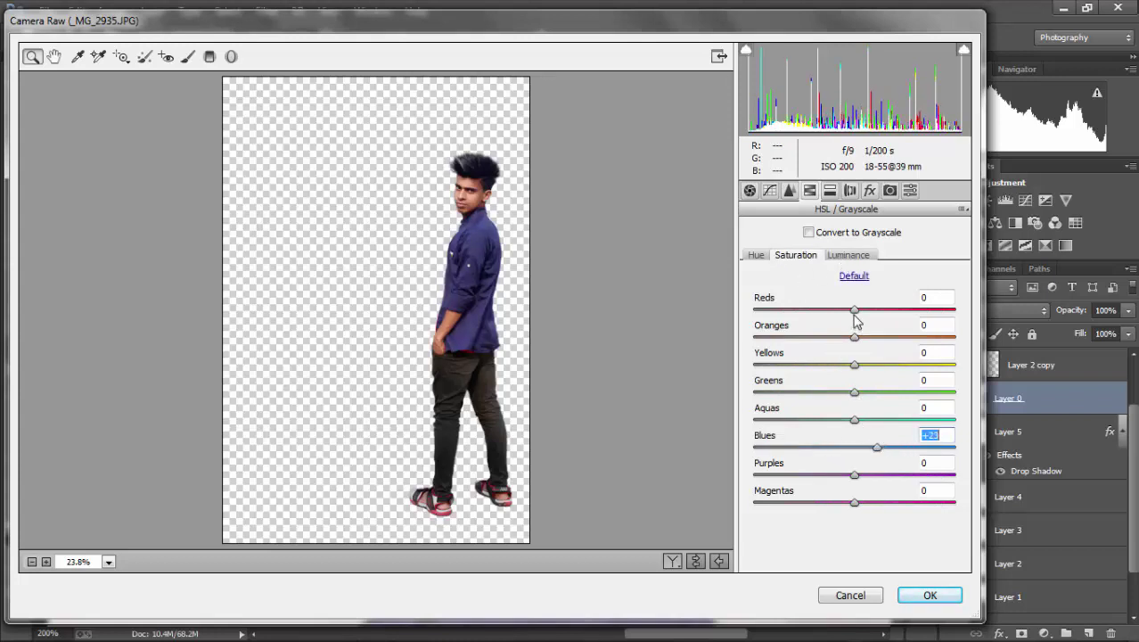
left_click_drag(855, 337, 838, 339)
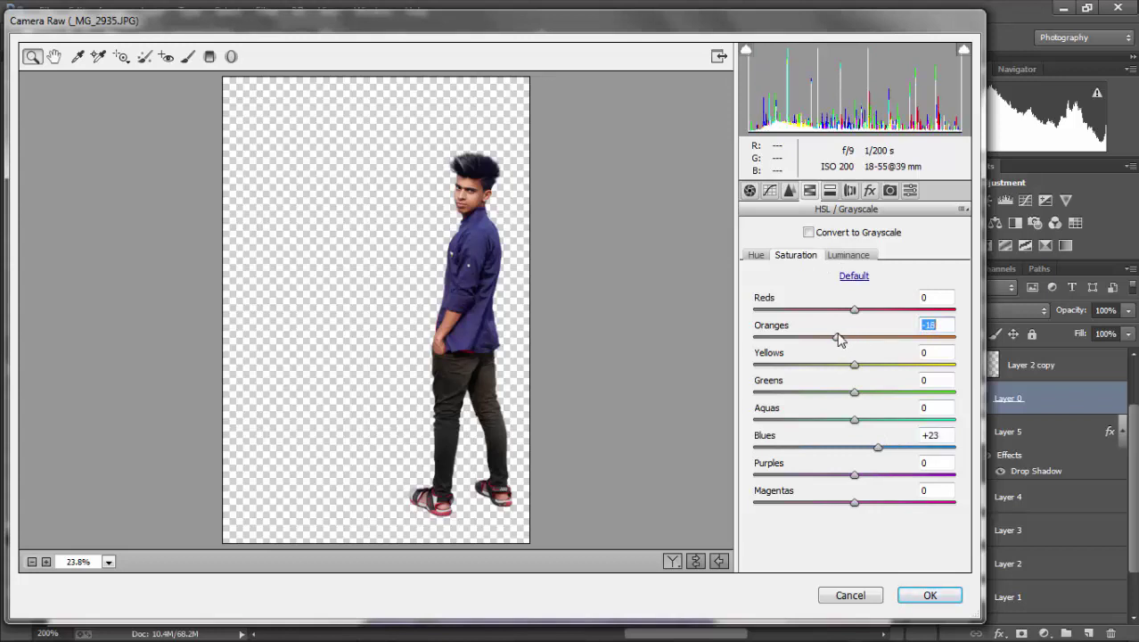
left_click(750, 191)
left_click(851, 455)
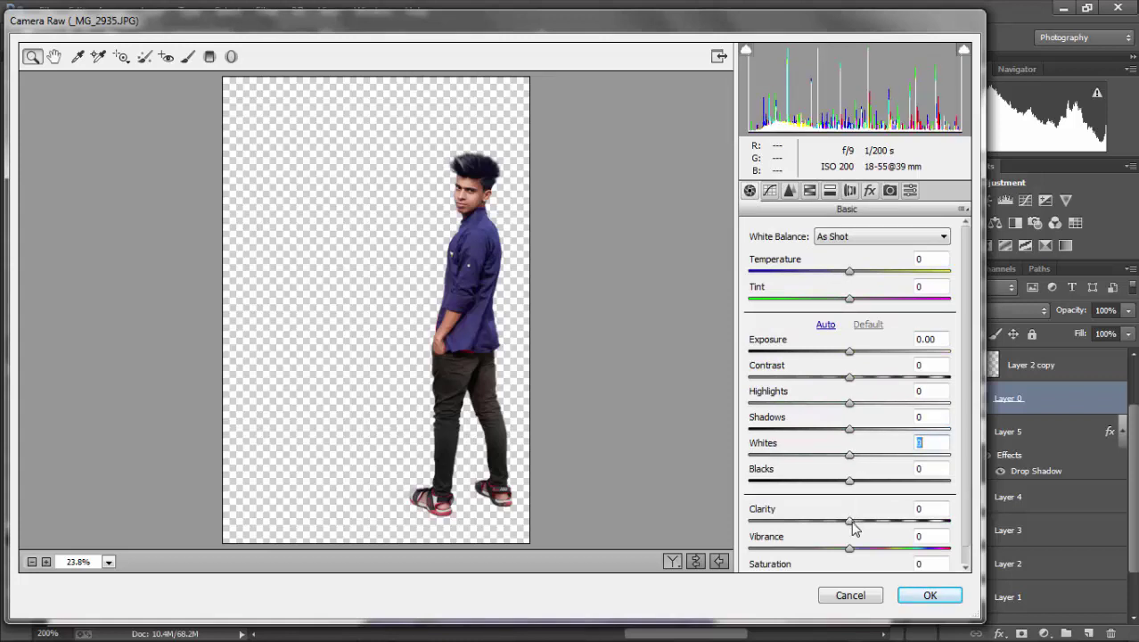
left_click_drag(851, 523, 861, 522)
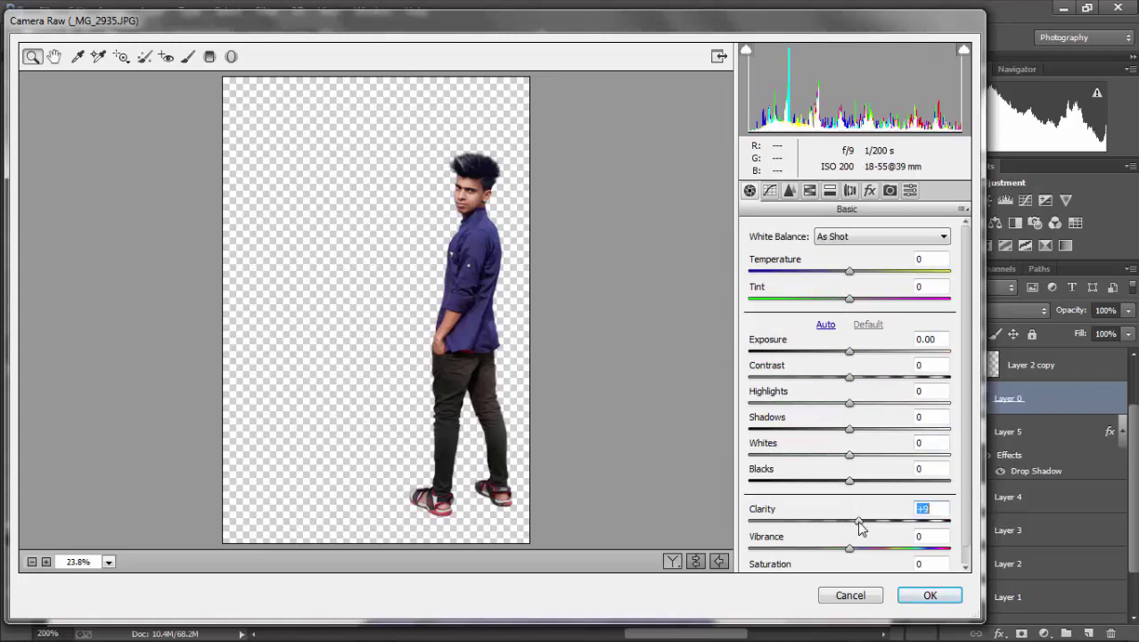
left_click(809, 191)
left_click(771, 395)
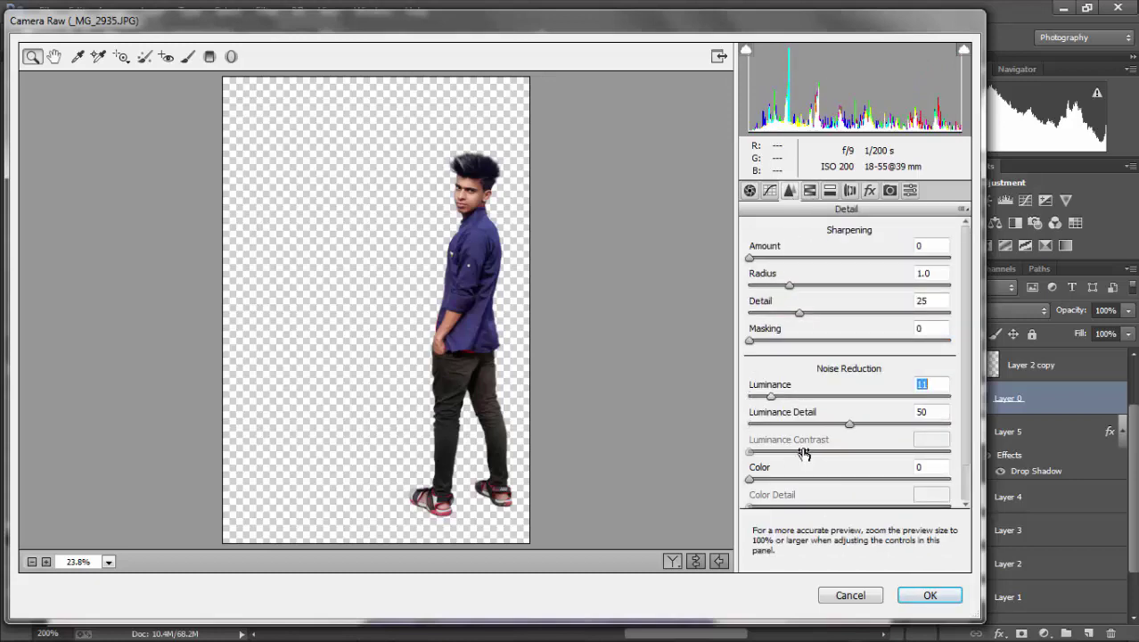
left_click(929, 594)
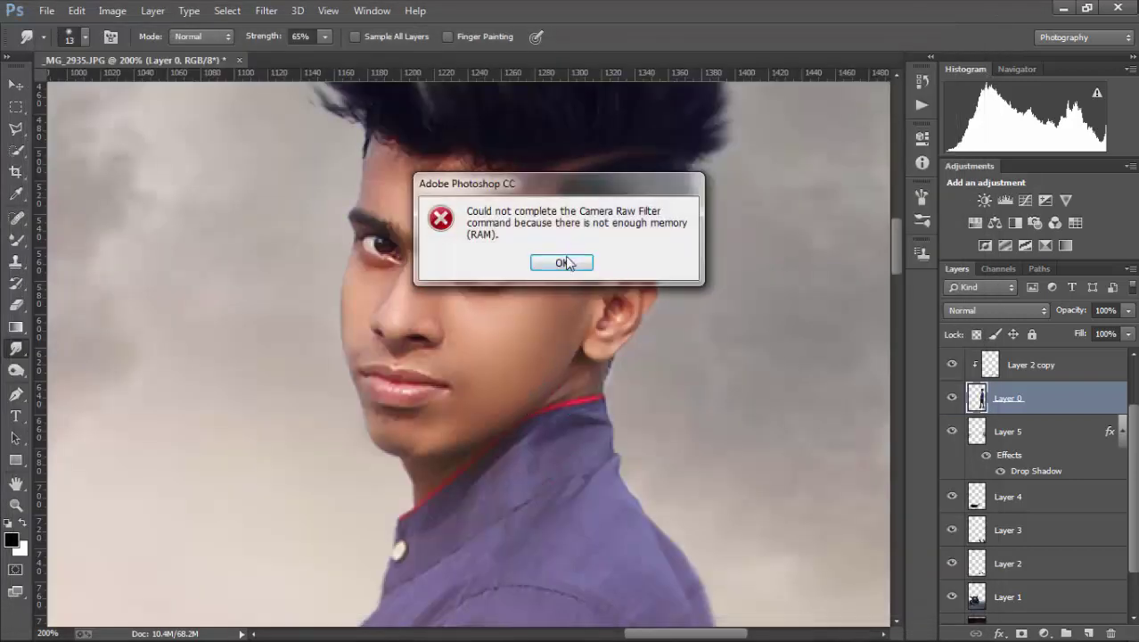
left_click(566, 262)
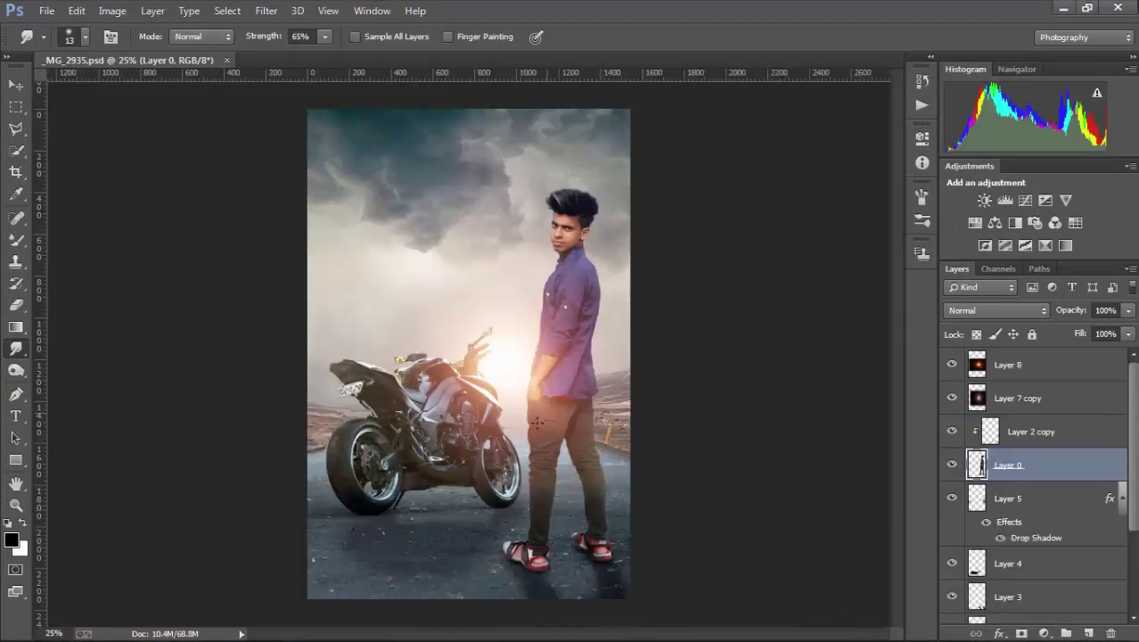
In Camera Raw on Layer 0, brighten the orange tones in HSL Luminance (Oranges +24).
left_click(267, 11)
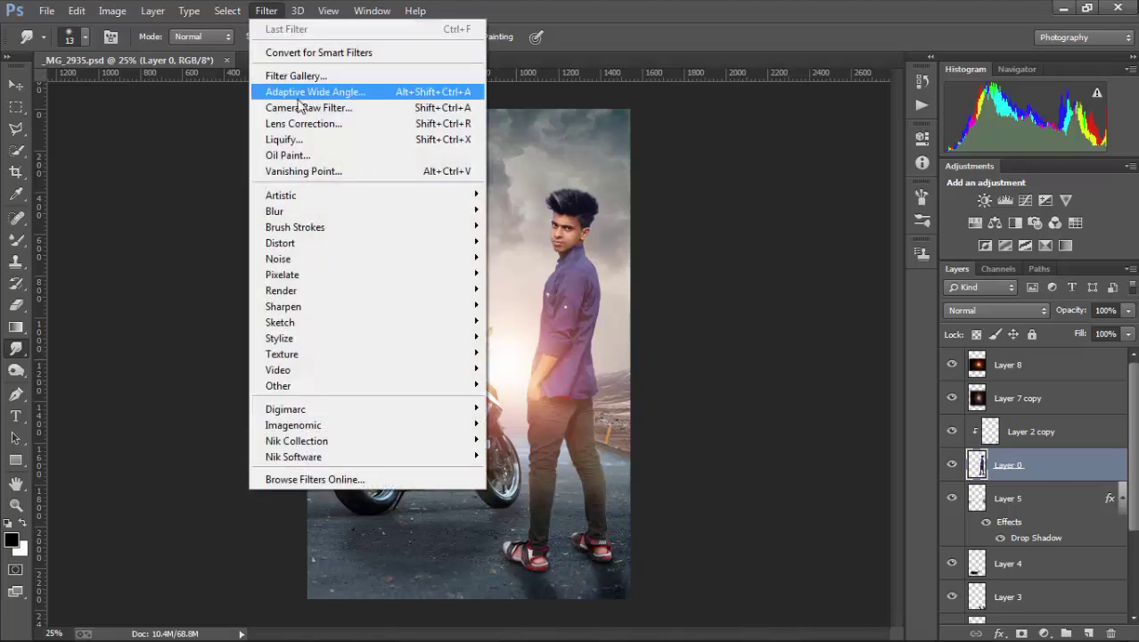
left_click(303, 108)
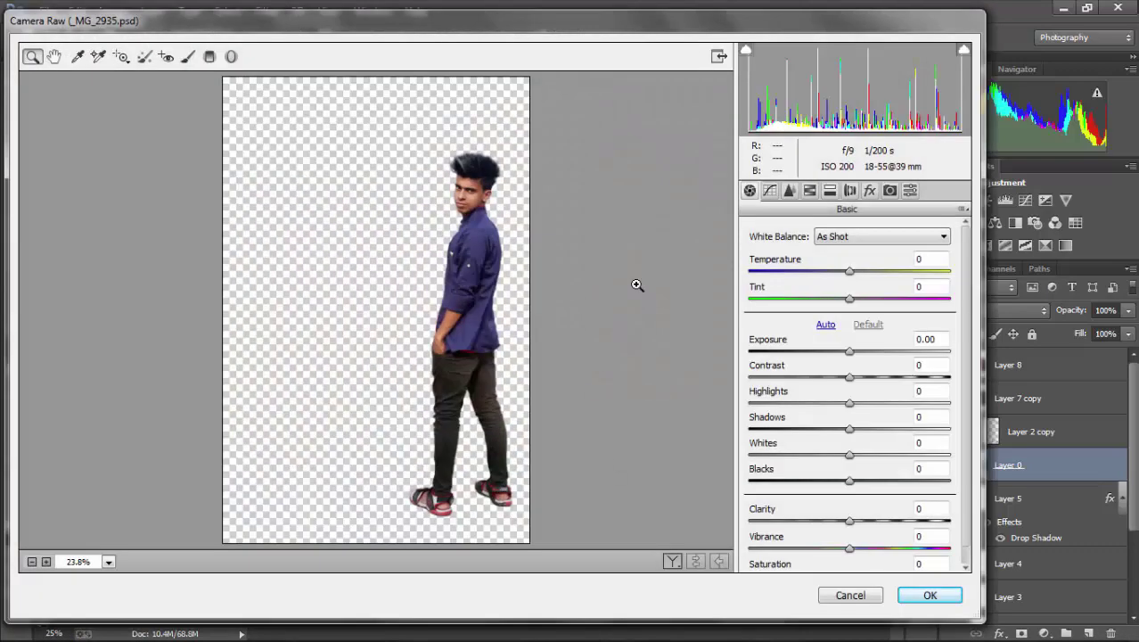
left_click(830, 193)
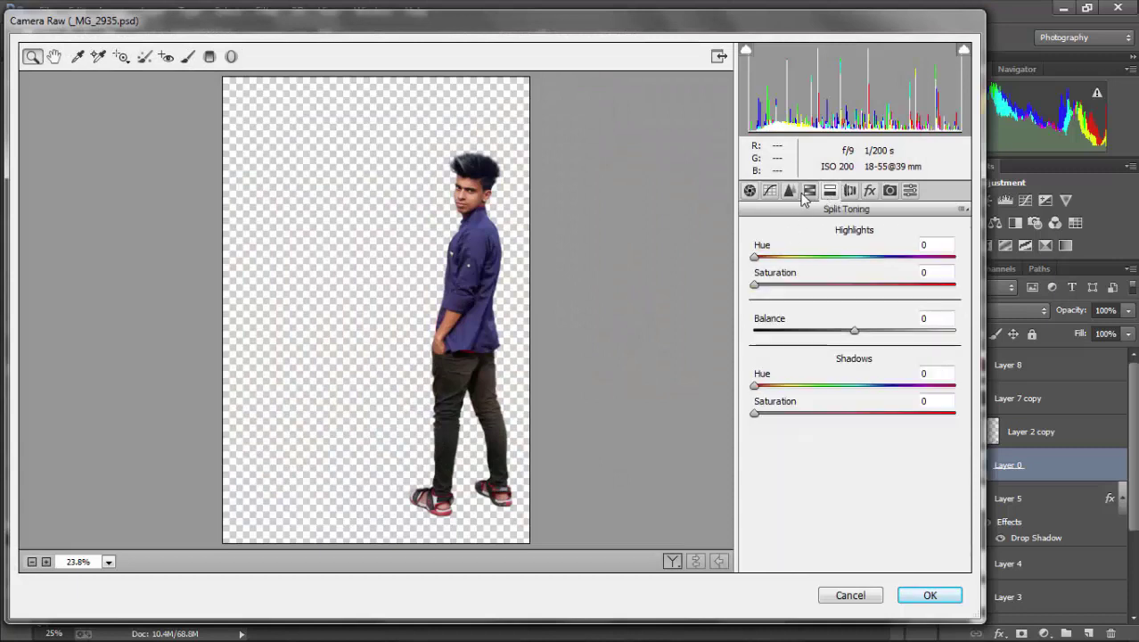
left_click(807, 191)
left_click(850, 257)
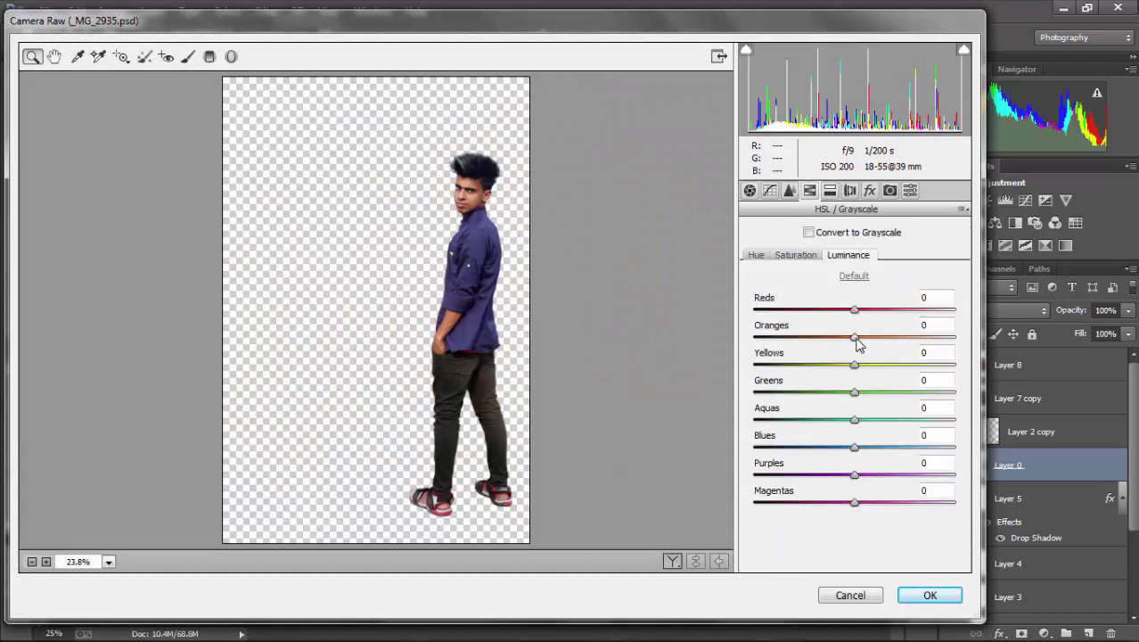
mouse_move(855, 338)
left_mouse_down()
mouse_move(885, 337)
mouse_move(882, 318)
left_mouse_up()
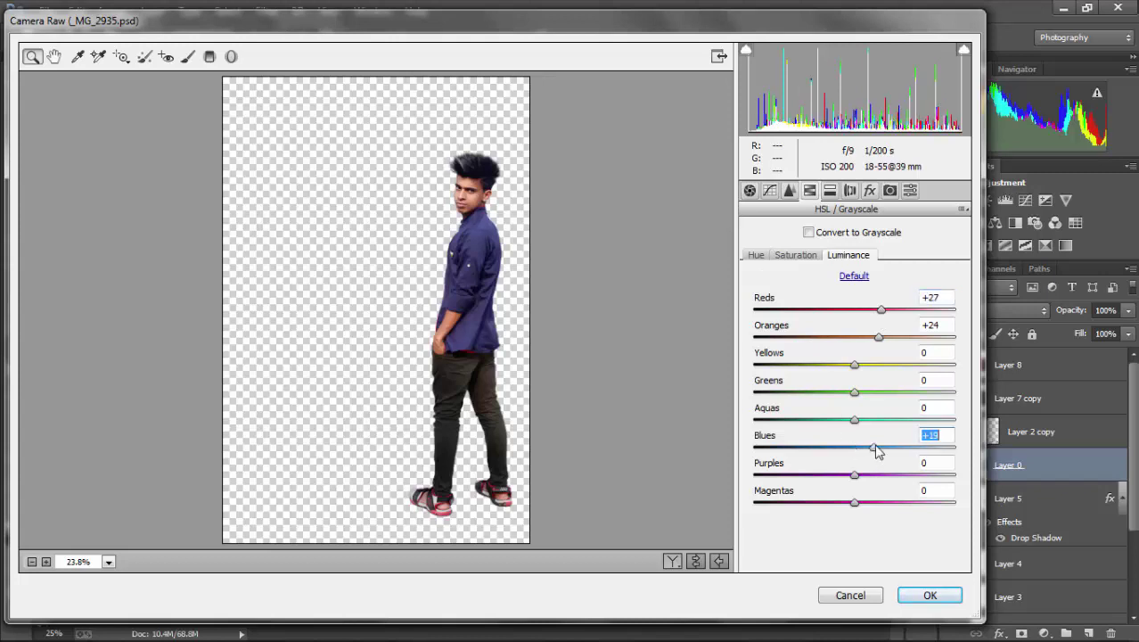
left_click_drag(855, 446, 840, 446)
Raise Blues saturation to +18 and Whites to +12, then apply the Camera Raw filter.
left_click(787, 255)
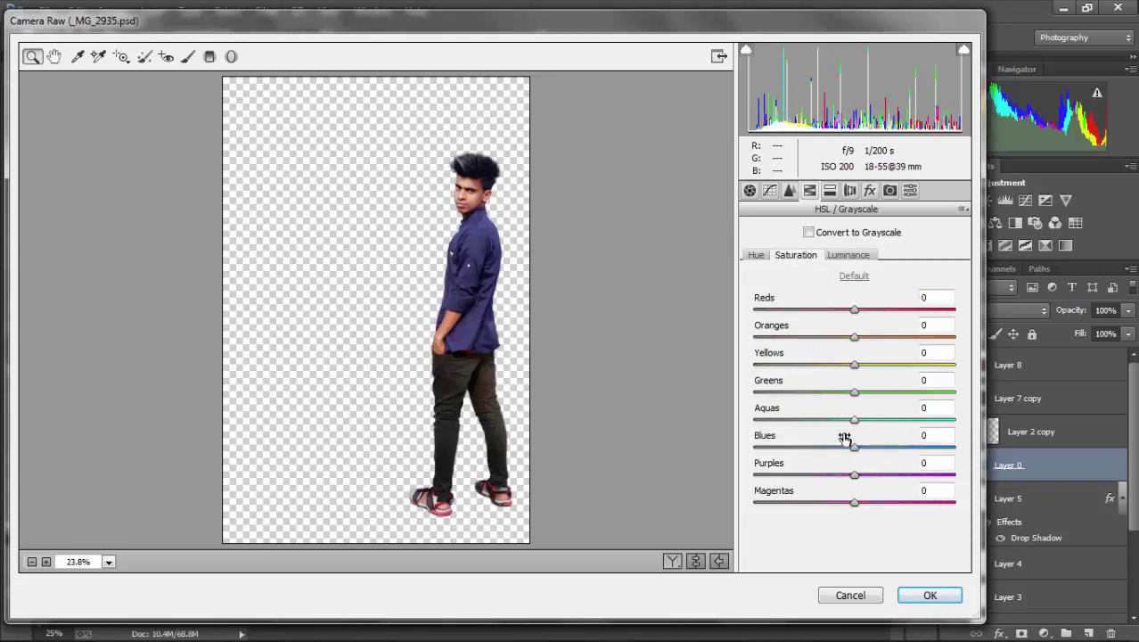
left_click(876, 448)
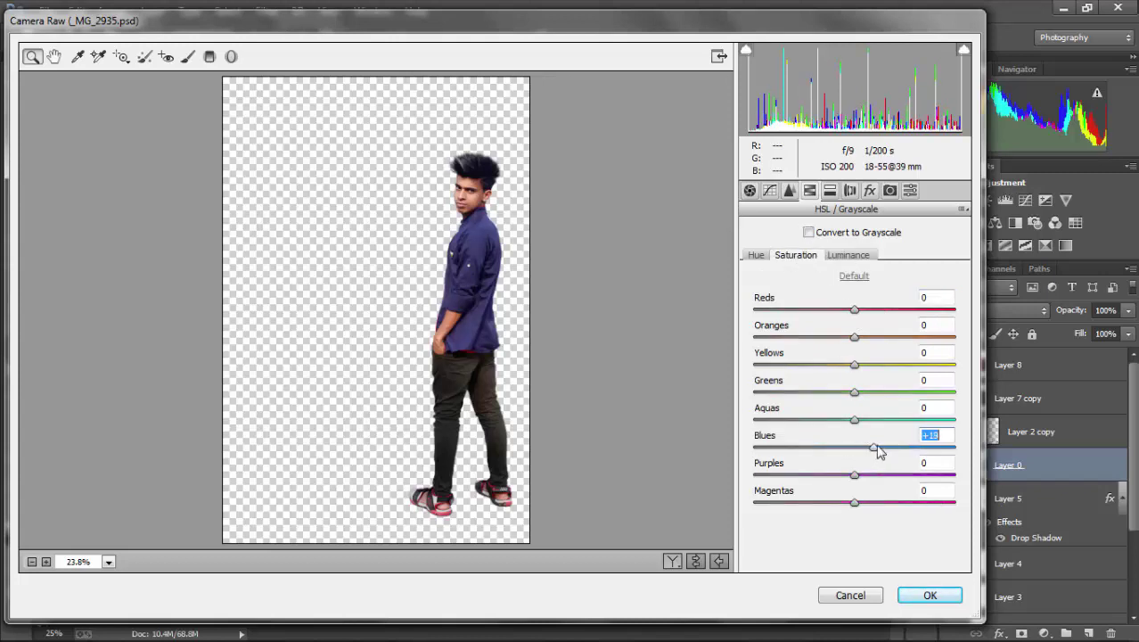
left_click(758, 256)
left_click(749, 190)
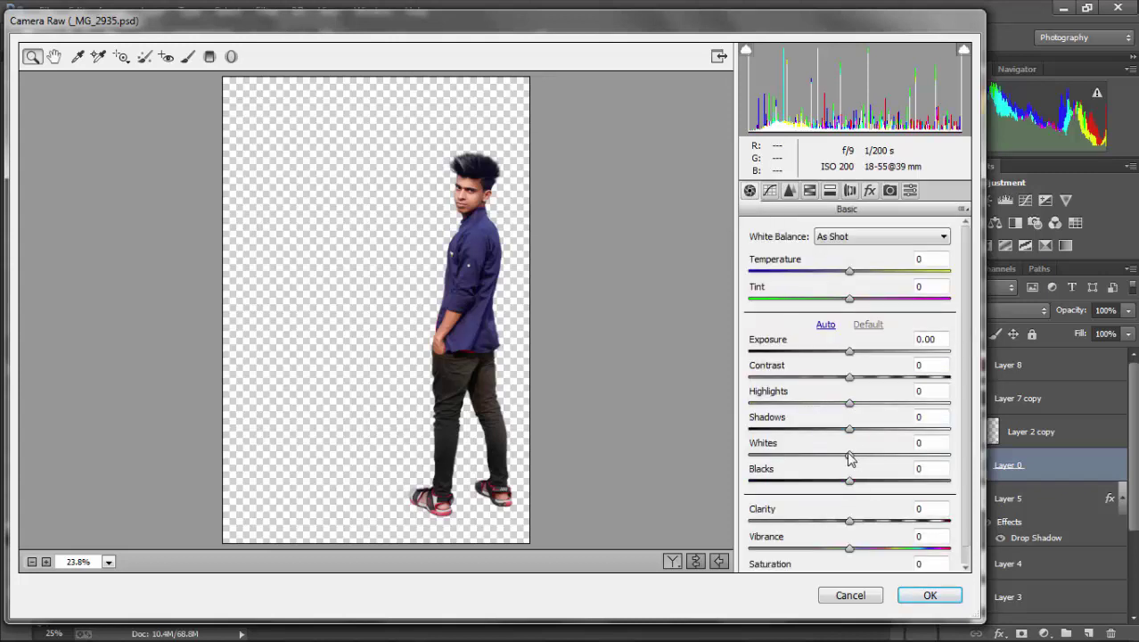
mouse_move(848, 456)
left_mouse_down()
mouse_move(819, 456)
mouse_move(861, 456)
left_mouse_up()
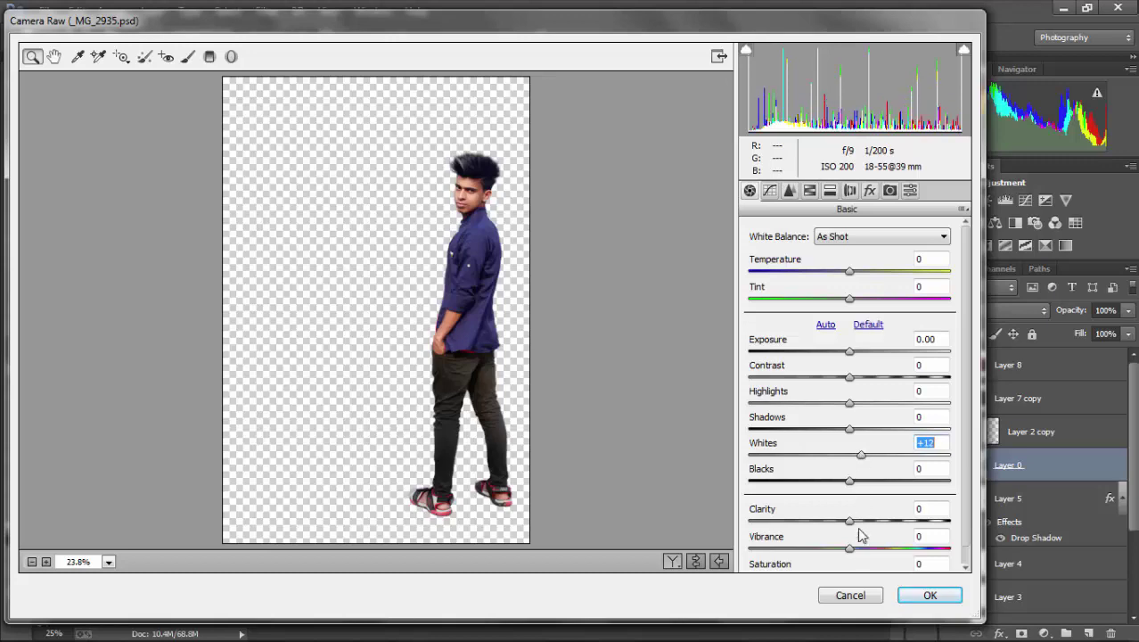
left_click(929, 595)
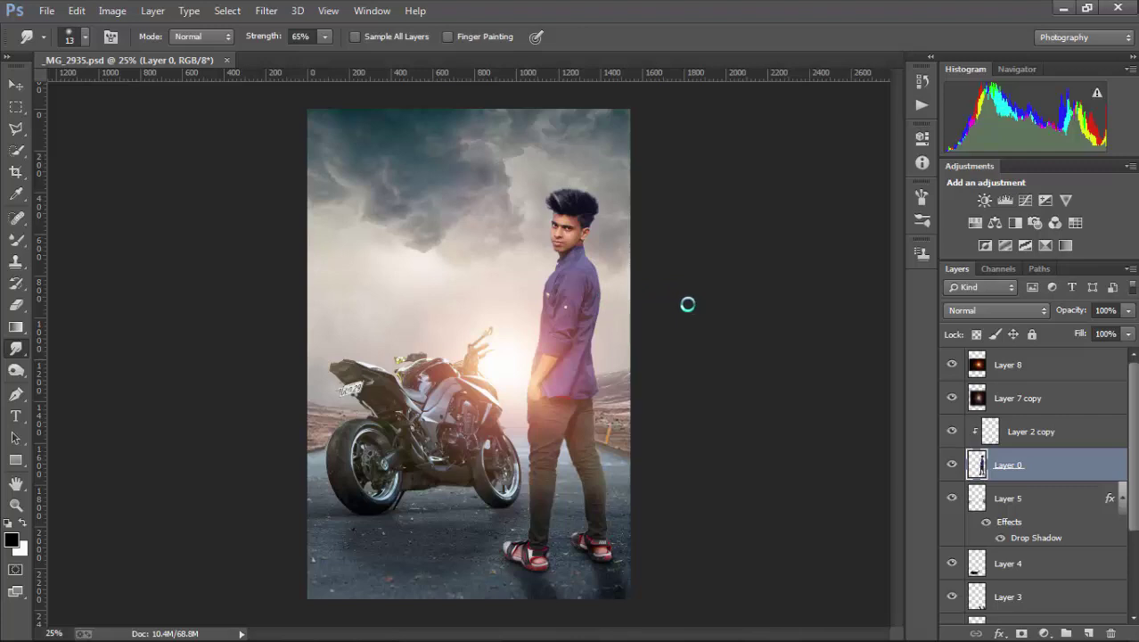
Add a black-to-transparent Gradient Fill layer above Layer 8 that darkens only the bottom.
key("ctrl+minus")
key("ctrl+minus")
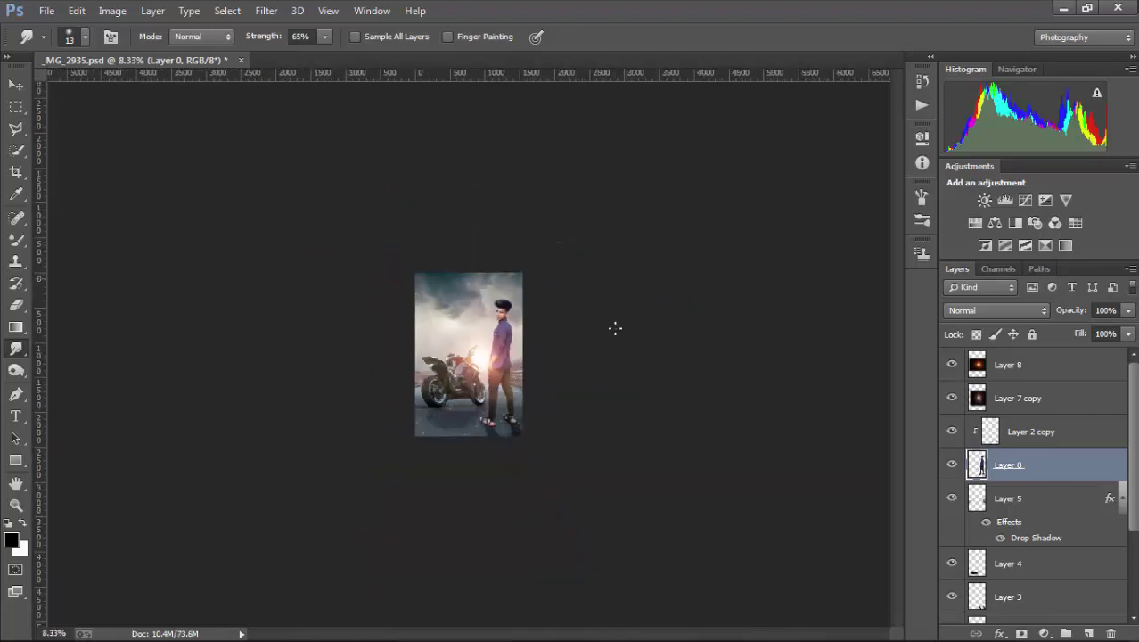
key("ctrl+plus")
key("ctrl+plus")
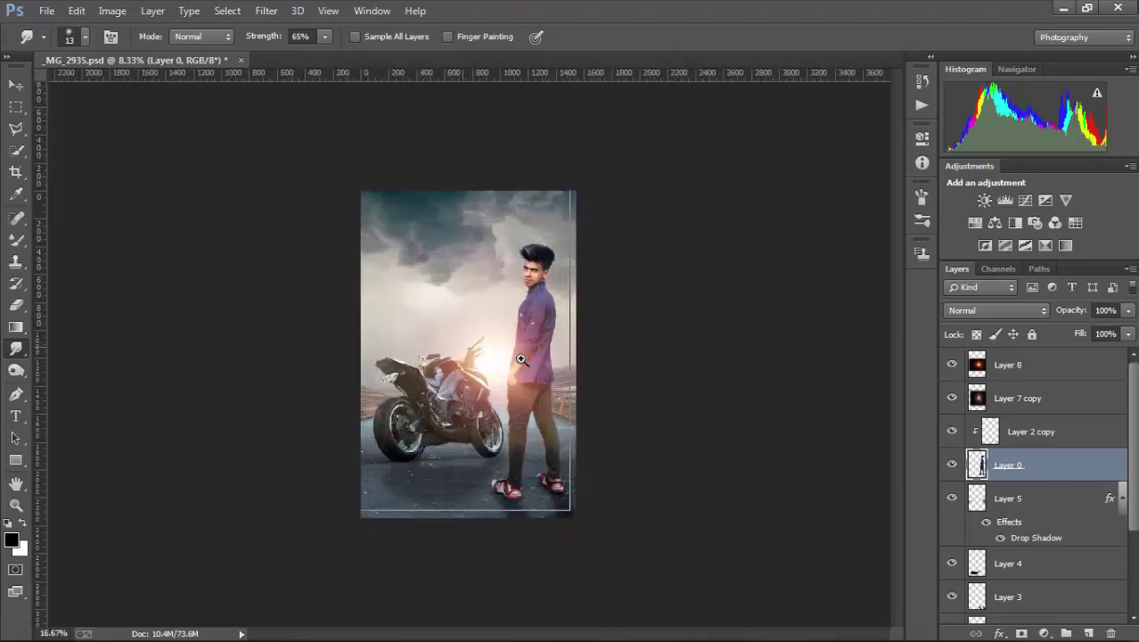
key("ctrl+plus")
left_click(1072, 371)
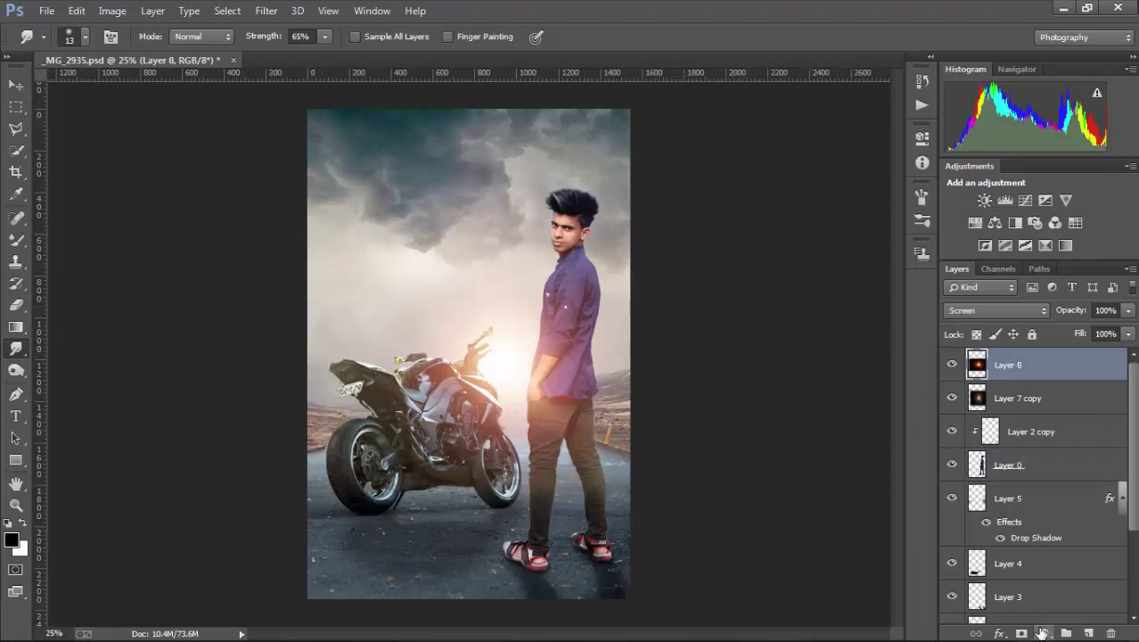
left_click(1043, 633)
left_click(1002, 284)
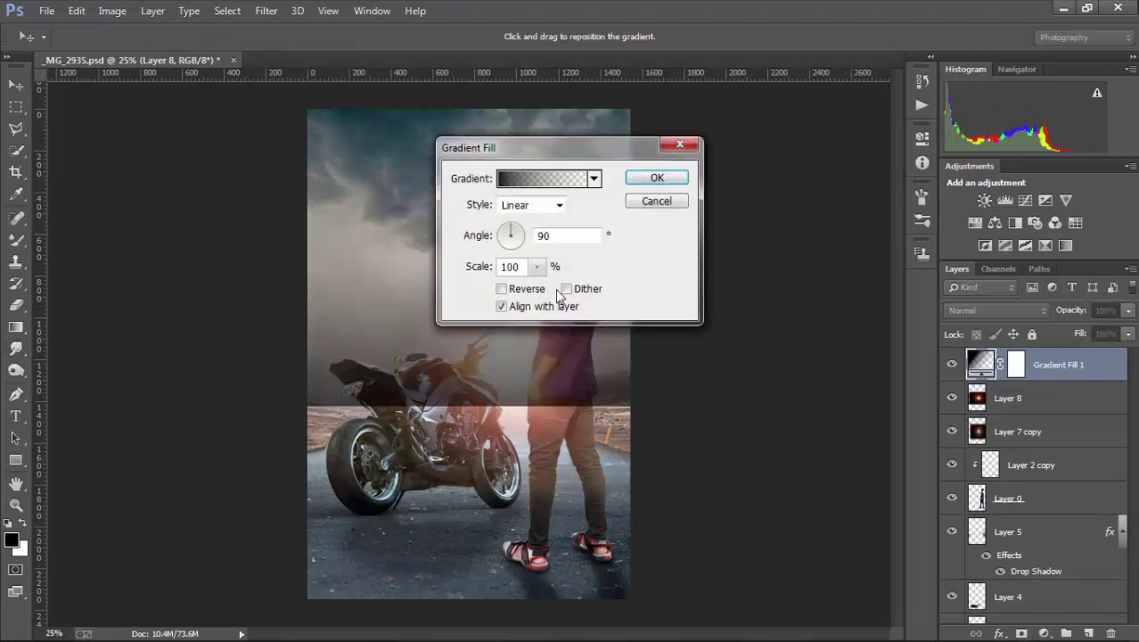
left_click_drag(475, 437, 472, 519)
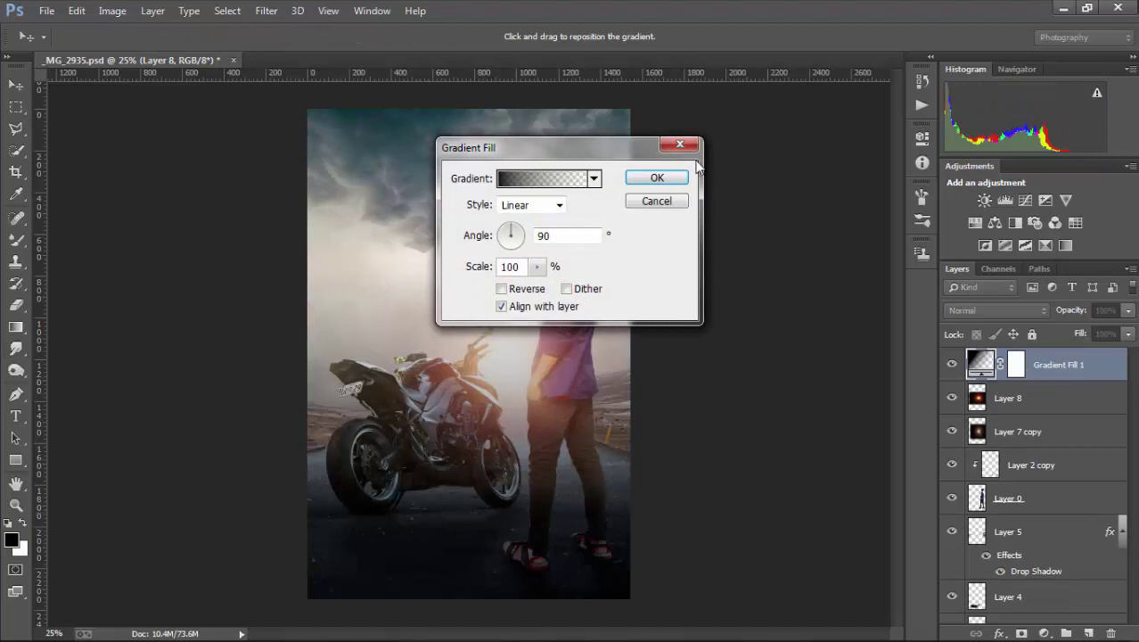
left_click(657, 177)
left_click(16, 303)
Rasterize the gradient fill and squash it down toward the road.
left_click(490, 243)
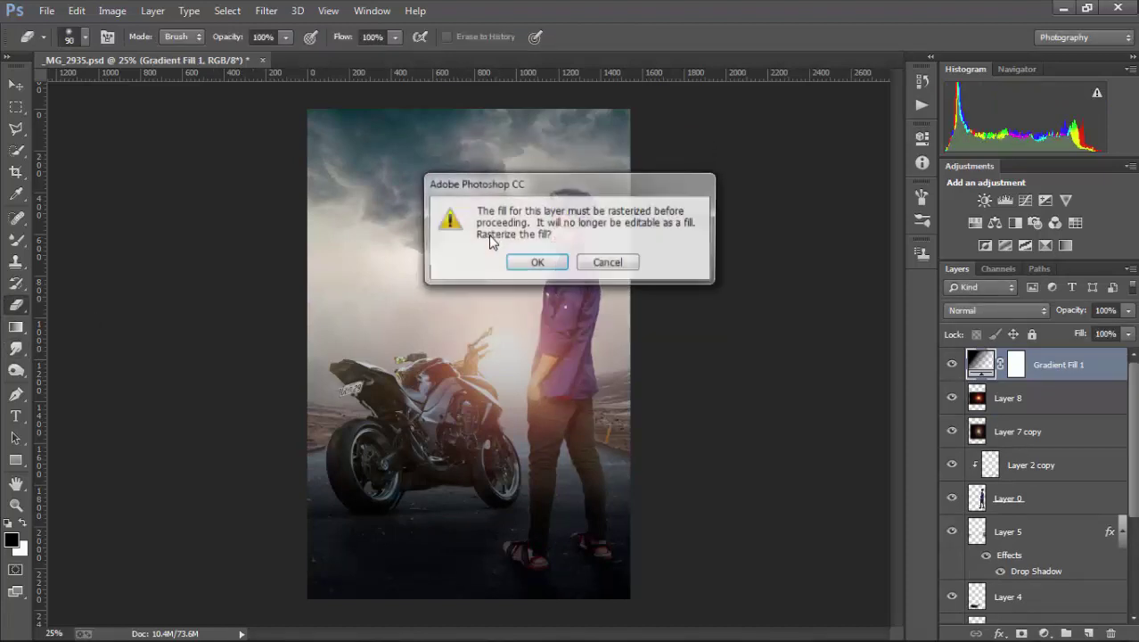
key("Return")
key("ctrl+t")
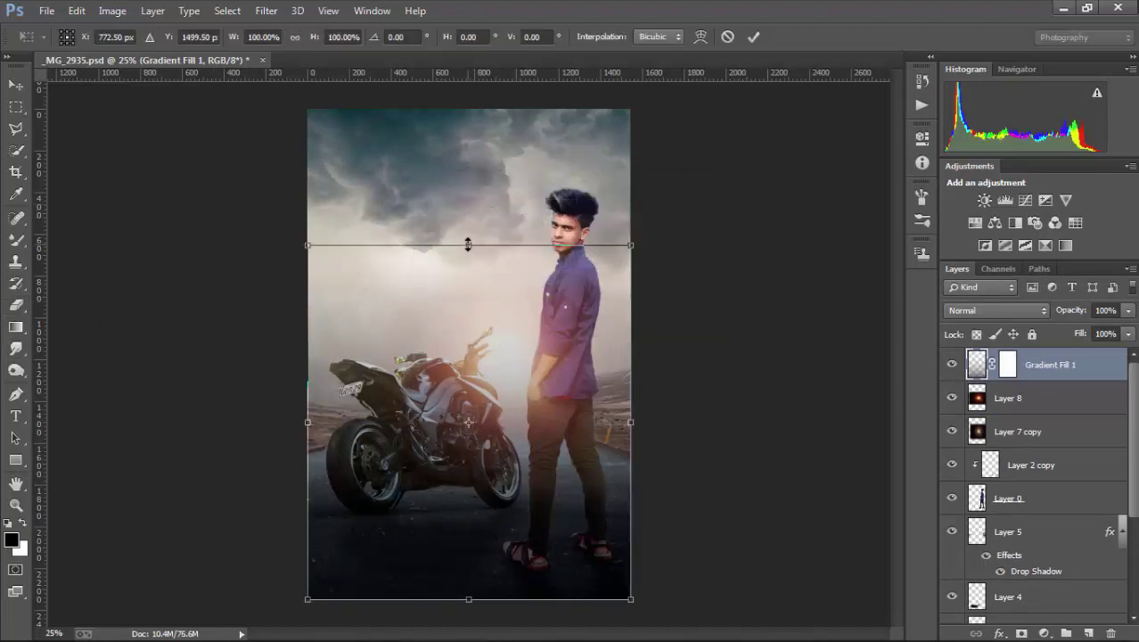
left_click_drag(467, 244, 468, 448)
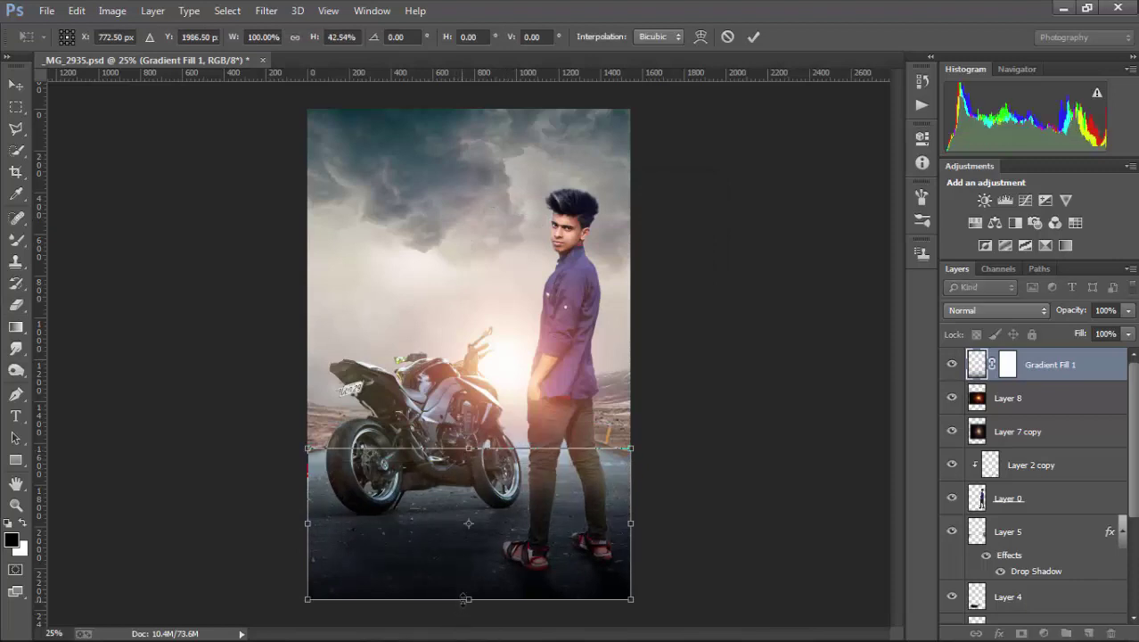
left_click_drag(465, 599, 468, 613)
key("Return")
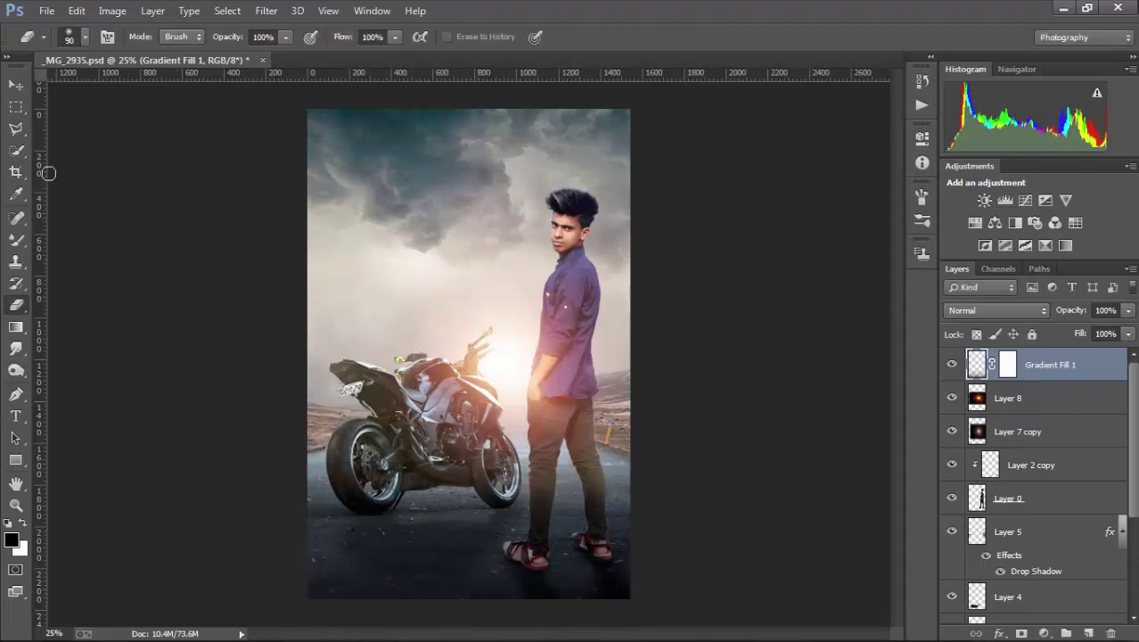
Flatten the whole composite into a single Background layer.
key("v")
key("ctrl+minus")
key("ctrl+minus")
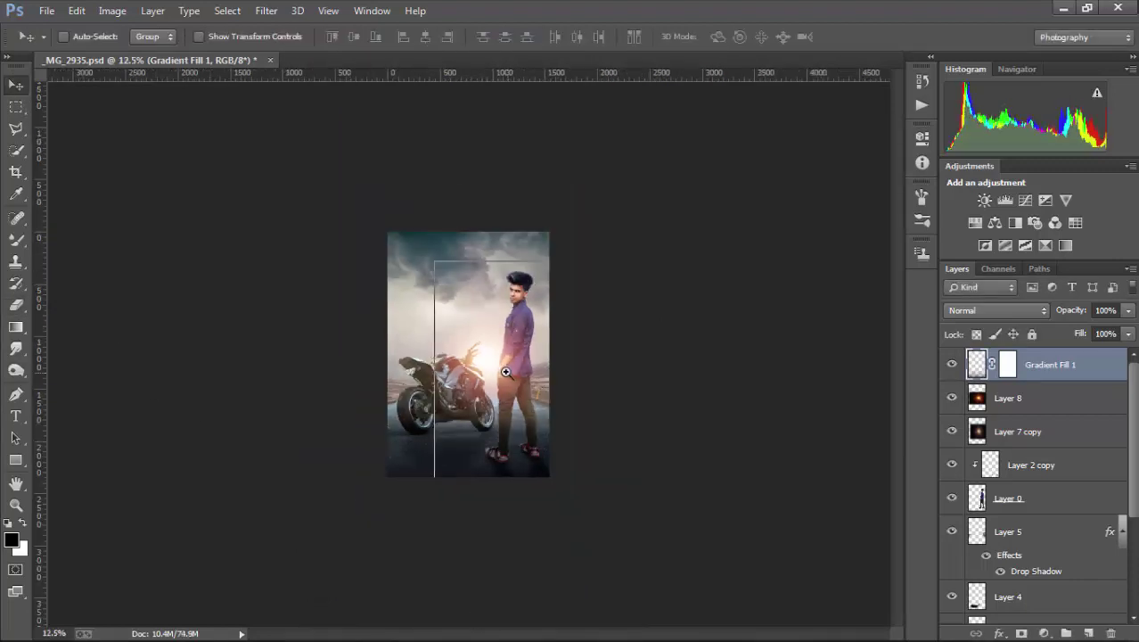
key("ctrl+plus")
left_click(153, 10)
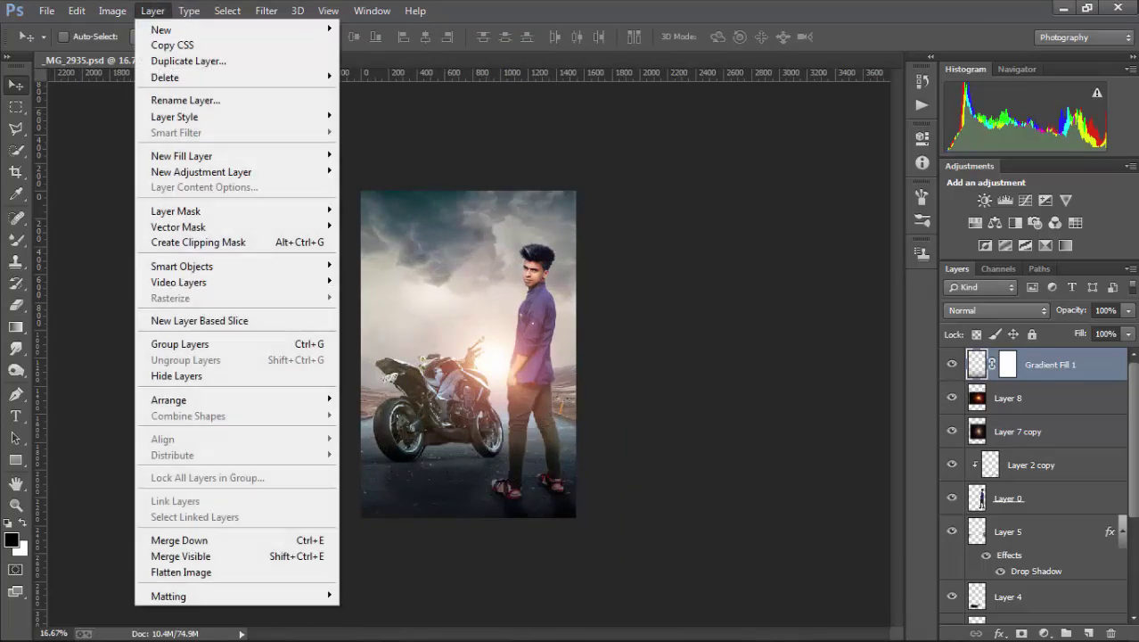
left_click(205, 572)
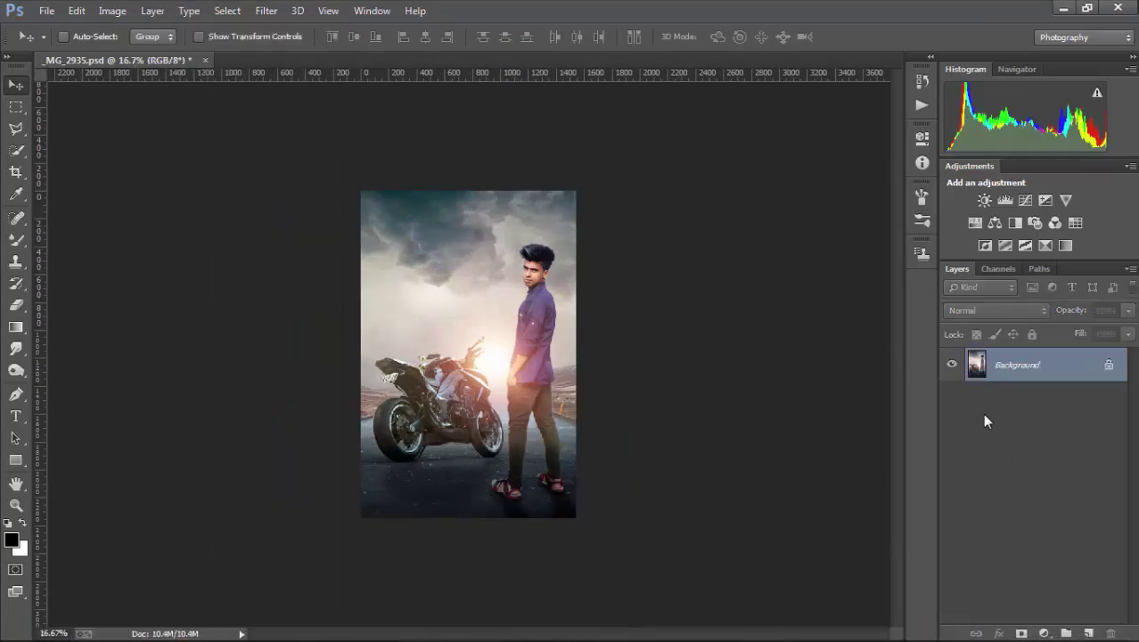
In Color Efex Pro 3.0, preview Graduated Fog, Polaroid Transfer, Reflector Effects, Skylight, Vignette and Tonal Contrast.
key("ctrl+plus")
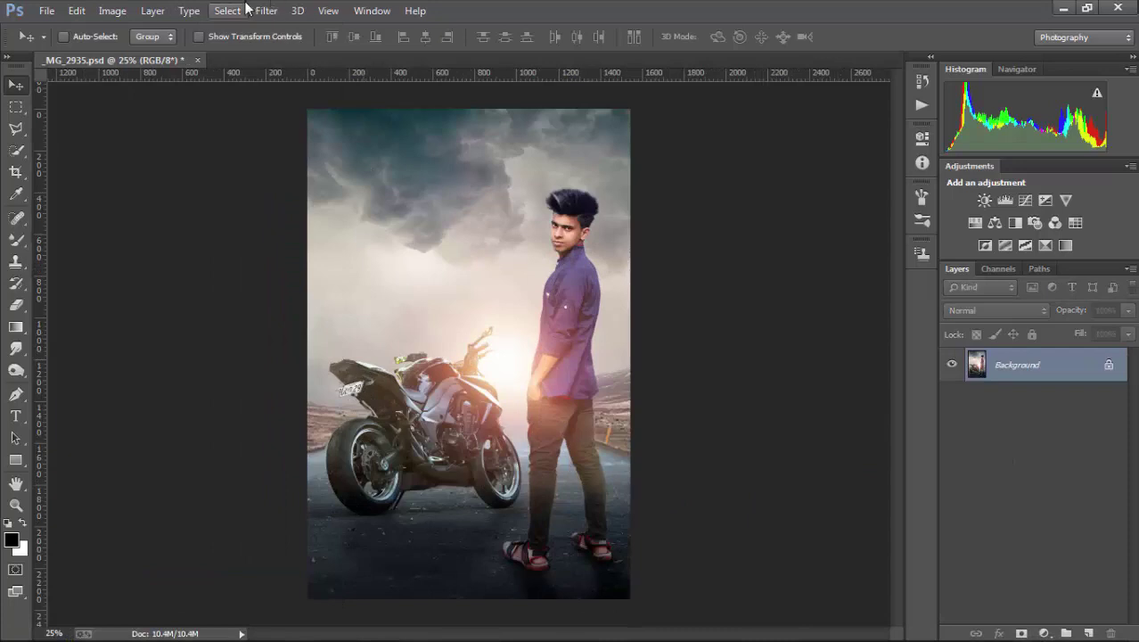
left_click(266, 11)
mouse_move(293, 456)
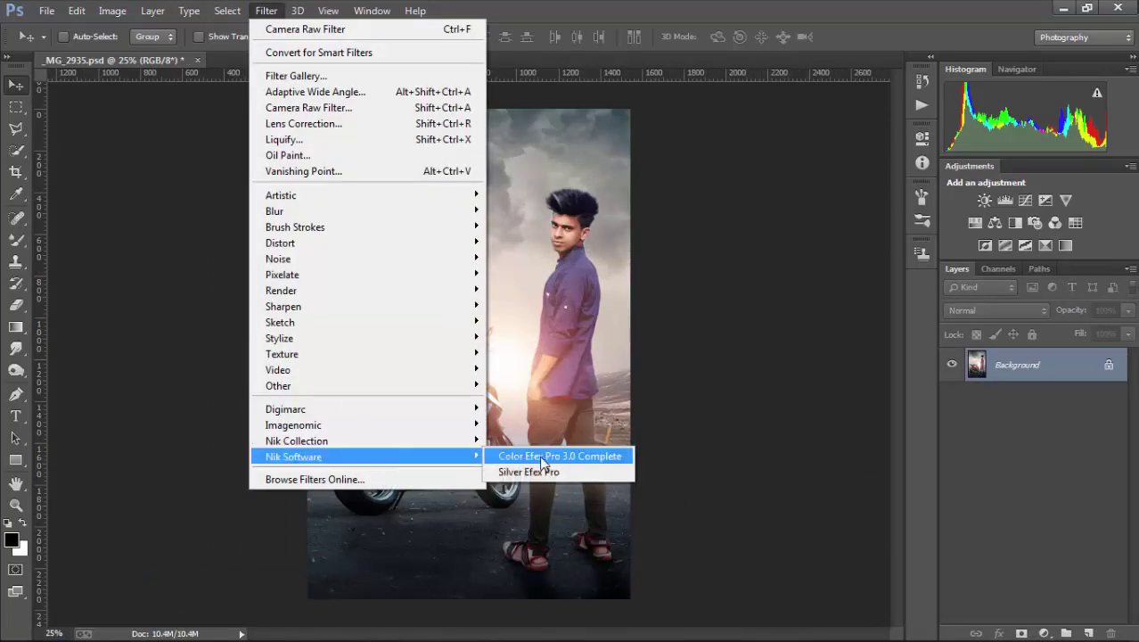
left_click(526, 457)
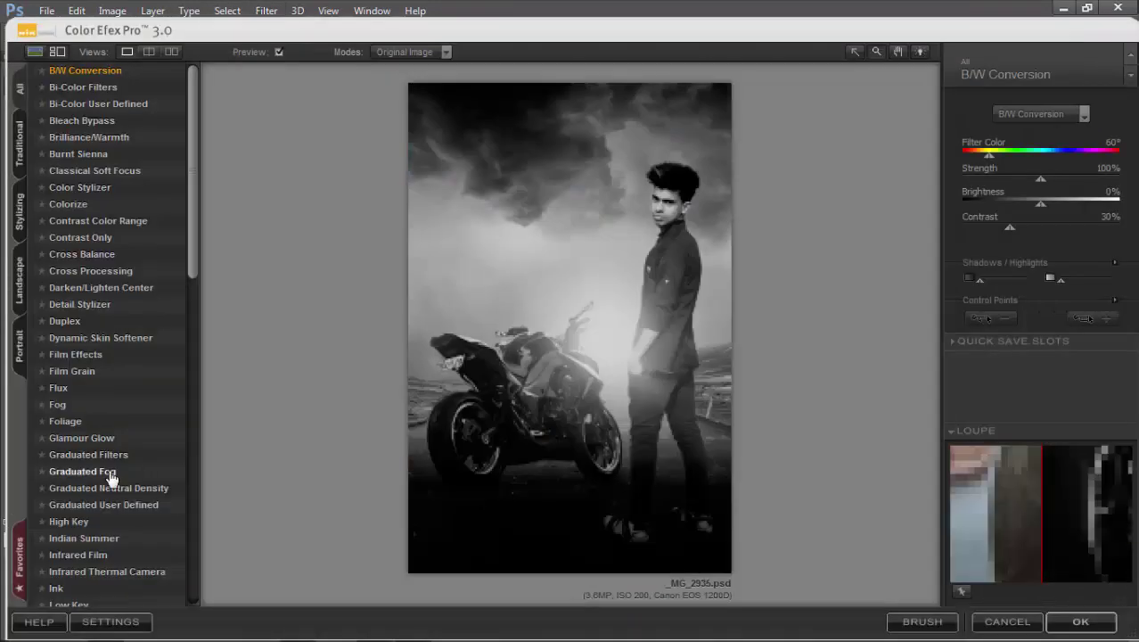
left_click(109, 471)
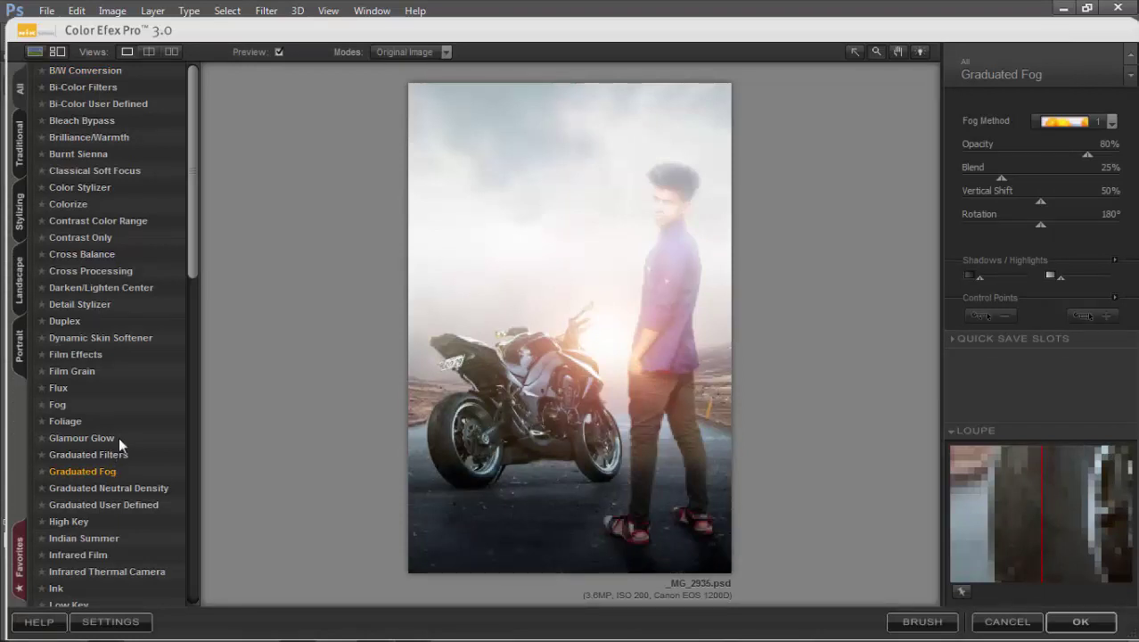
scroll(192, 463, "down", 5)
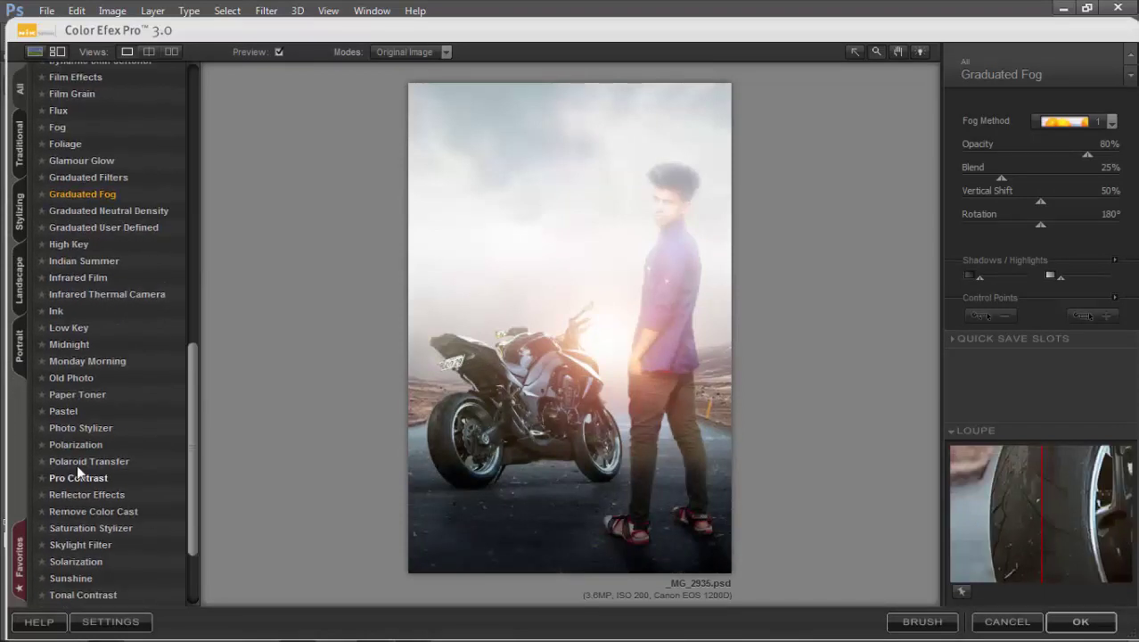
left_click(76, 460)
left_click(82, 496)
left_click(89, 545)
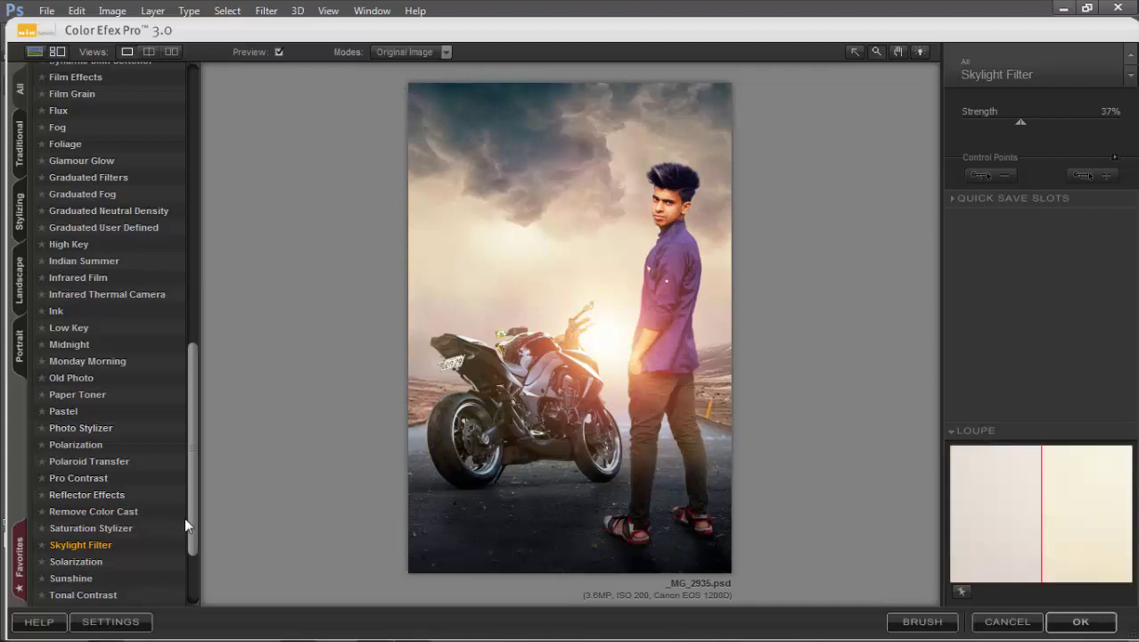
scroll(191, 573, "down", 1)
scroll(89, 553, "down", 1)
left_click(89, 548)
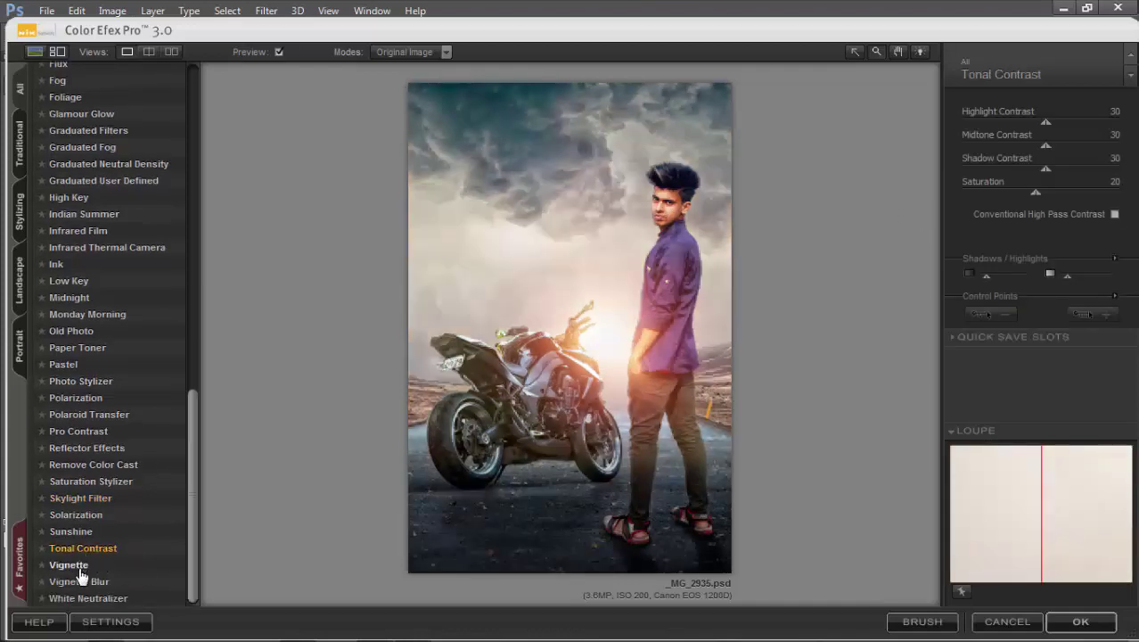
left_click(84, 551)
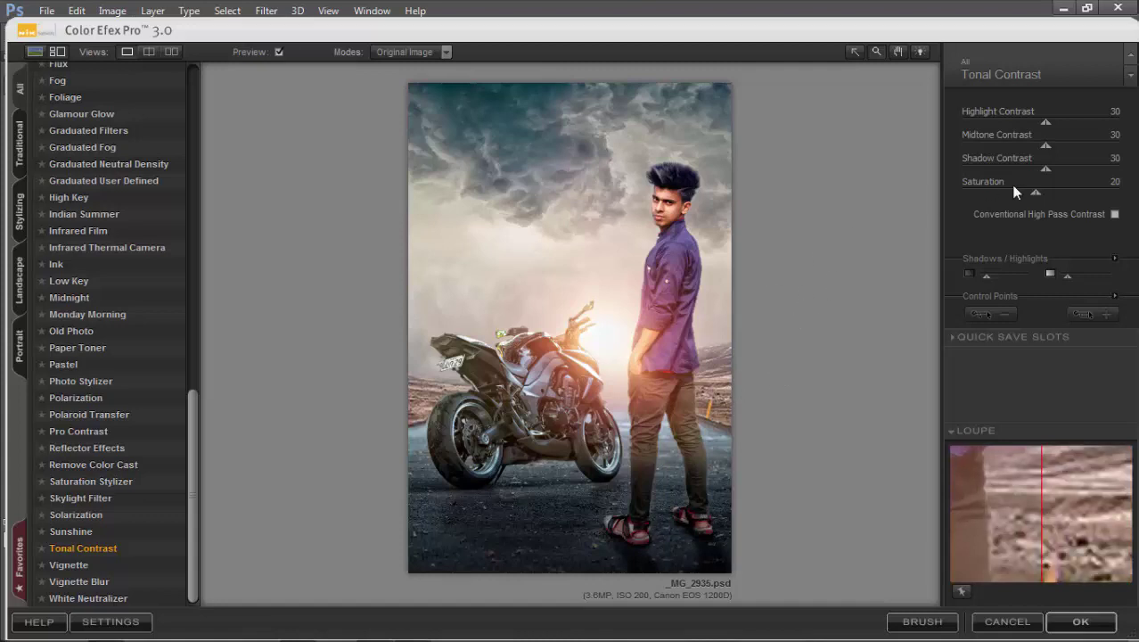
Apply Graduated Neutral Density (Upper Tonality -25%, Blend 25%) as a new layer.
left_click(74, 194)
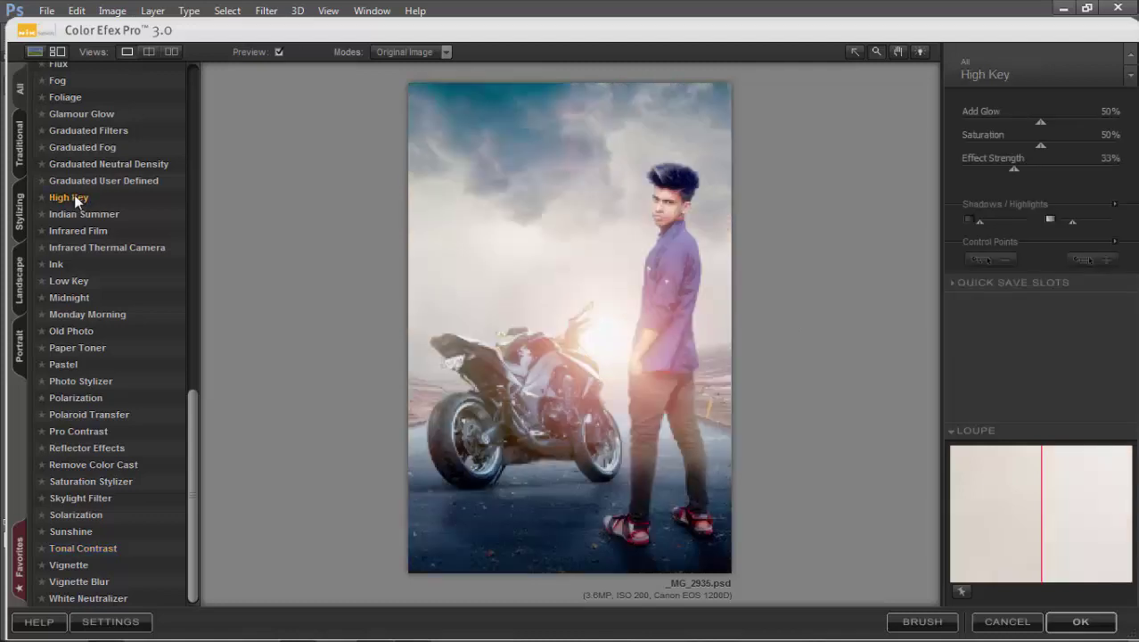
left_click(97, 181)
left_click(110, 164)
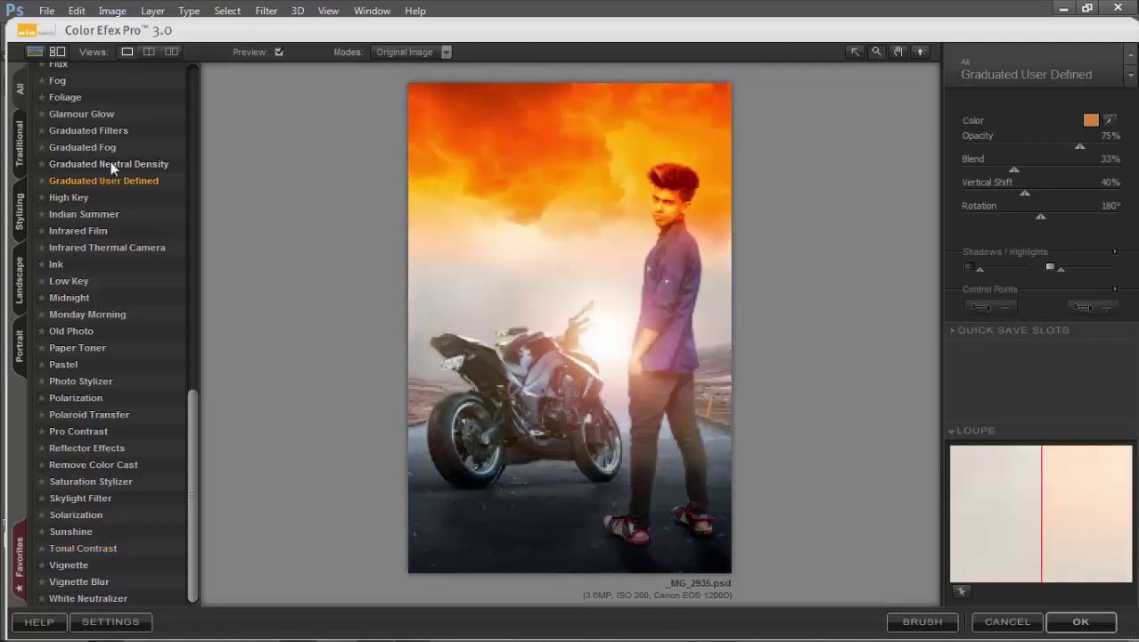
left_click(111, 131)
left_click(107, 148)
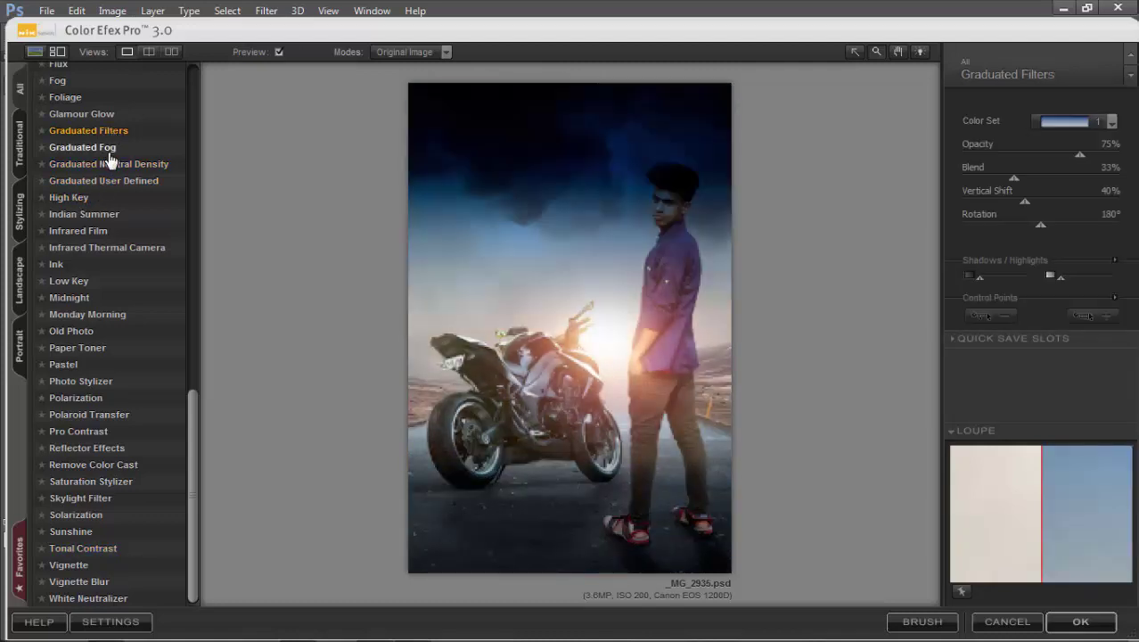
left_click(115, 164)
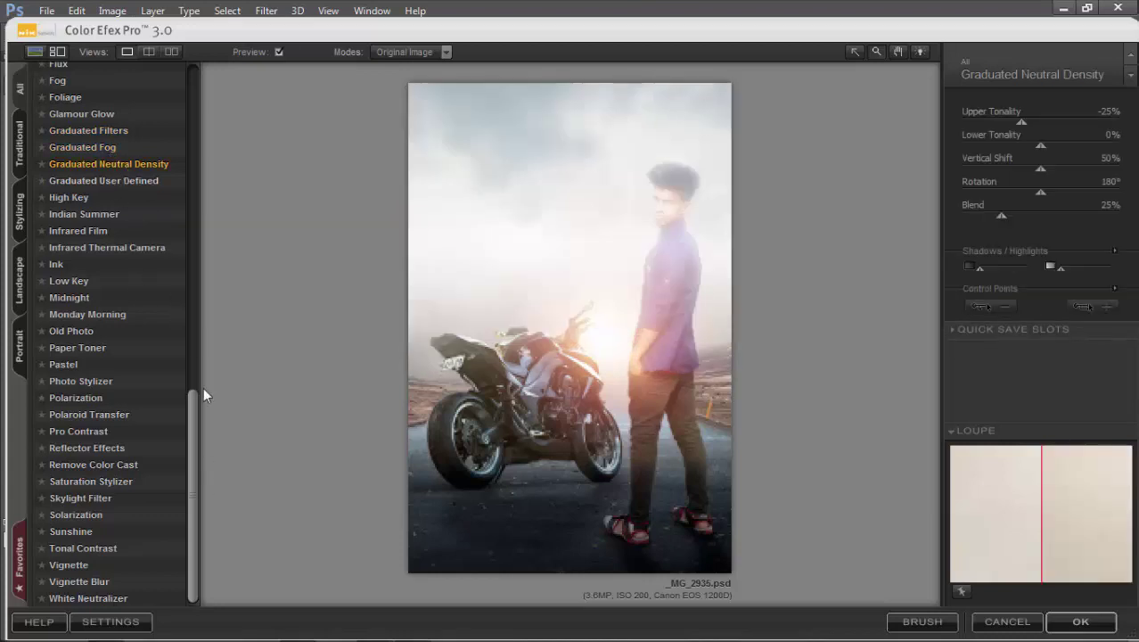
left_click_drag(196, 391, 196, 285)
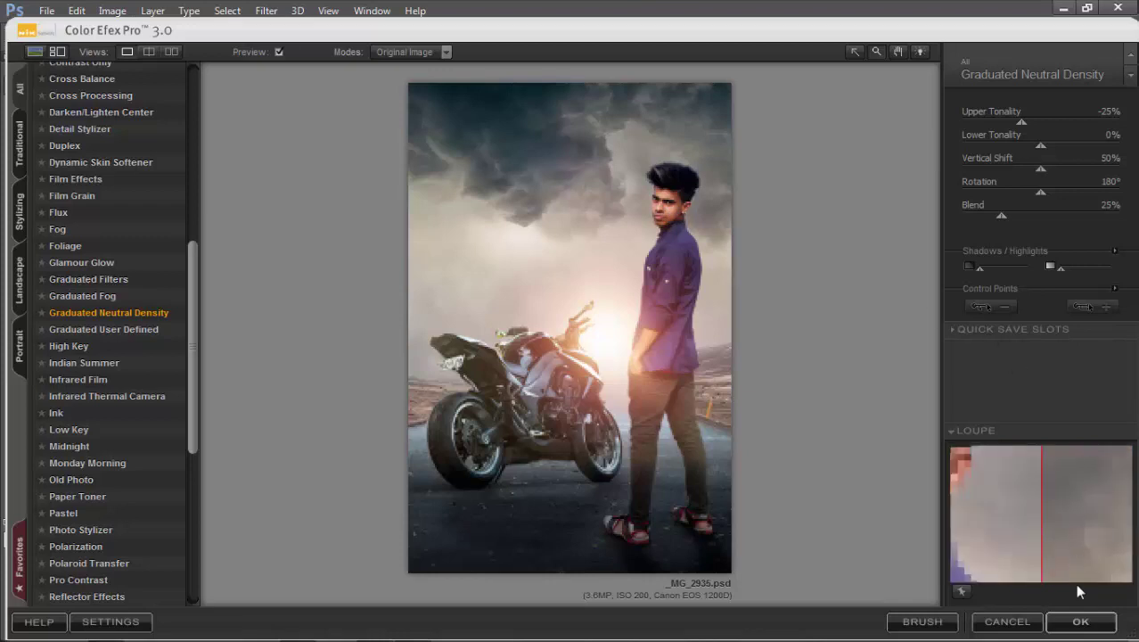
left_click(1078, 621)
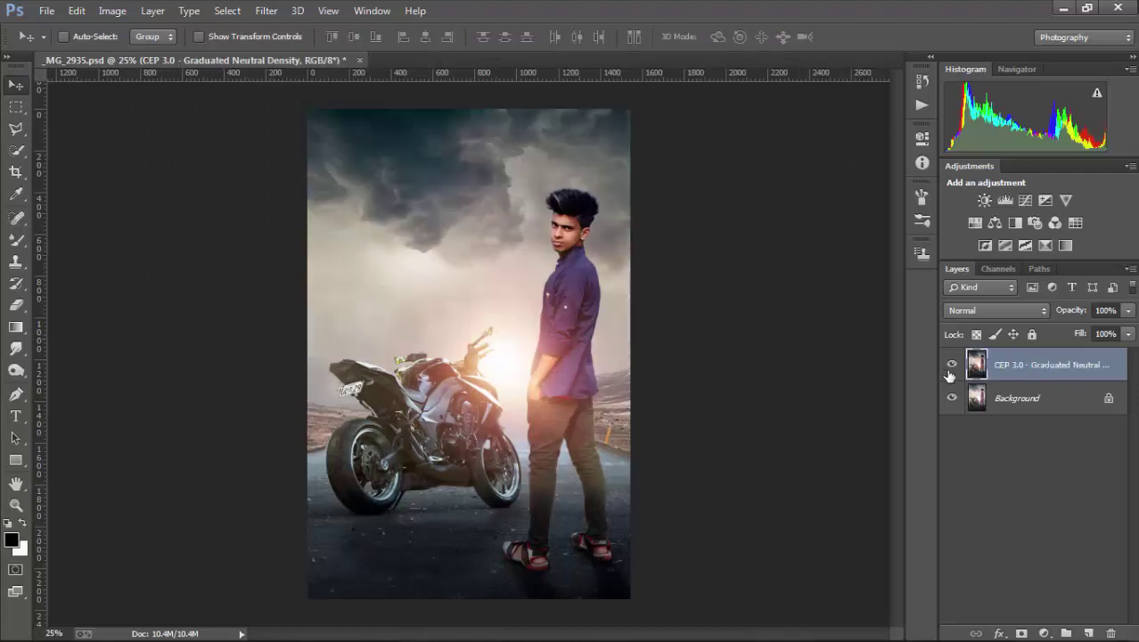
Erase the Graduated Neutral Density layer near the man's head and over the handlebar sun glow.
left_click(951, 366)
left_click(951, 366)
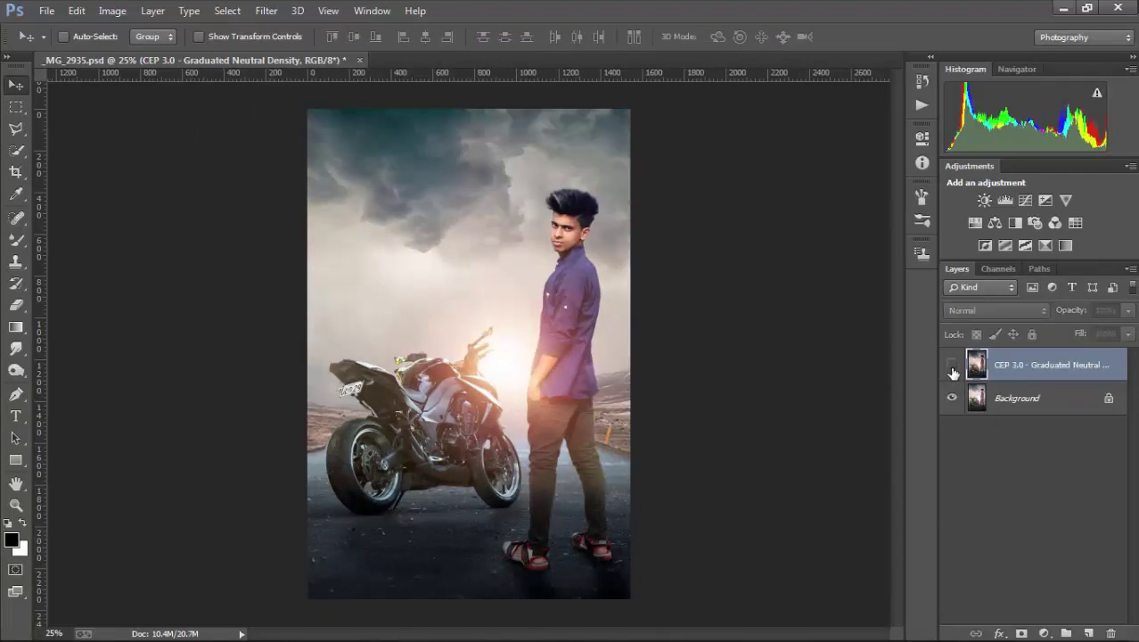
left_click(951, 364)
left_click(16, 304)
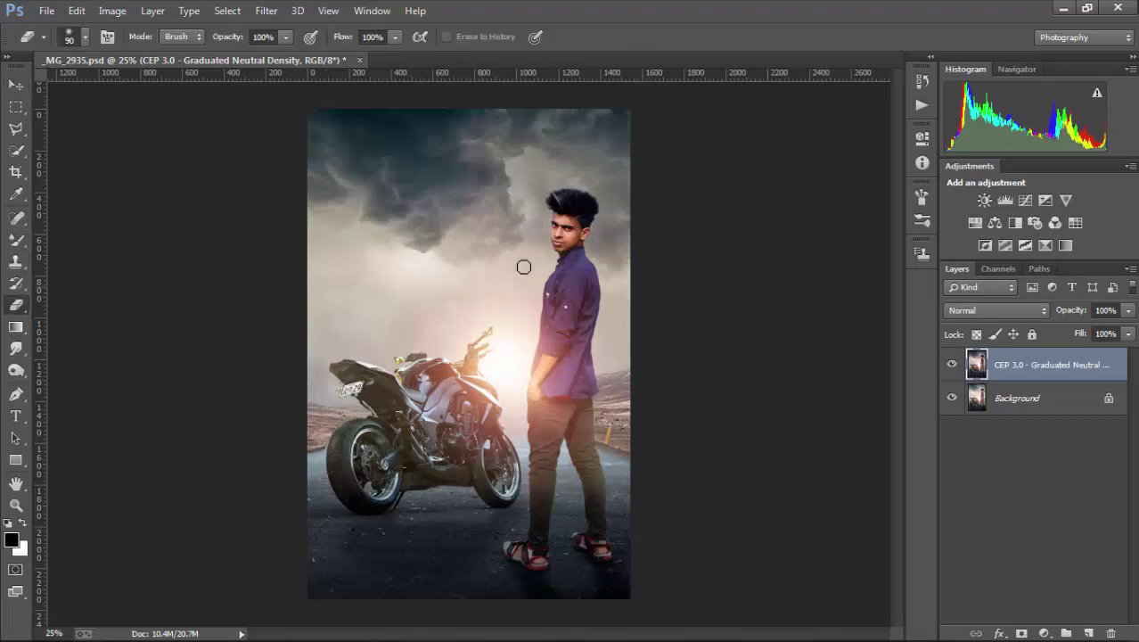
key("bracketright")
key("bracketright")
key("bracketright")
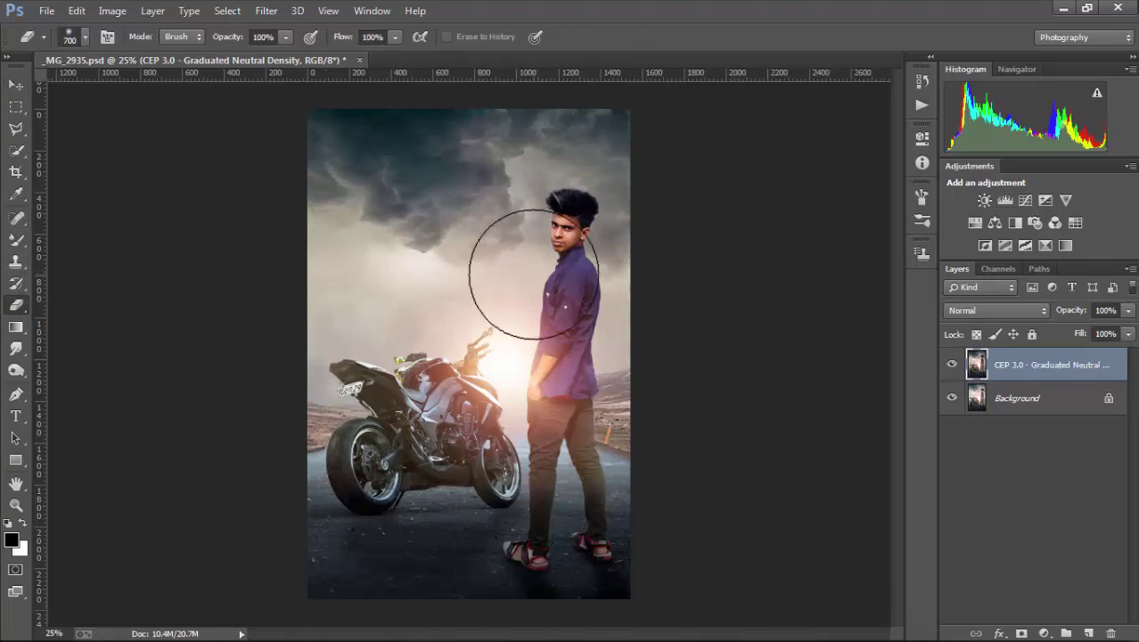
left_click(535, 262)
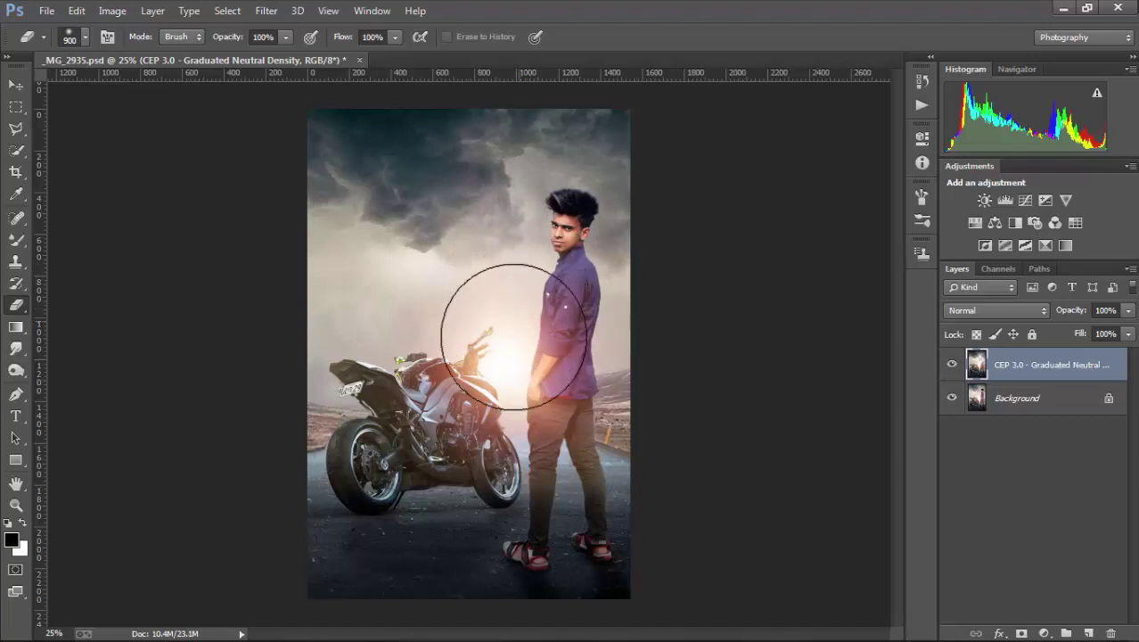
left_click_drag(496, 300, 521, 356)
key("bracketright")
key("bracketright")
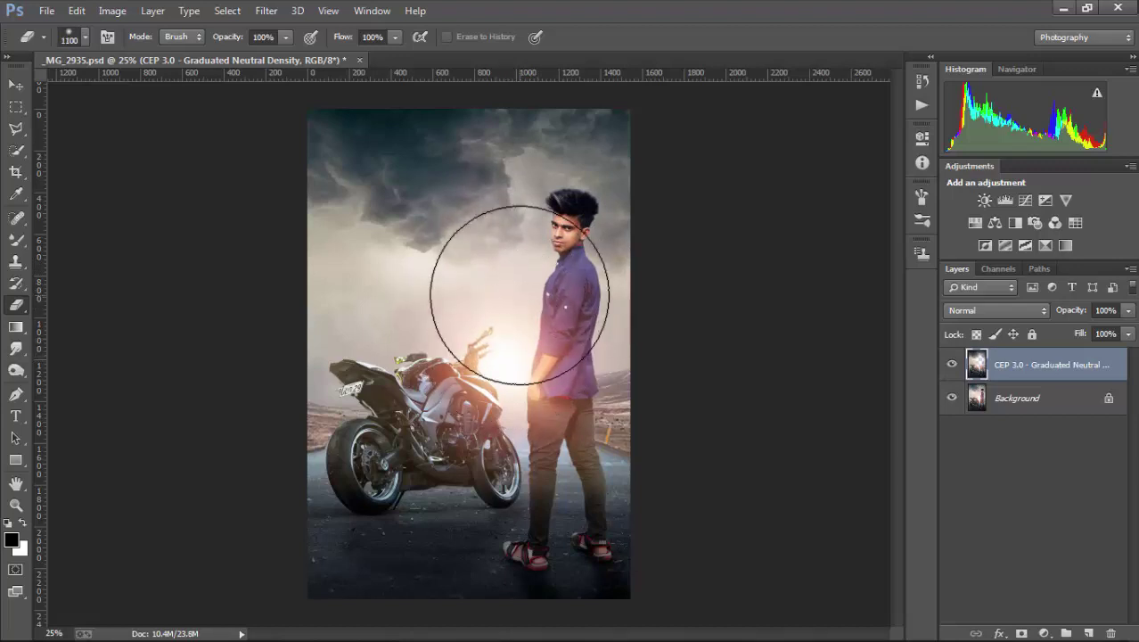
left_click(15, 85)
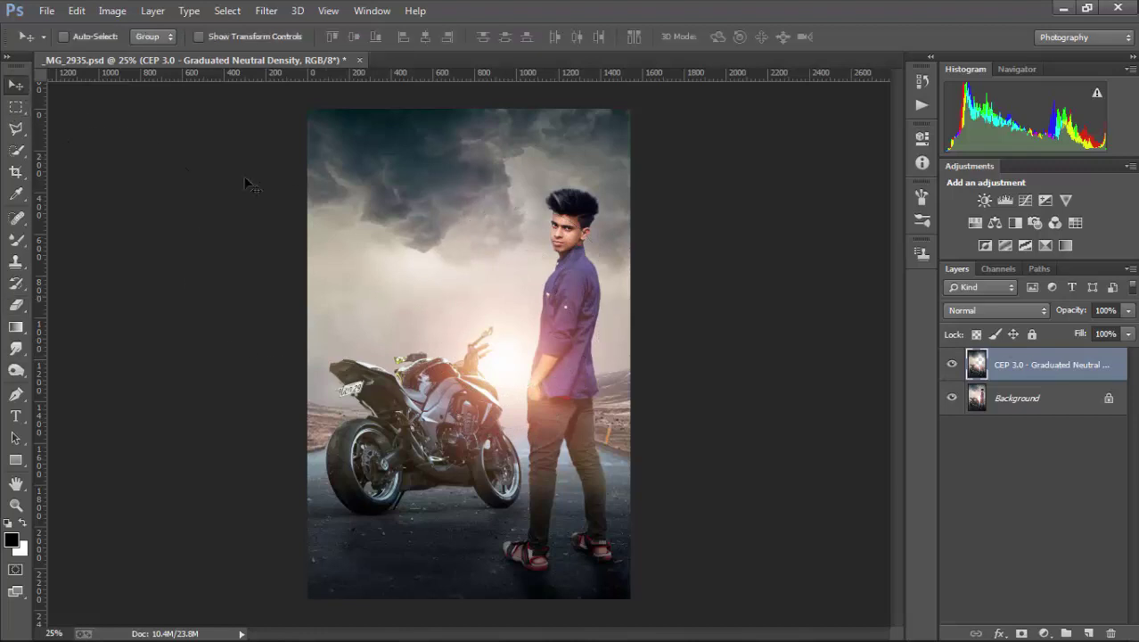
left_click(950, 364)
left_click(950, 364)
key("ctrl+minus")
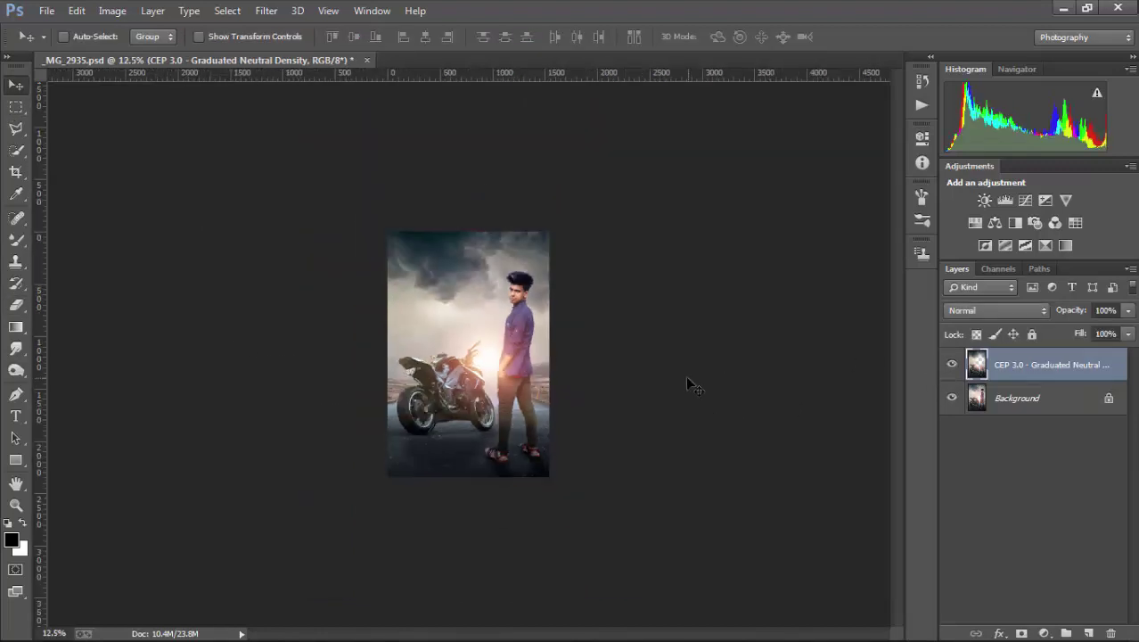
Merge the filter layer down and warm the image with a Color Balance Yellow/Blue of -6.
key("ctrl+e")
left_click(265, 10)
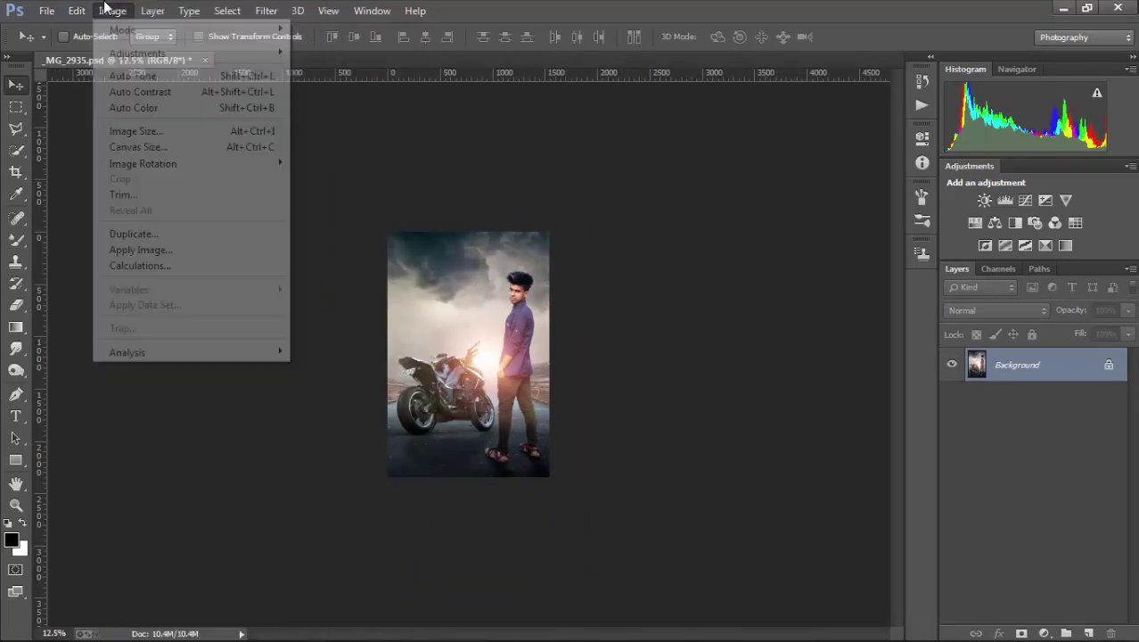
mouse_move(137, 53)
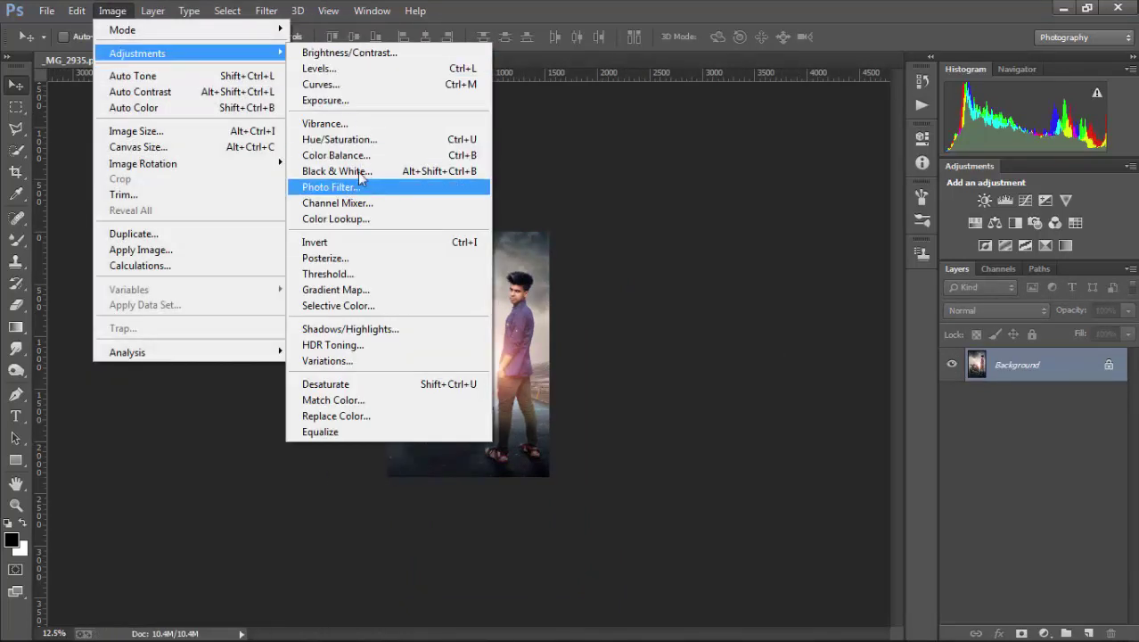
left_click(336, 155)
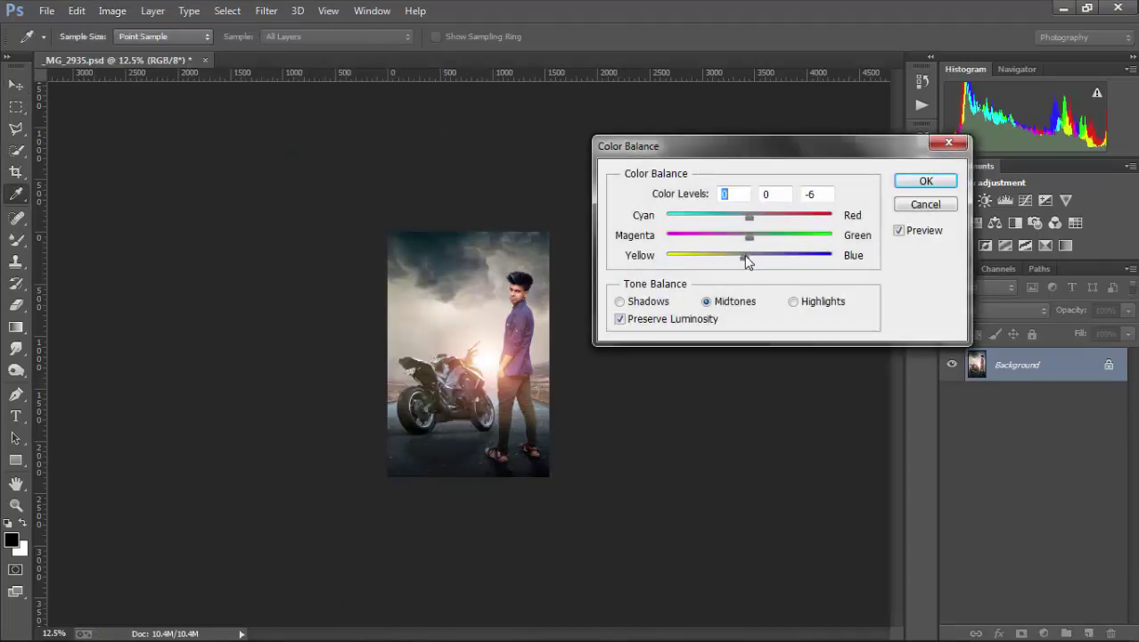
left_click(925, 181)
key("v")
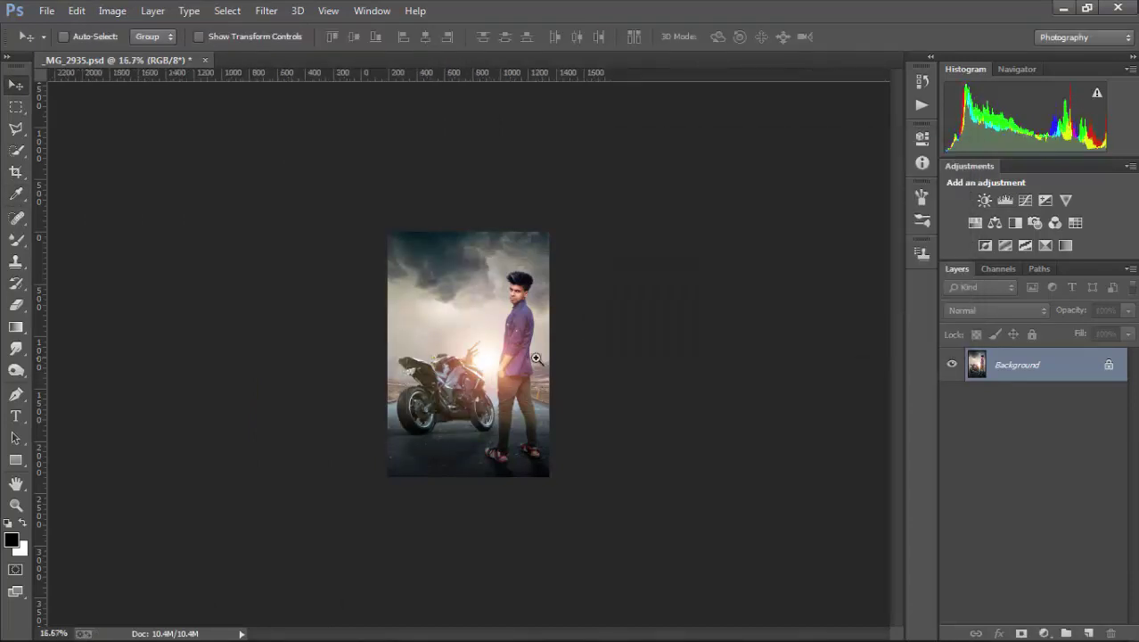
key("ctrl+plus")
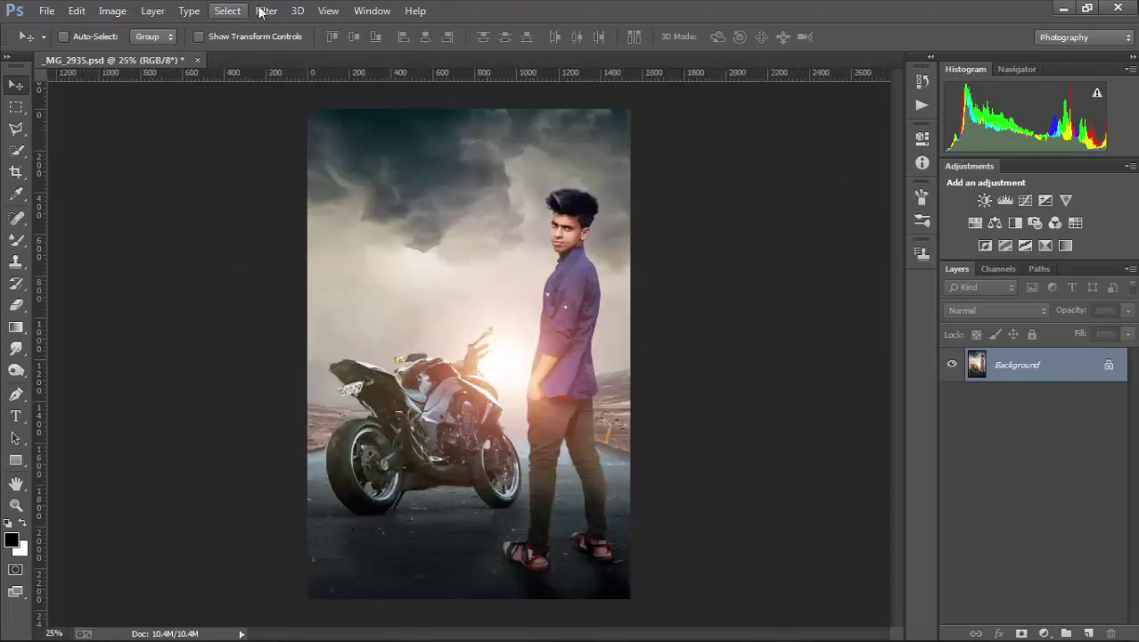
Launch Color Efex Pro and preview Bi-Color, Brilliance/Warmth, Contrast Color Range and Cross Processing.
left_click(266, 9)
left_click(535, 450)
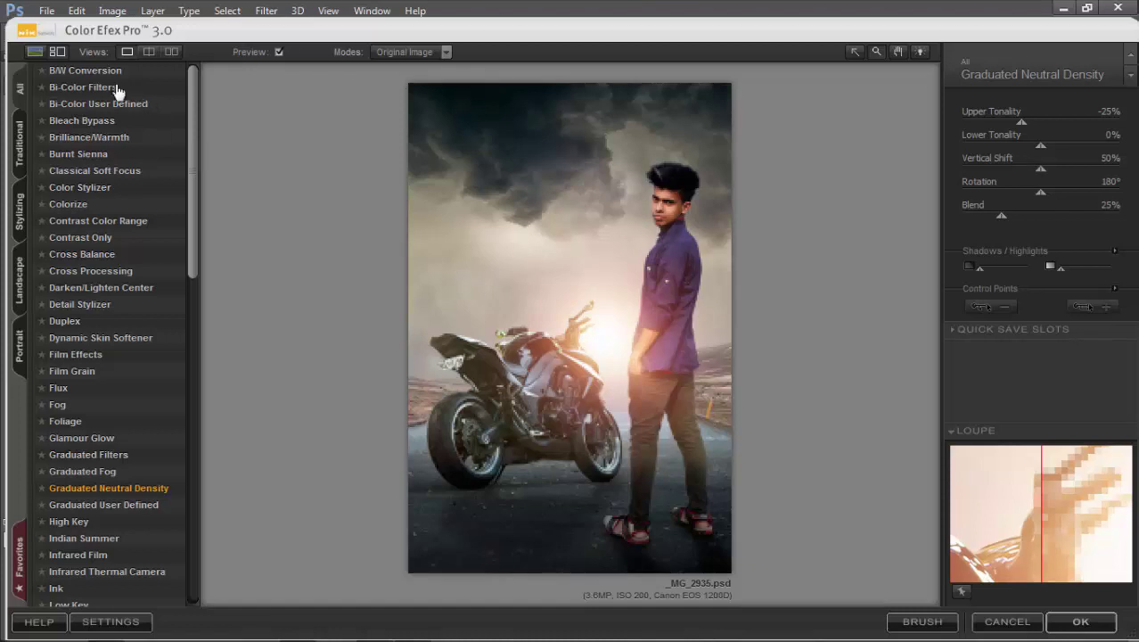
left_click(83, 86)
left_click(98, 104)
left_click(79, 140)
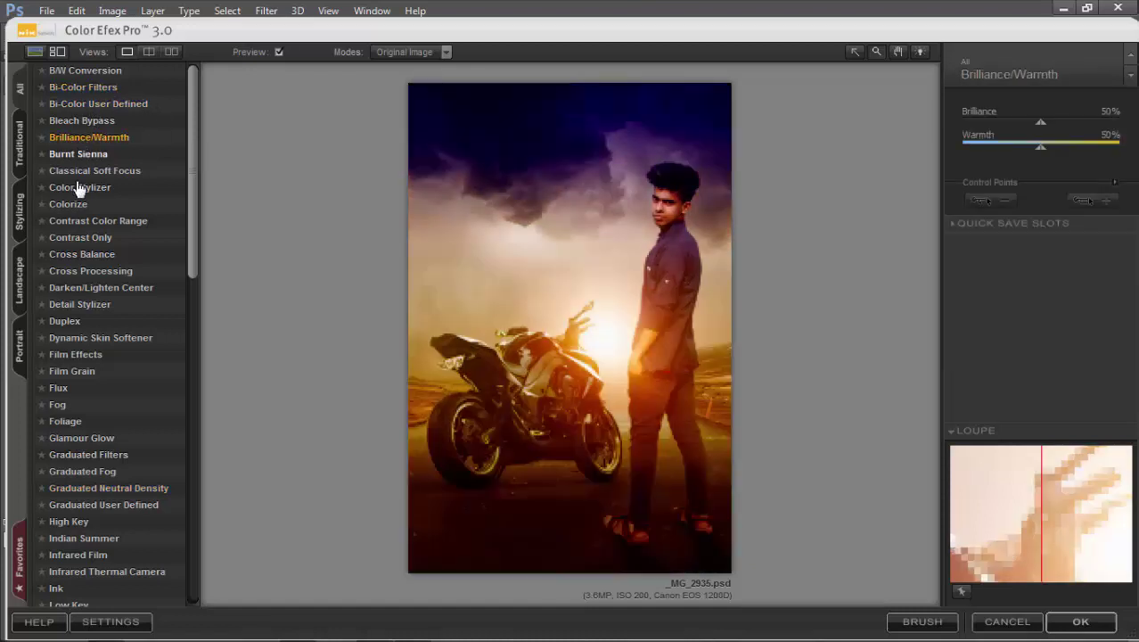
left_click(75, 219)
left_click(75, 271)
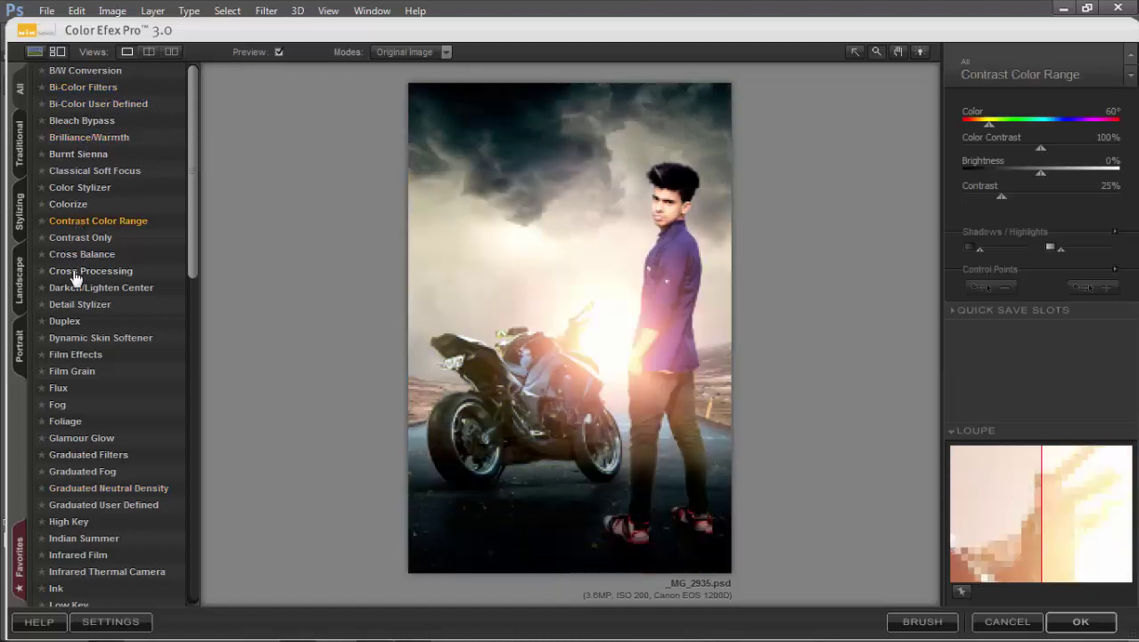
Preview the Contrast Only, Cross Balance, Film Effects, Skin Softener, Duplex and Detail Stylizer filters.
left_click(76, 238)
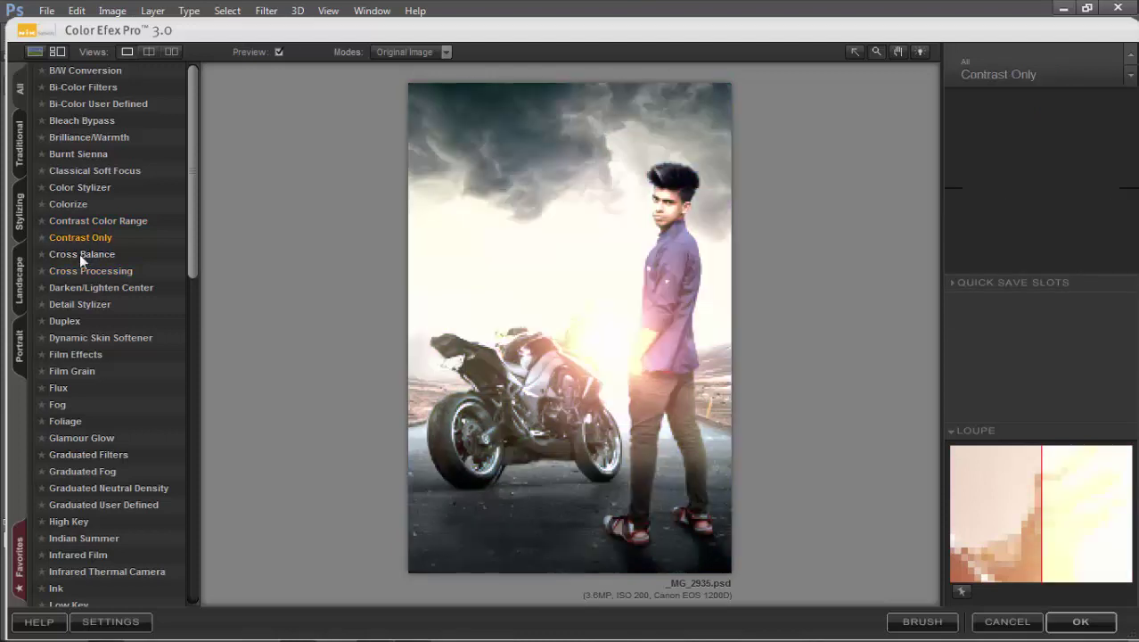
left_click(79, 254)
left_click(81, 354)
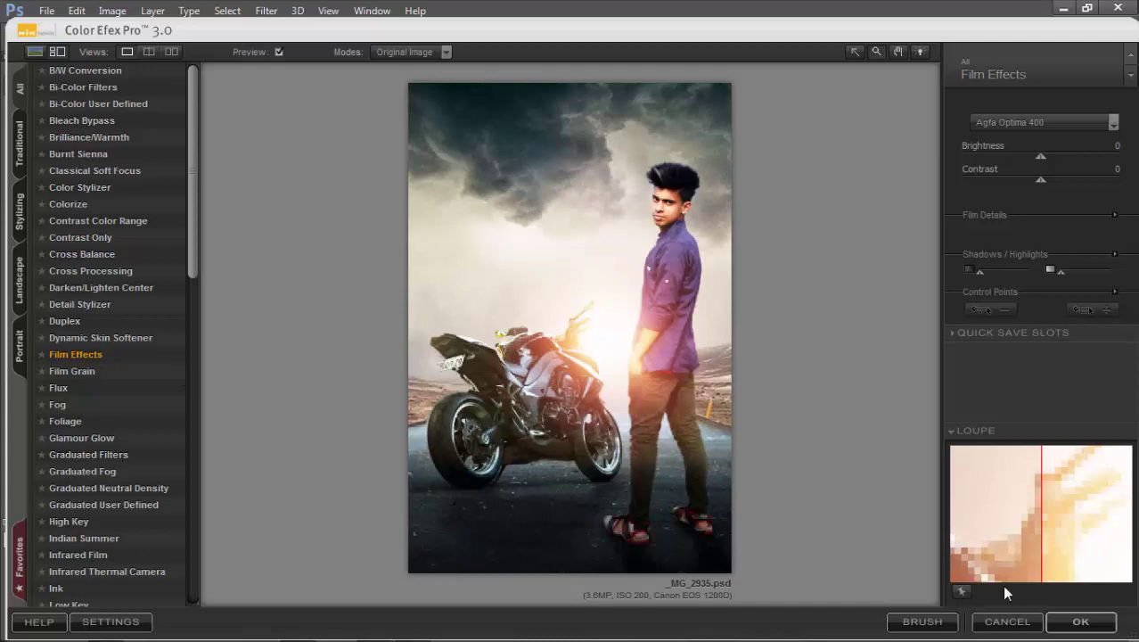
left_click(111, 335)
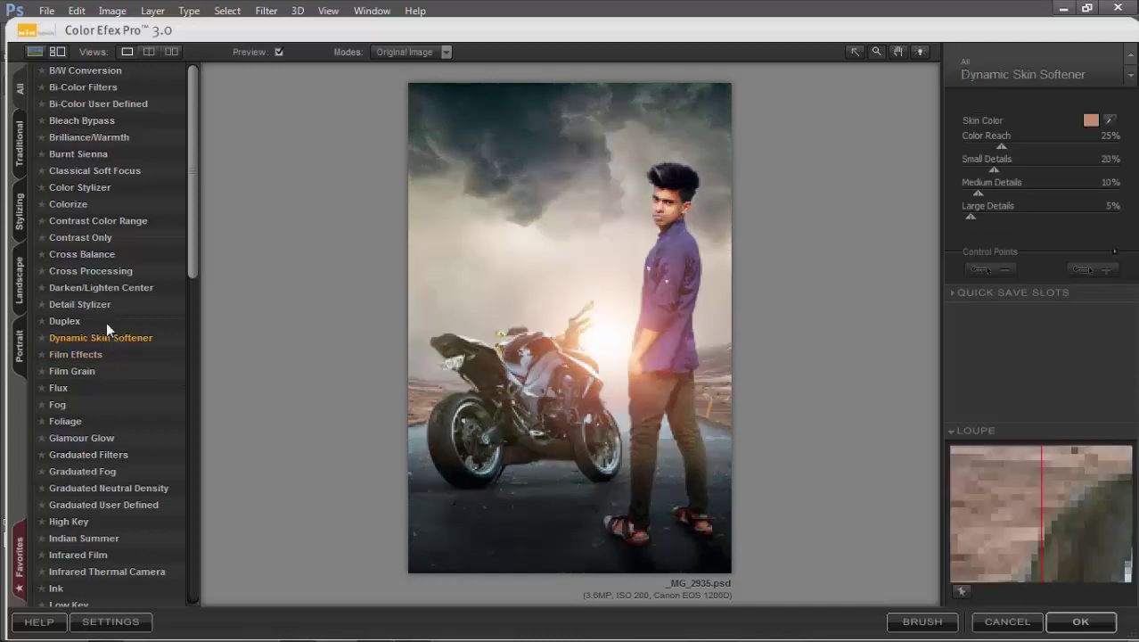
left_click(77, 322)
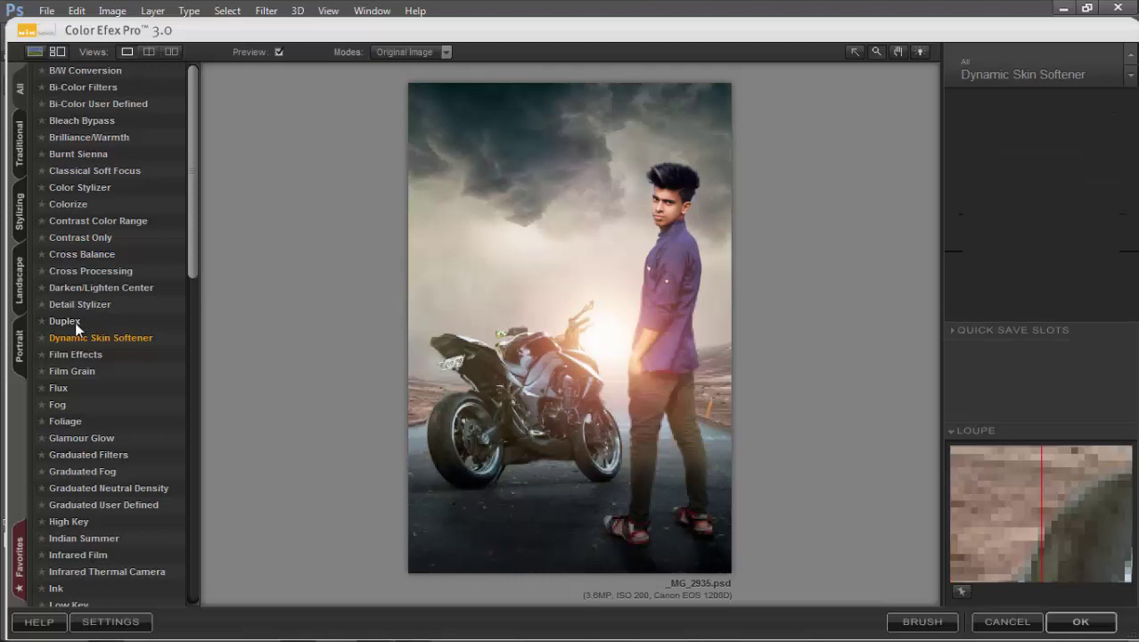
left_click(83, 305)
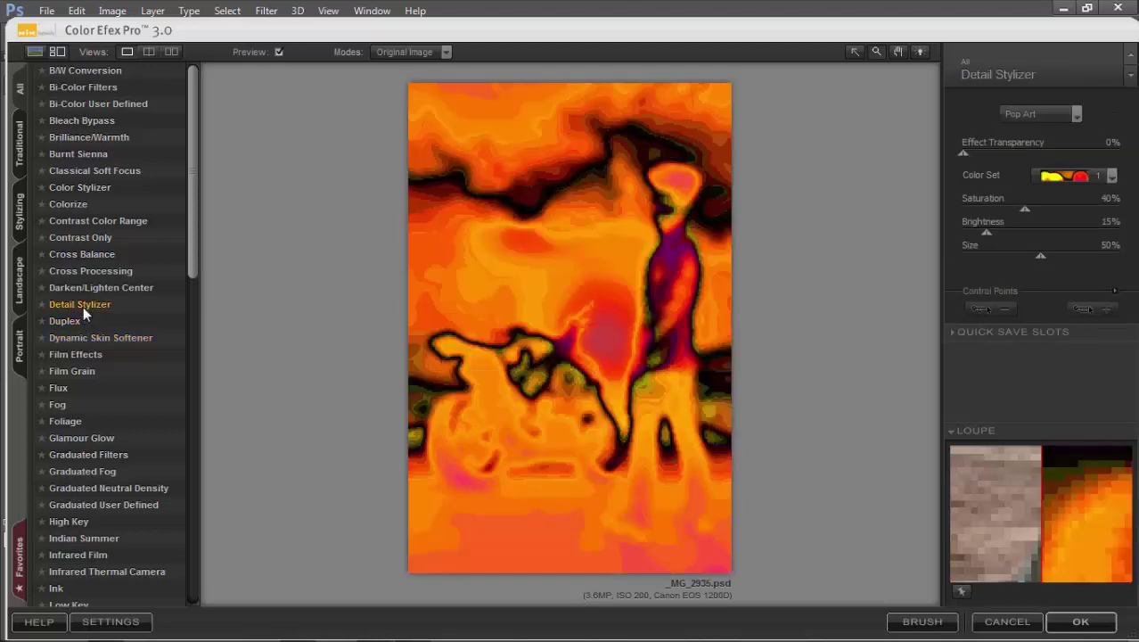
Apply the Ultra Fine Film Grain filter as a new layer above the Background.
left_click(83, 360)
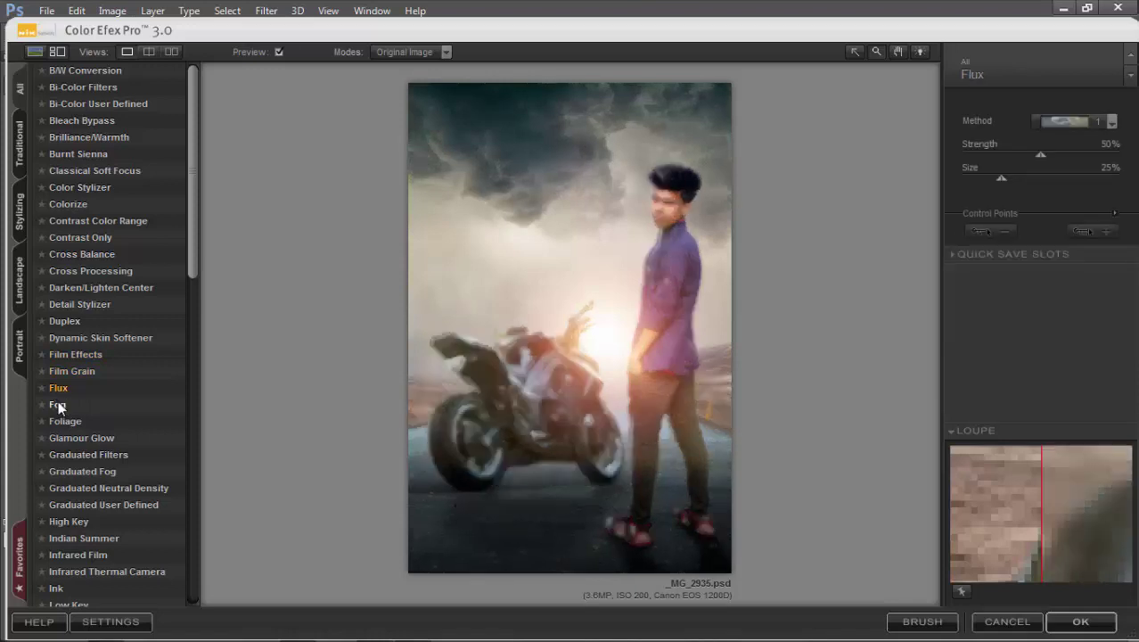
left_click(58, 403)
left_click(61, 388)
left_click(71, 370)
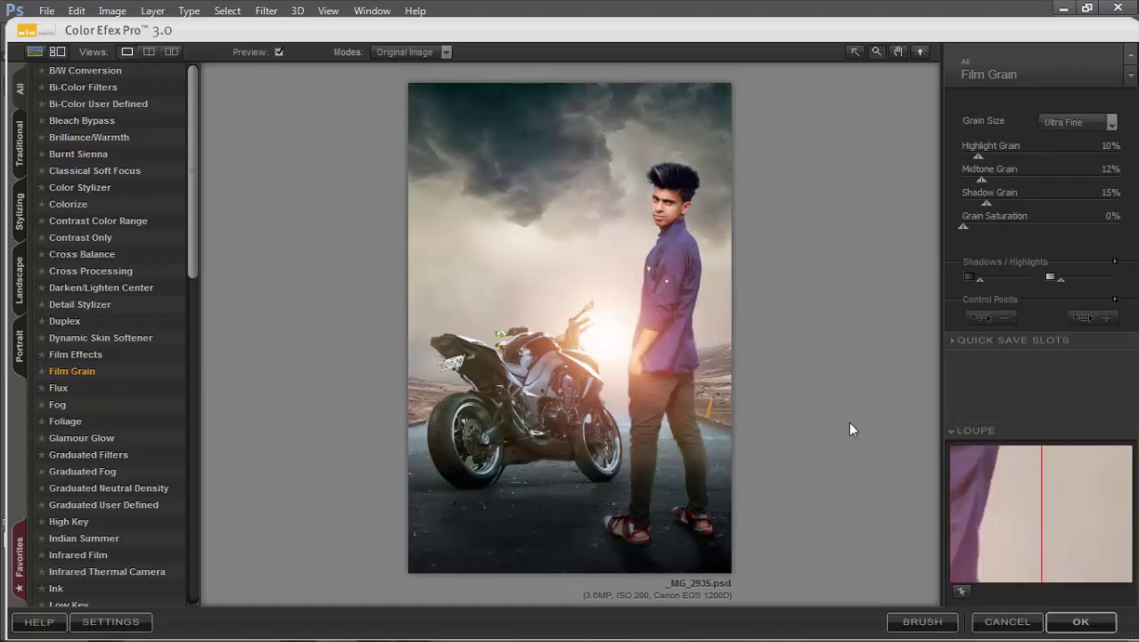
left_click(1062, 624)
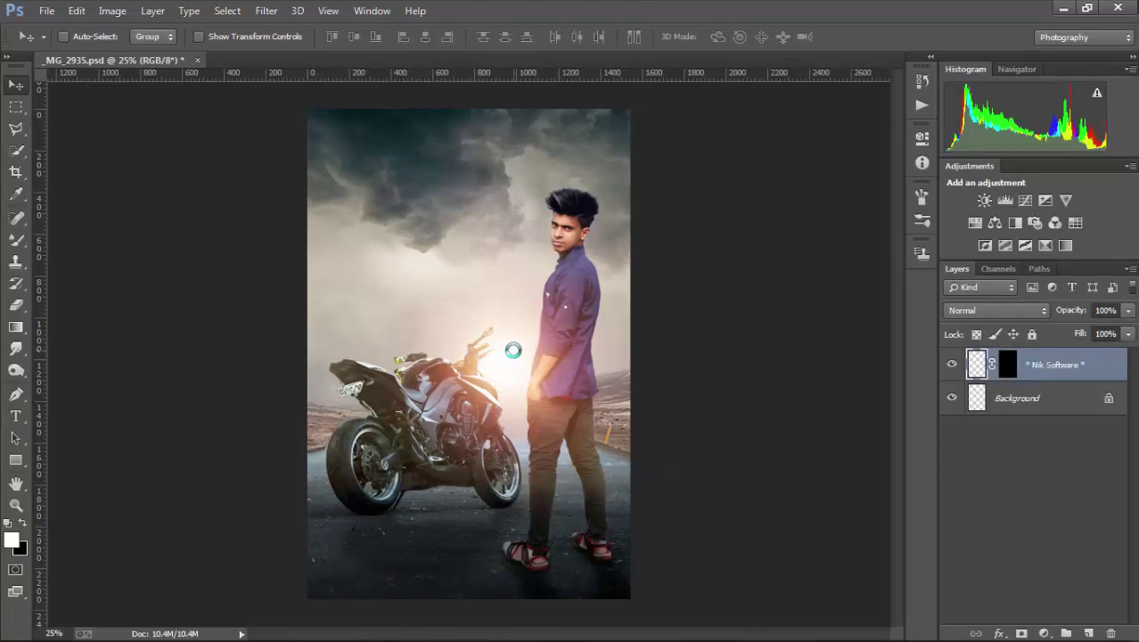
Compare the grain on and off, then merge the Film Grain layer into the Background.
left_click(950, 364)
key("ctrl+e")
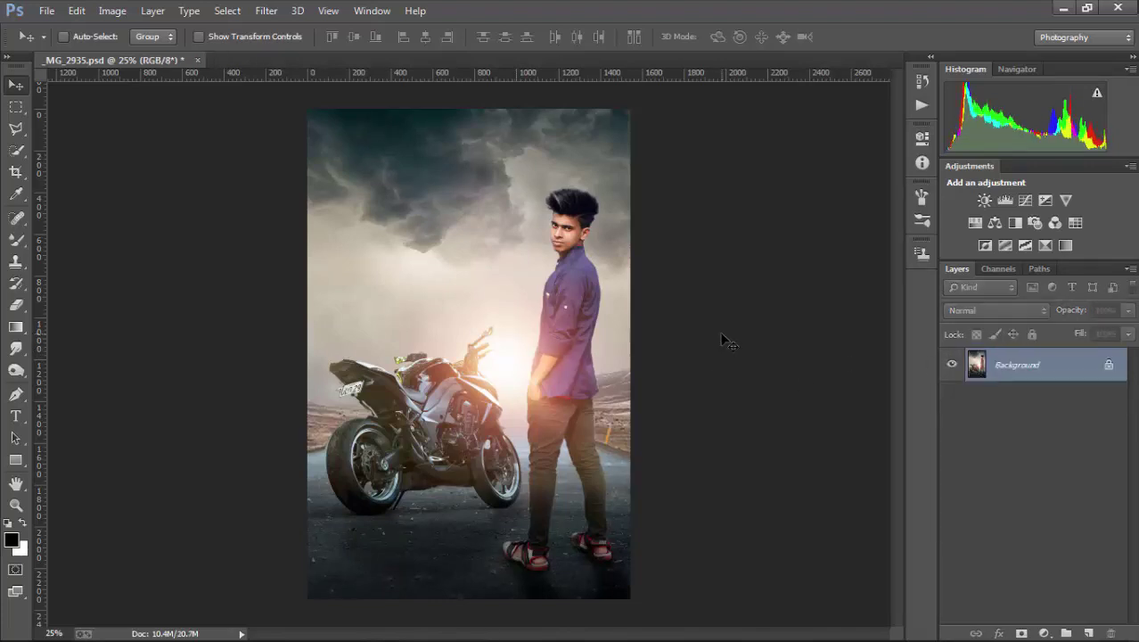
key("ctrl+minus")
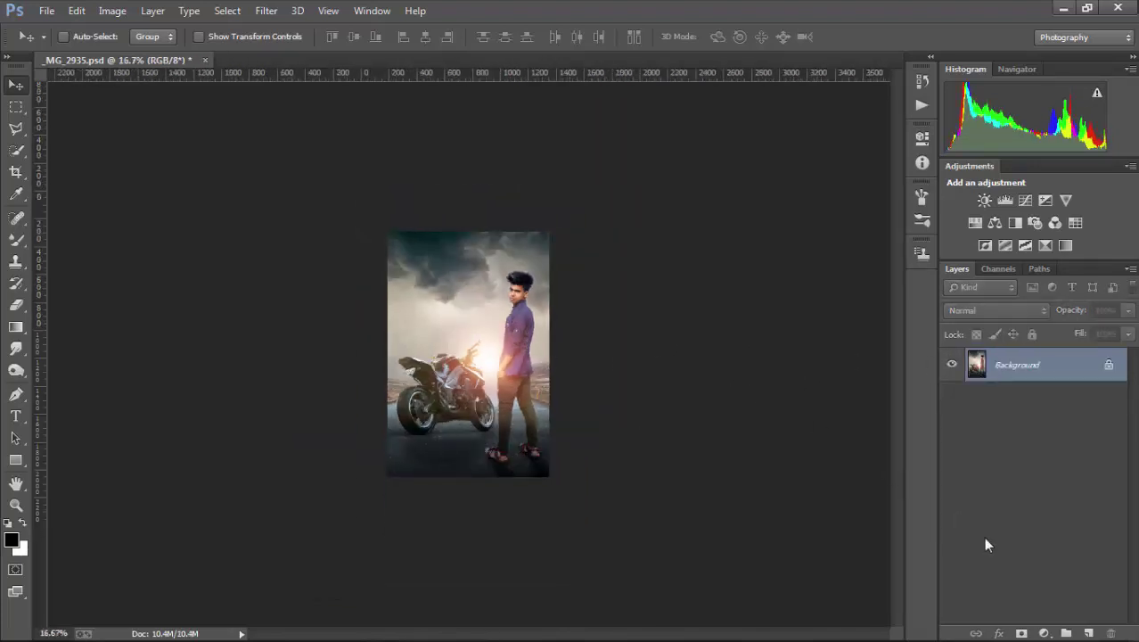
Add a Gradient Fill layer angled near 0° and repositioned across the image.
key("ctrl+plus")
left_click(1043, 632)
left_click(1016, 287)
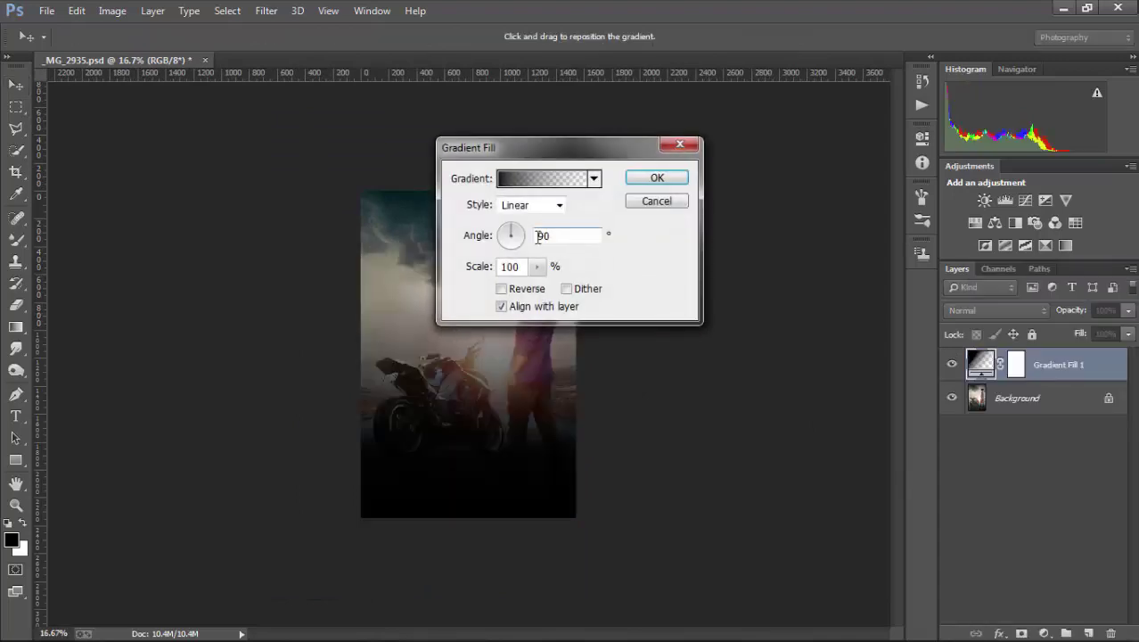
type("3.3")
mouse_move(504, 396)
left_mouse_down()
mouse_move(347, 393)
mouse_move(427, 401)
left_mouse_up()
left_click(679, 186)
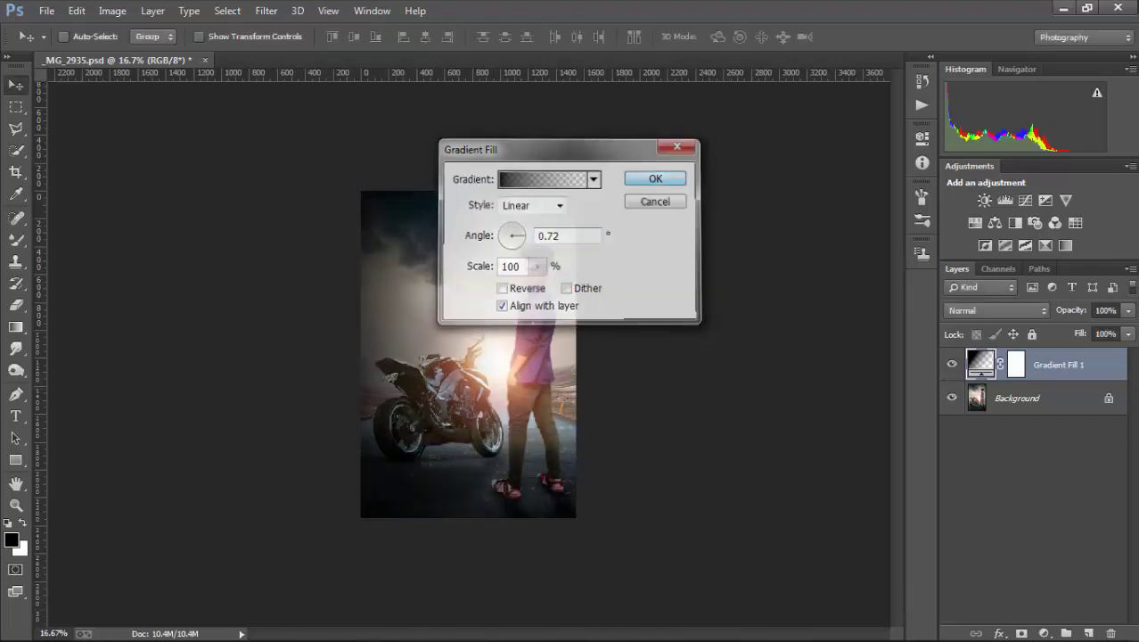
Dismiss the Eraser's rasterize warning and put the Gradient Fill layer into Free Transform.
key("e")
left_click(427, 323)
key("Escape")
key("ctrl+t")
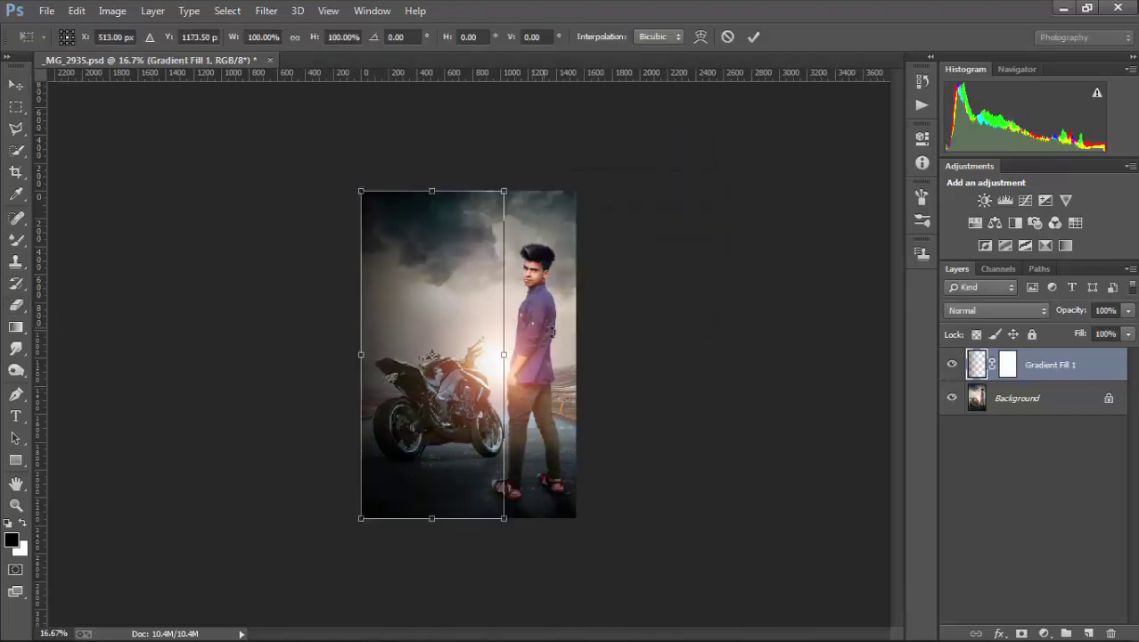
Narrow the gradient layer to about 39% width, commit it, then delete Gradient Fill 1.
left_click_drag(514, 353, 423, 347)
key("Return")
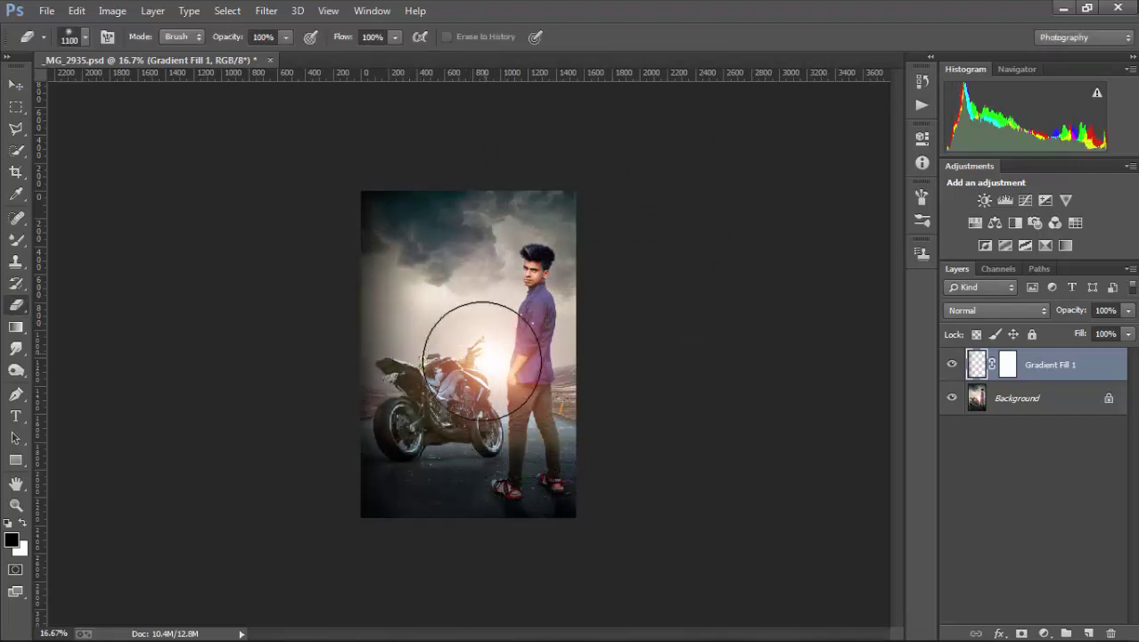
key("ctrl+plus")
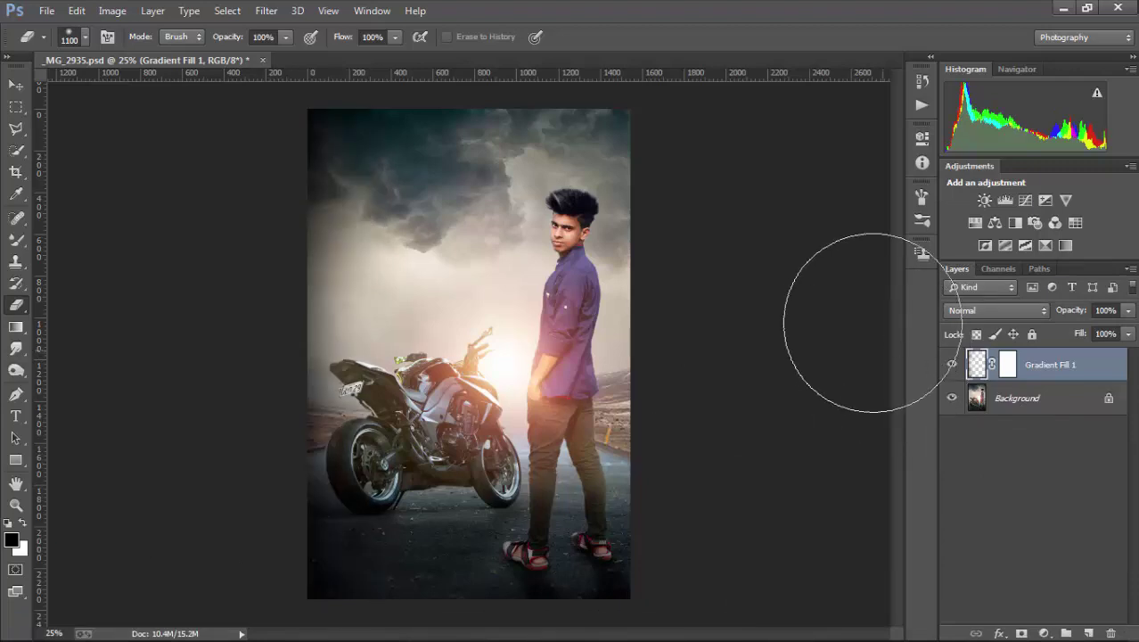
key("Delete")
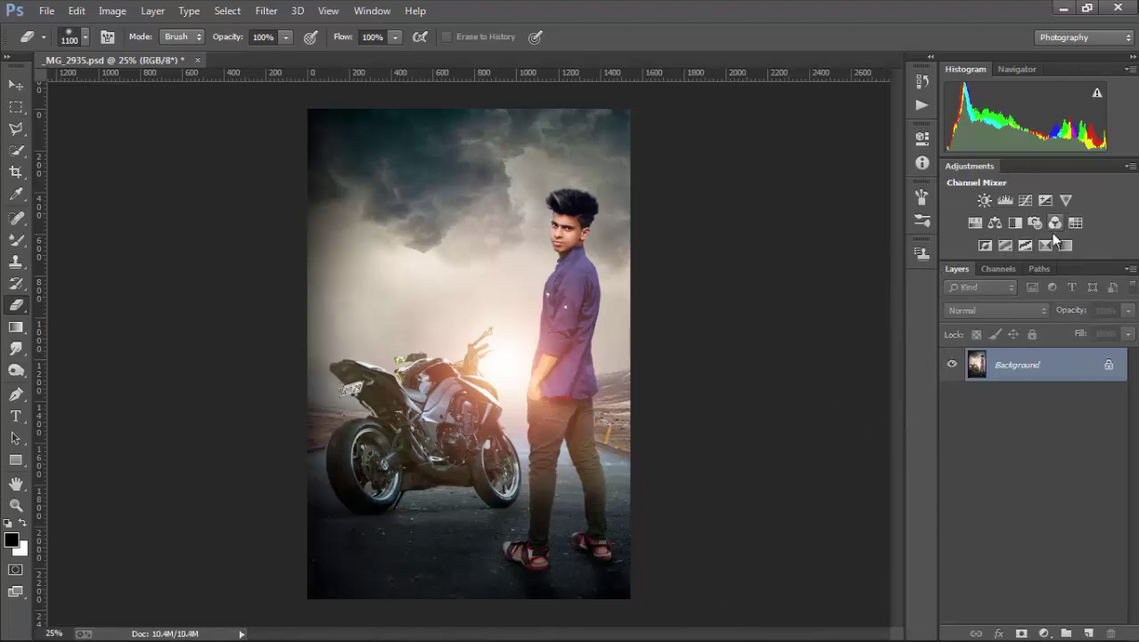
Add a Color Lookup layer and cycle 3DLUT looks from Bleach Bypass through Crisp_Winter and FallColors.
left_click(1069, 228)
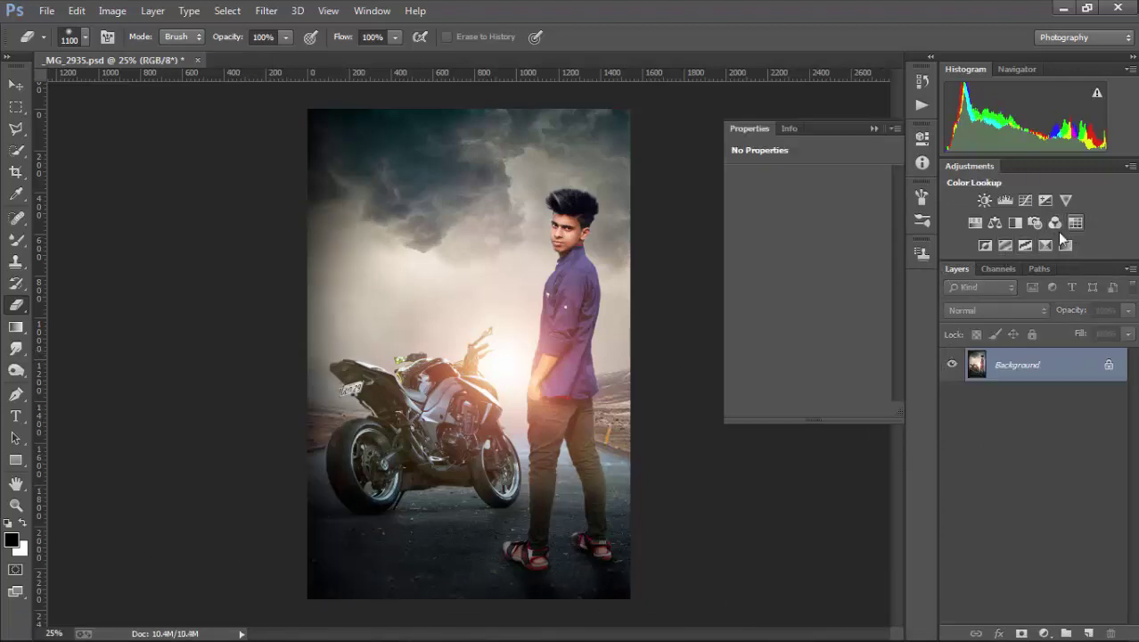
left_click(841, 180)
left_click(838, 272)
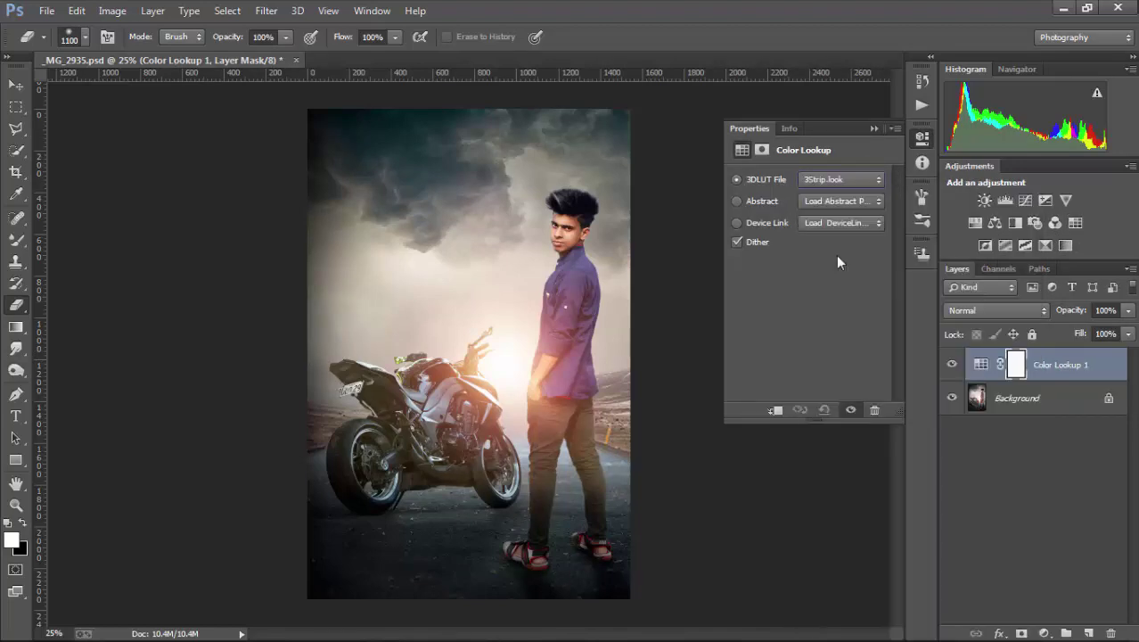
key("Down")
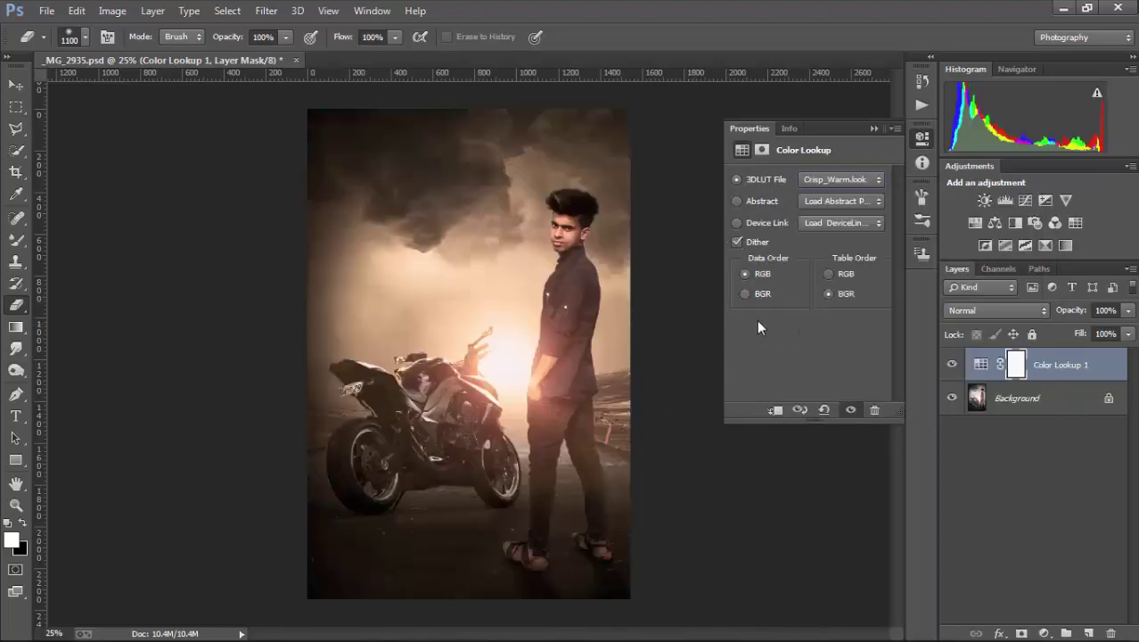
key("Down")
key("Down")
key("Down")
key("Down")
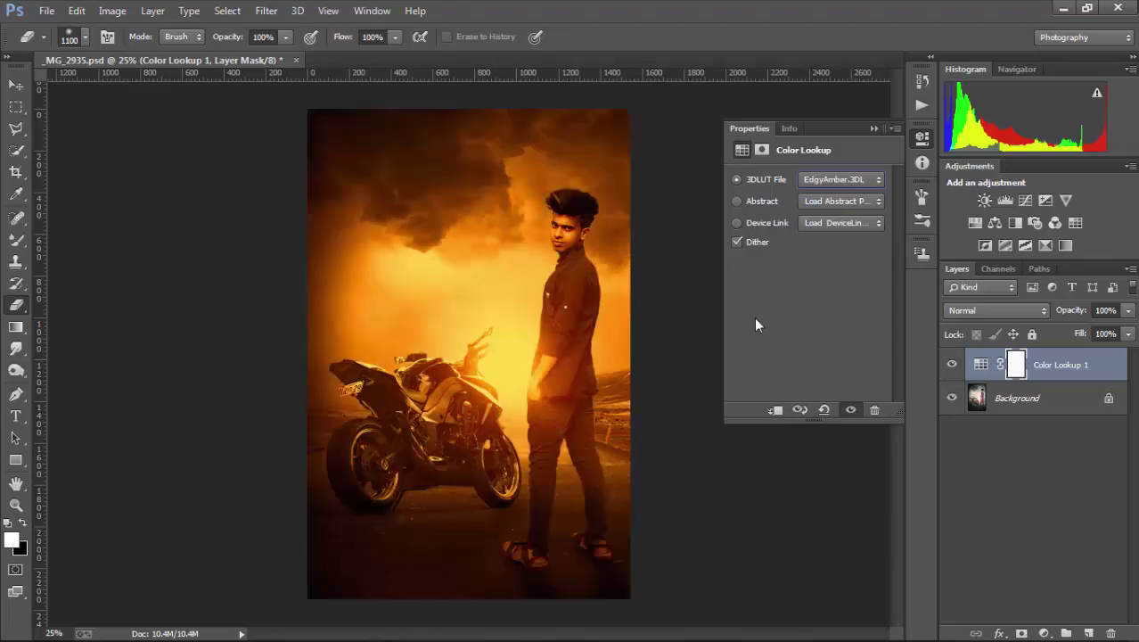
key("Down")
key("Down")
key("Down")
key("Up")
key("Up")
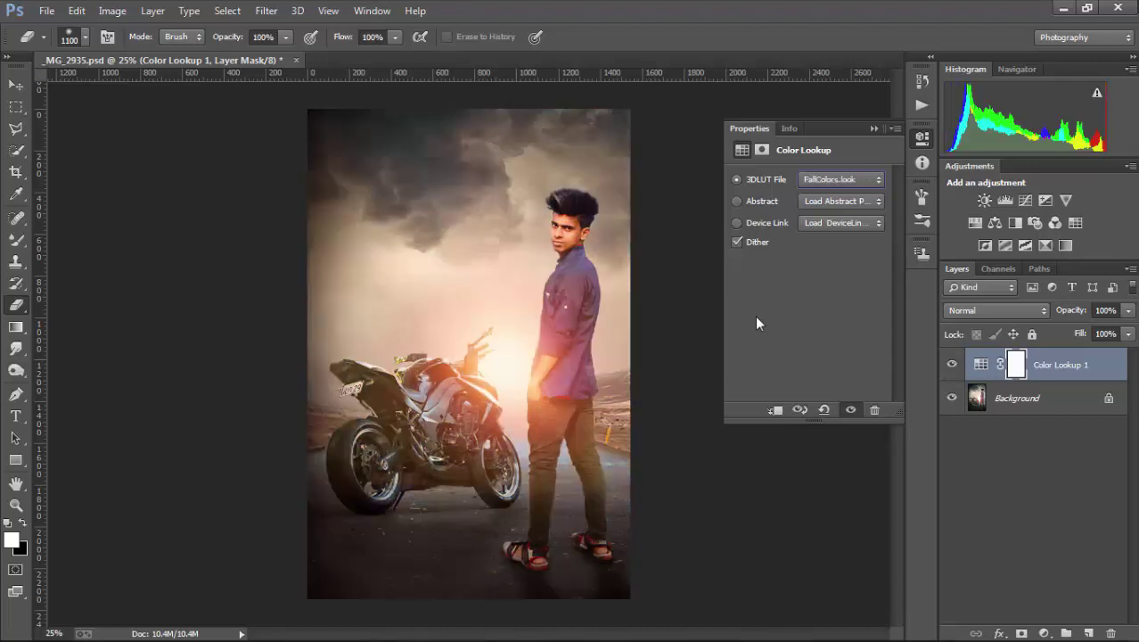
key("Down")
key("Down")
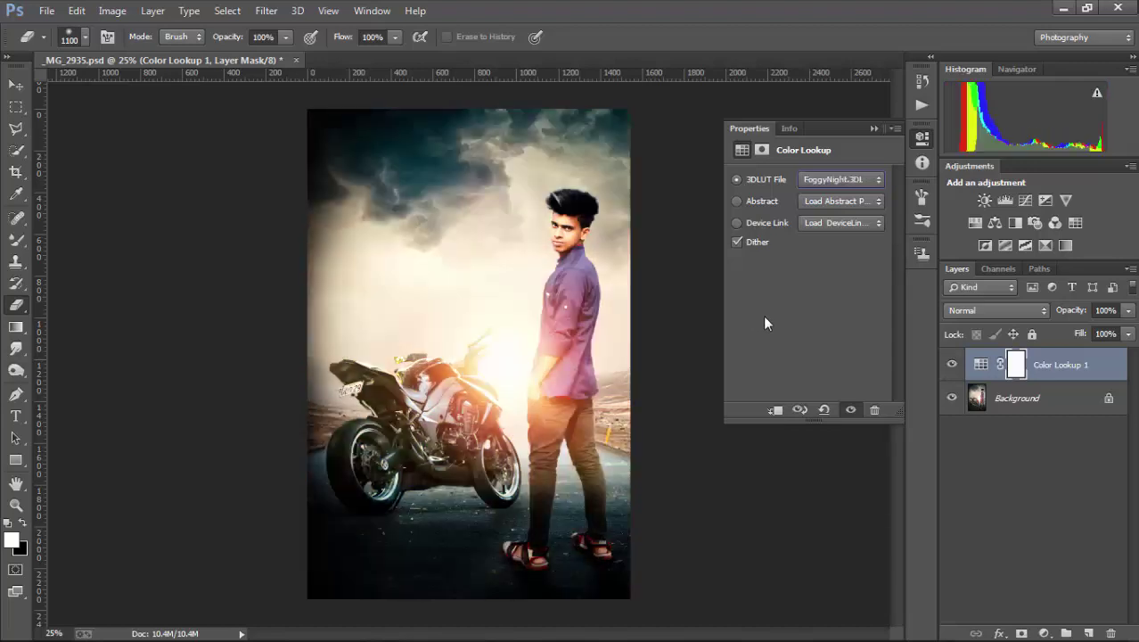
key("Up")
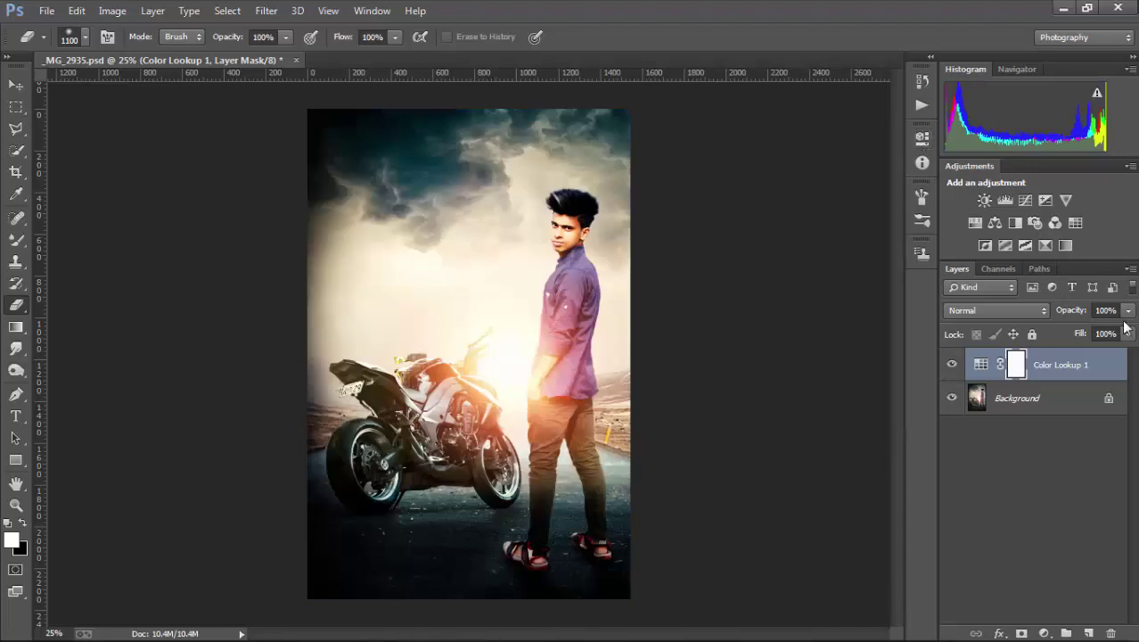
Lower the lookup layer's fill to 21% and merge it into the Background.
left_click(1127, 333)
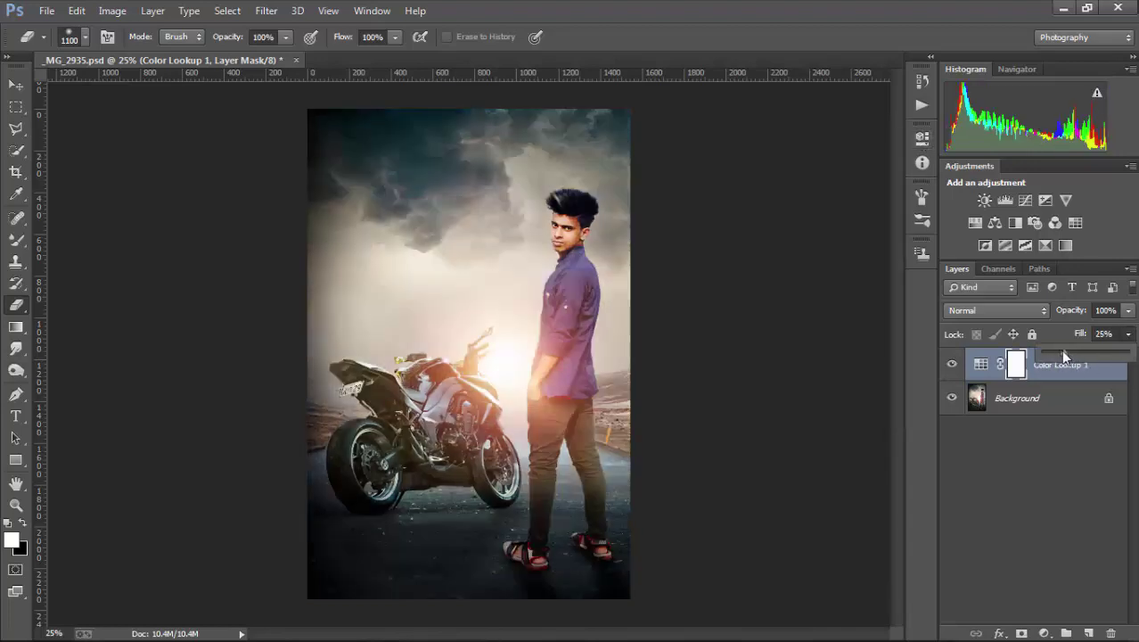
left_click_drag(1062, 353, 1059, 352)
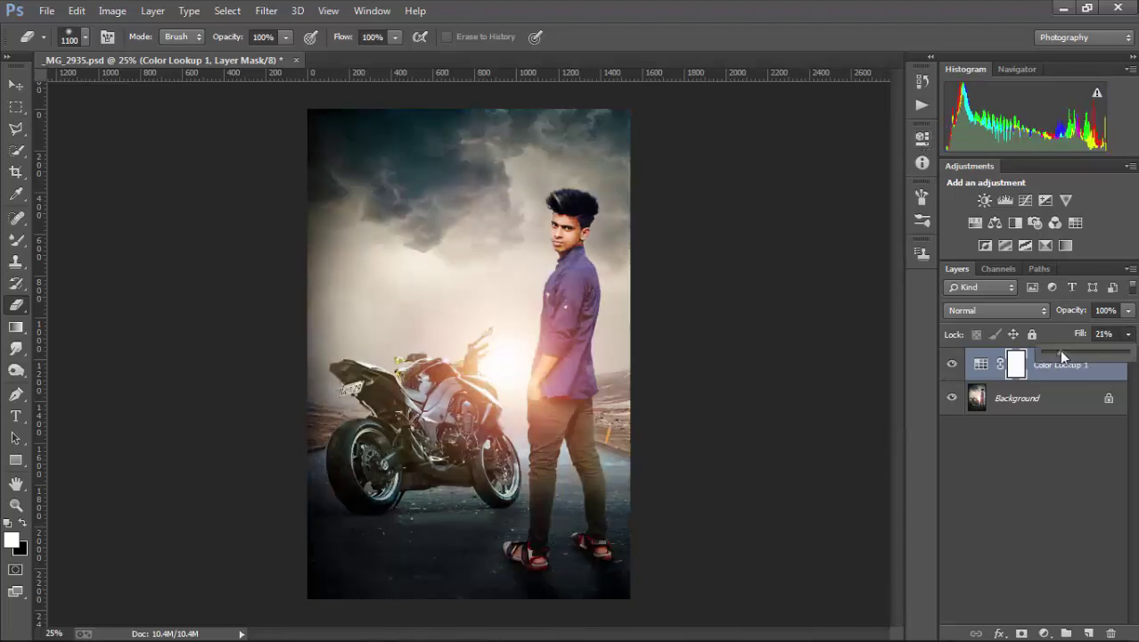
left_click(952, 365)
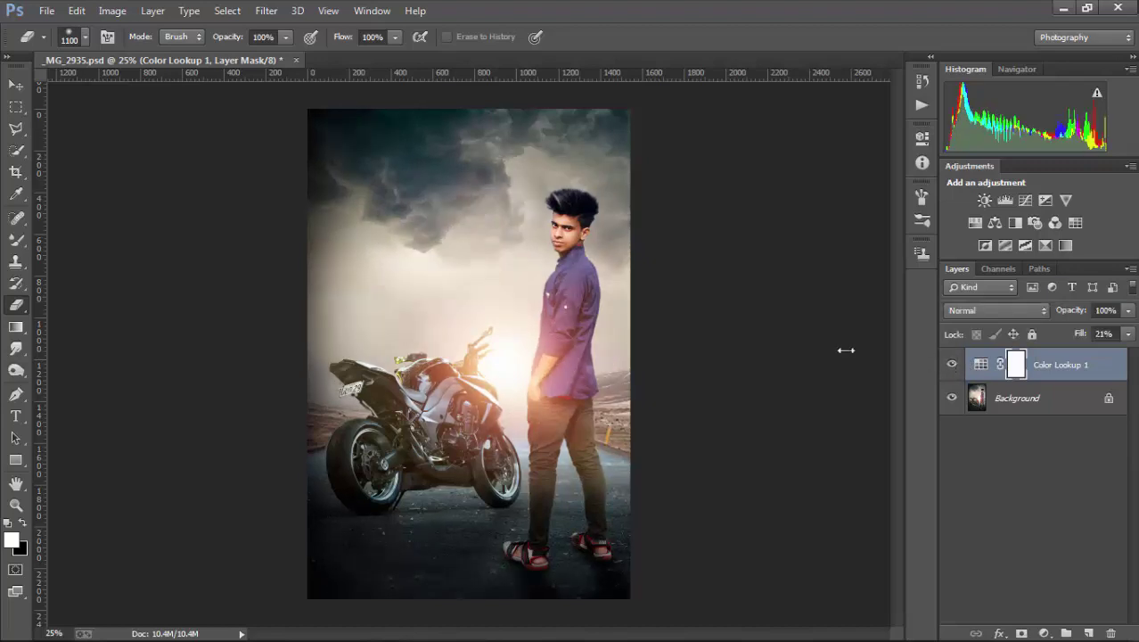
key("ctrl+e")
key("ctrl+minus")
key("ctrl+minus")
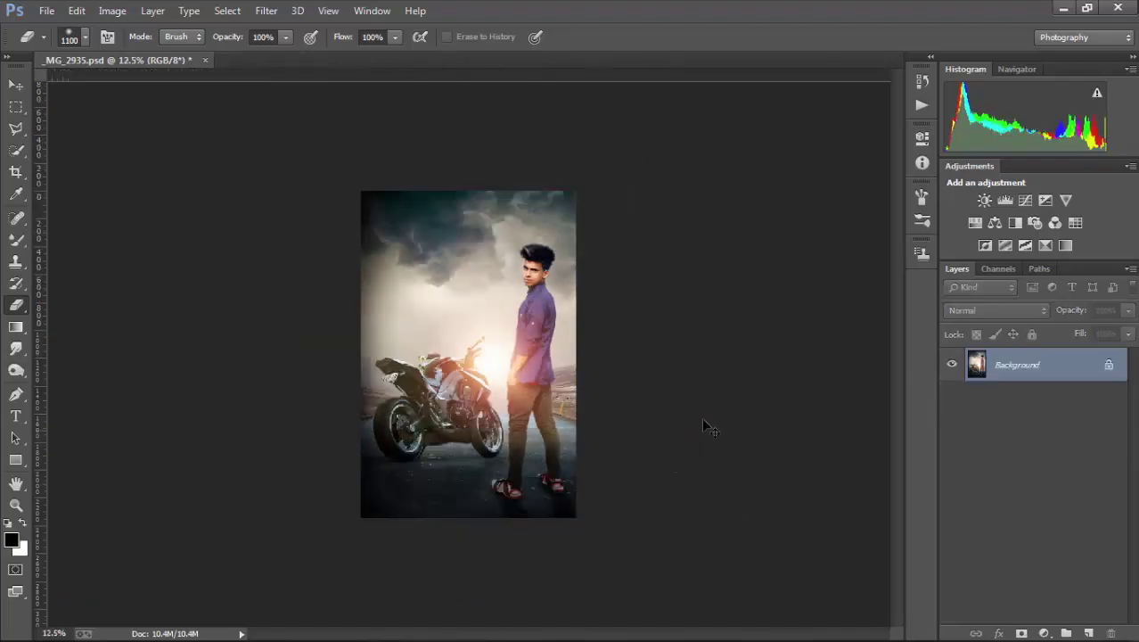
key("ctrl+minus")
key("ctrl+plus")
key("ctrl+plus")
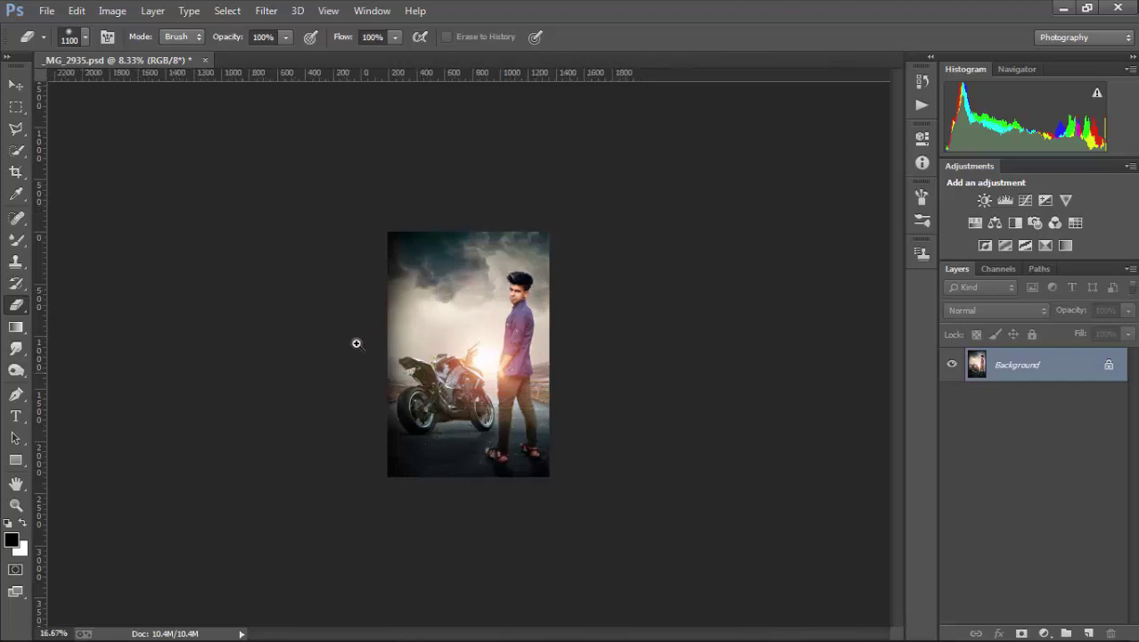
key("ctrl+plus")
Open 1472377704911.png from the New folder on the E: drive.
left_click(47, 11)
left_click(55, 42)
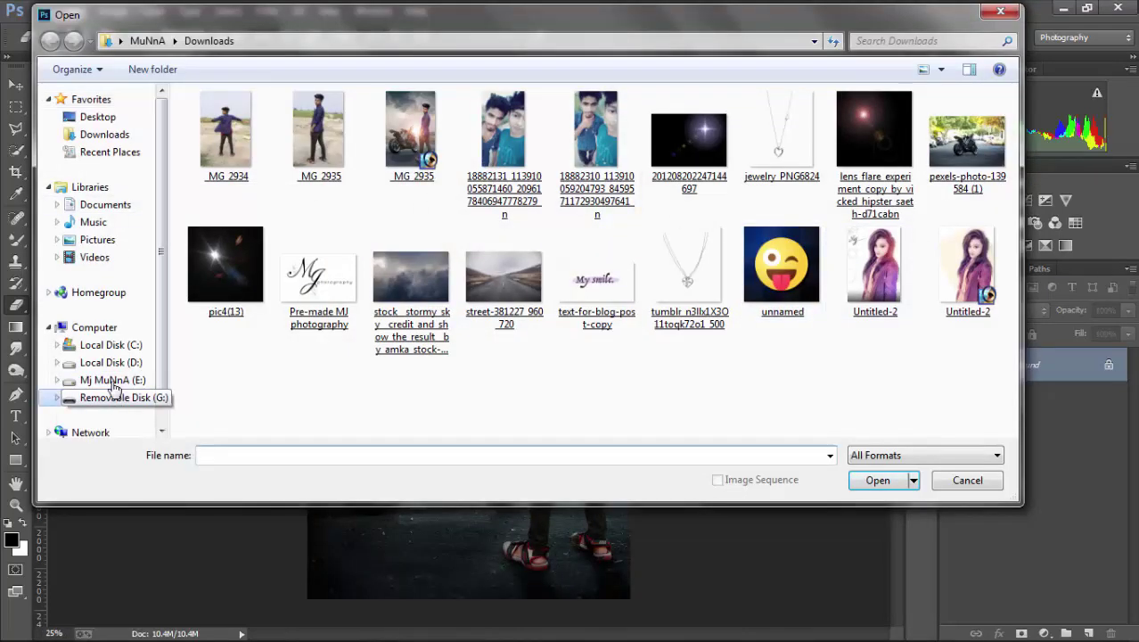
left_click(113, 381)
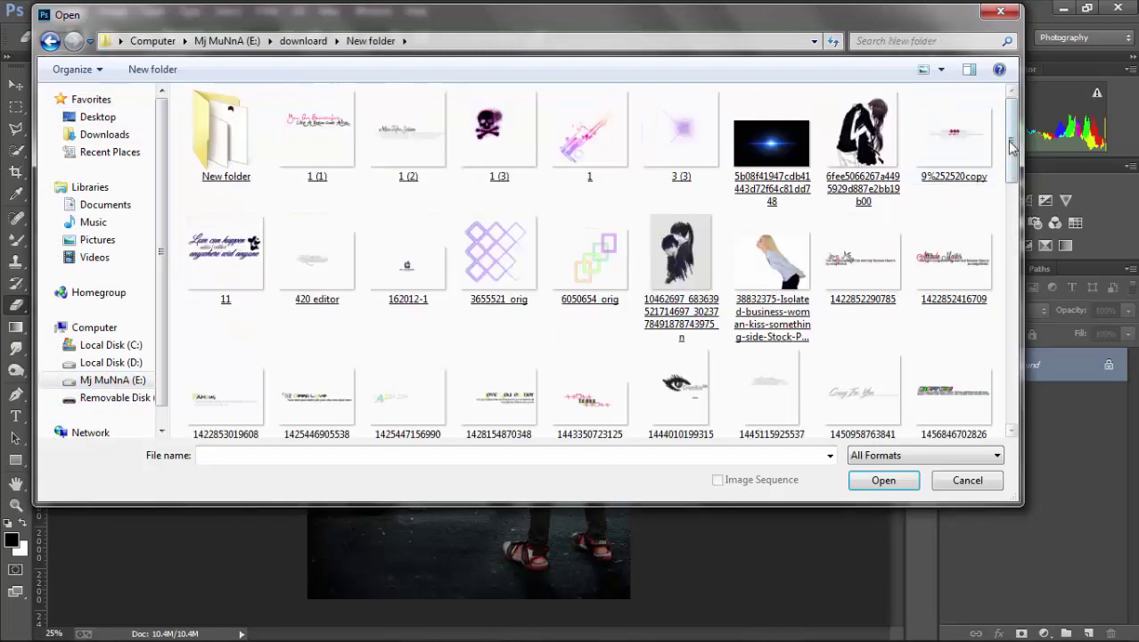
scroll(1014, 169, "down", 1)
left_click_drag(1014, 169, 1014, 216)
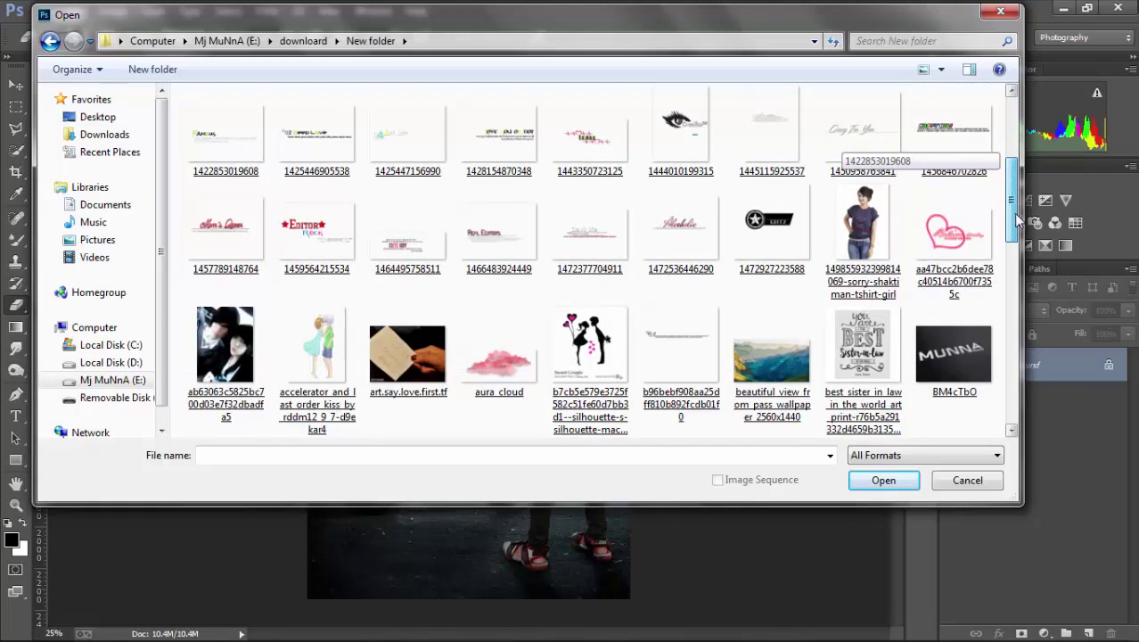
left_click_drag(1018, 218, 1019, 233)
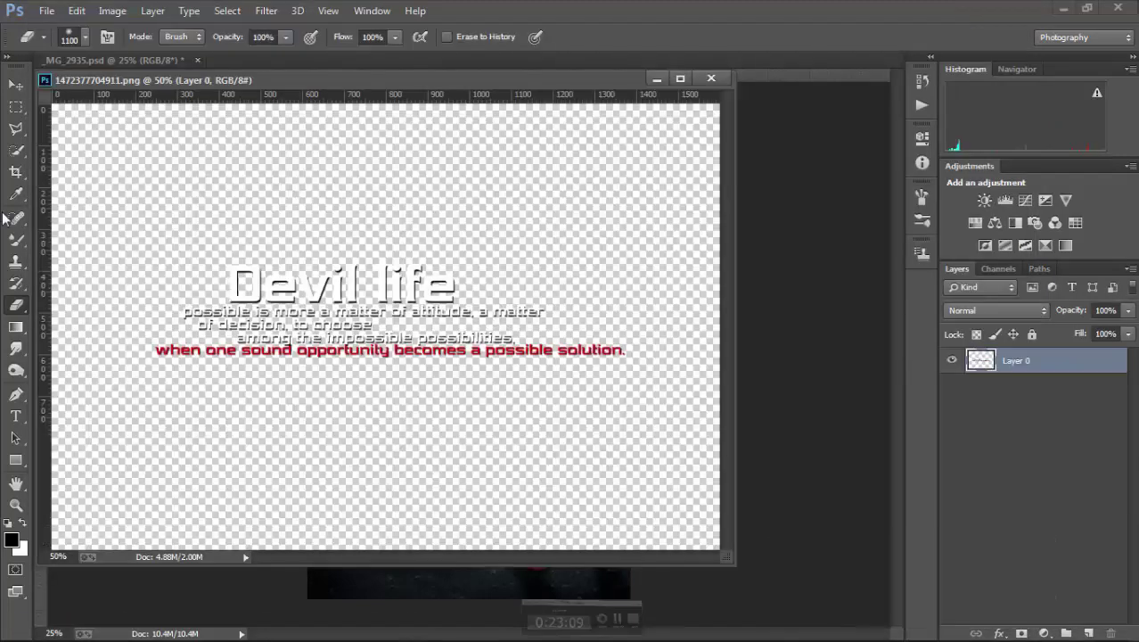
Drag the 'Devil life' quote onto the poster, close the PNG, and position it up-left.
key("v")
left_click_drag(134, 59, 852, 234)
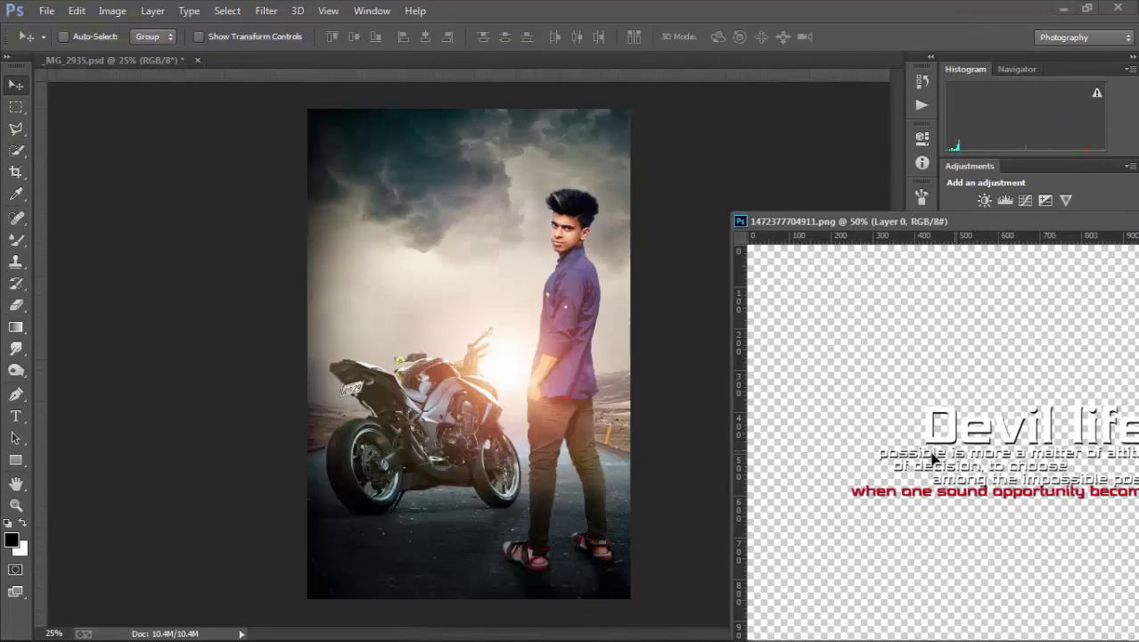
left_click_drag(927, 428, 399, 308)
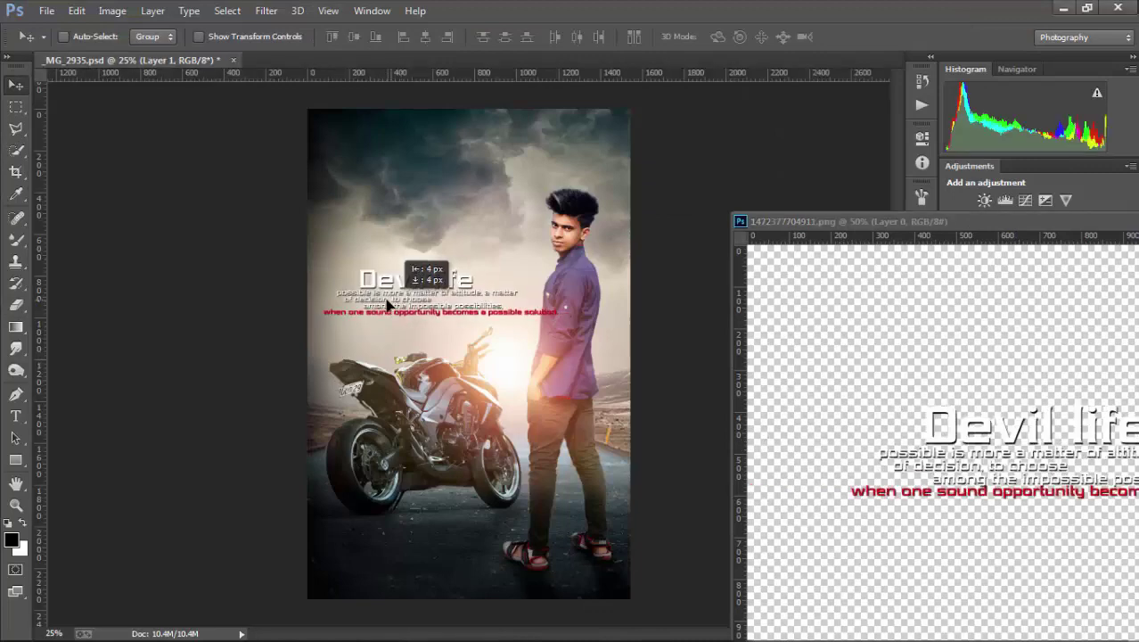
left_click_drag(905, 232, 594, 241)
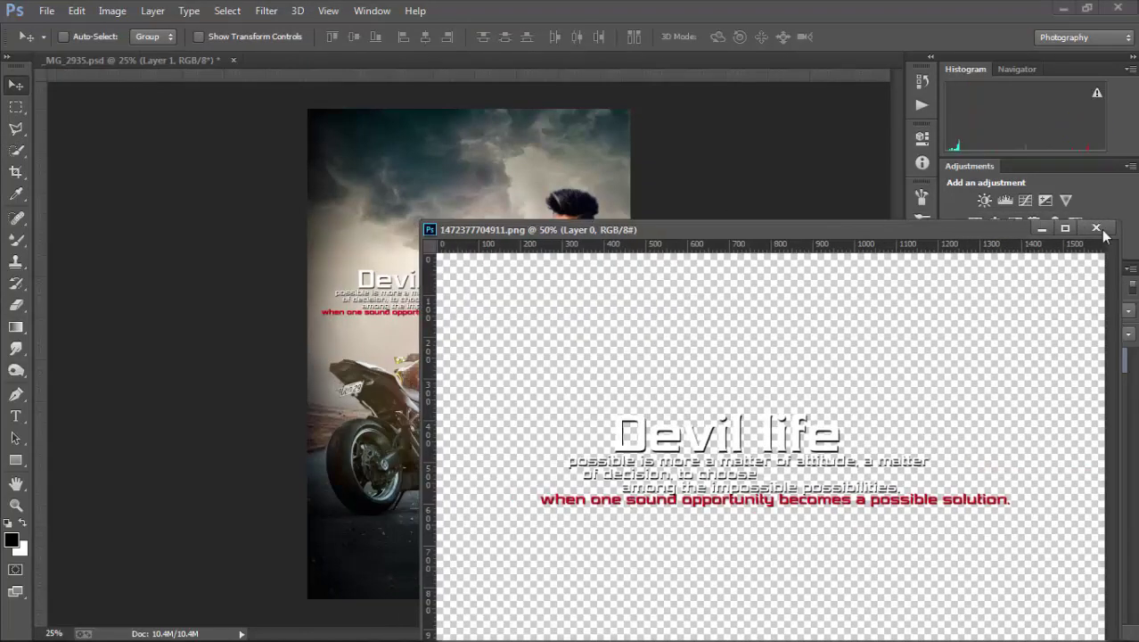
left_click(1096, 228)
left_click_drag(462, 301, 454, 284)
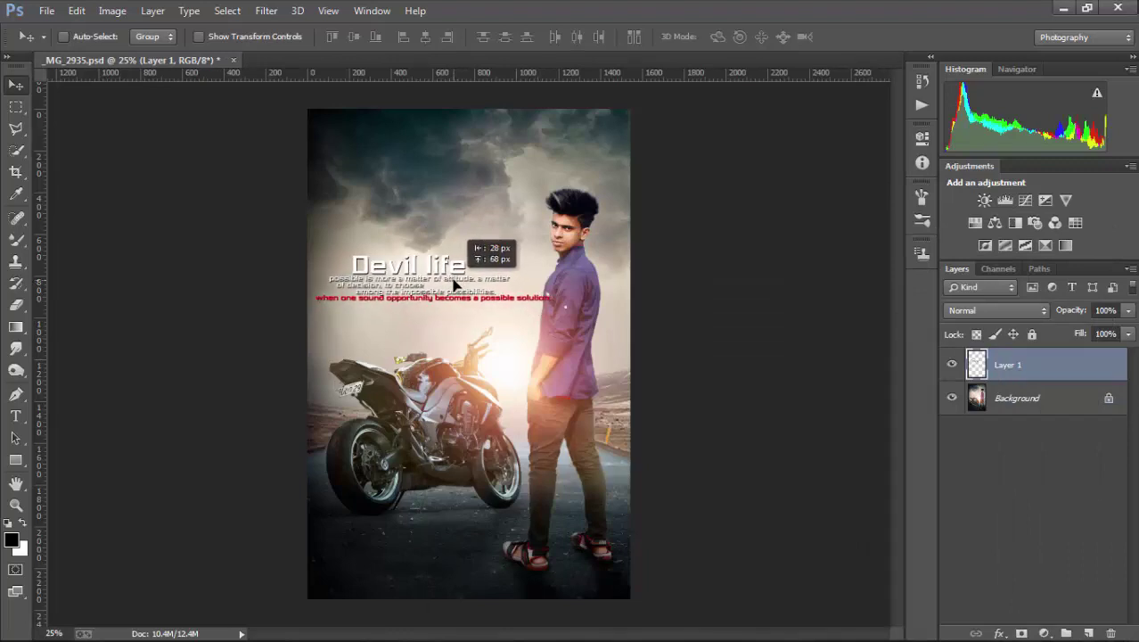
Lasso the word 'solution.' overlapping the man's shirt and remove it from the quote.
left_click(465, 322, "ctrl")
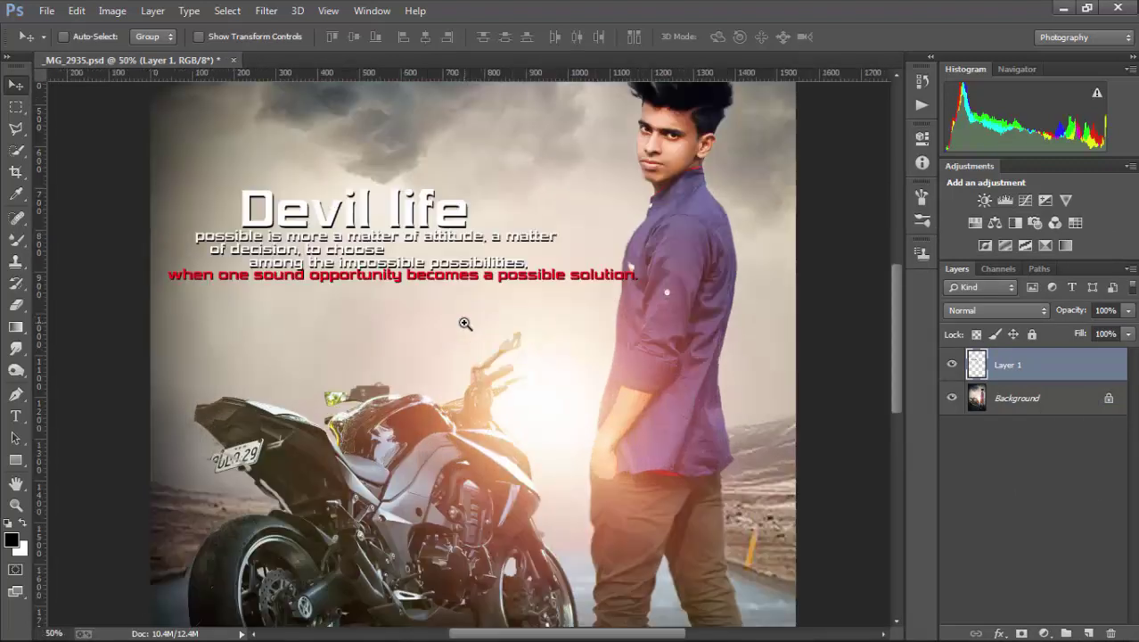
left_click(16, 129)
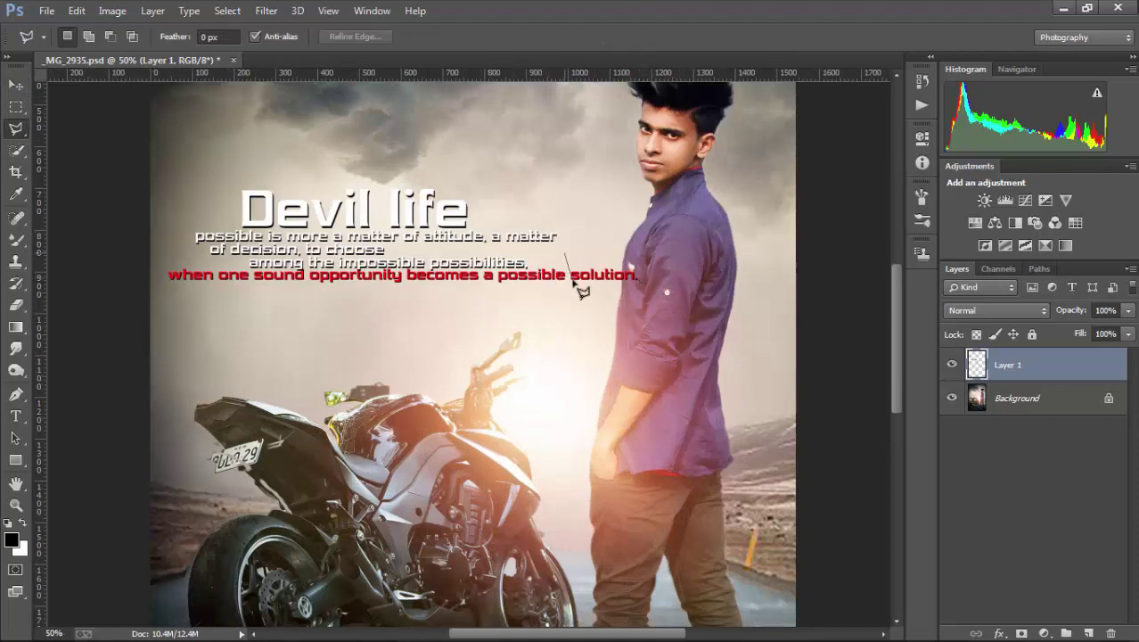
double_click(722, 246)
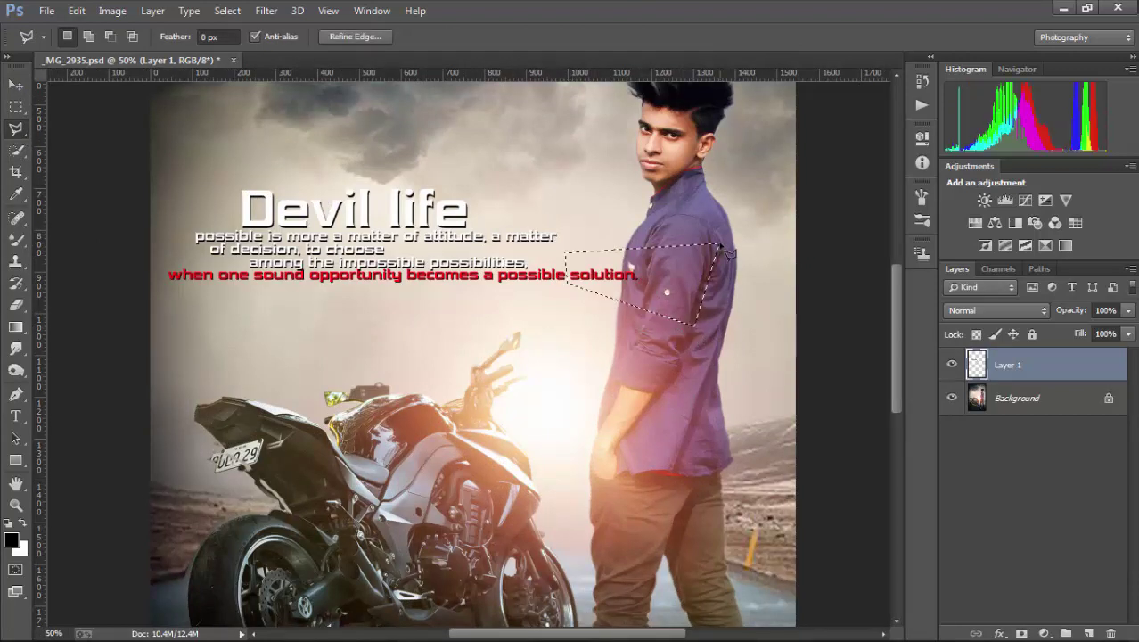
key("ctrl+d")
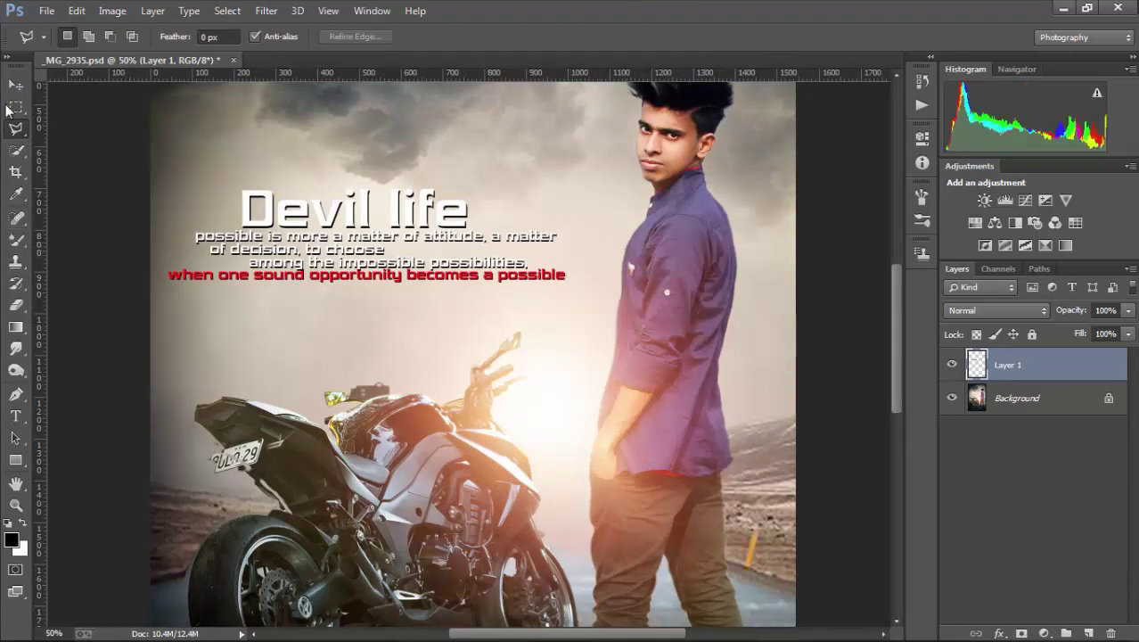
Nudge the trimmed quote slightly lower on the poster.
left_click(15, 87)
key("ctrl+minus")
left_click_drag(426, 288, 426, 300)
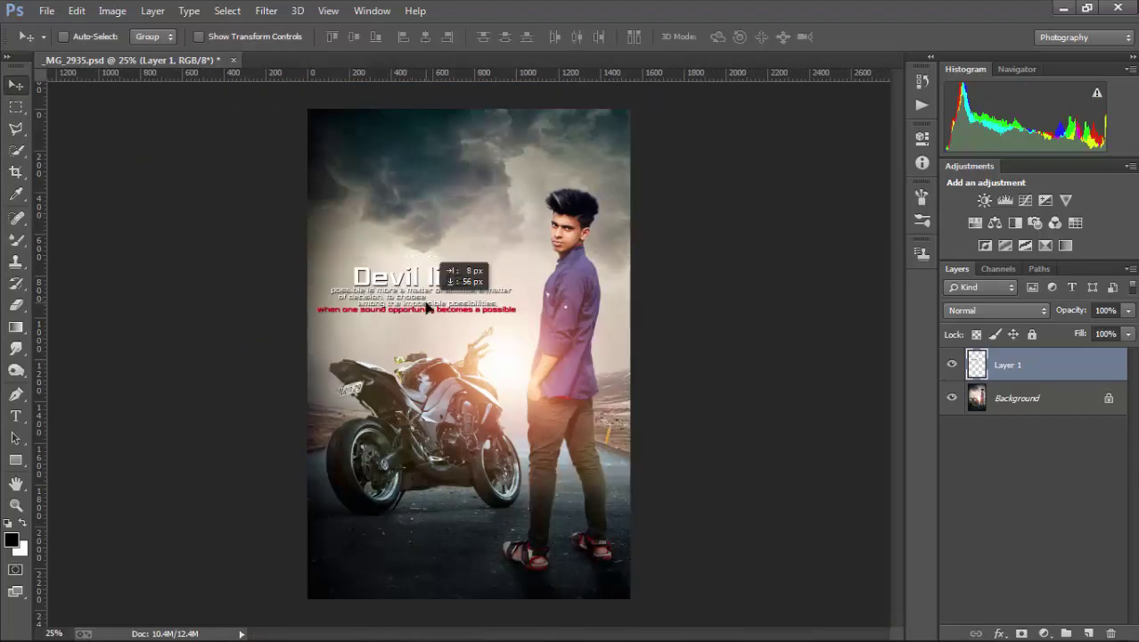
key("ctrl+minus")
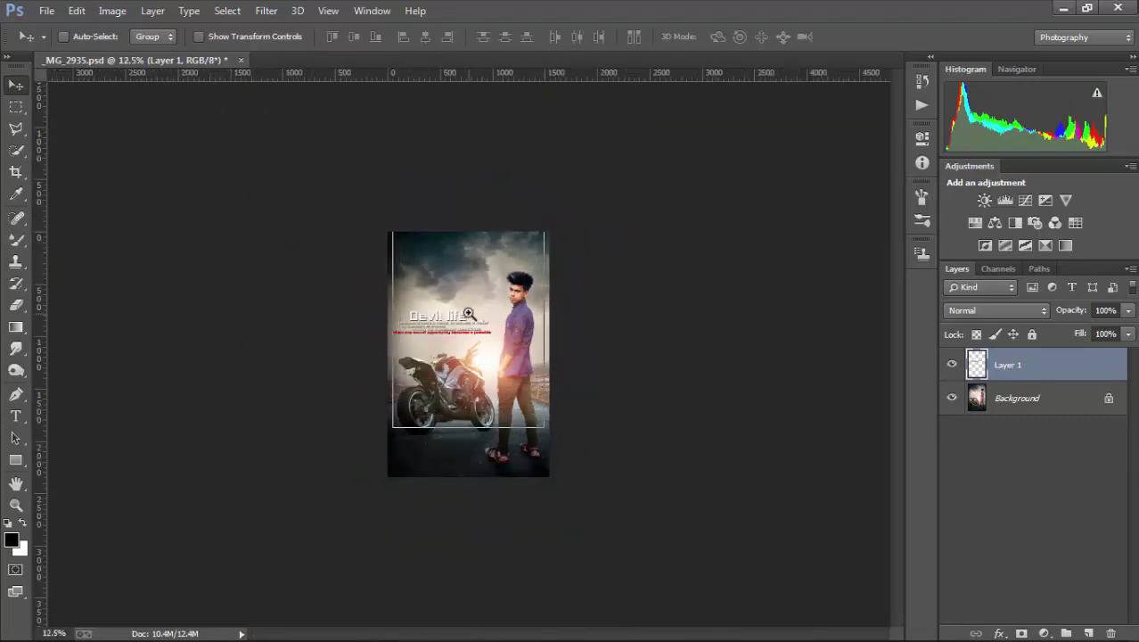
key("ctrl+plus")
left_click_drag(462, 293, 462, 299)
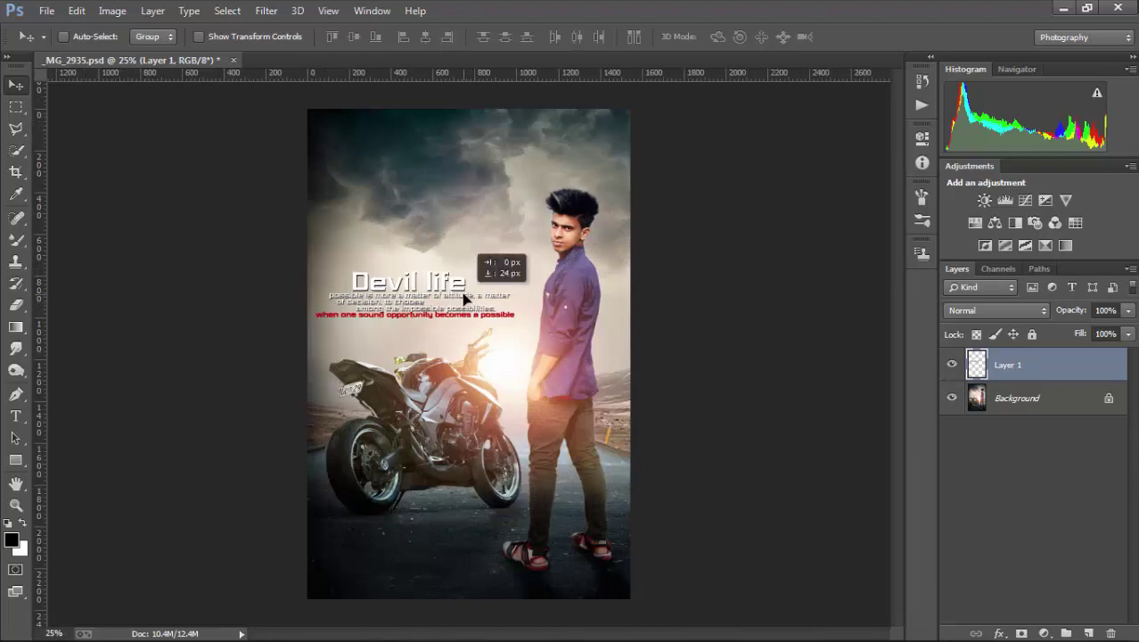
left_click(47, 11)
Open the photographer logo PSD file.
left_click(71, 48)
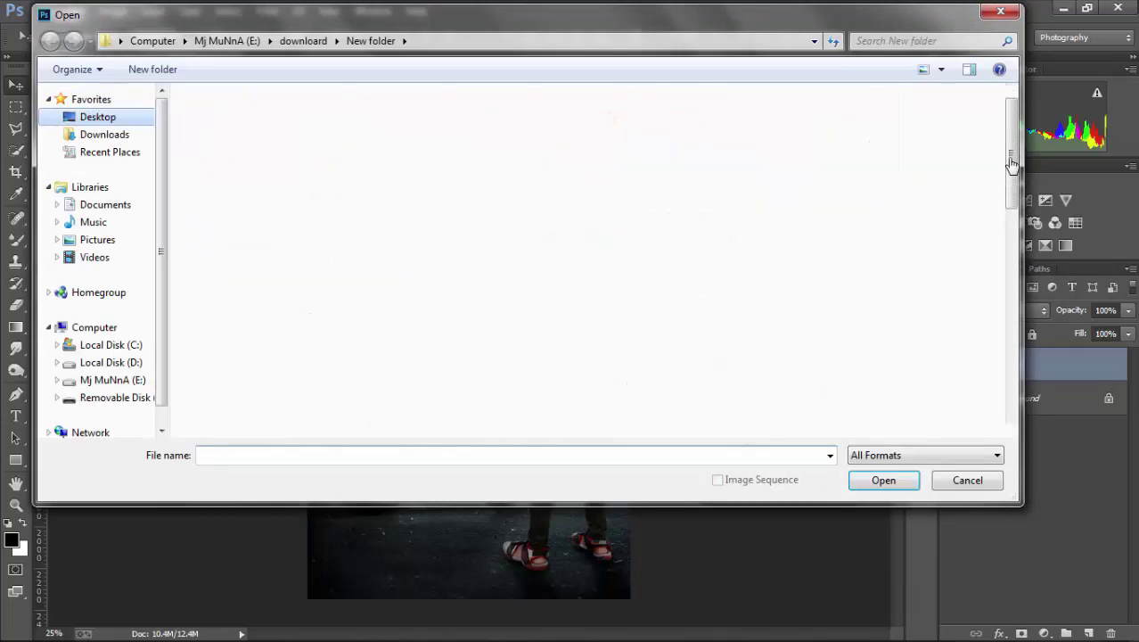
scroll(1014, 168, "down", 1)
scroll(1014, 167, "down", 2)
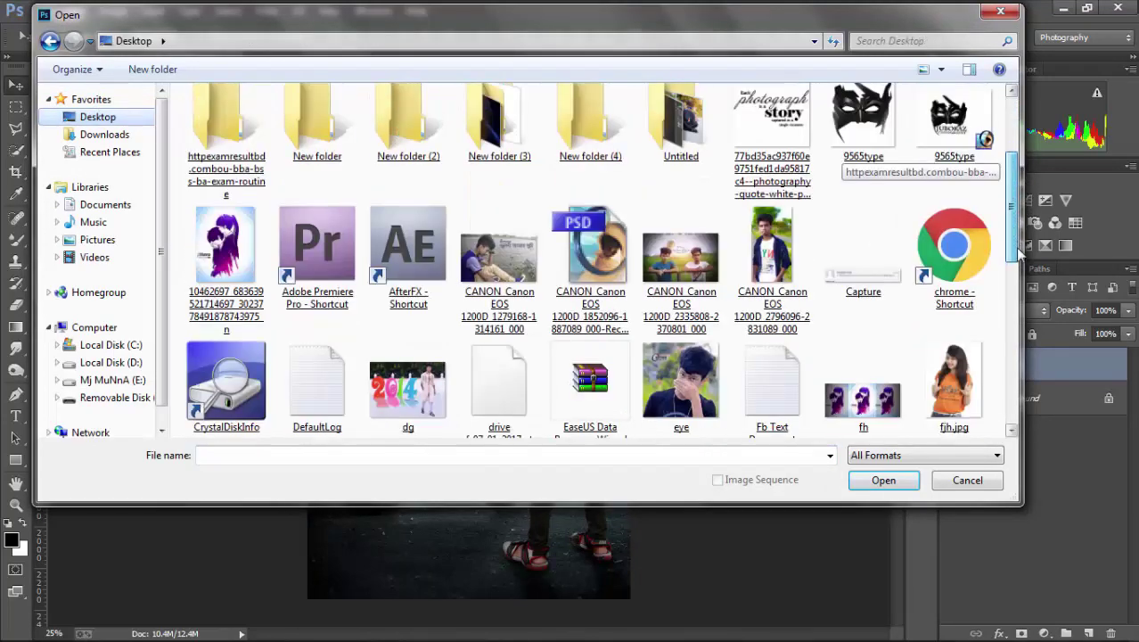
scroll(1014, 167, "down", 2)
left_click(702, 349)
double_click(702, 350)
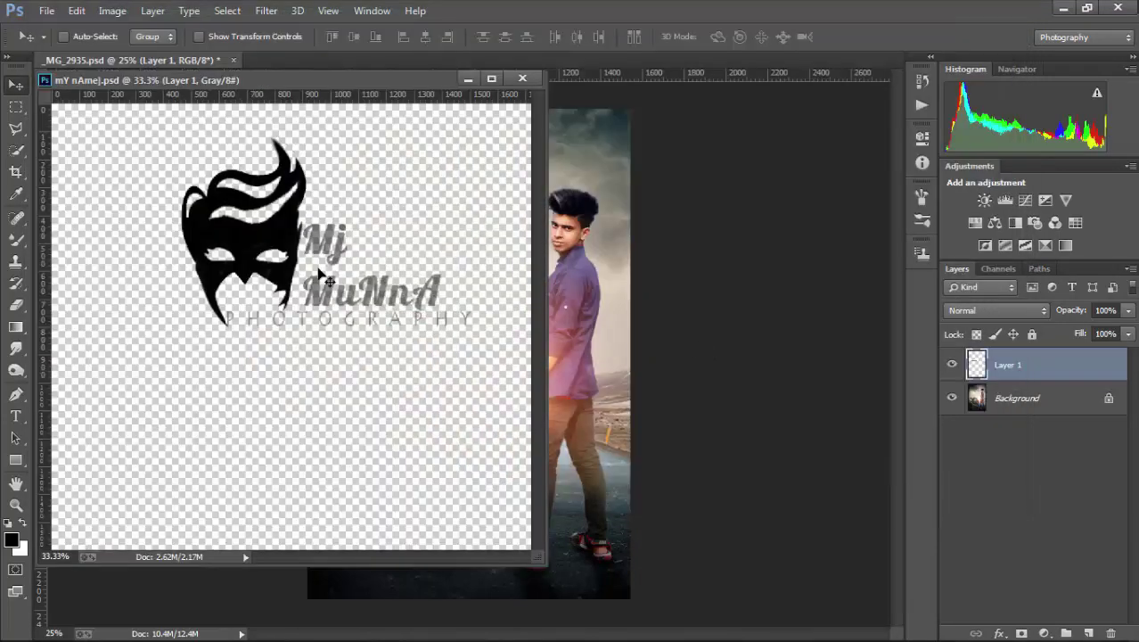
Copy the logo onto the poster as a new layer and close its file without saving.
left_click_drag(481, 280, 677, 307)
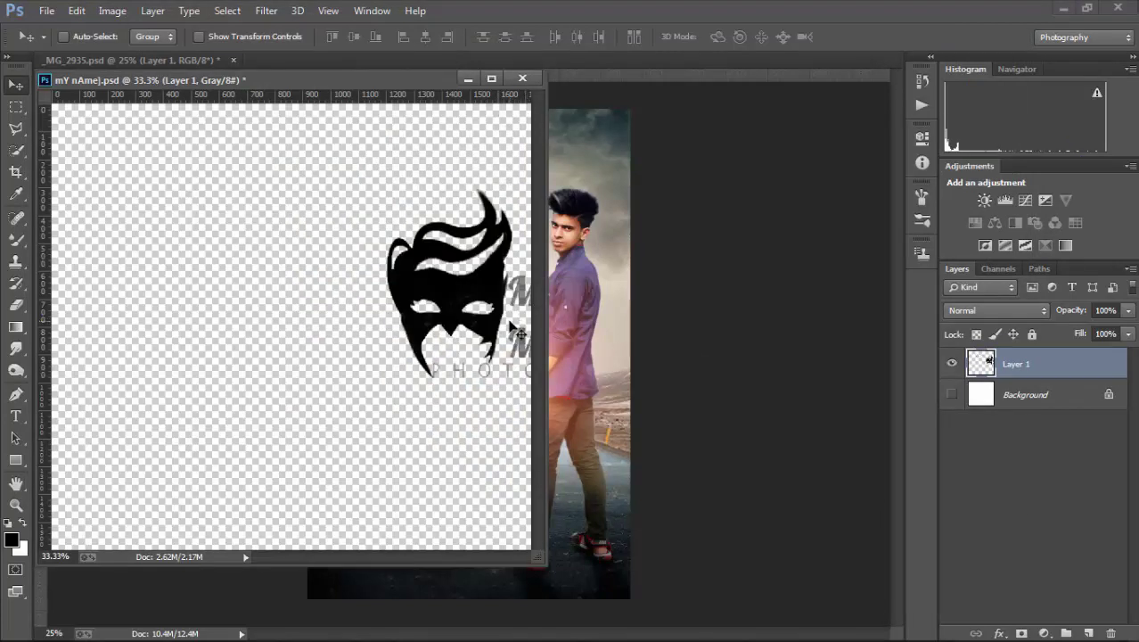
left_click_drag(427, 87, 183, 196)
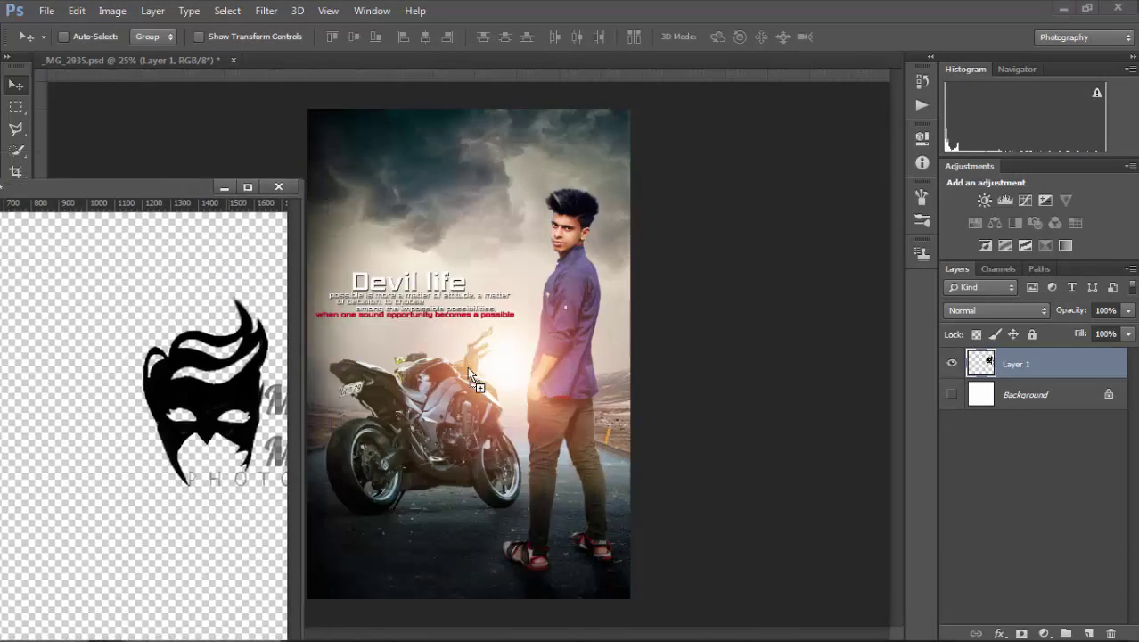
left_click_drag(223, 330, 486, 302)
left_click(279, 187)
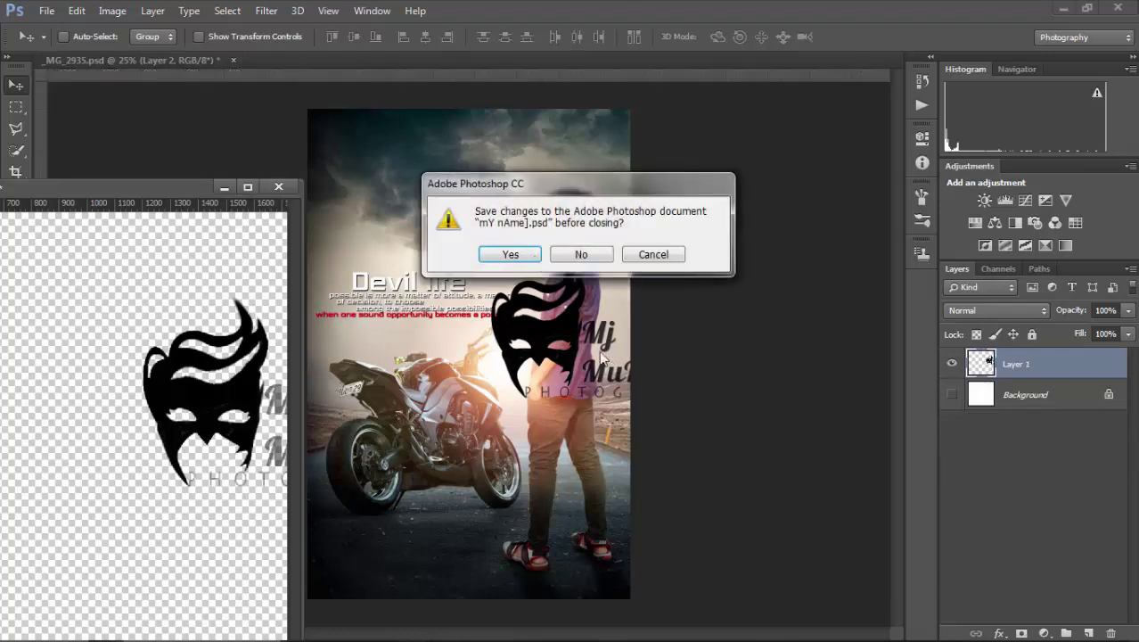
left_click(580, 255)
left_click_drag(596, 379, 450, 268)
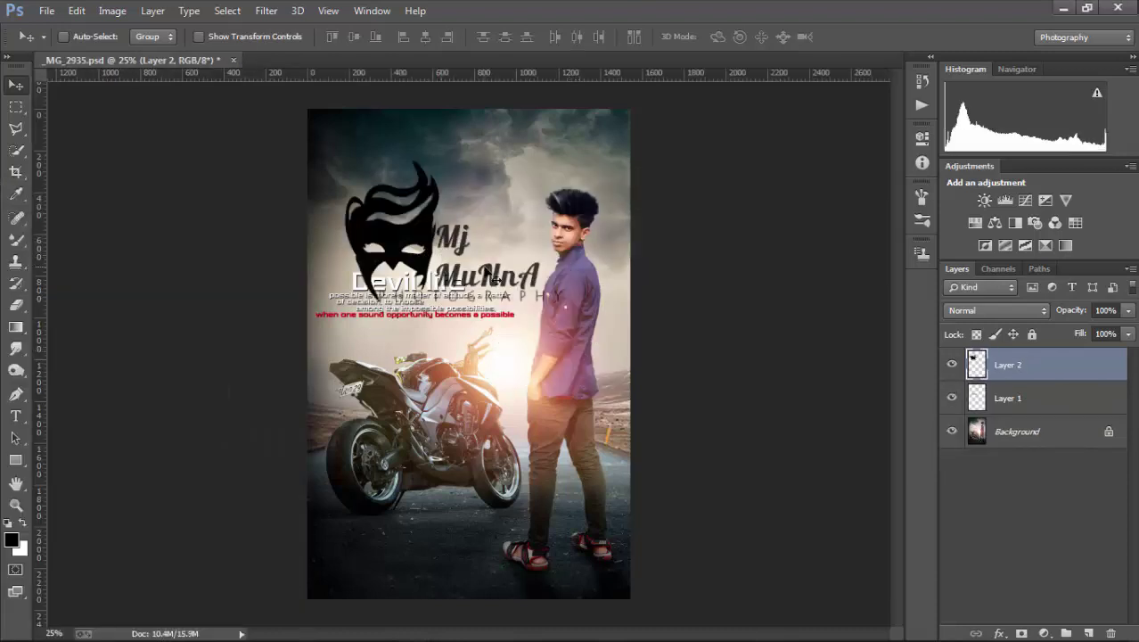
Shrink the logo to about a fifth above the quote and set its fill to 61%.
key("ctrl+t")
mouse_move(562, 156)
left_mouse_down()
mouse_move(393, 281)
mouse_move(381, 251)
left_mouse_up()
key("Return")
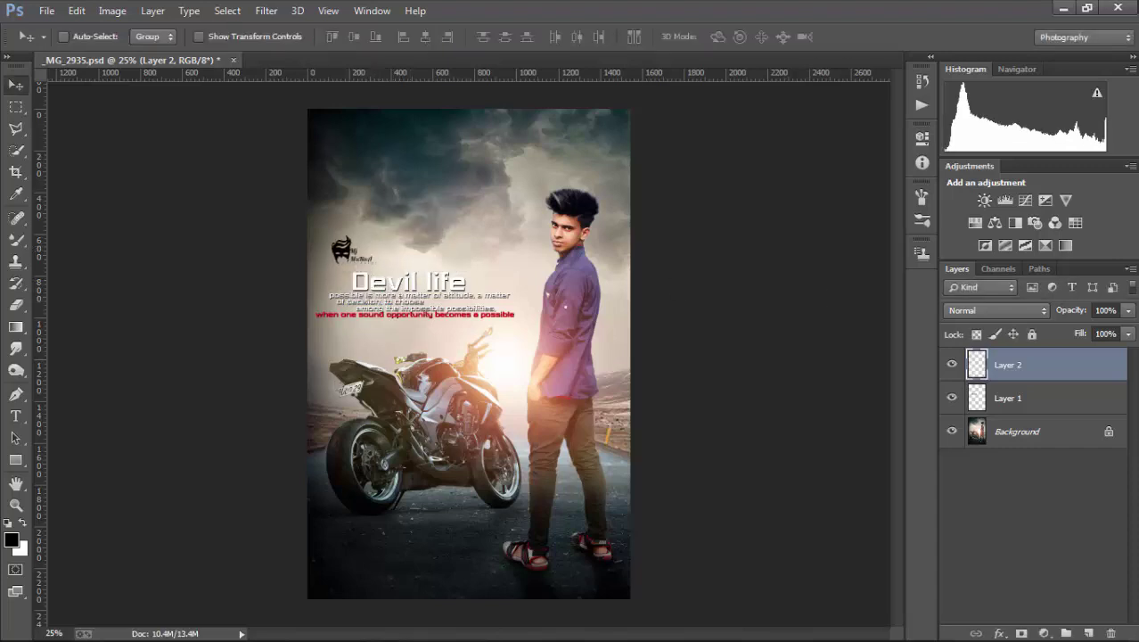
left_click(1129, 329)
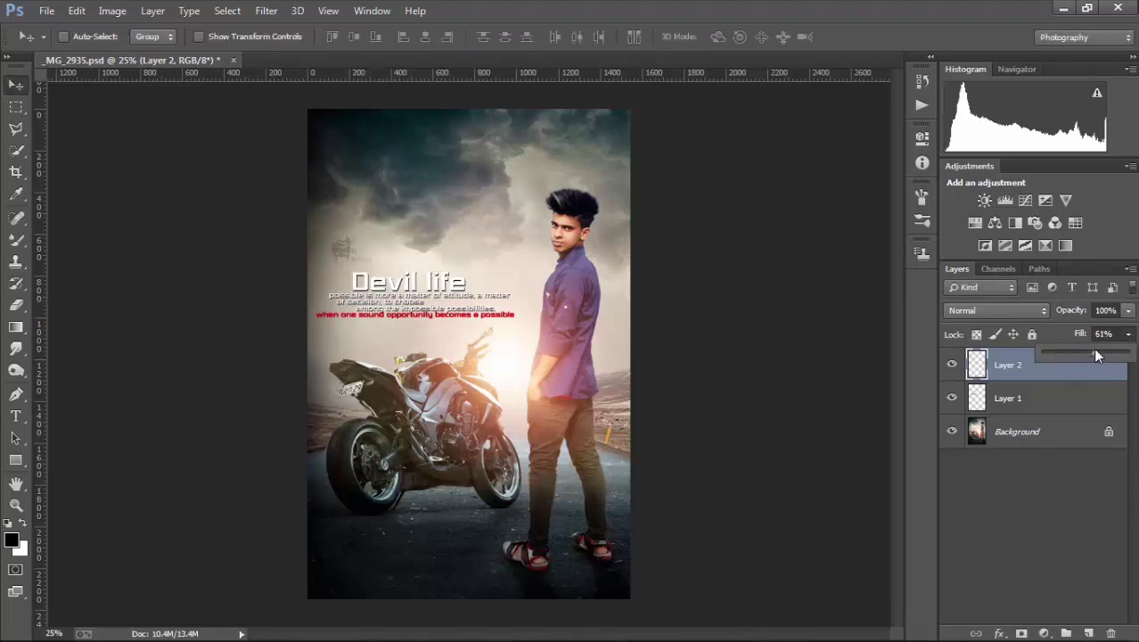
left_click(723, 251)
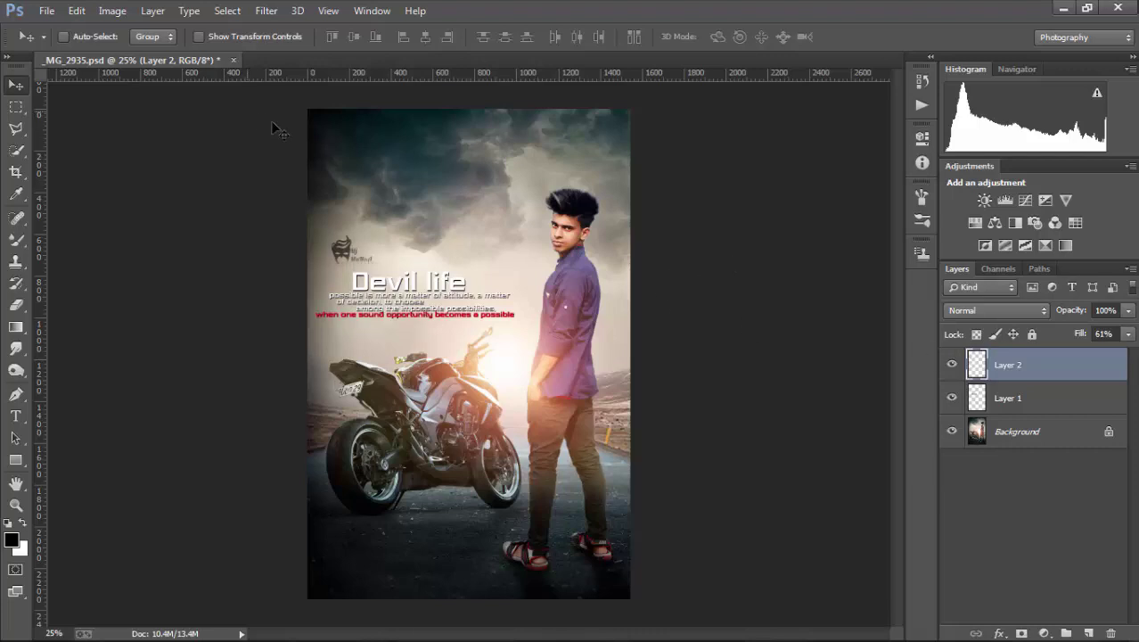
Flatten the poster into a single Background layer.
left_click(152, 11)
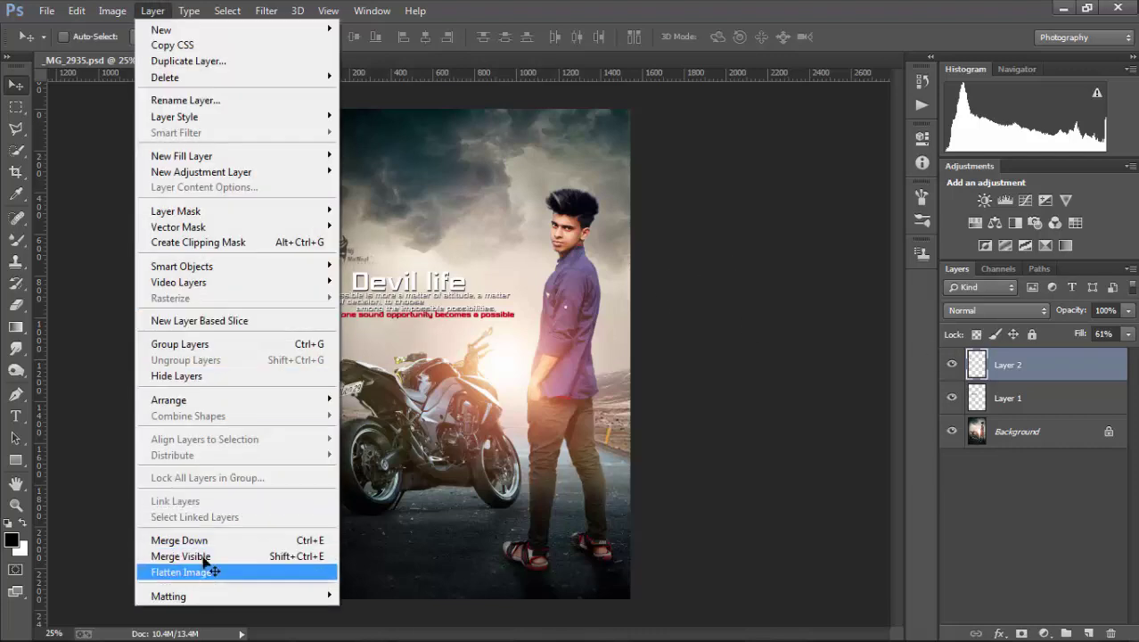
left_click(206, 567)
key("ctrl+minus")
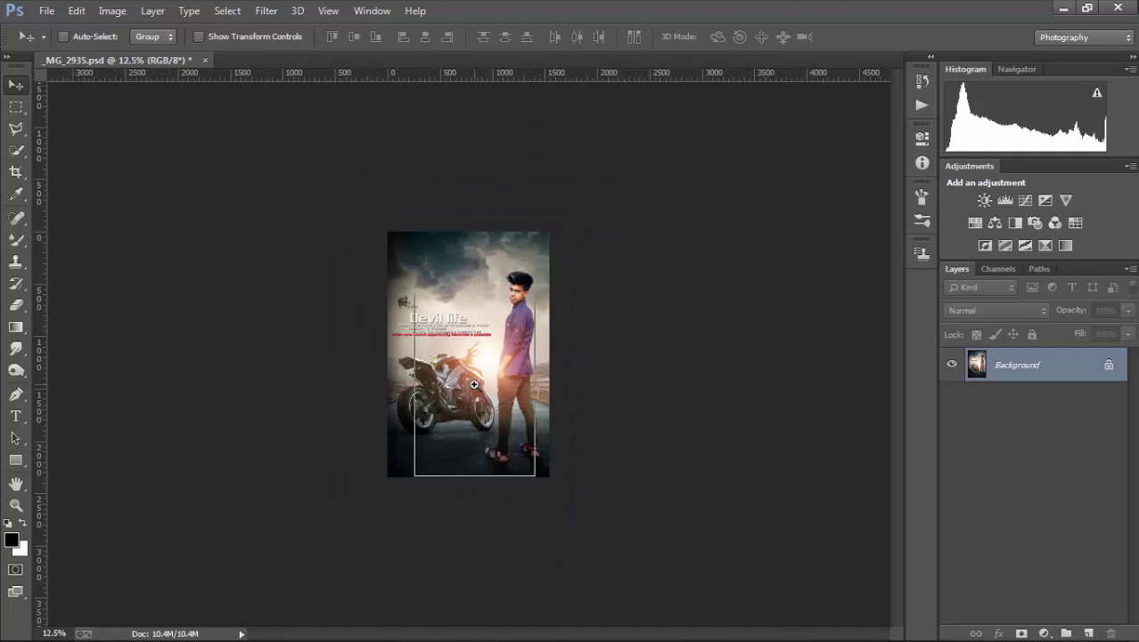
key("ctrl+plus")
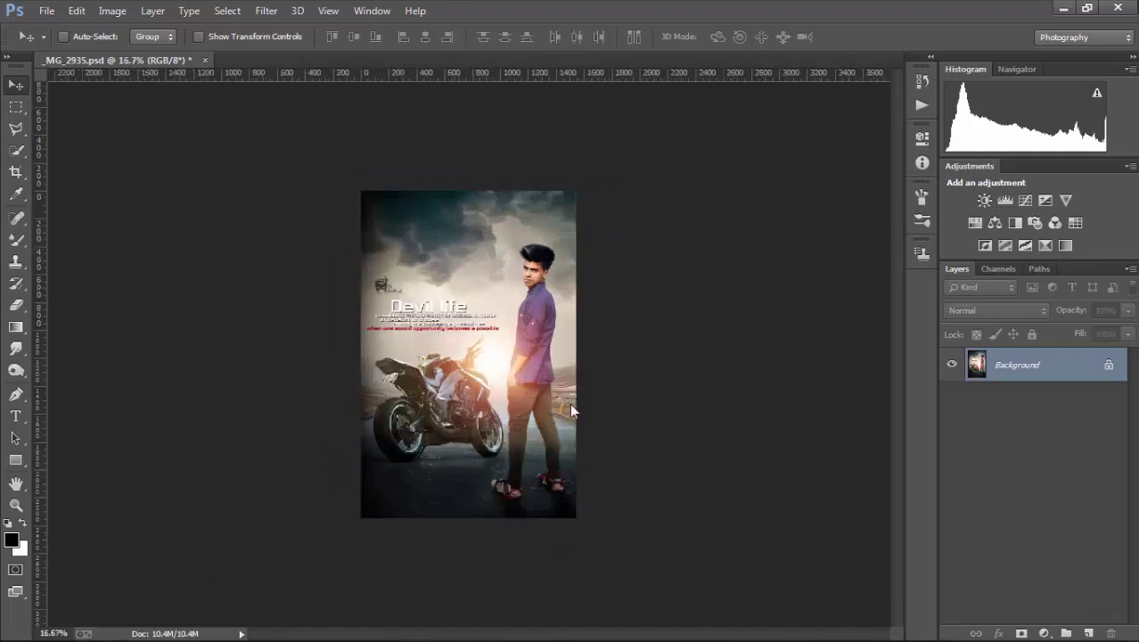
Save the poster as JPEG _MG_2935.JPG at quality 12, replacing the existing file.
key("ctrl+shift+s")
left_click(383, 442)
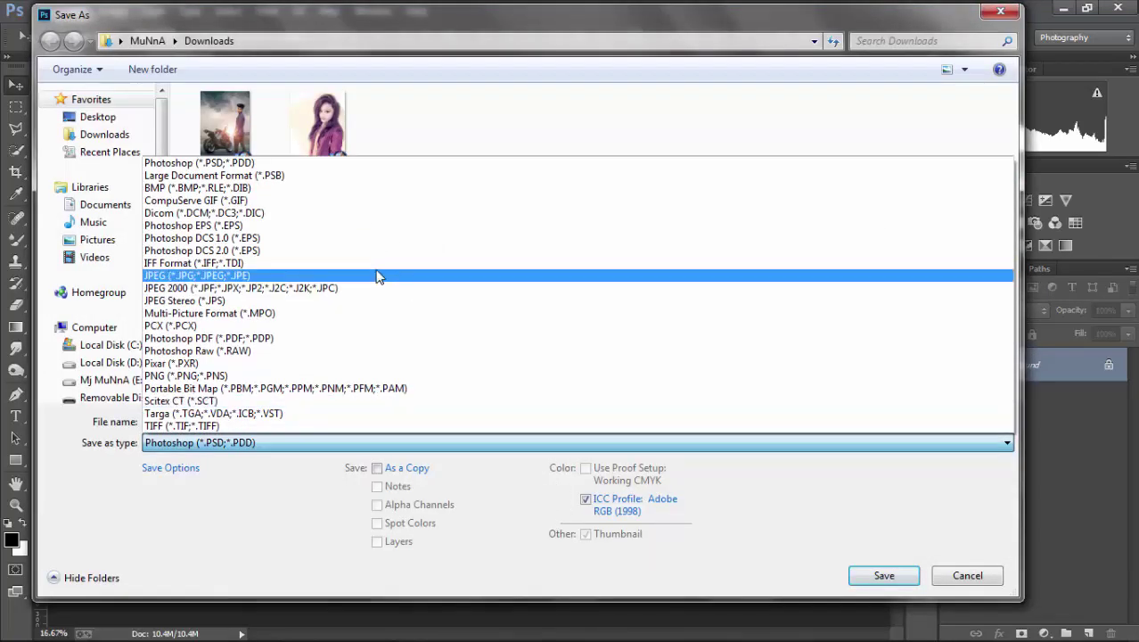
left_click(378, 278)
left_click(902, 585)
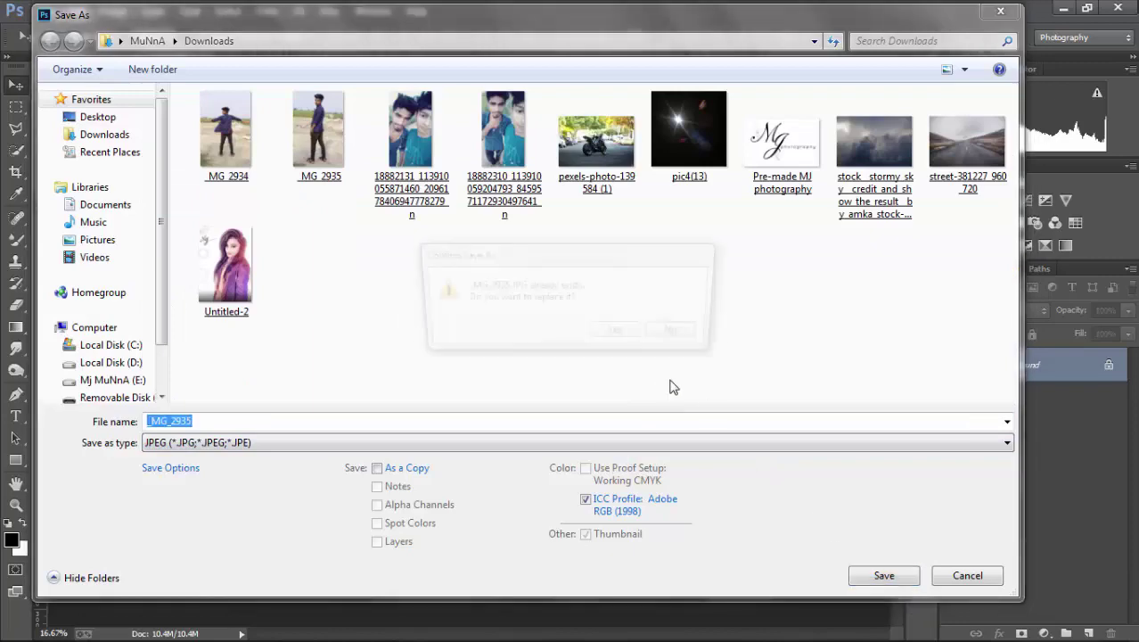
left_click(621, 336)
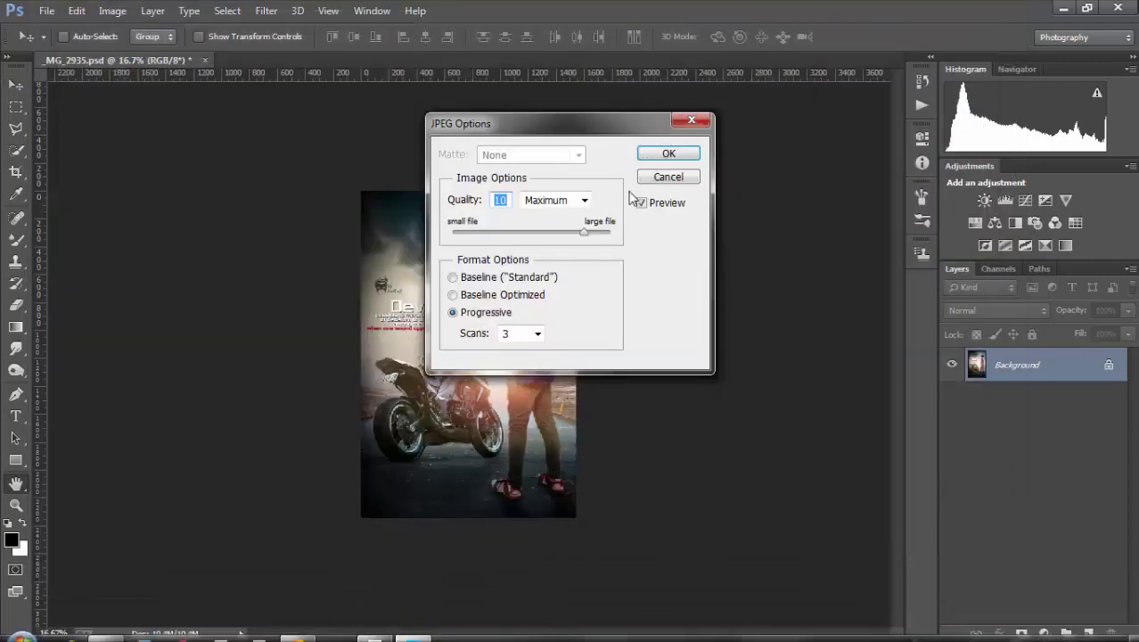
left_click(669, 154)
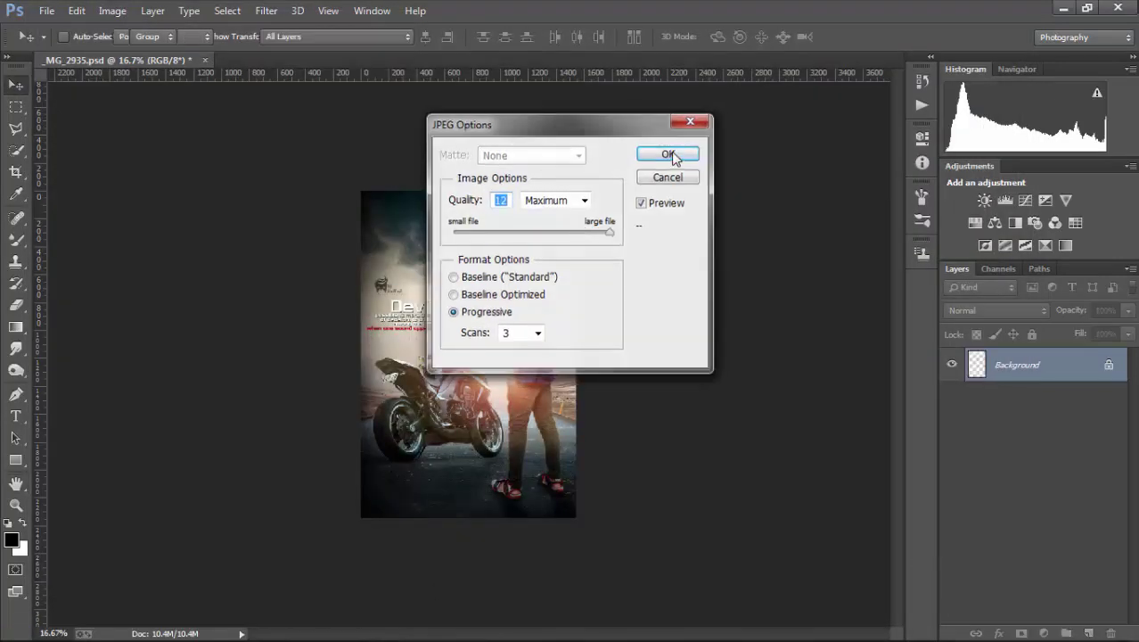